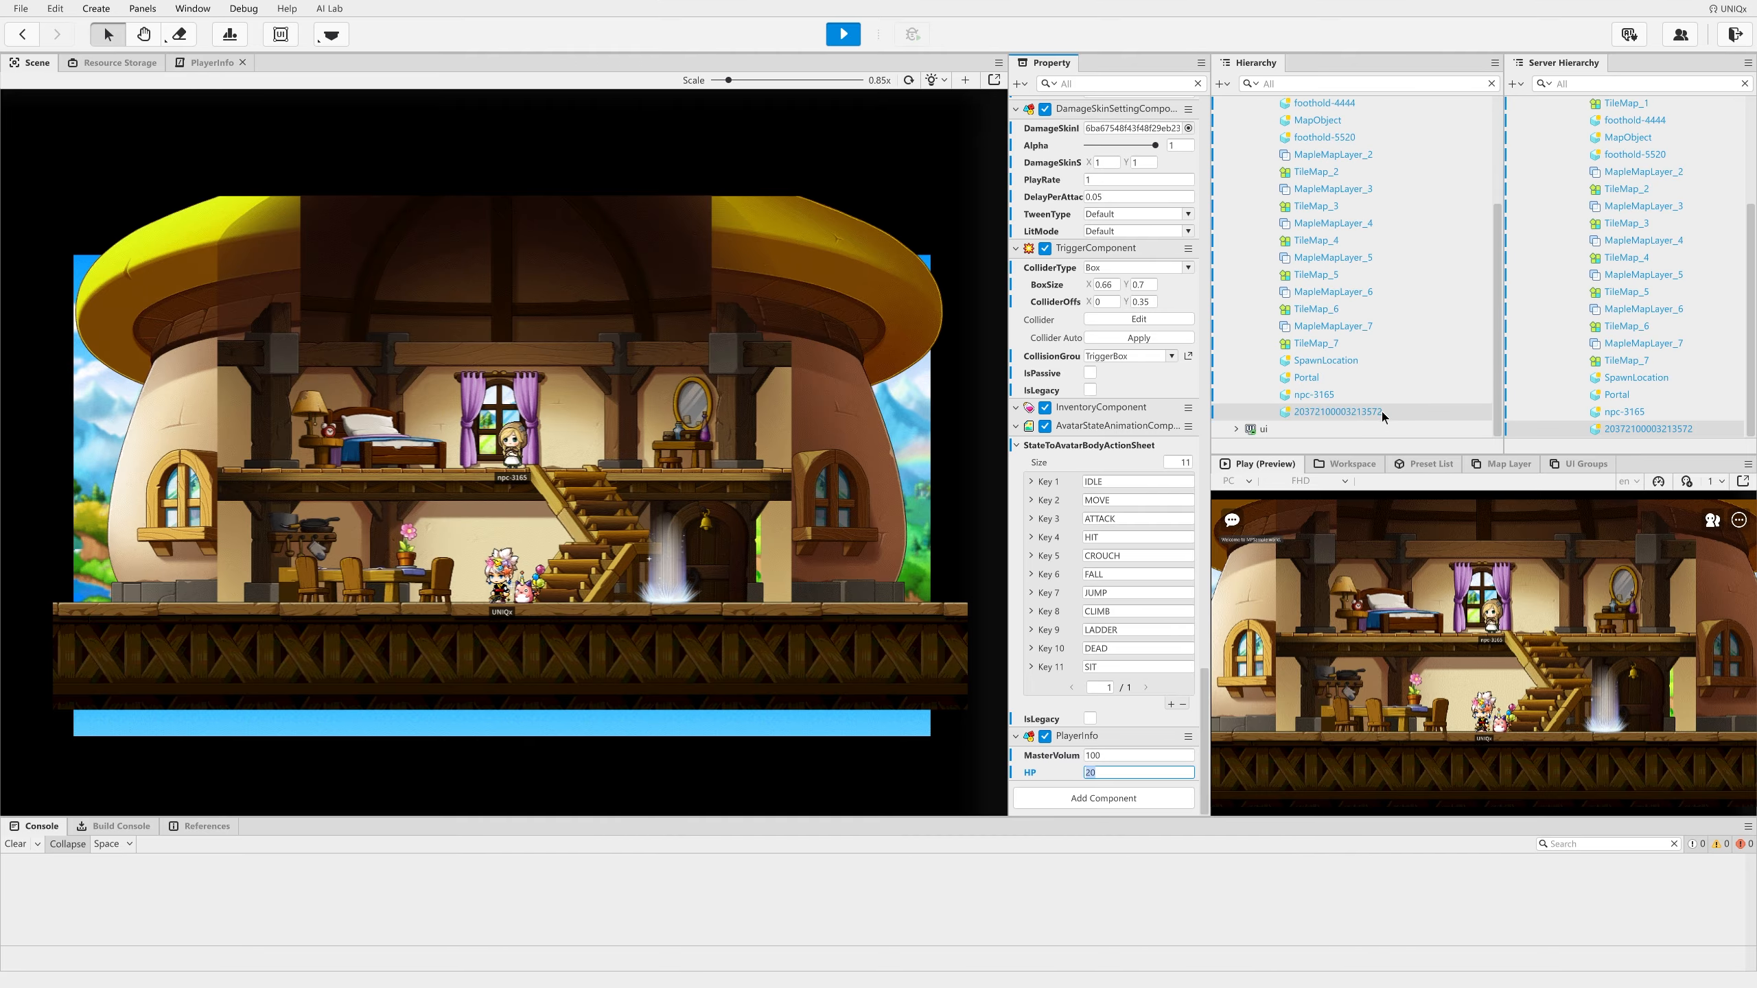
Step: Inspect the running player's MasterVolume and HP values in the PlayerInfo component, and open the PlayerInfo script
click(1140, 757)
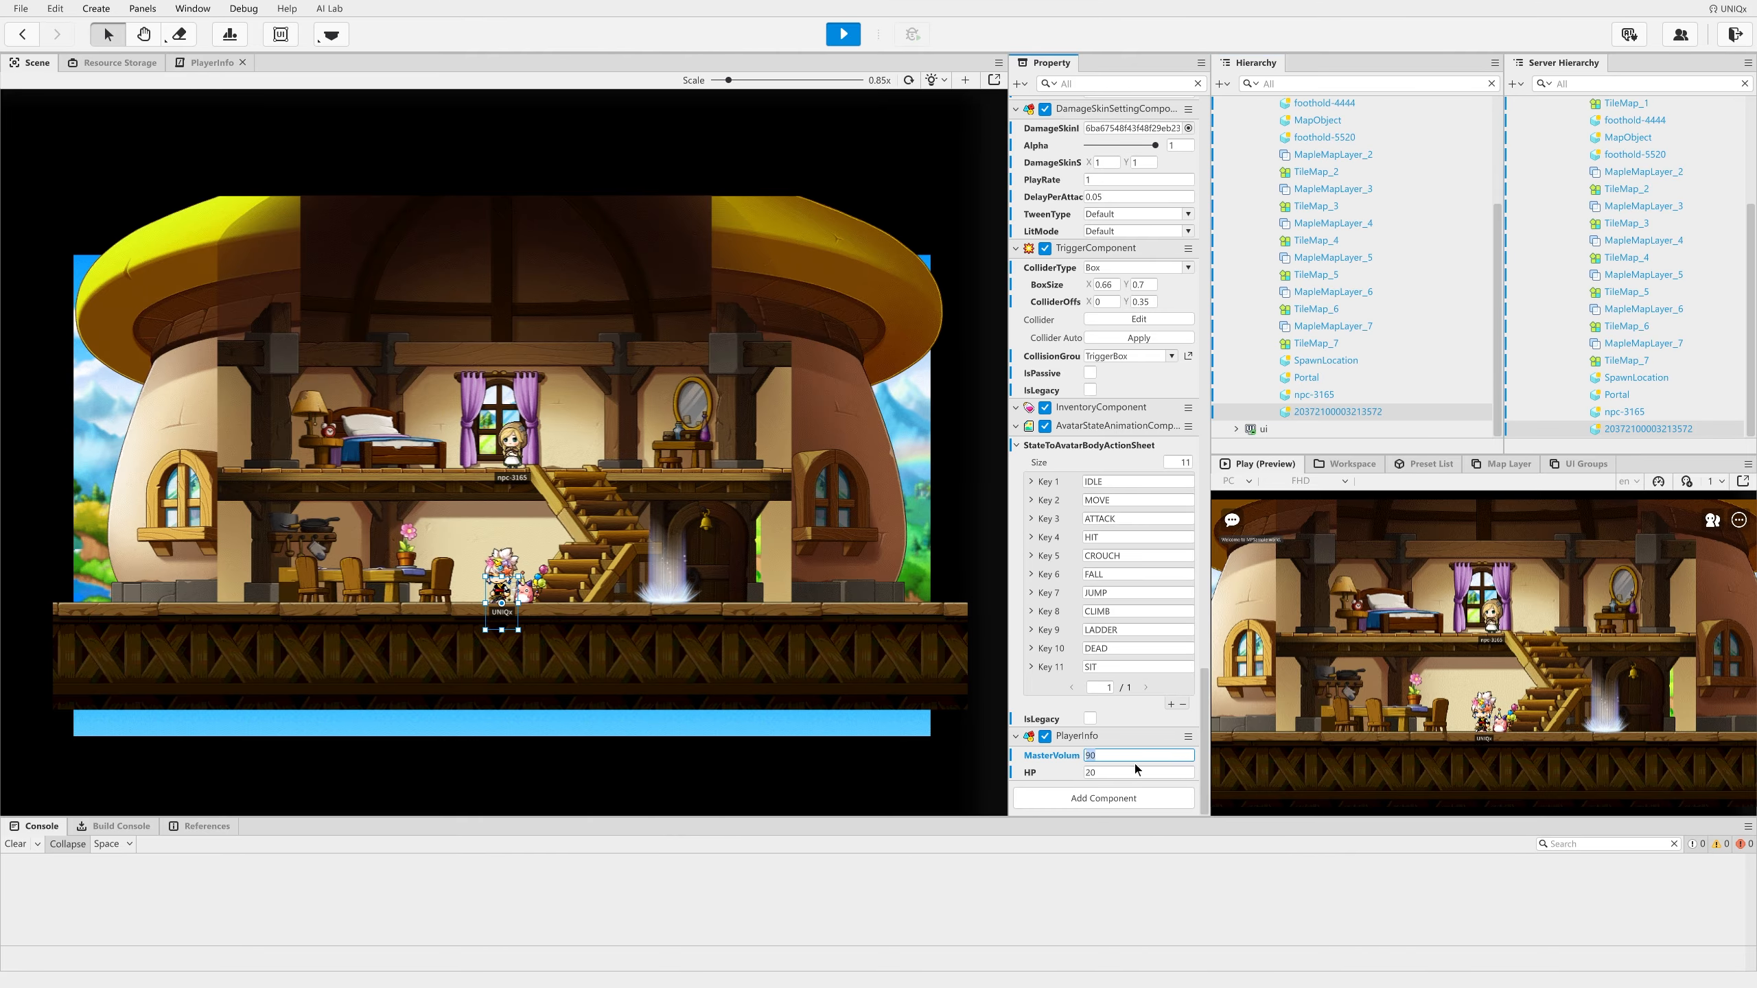
click(1138, 770)
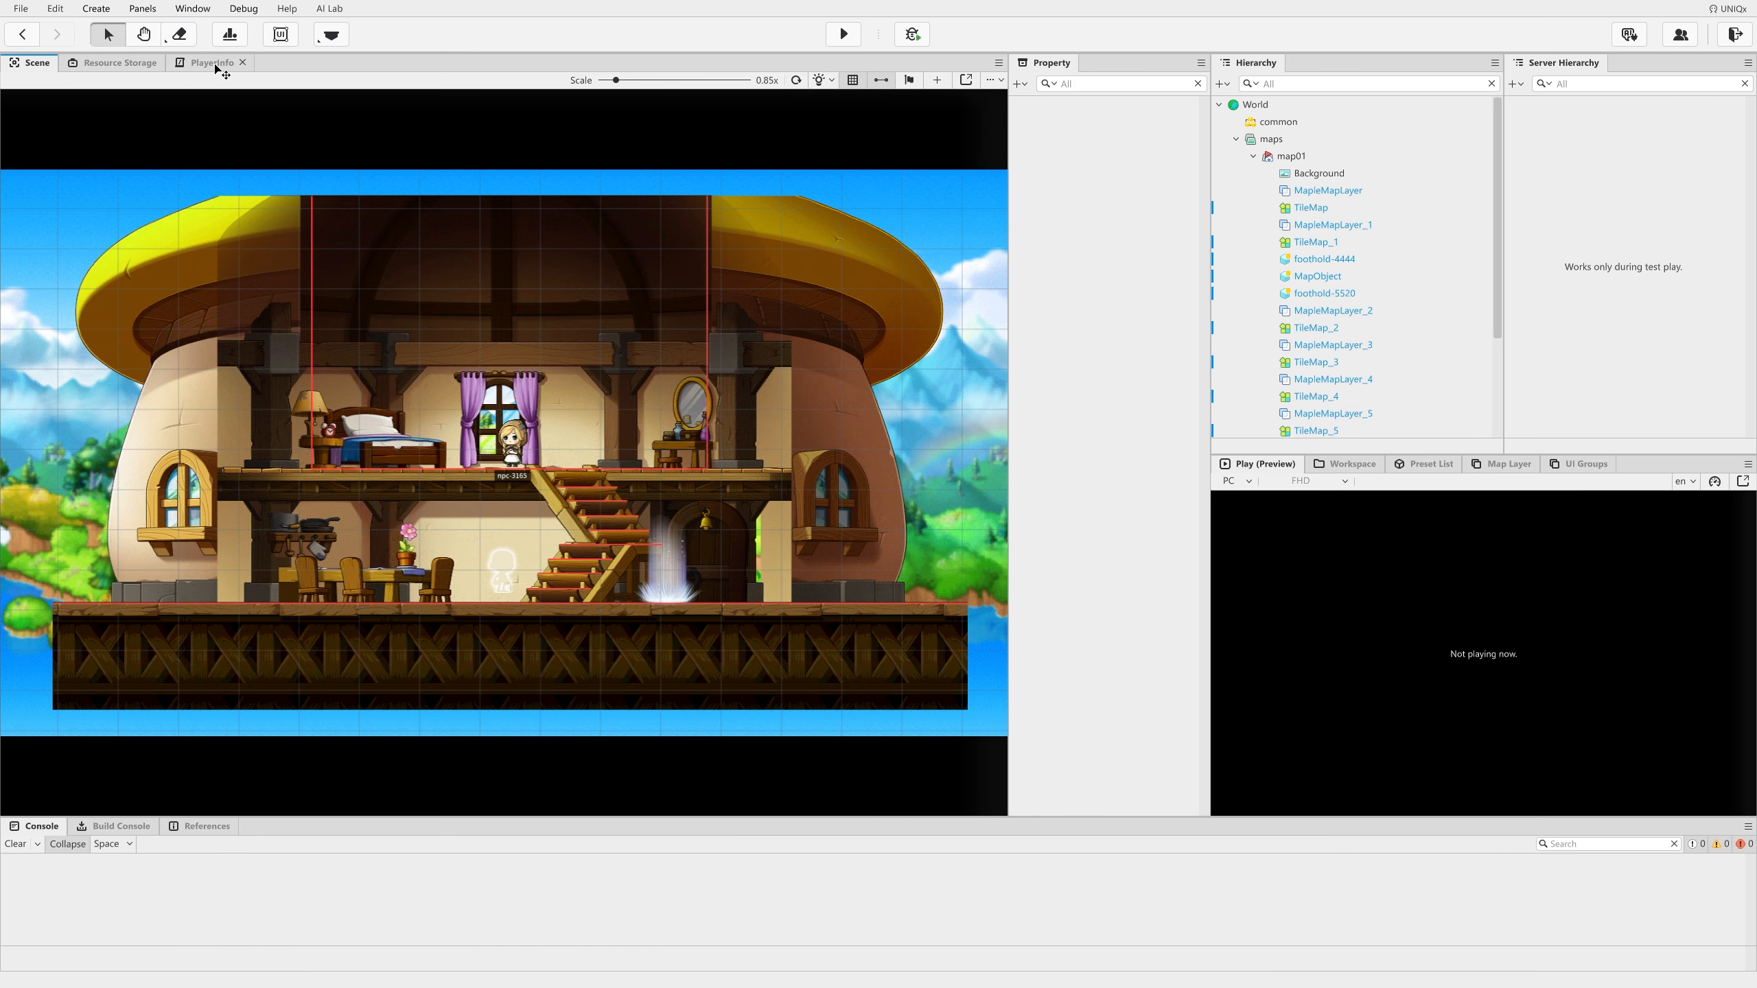
click(217, 67)
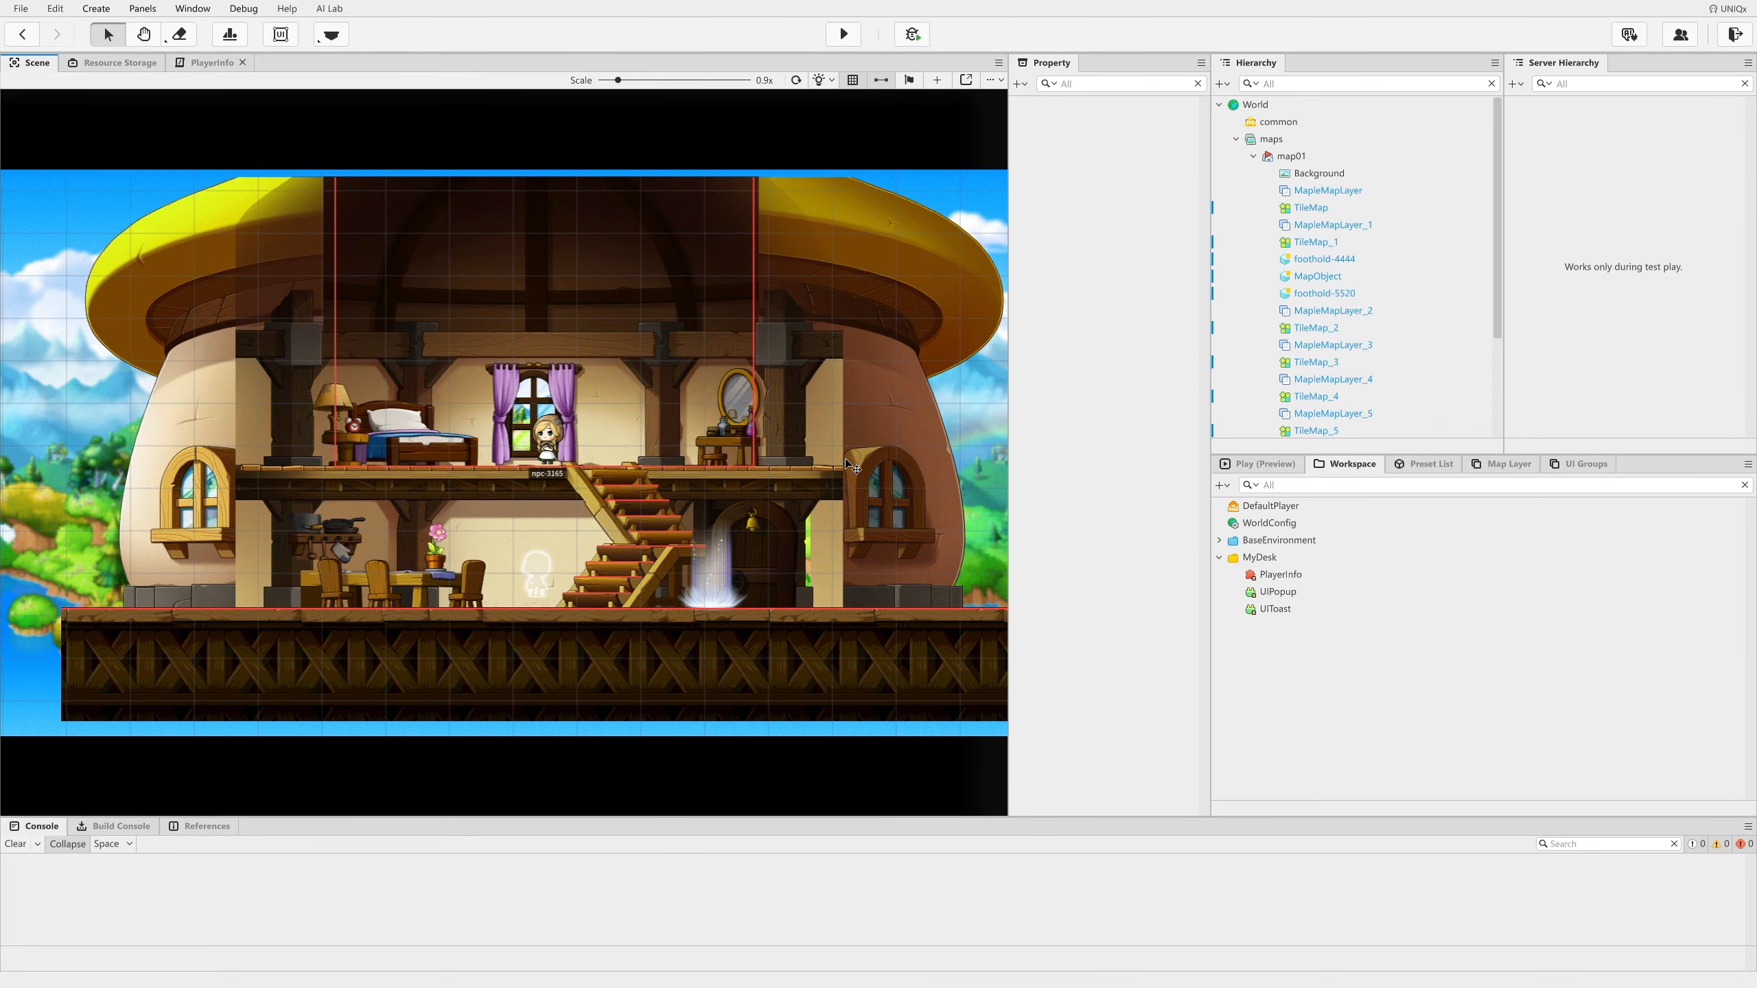
Step: Create a WorldText entity in map01
scroll(806, 450, down, 2)
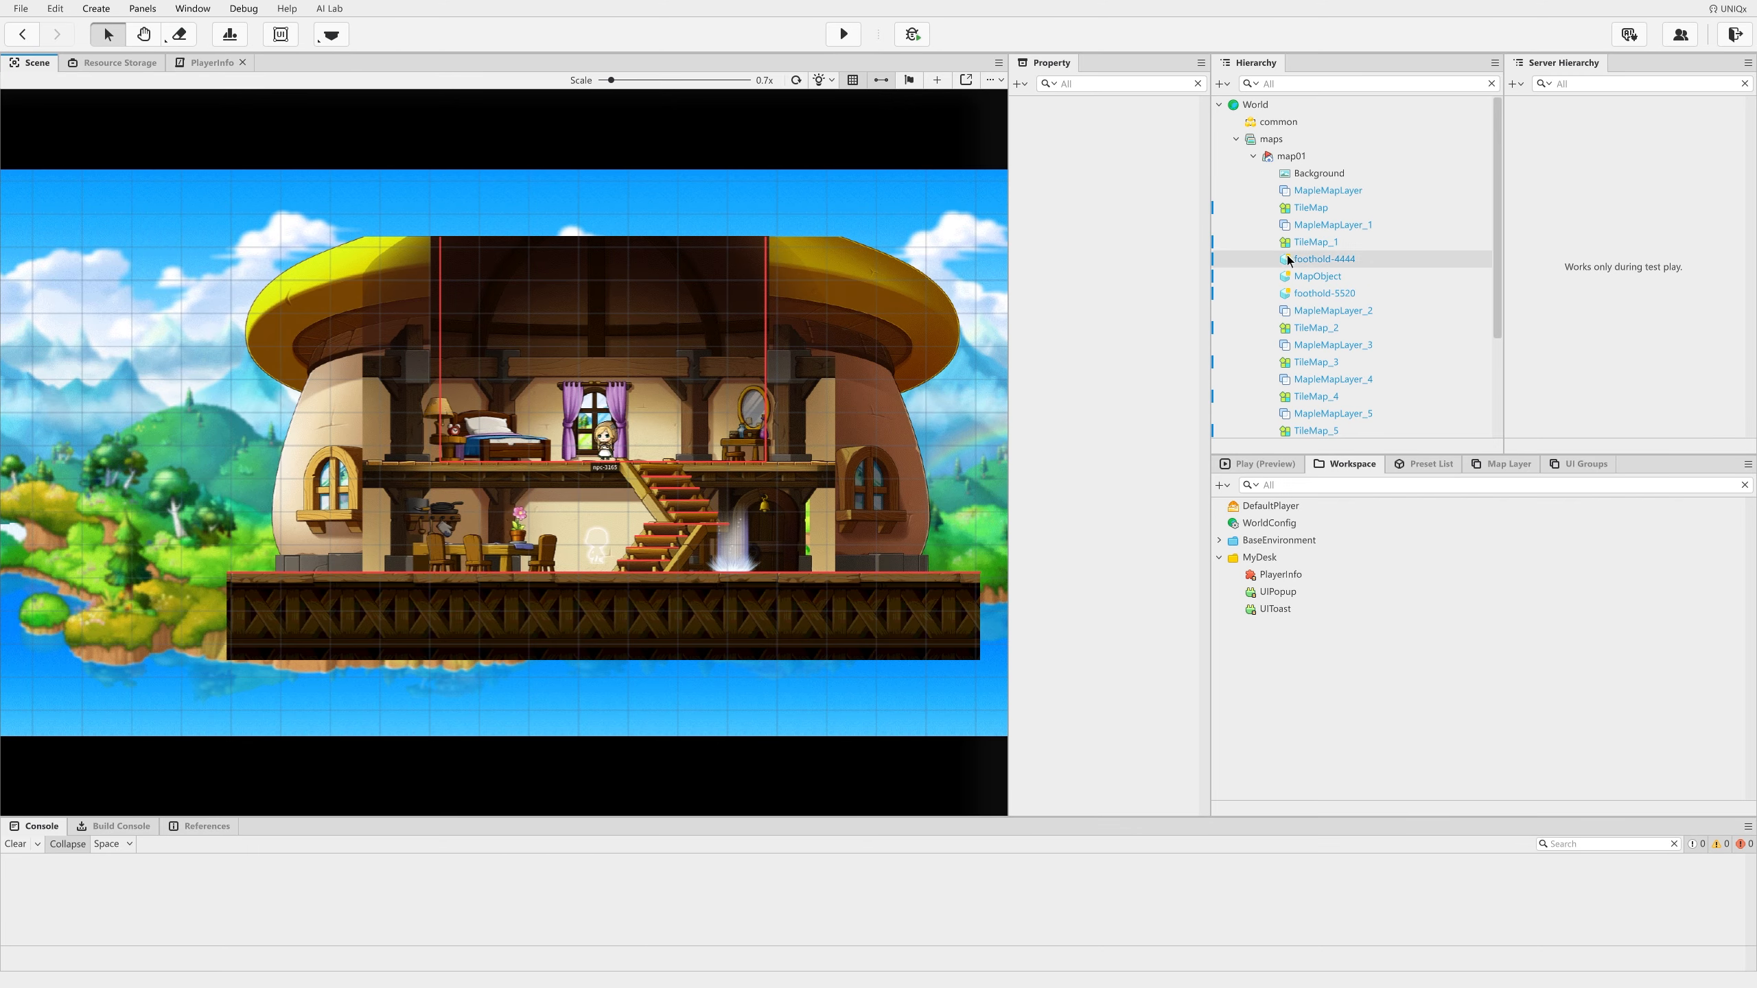
right_click(1297, 156)
mouse_move(1404, 187)
mouse_move(1605, 227)
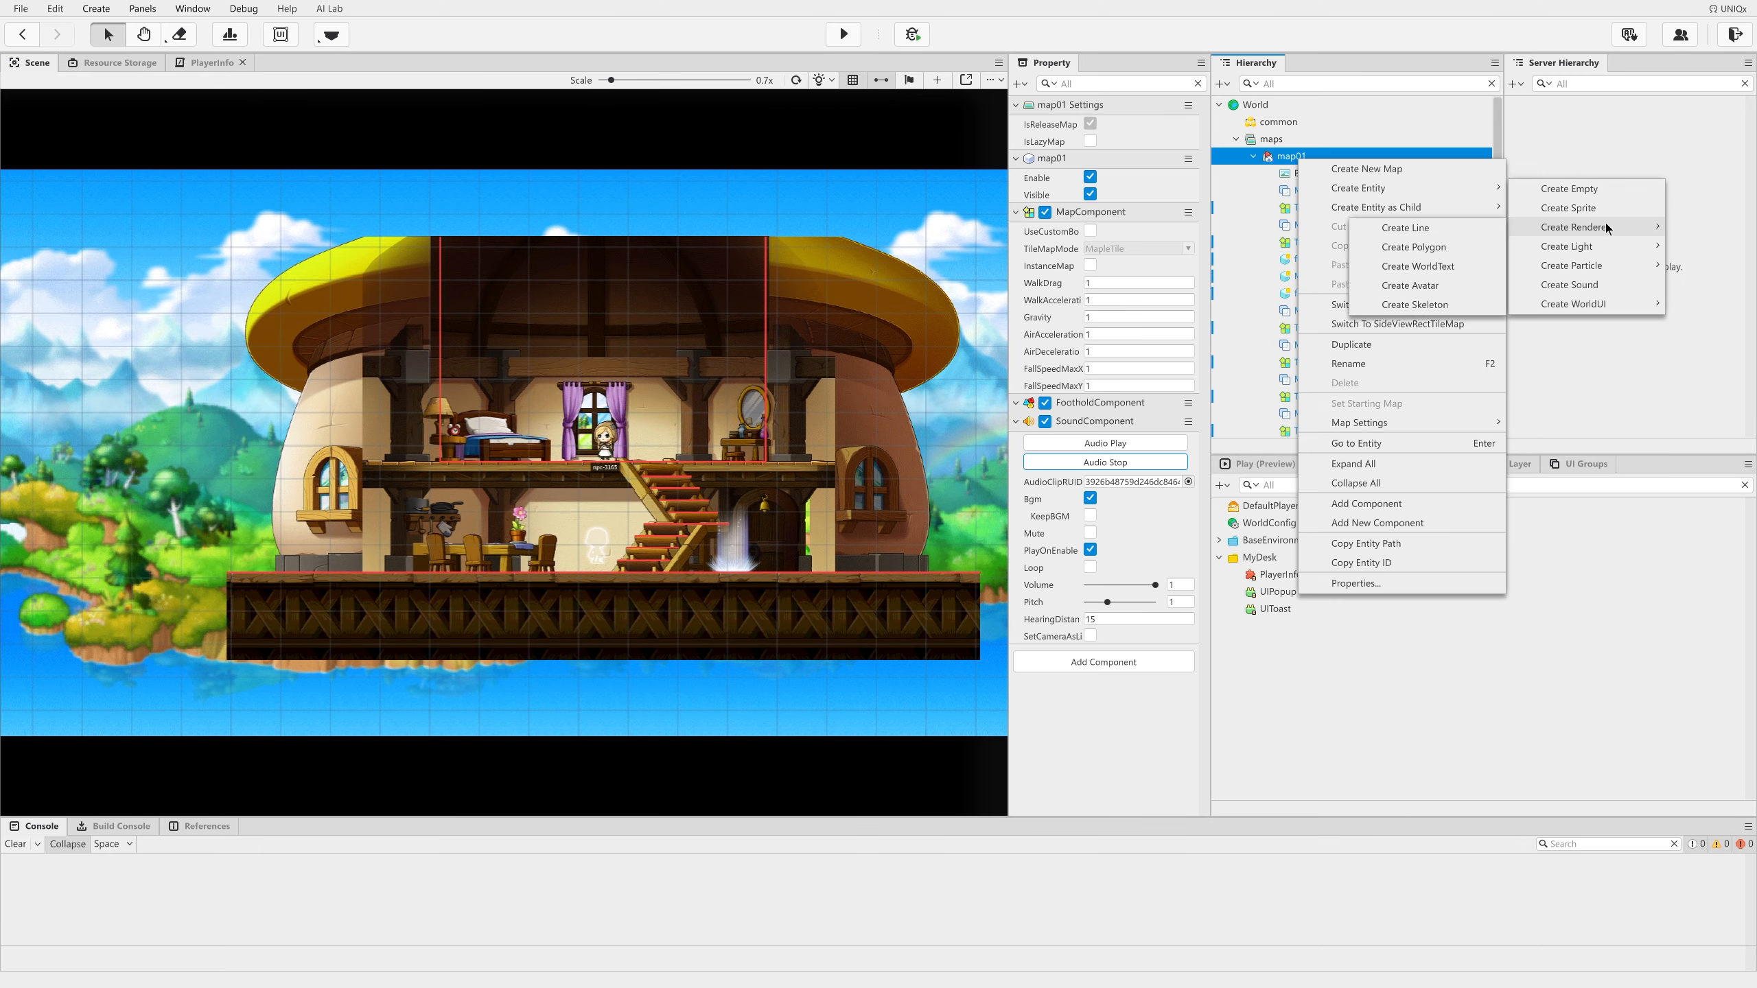
click(1440, 270)
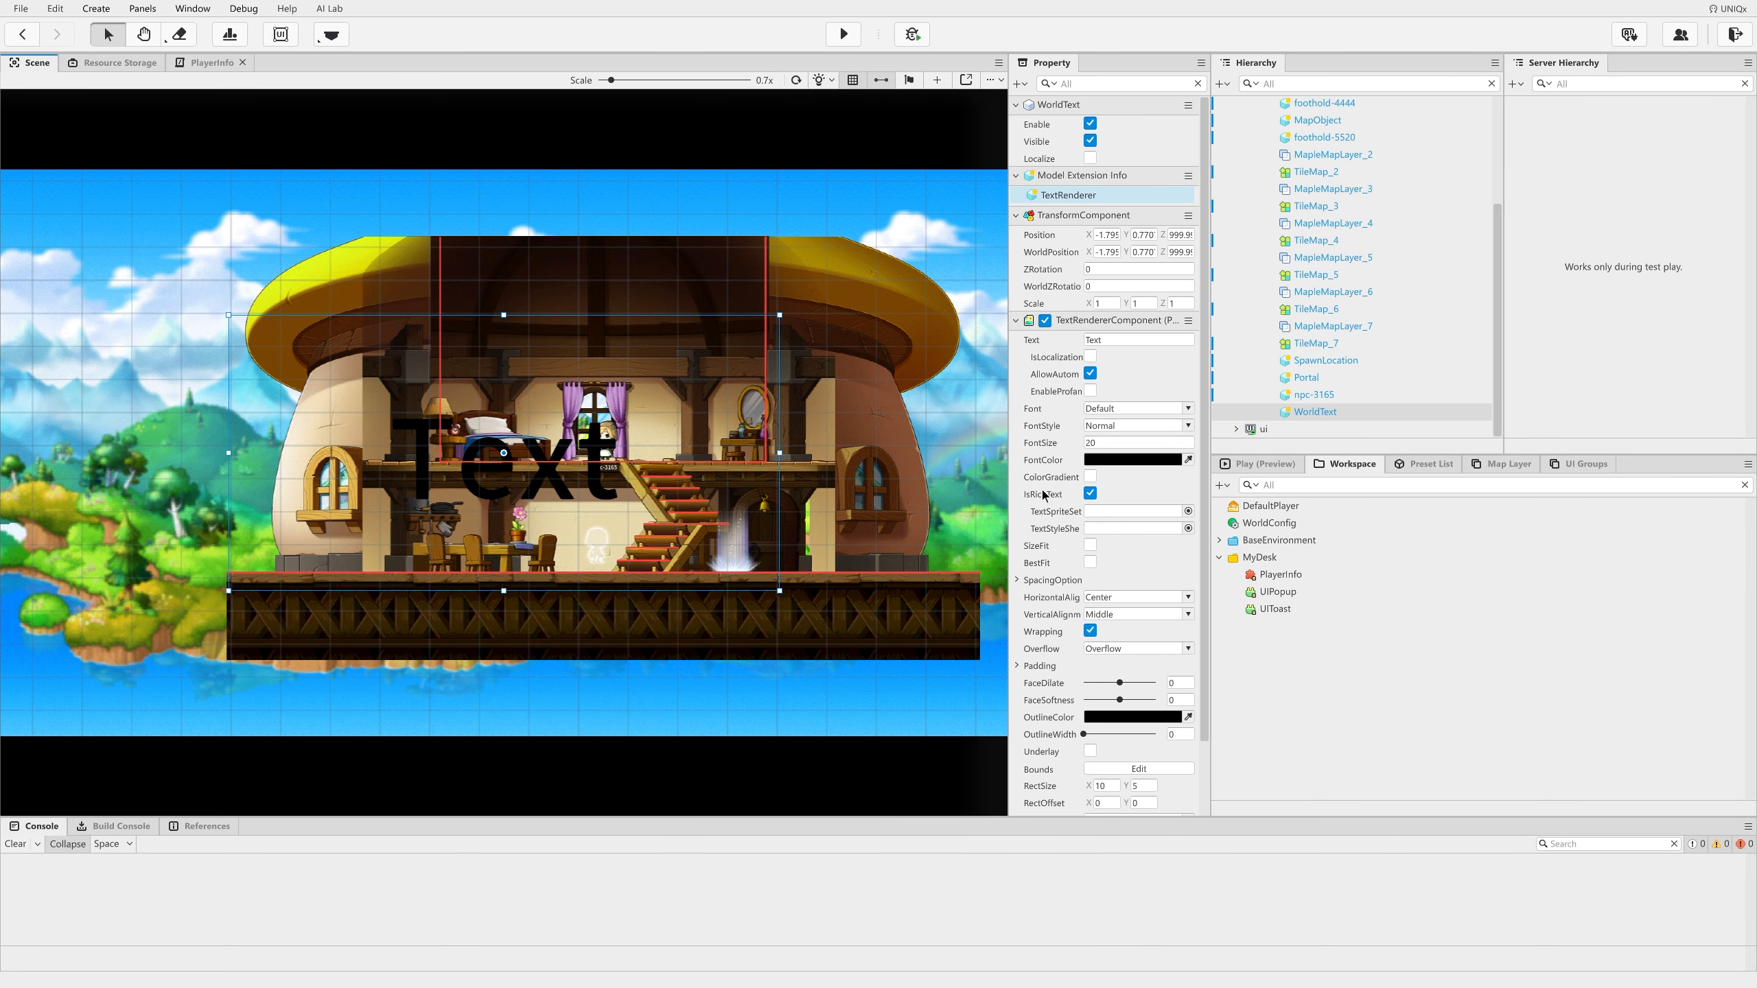
Step: Set the WorldText's font size to 5 and try scaling it down by its corner, undoing the scaling
double_click(1113, 442)
text(5)
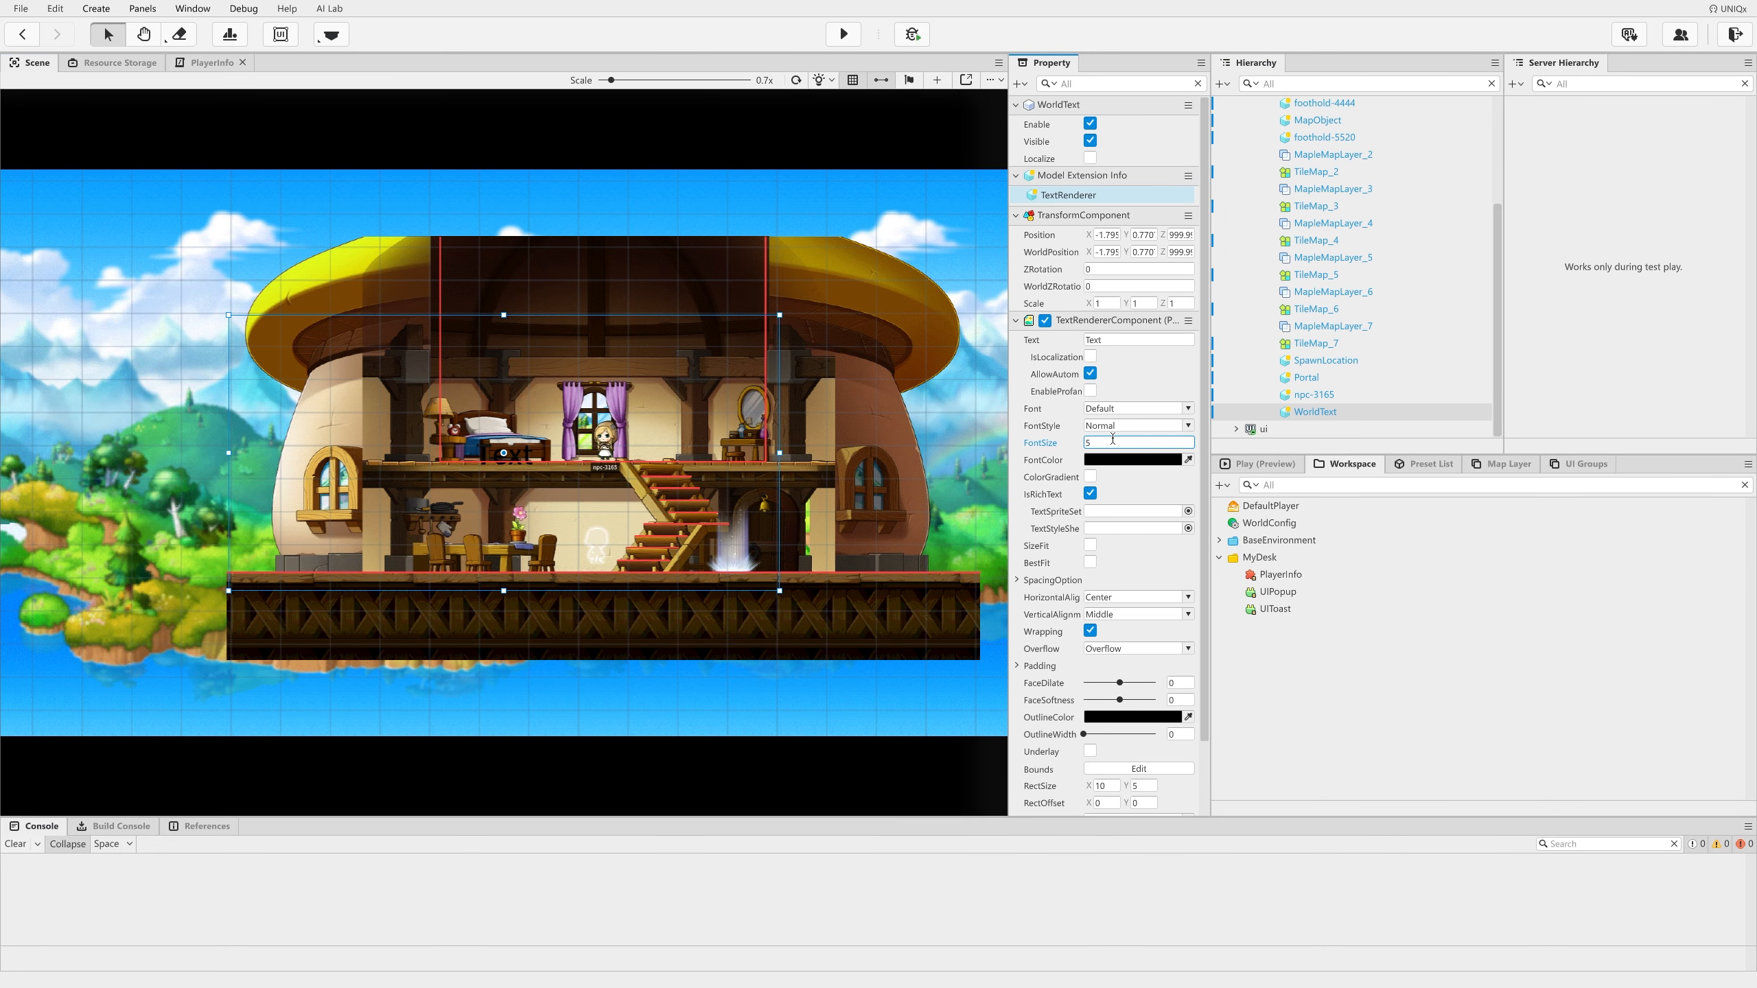
scroll(766, 367, up, 6)
scroll(634, 402, up, 5)
right_drag(766, 366, 872, 415)
scroll(871, 484, down, 7)
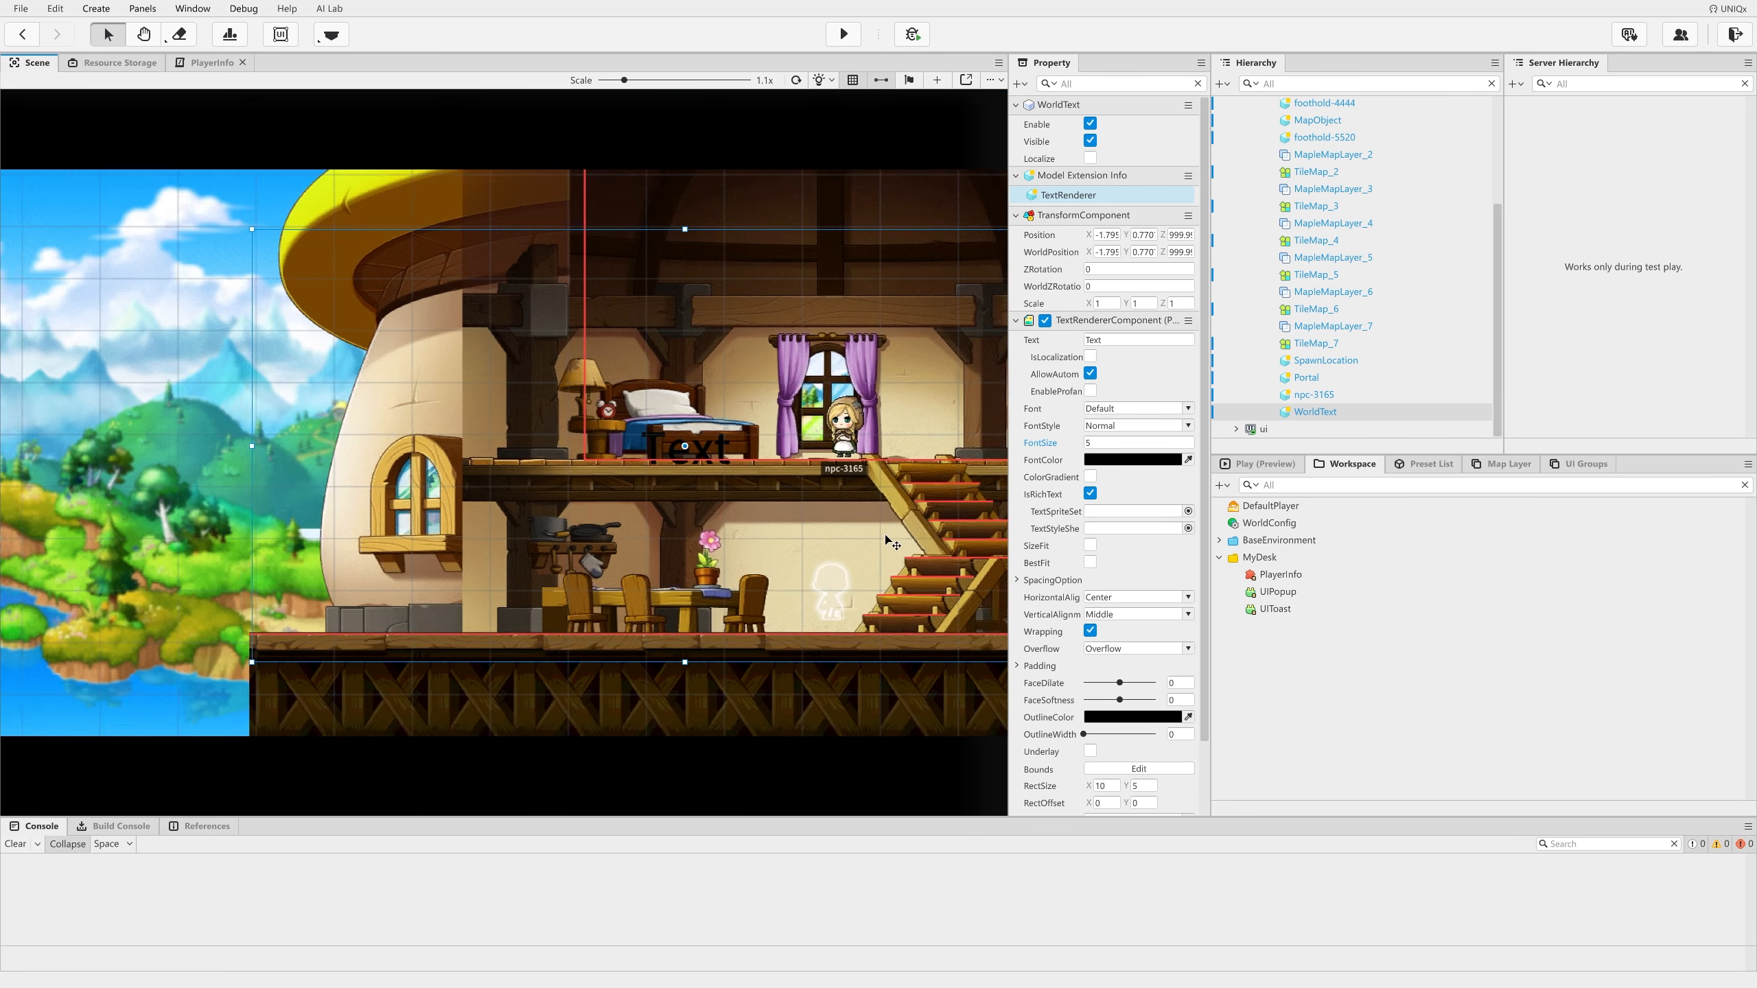
right_drag(891, 538, 818, 547)
scroll(851, 553, down, 4)
right_drag(916, 588, 881, 594)
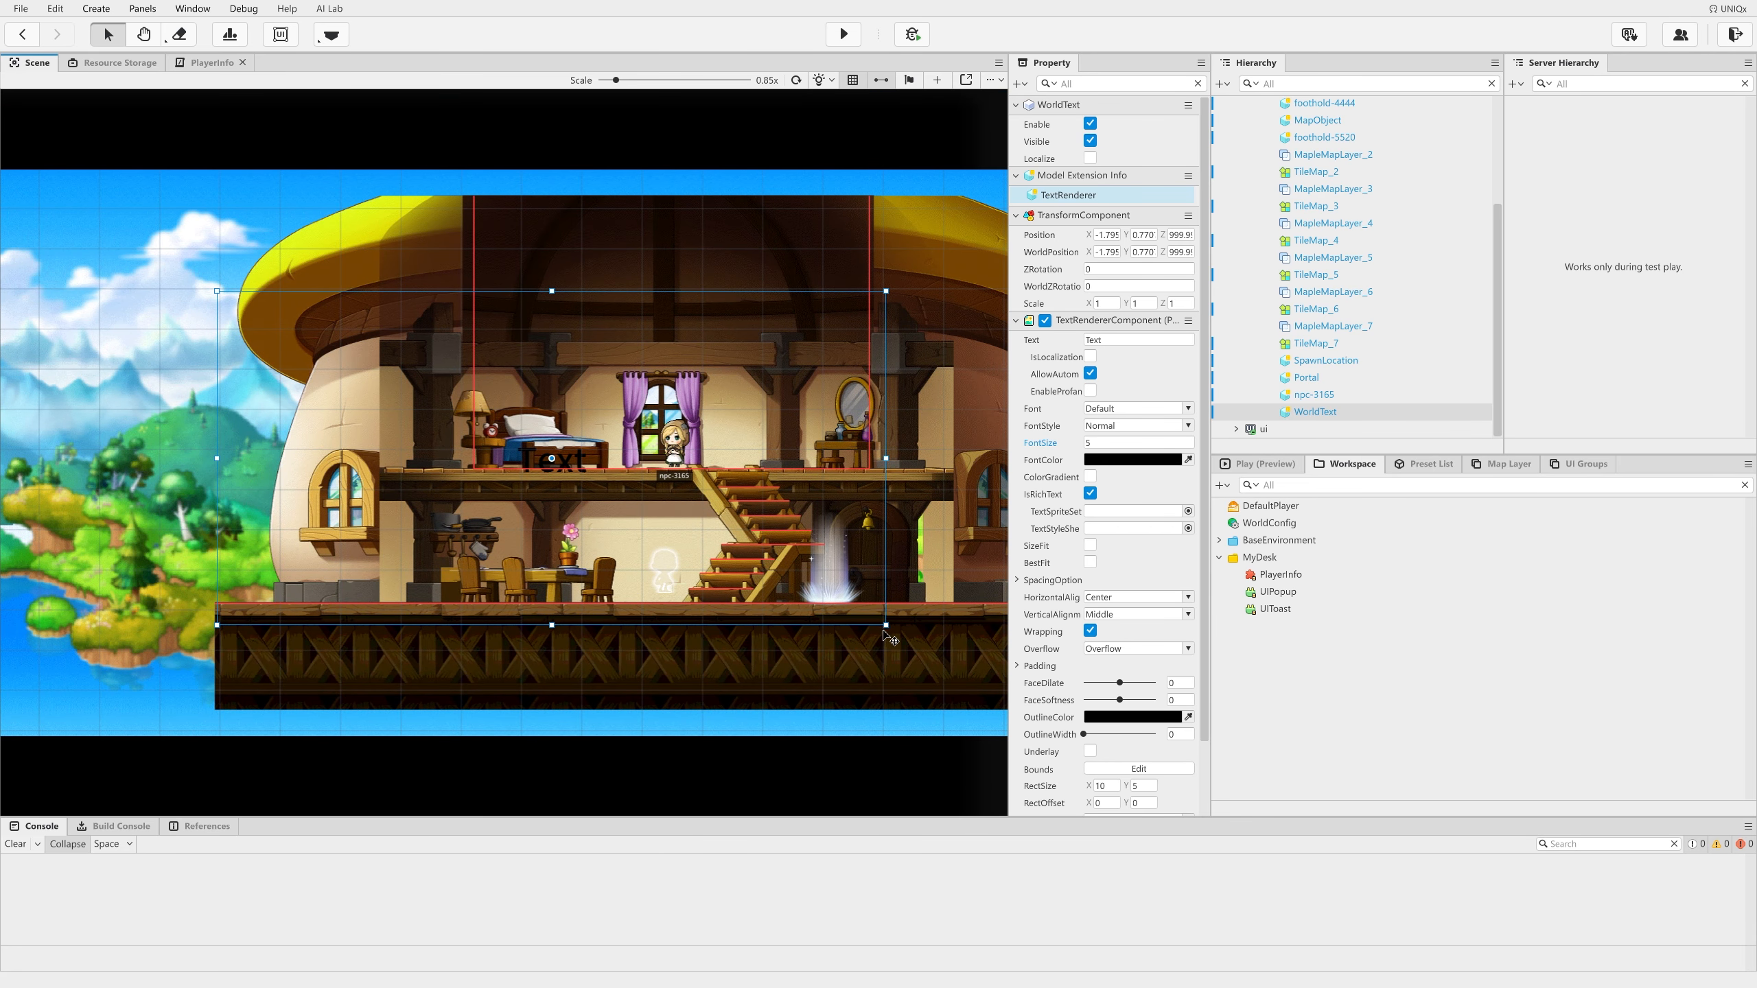
drag(885, 626, 667, 472)
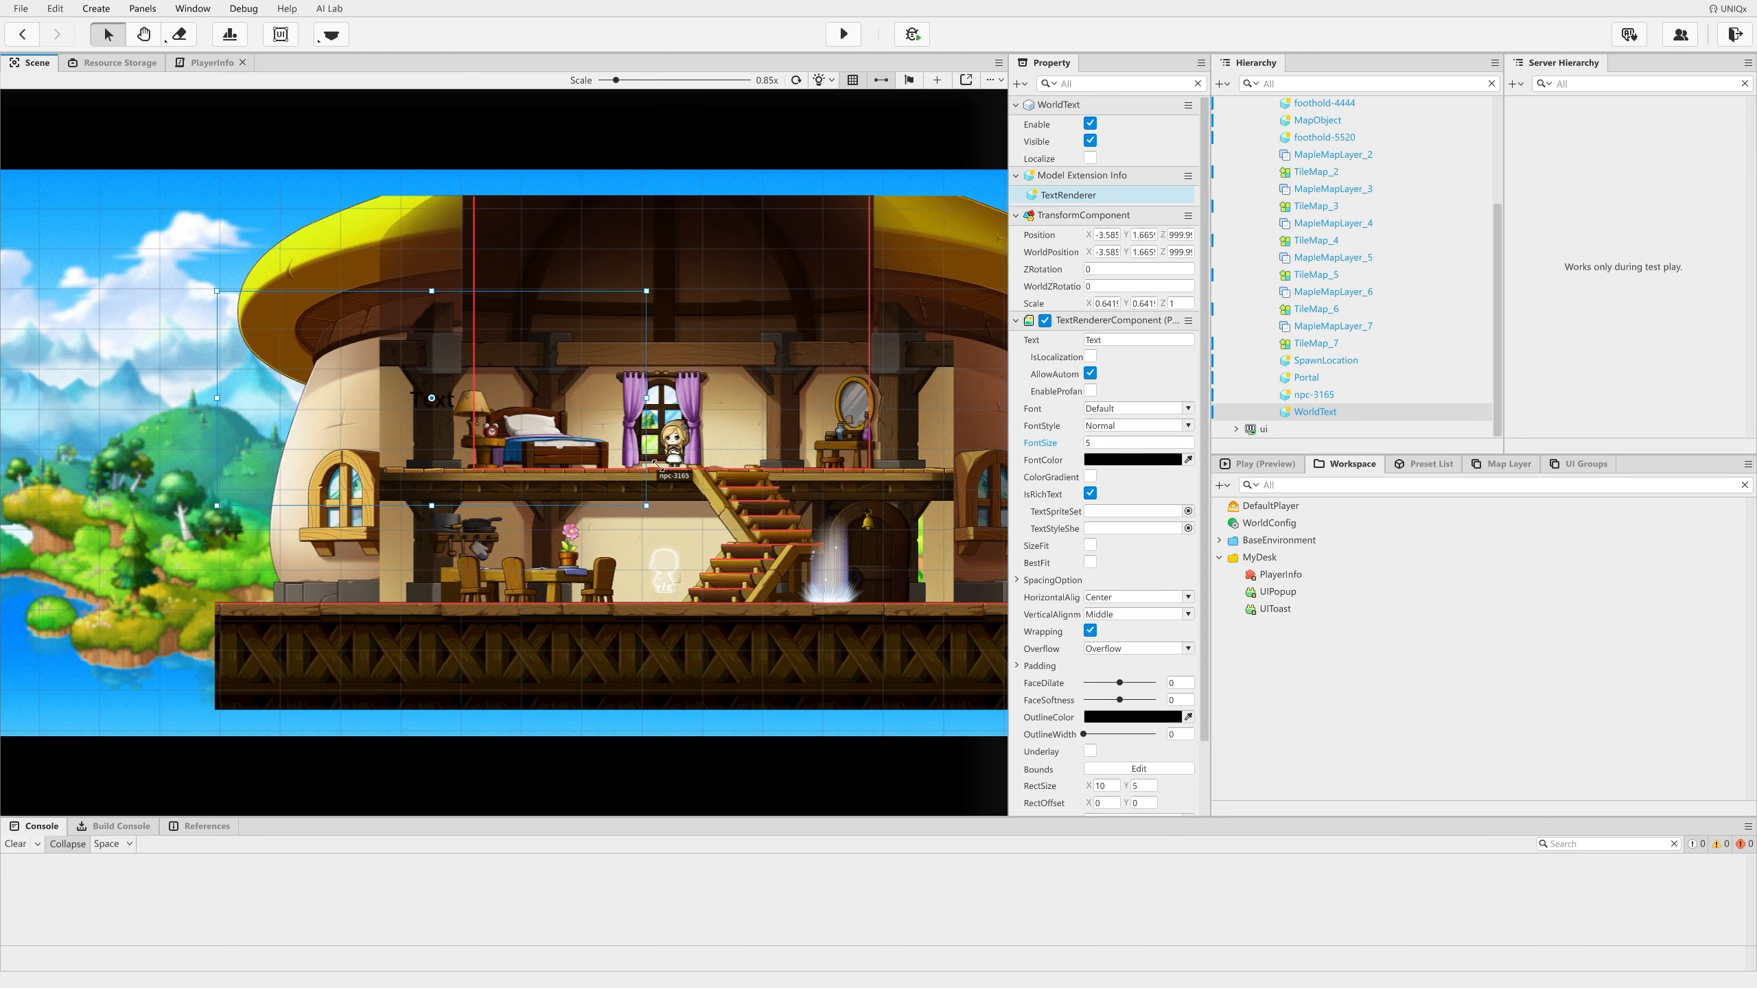
key(ctrl+z)
Step: Place the WorldText above the spawn marker on the ground floor and set its font size to 2
right_drag(713, 549, 685, 551)
click(1102, 443)
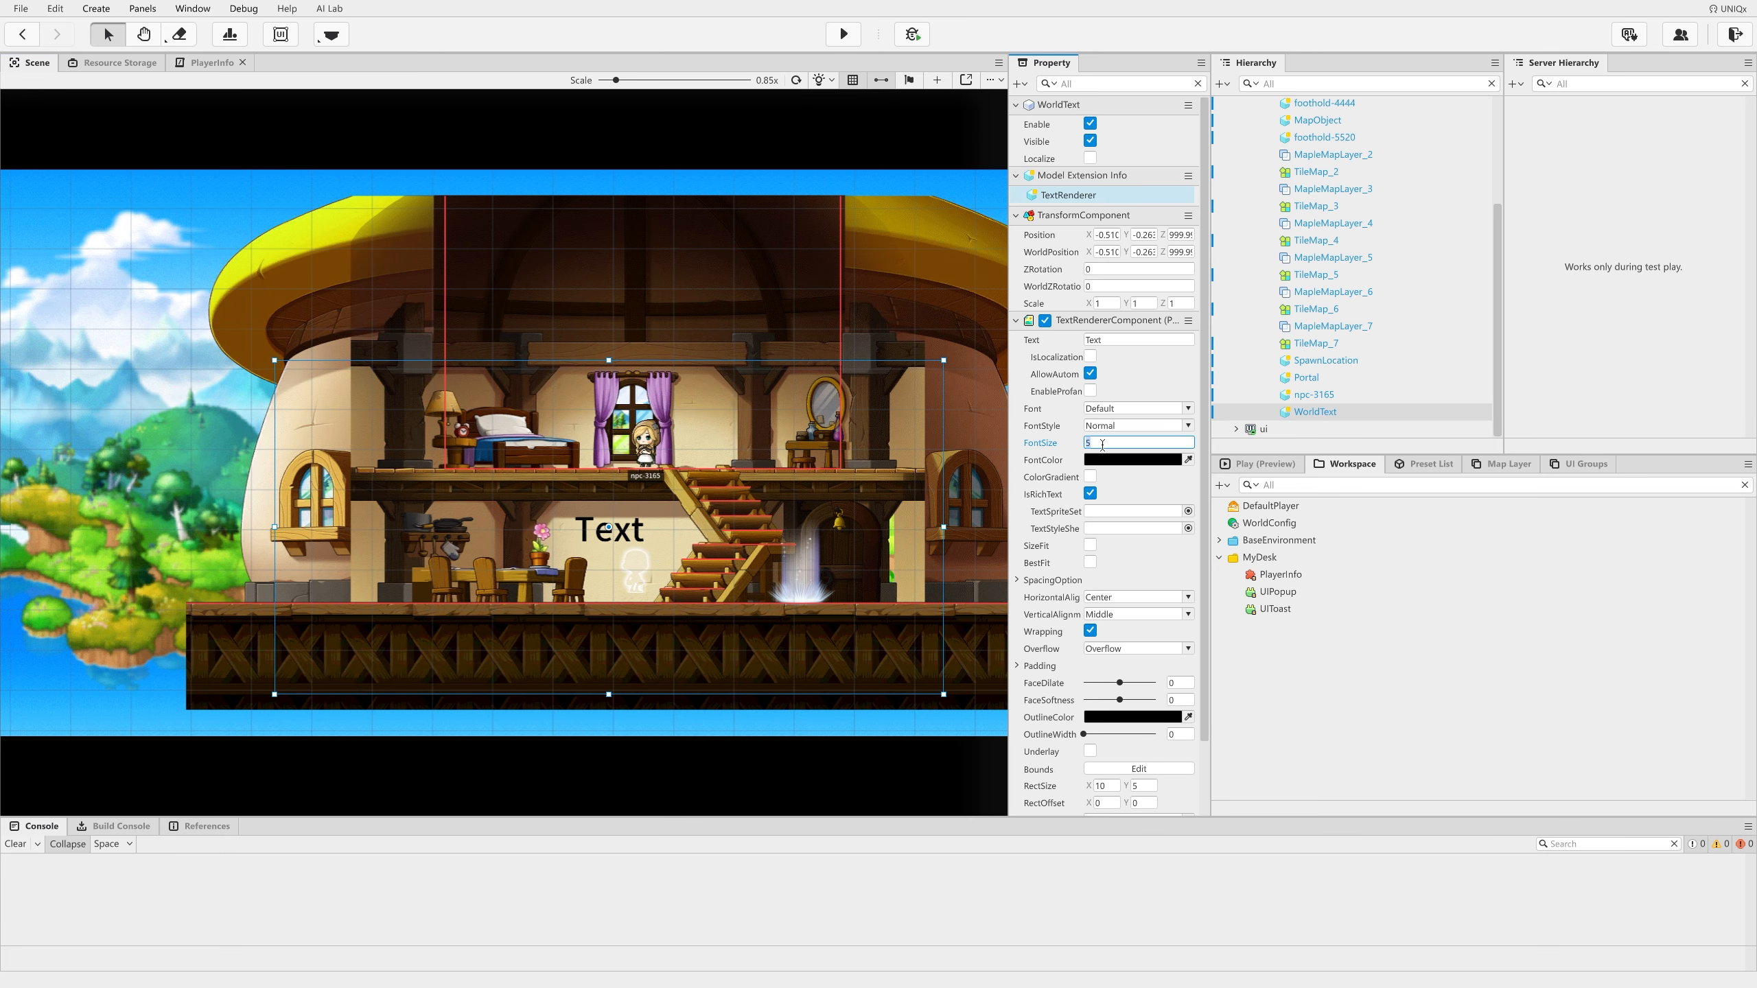
text(2)
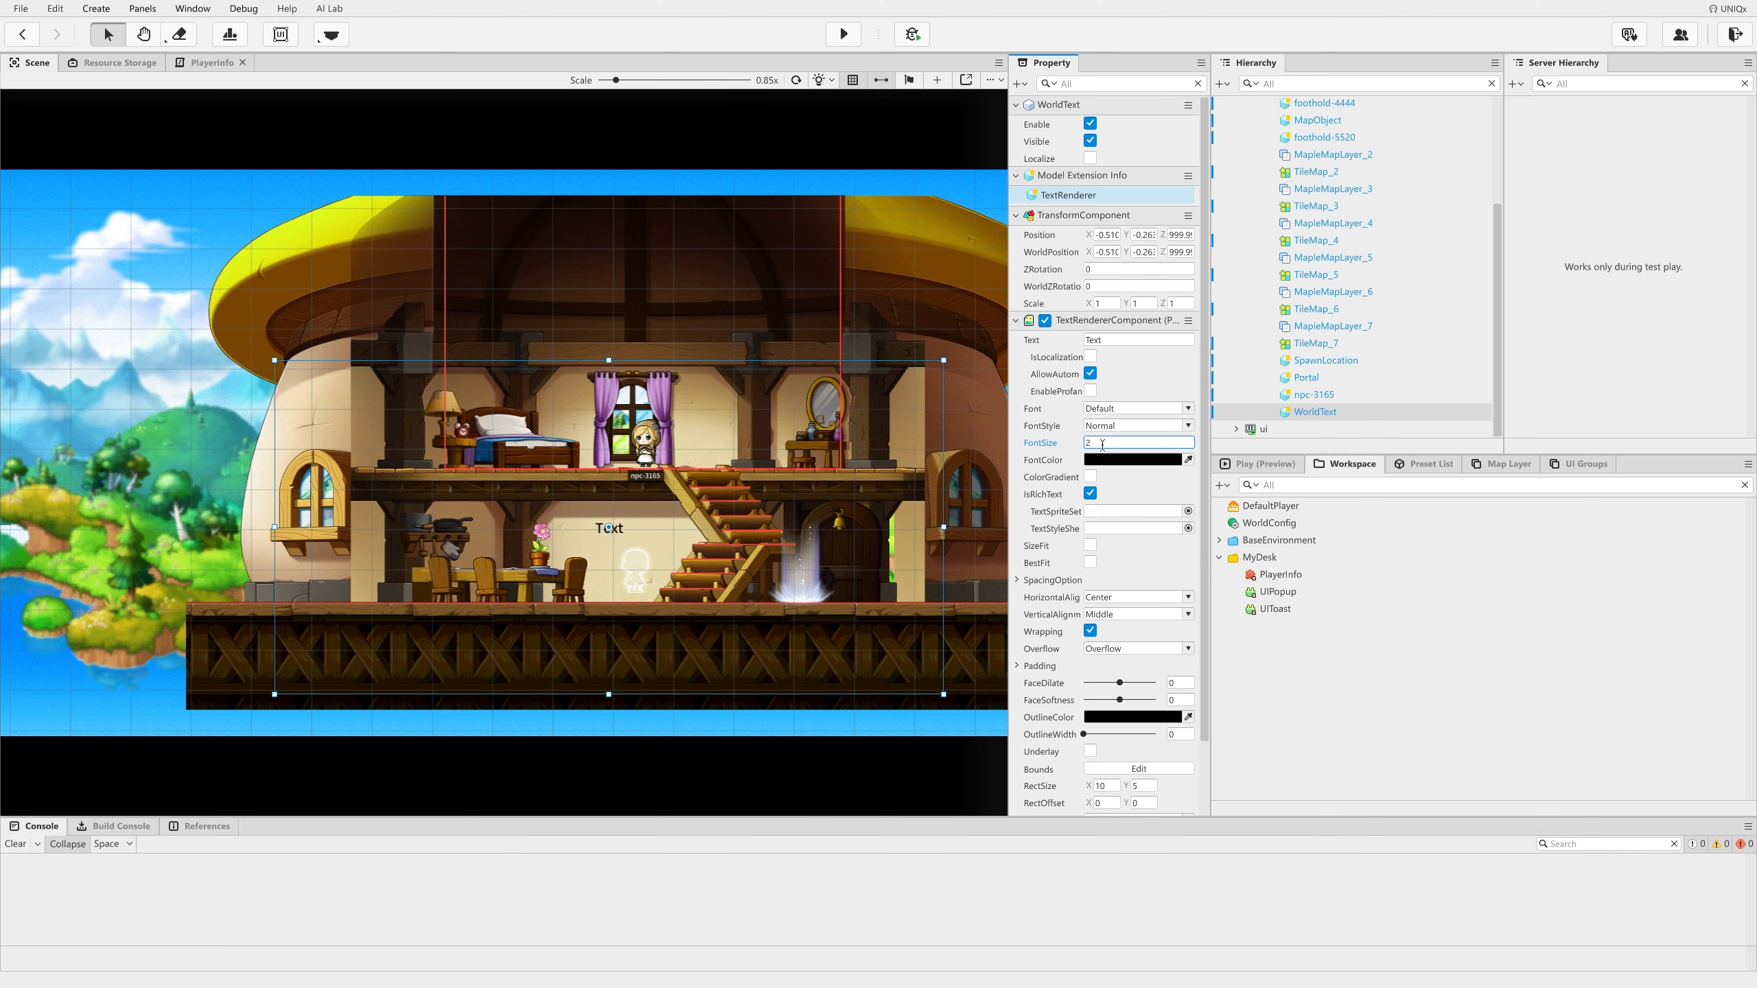
Step: Set the WorldText's font to Maple and its font color to white
click(1108, 409)
click(1131, 435)
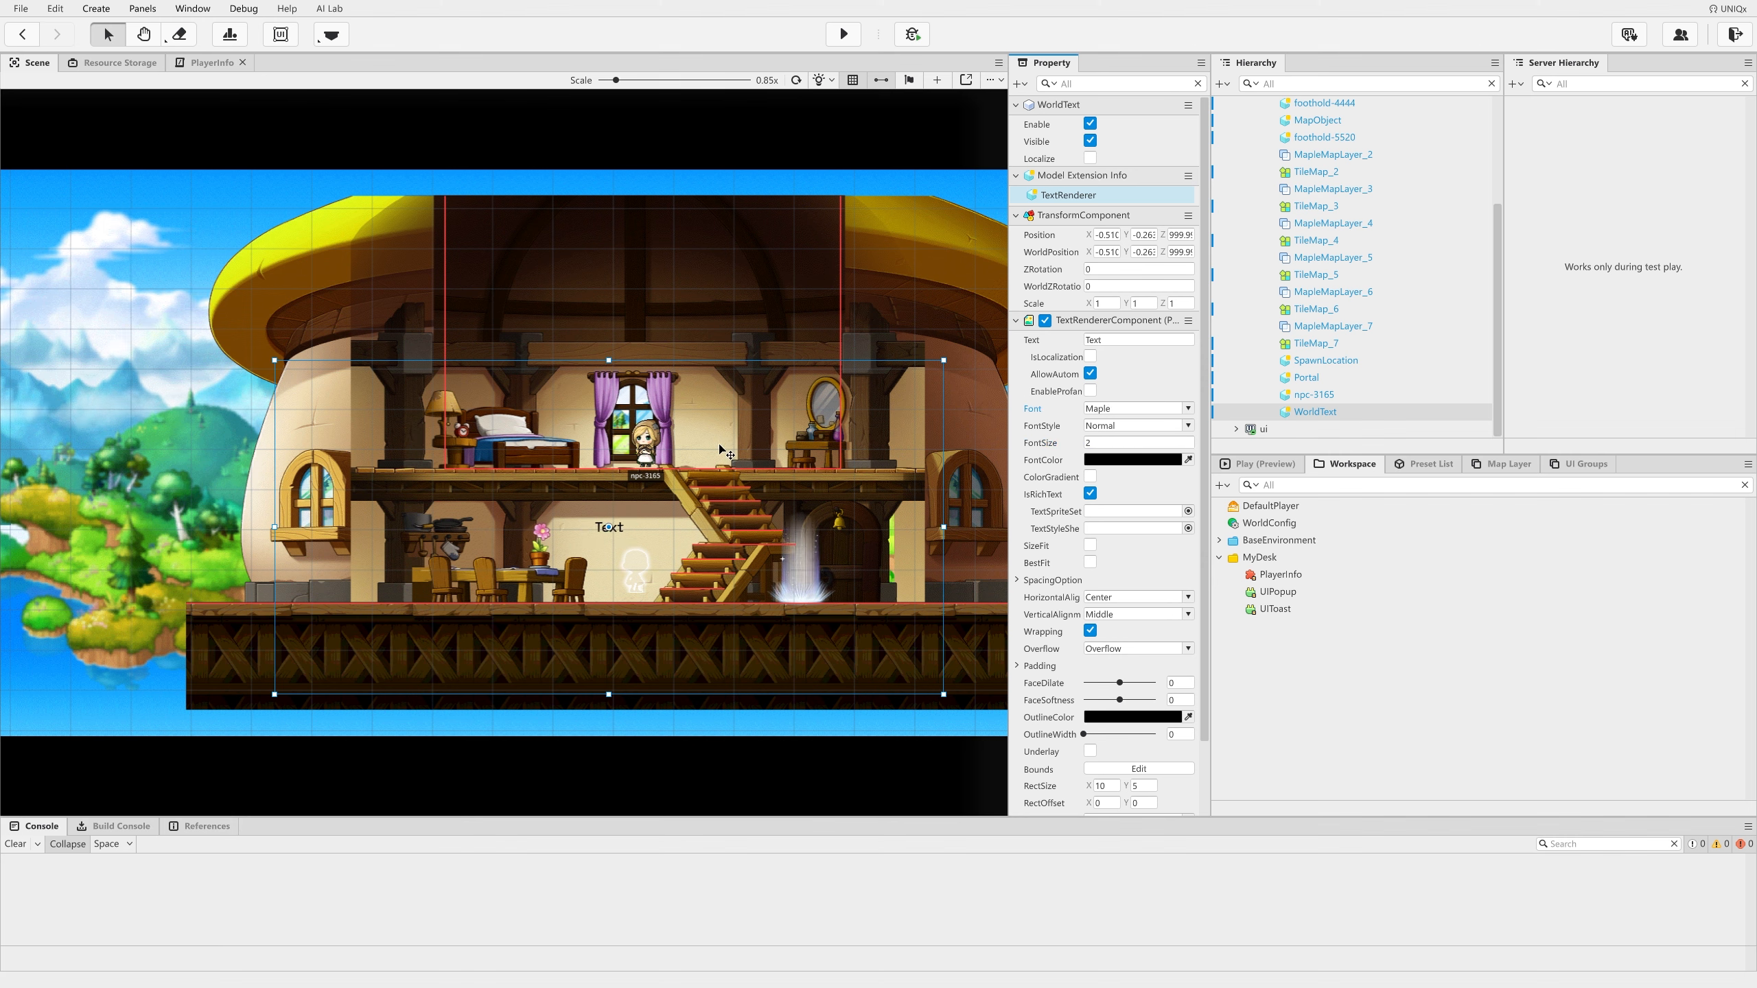
click(1100, 461)
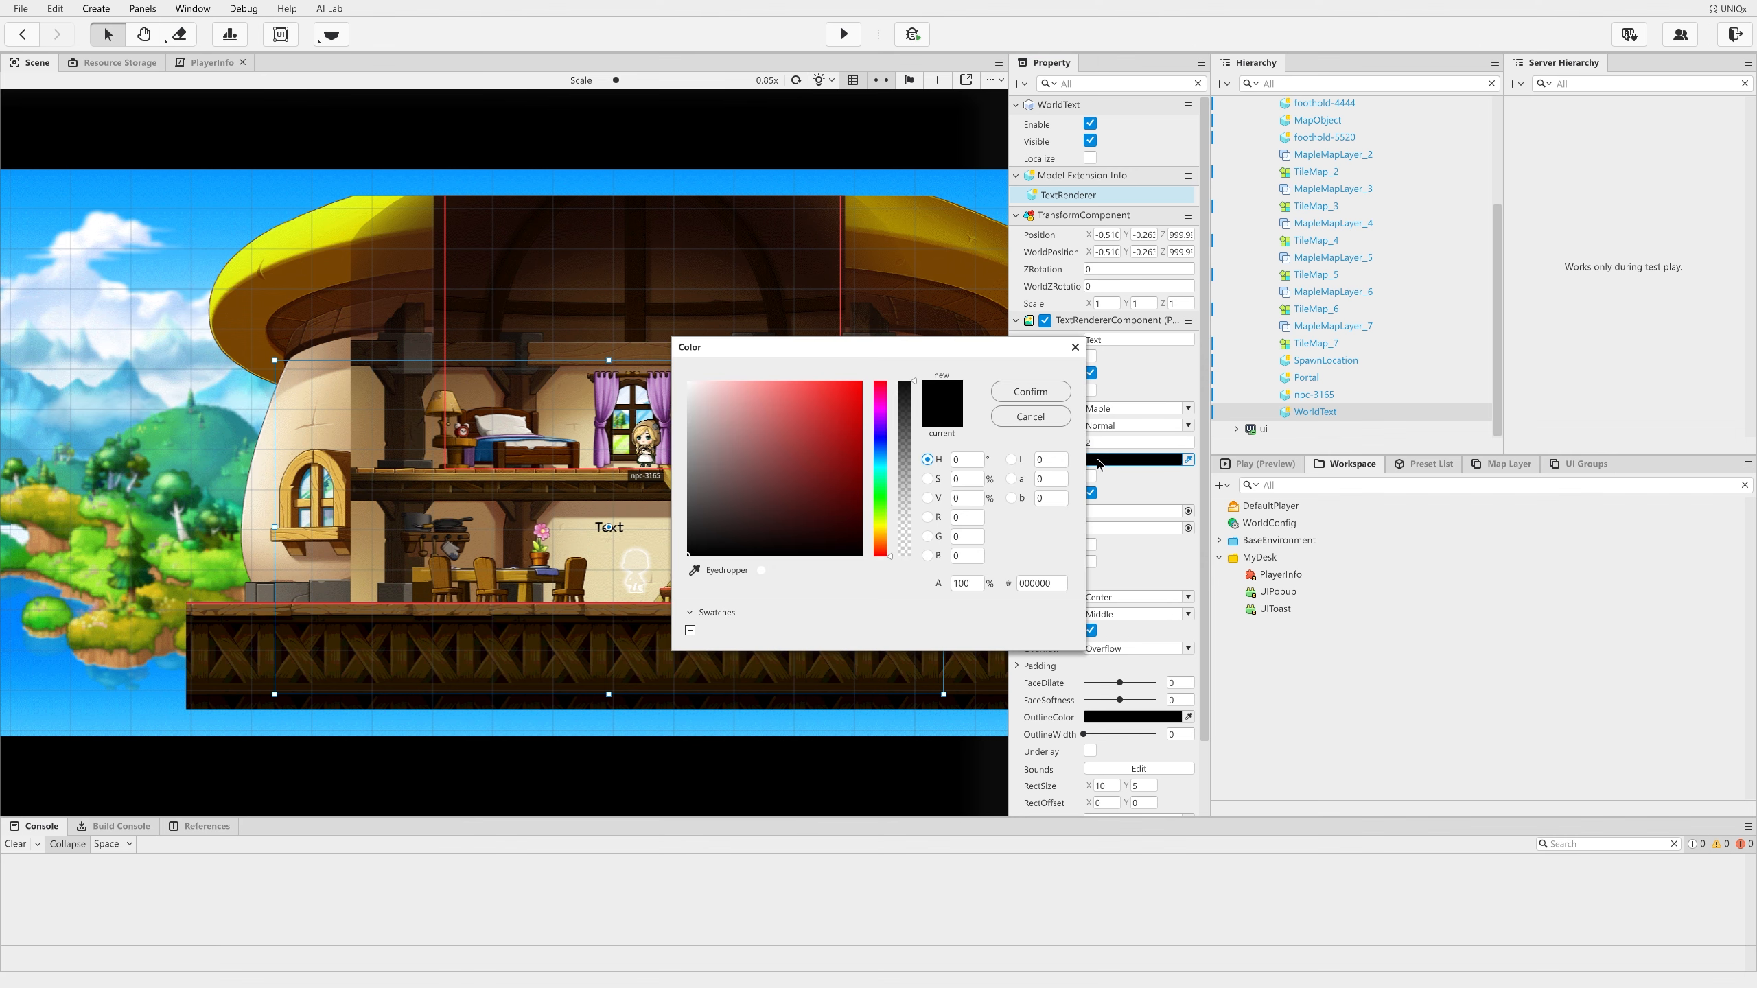
drag(813, 467, 685, 379)
click(1031, 392)
Step: Give the WorldText a black outline with a width of about 0.104
scroll(1051, 643, down, 3)
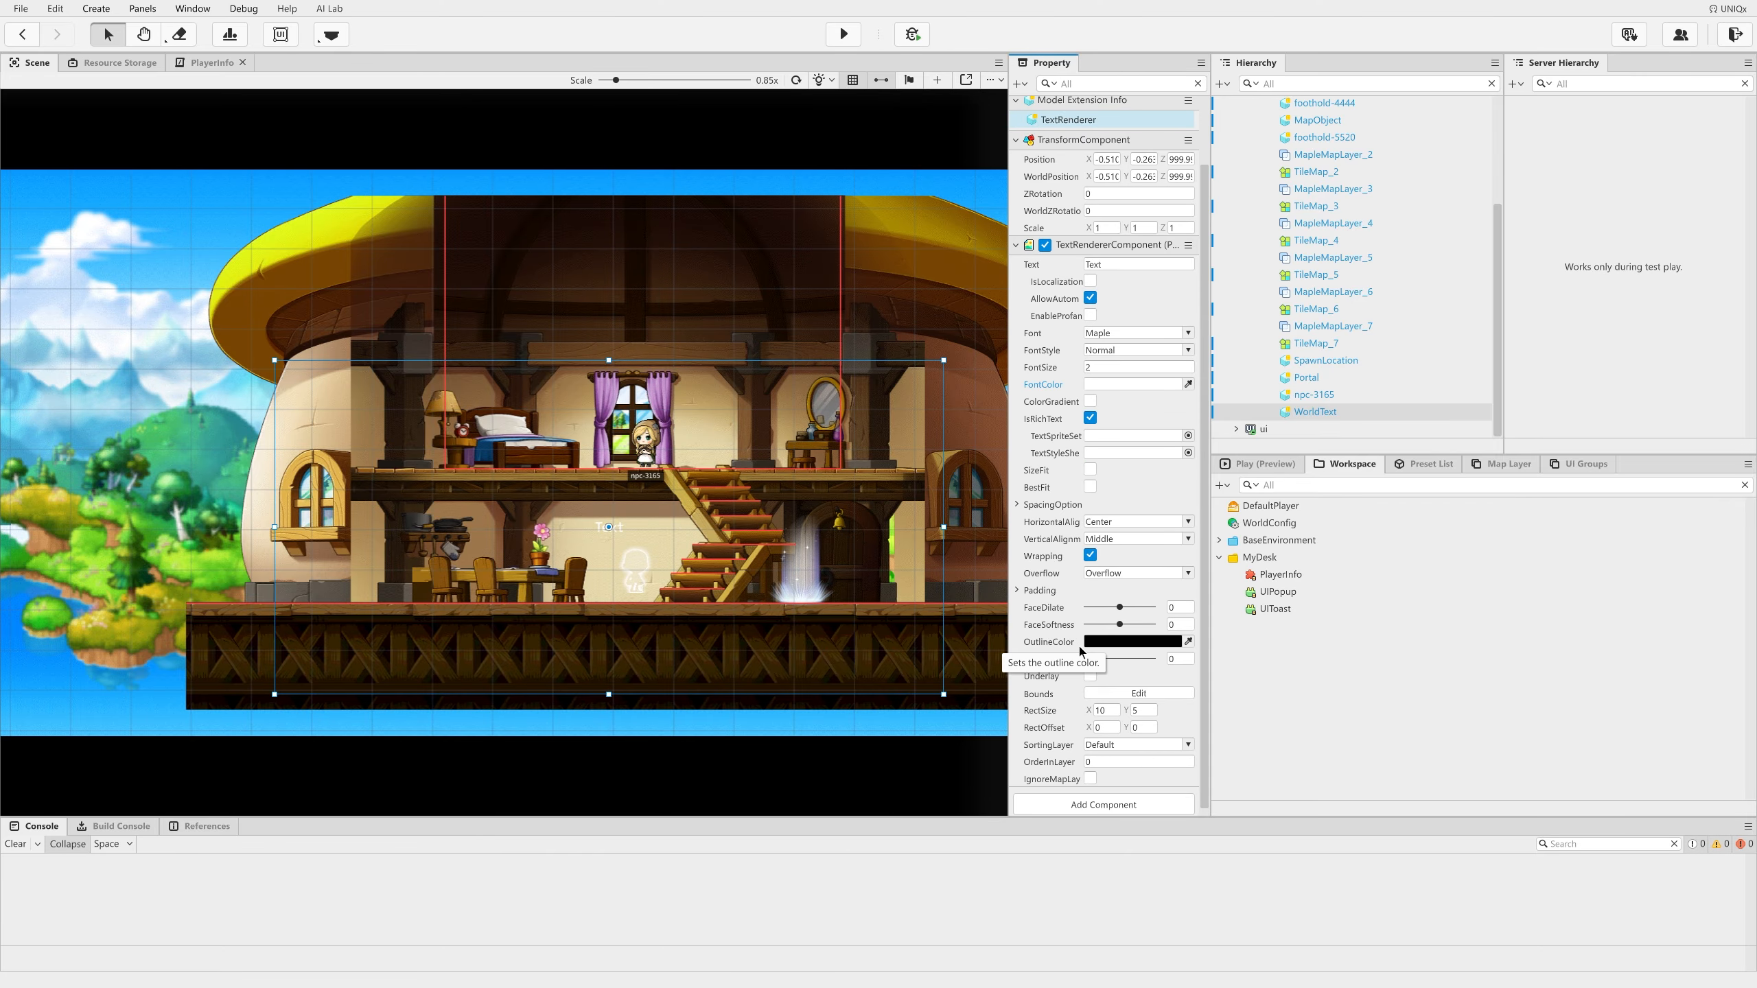
drag(1085, 658, 1089, 659)
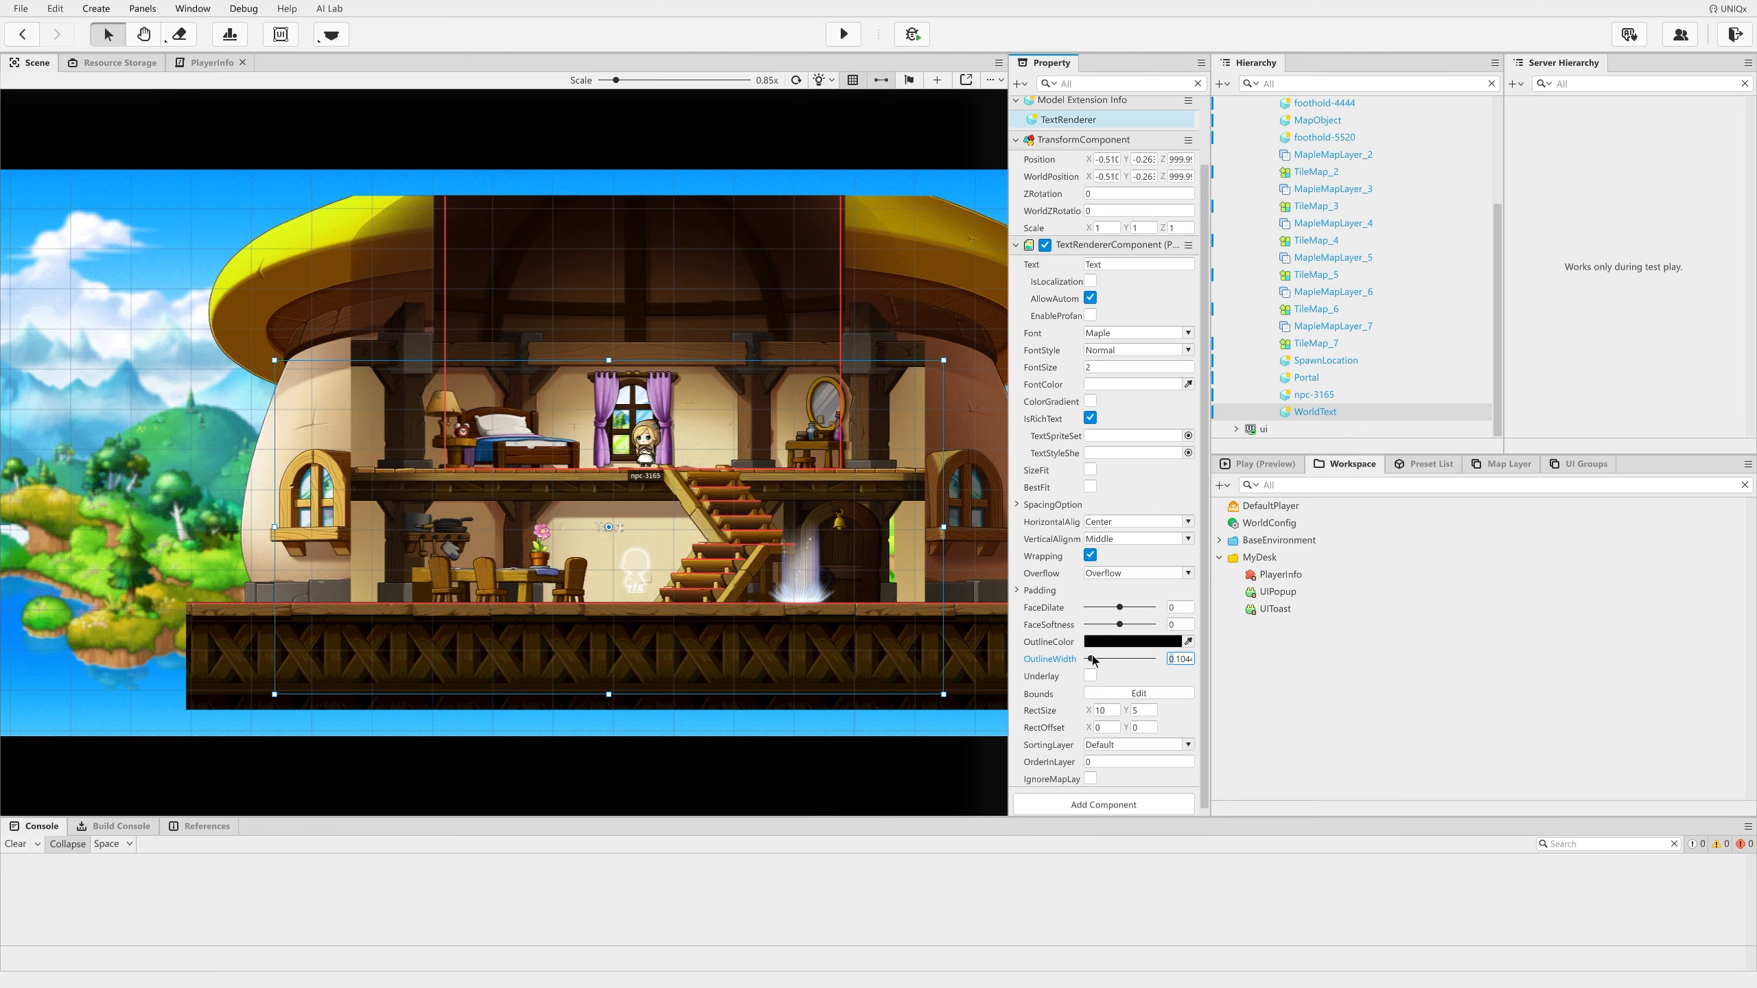
scroll(844, 509, up, 5)
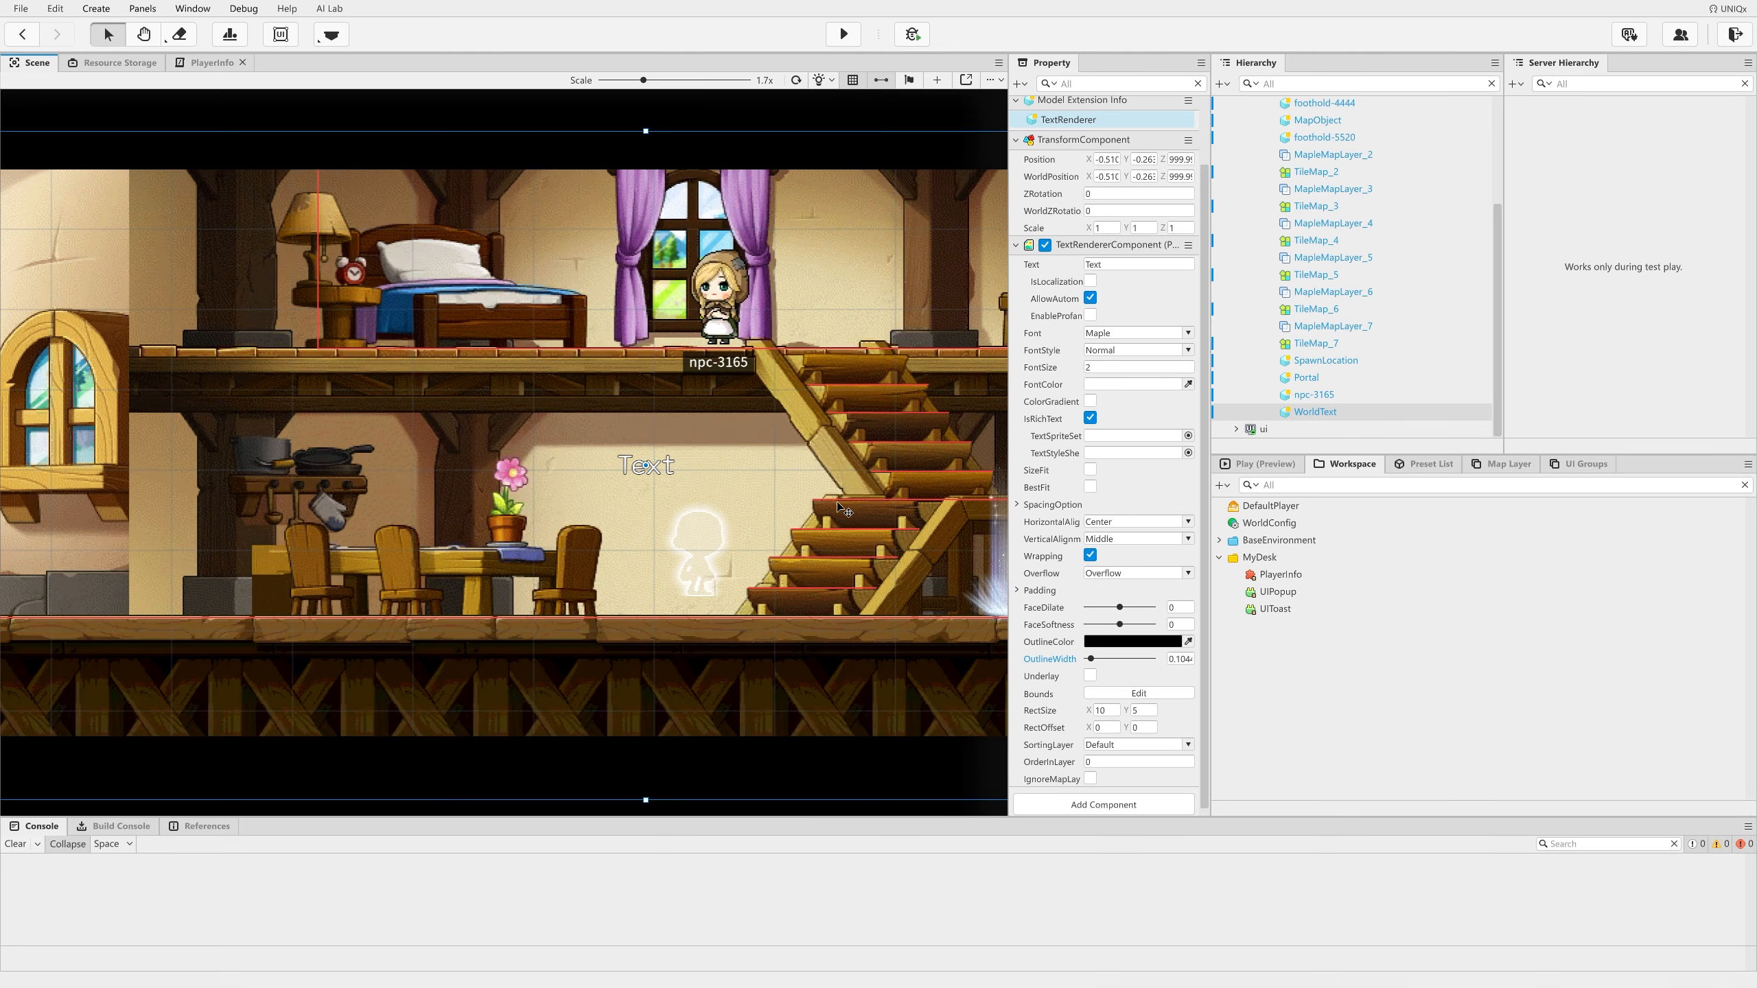
scroll(844, 509, up, 1)
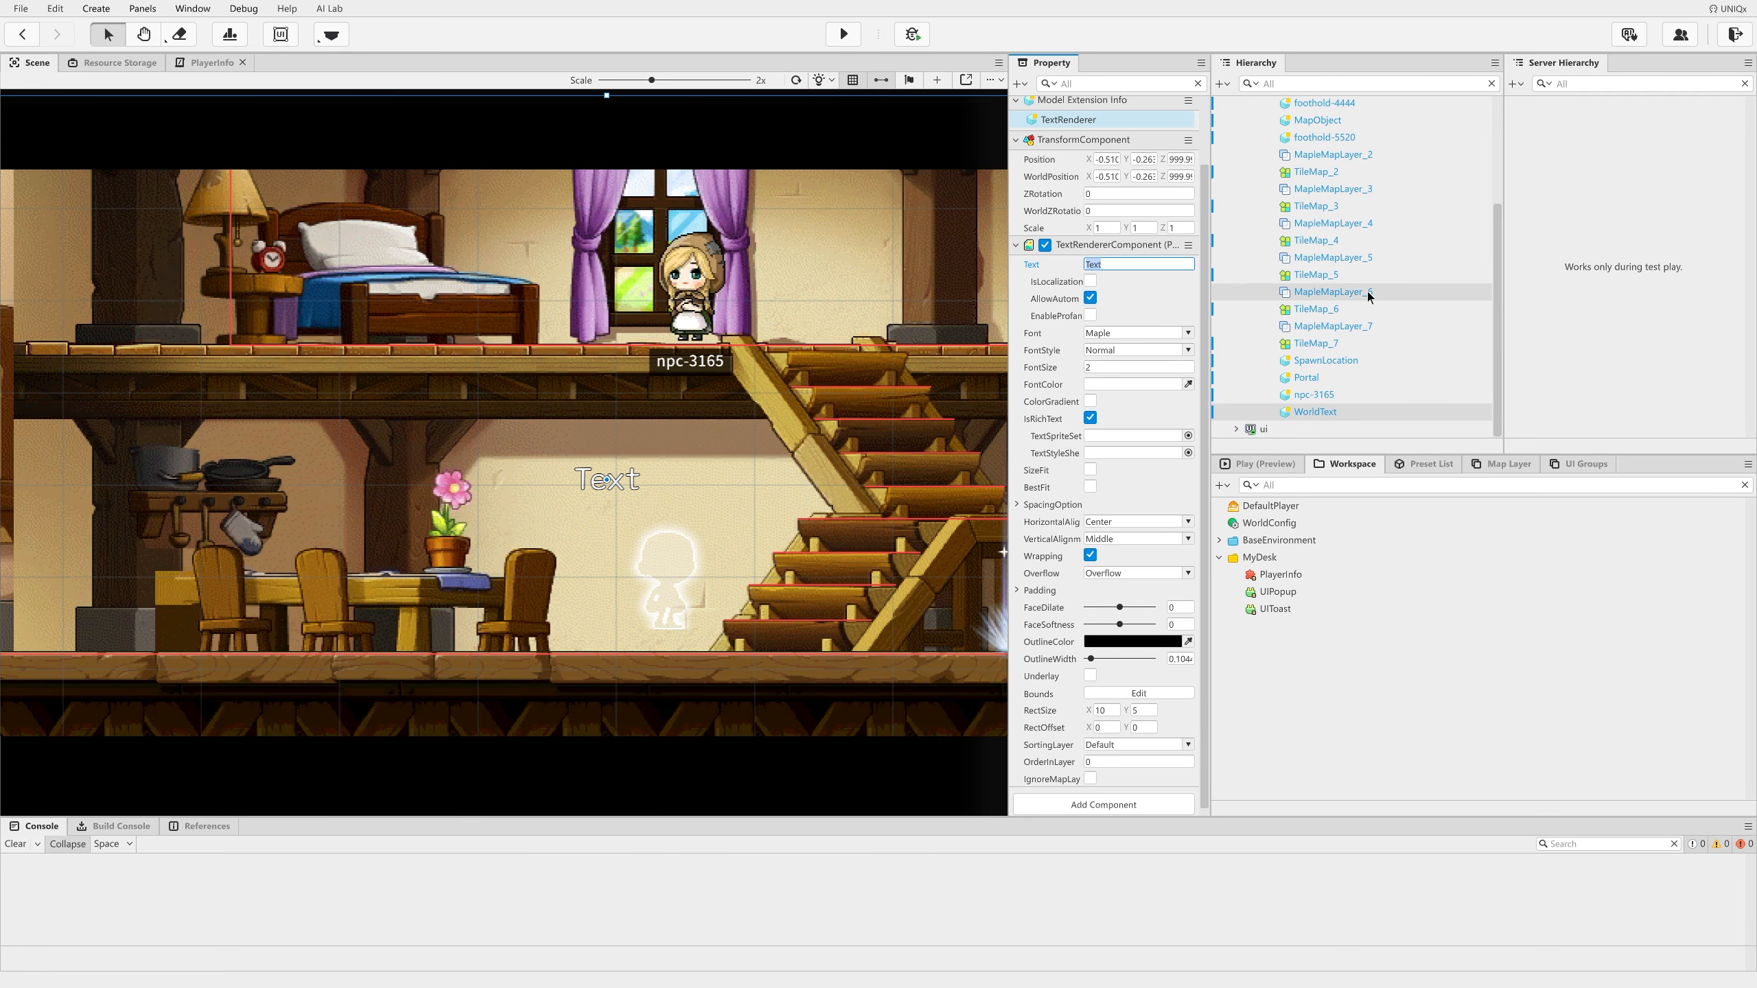
Step: Replace the WorldText's text content with "..."
key(Return)
click(1139, 265)
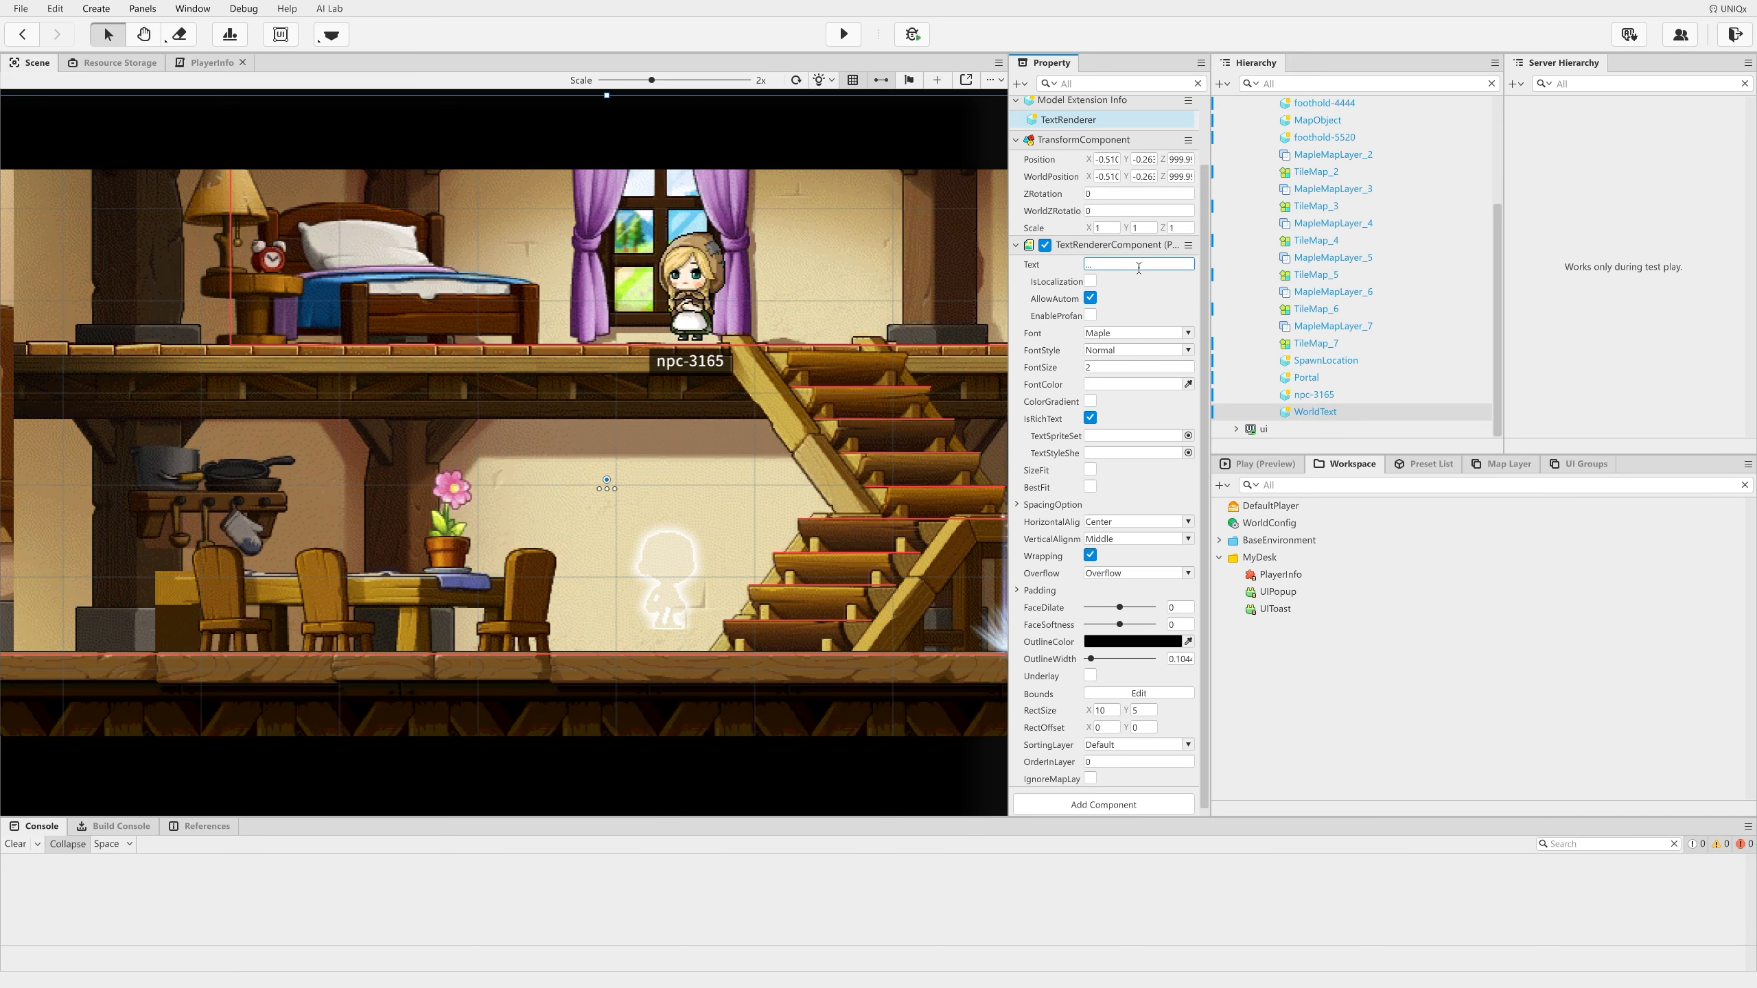
scroll(602, 540, down, 2)
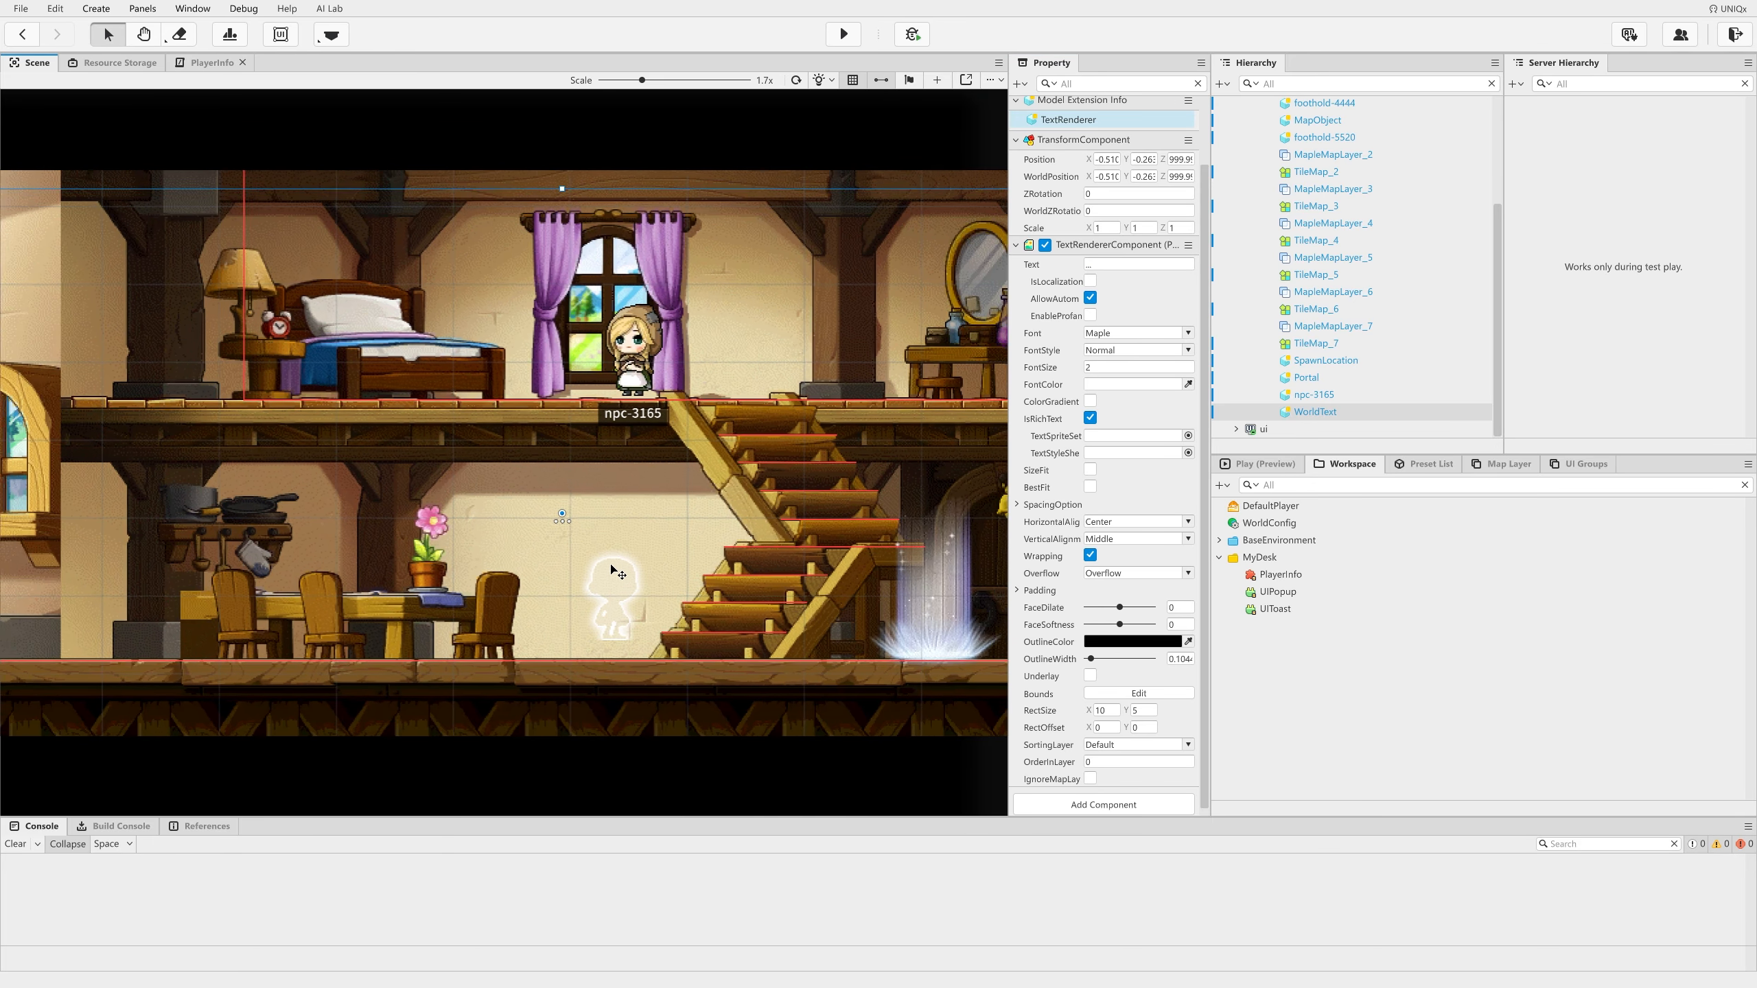
scroll(611, 570, down, 1)
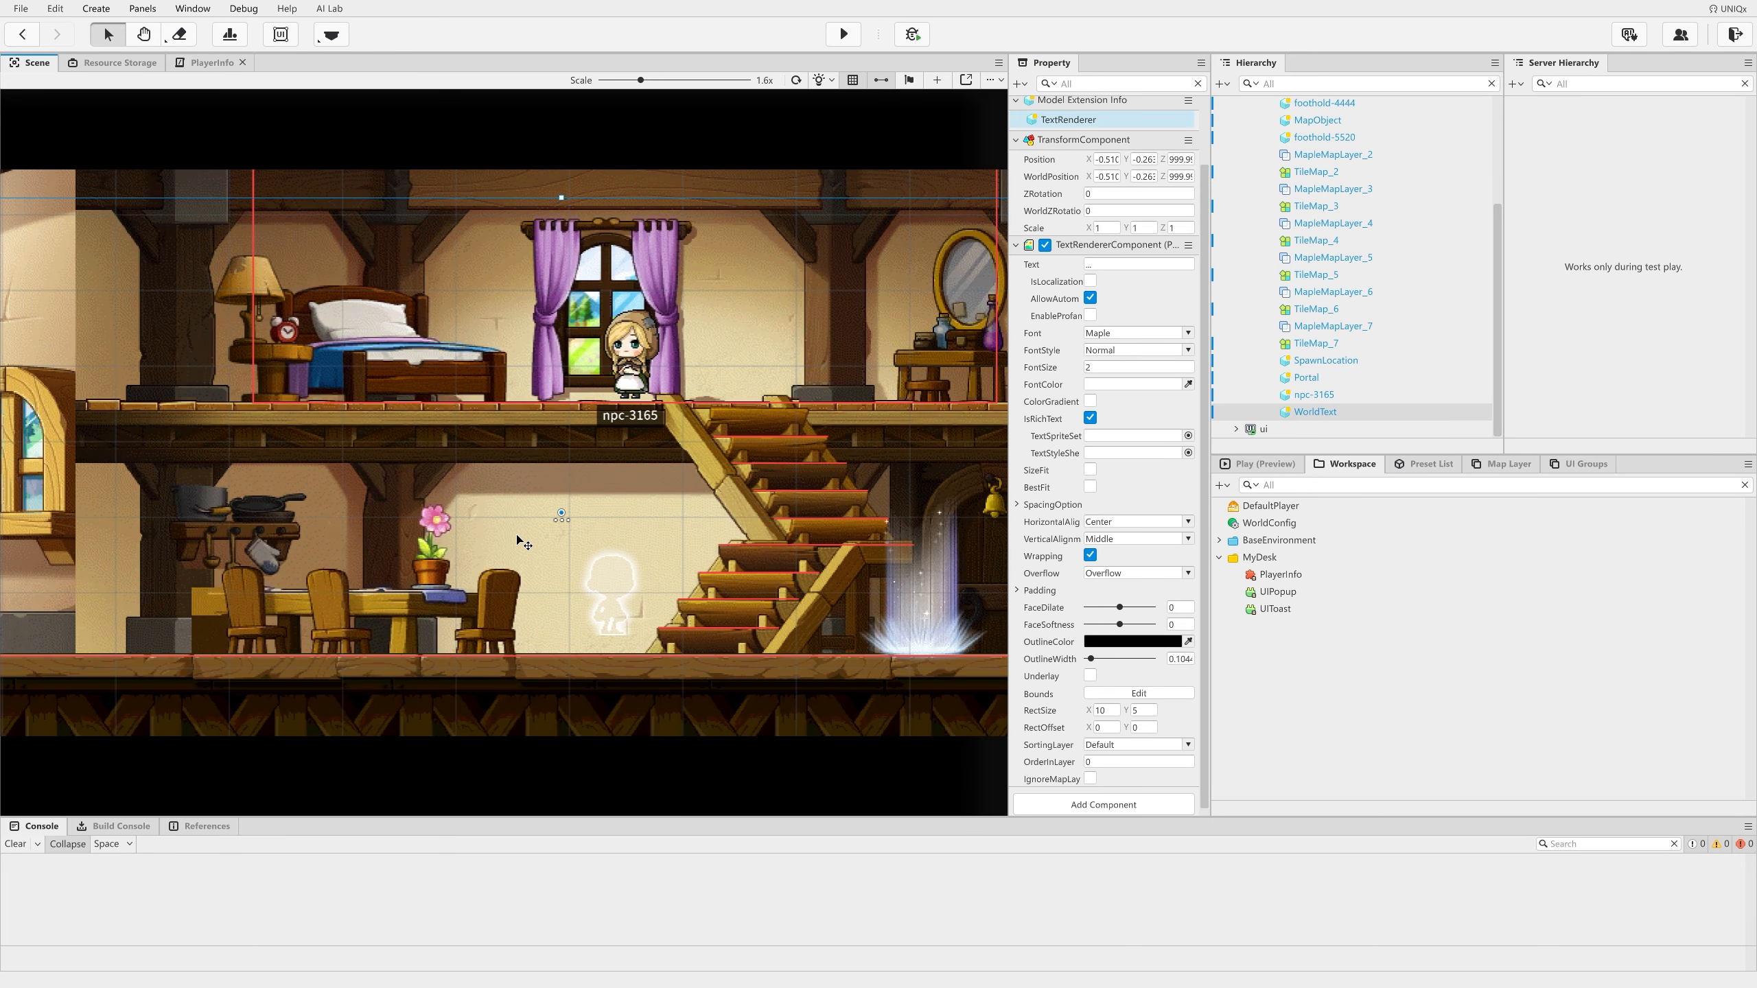
middle_drag(524, 545, 560, 433)
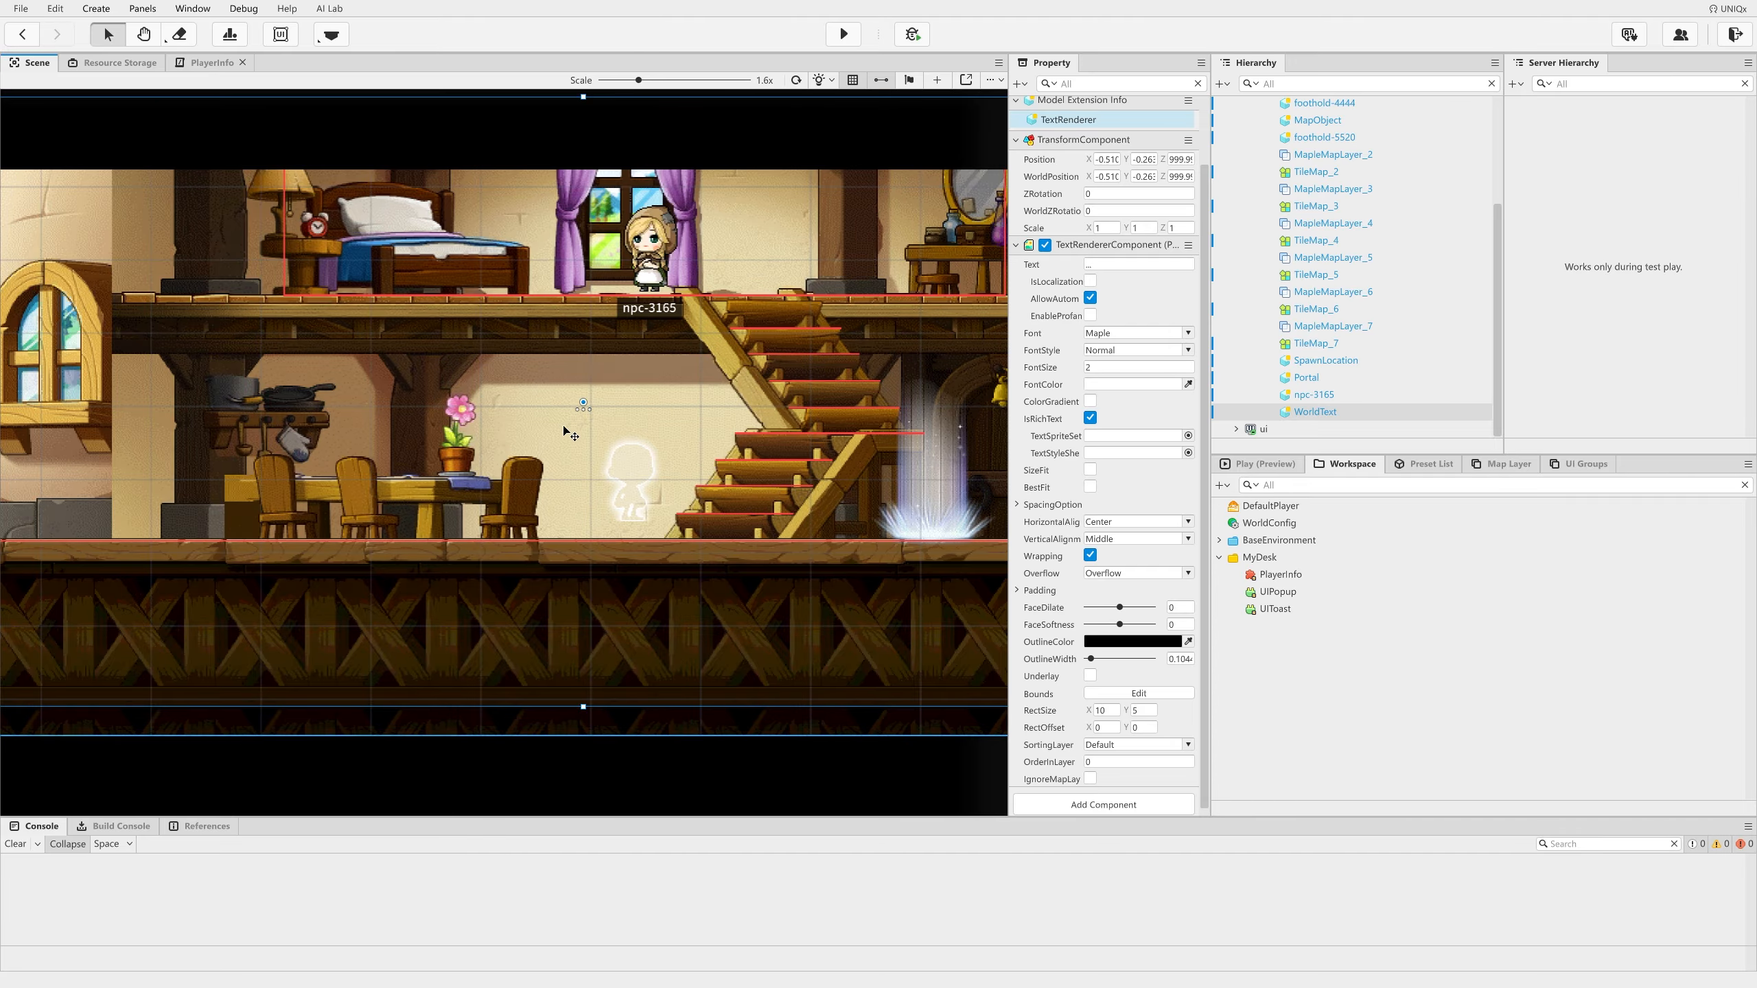
scroll(565, 430, down, 1)
scroll(339, 298, down, 2)
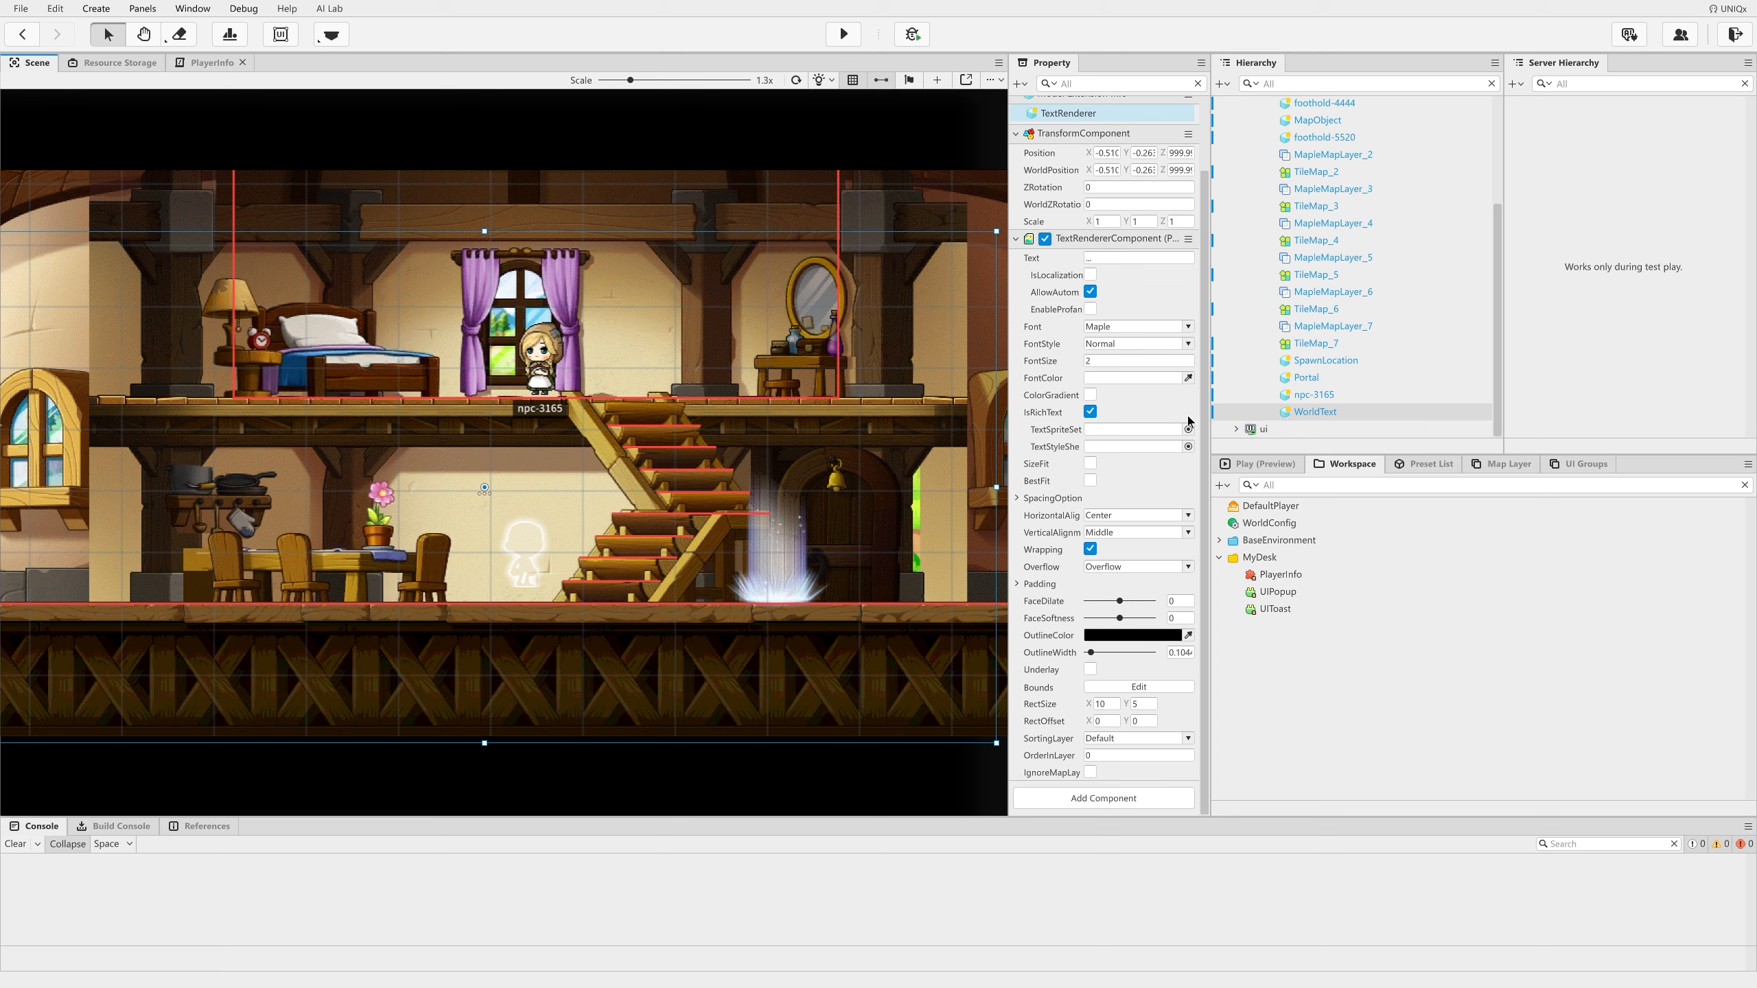
Step: Create a model from the WorldText entity and copy the new model's entry ID
right_click(1316, 413)
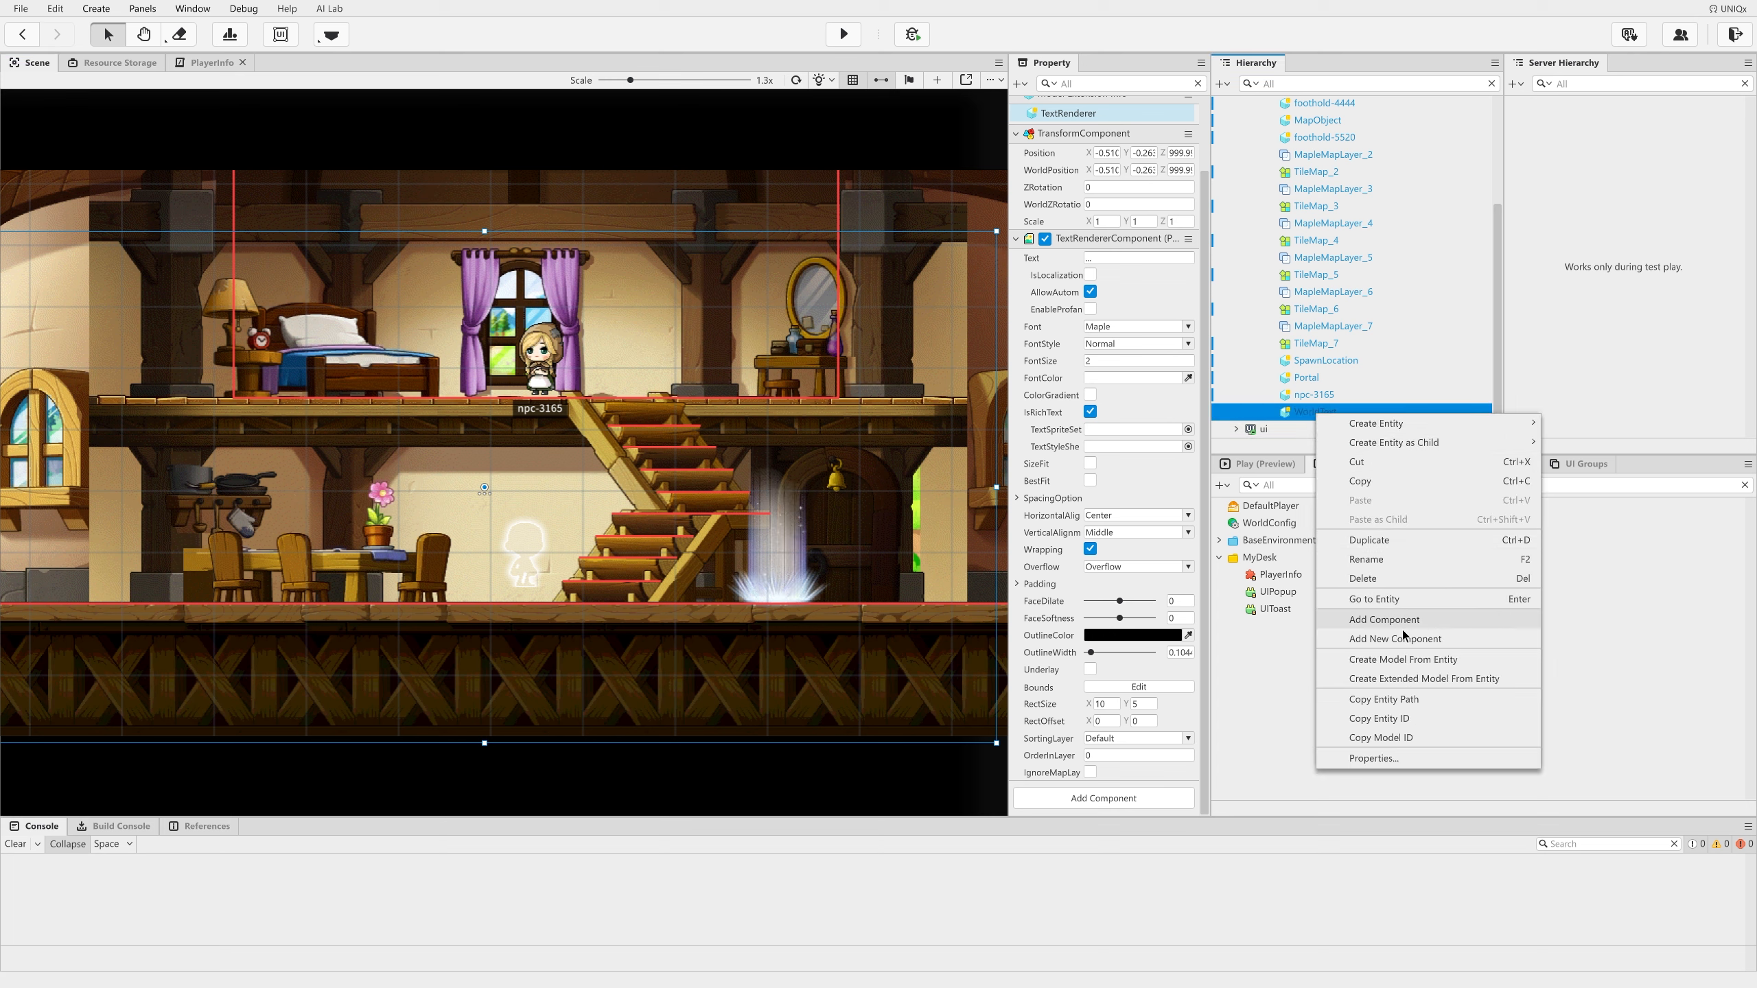
click(1399, 660)
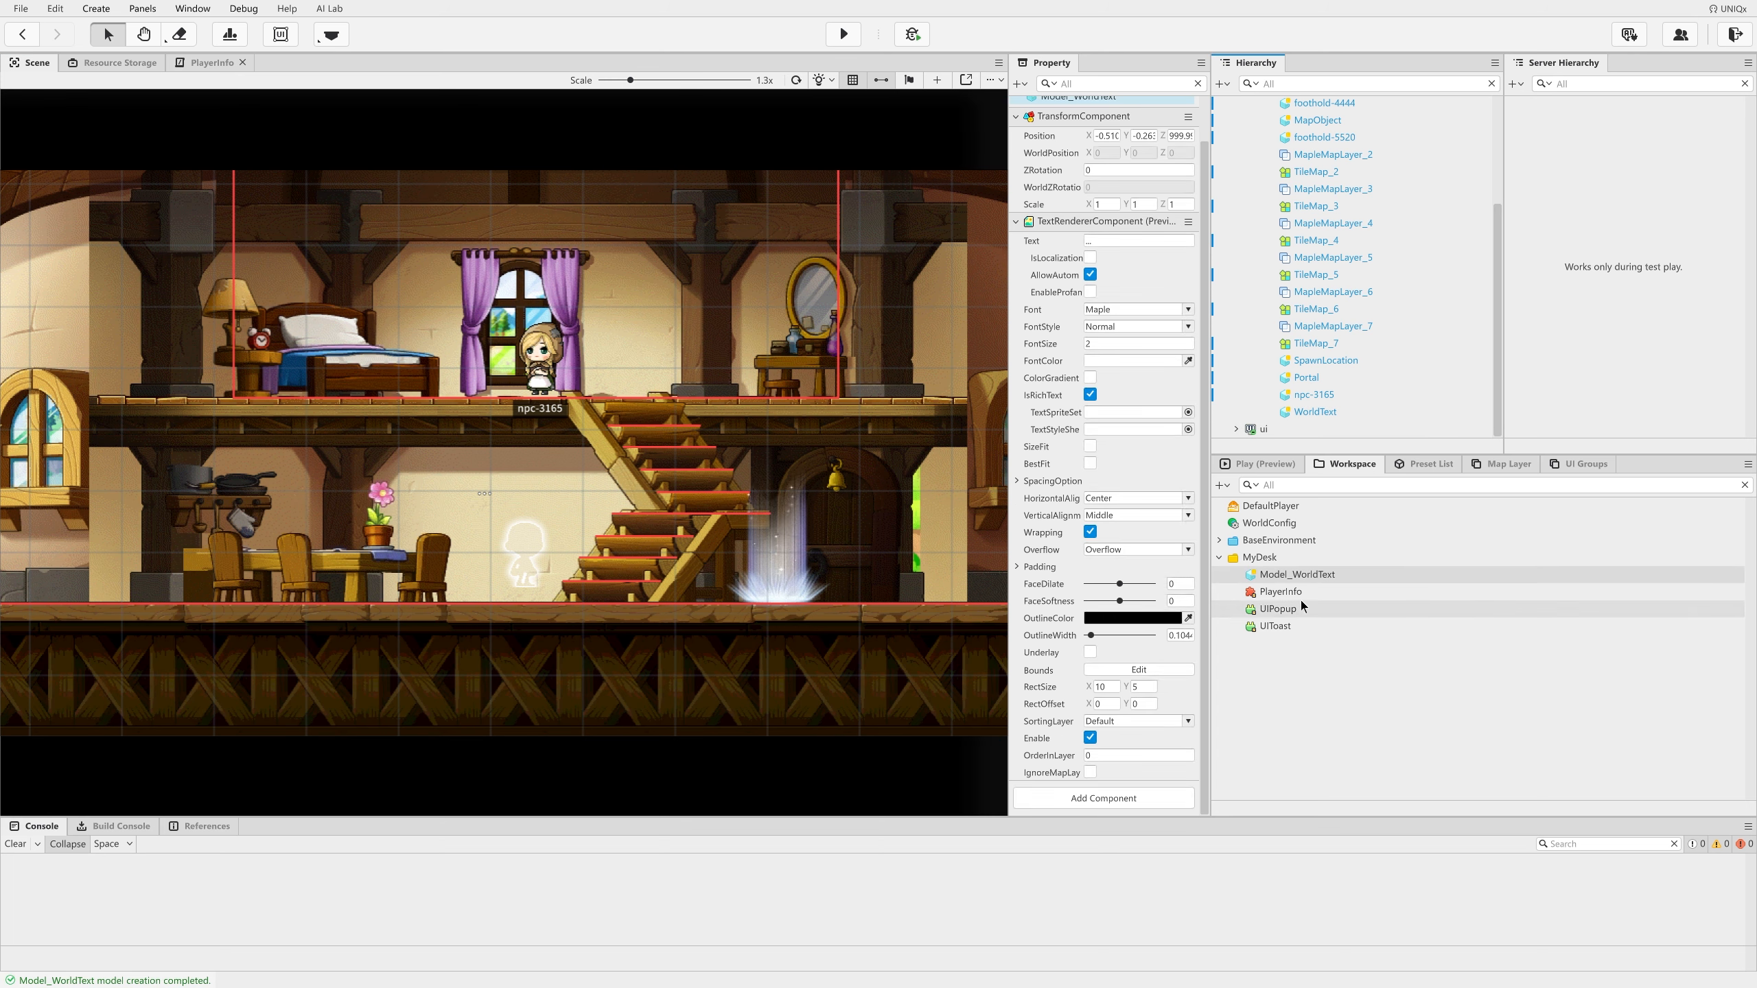
click(1276, 575)
right_click(1269, 582)
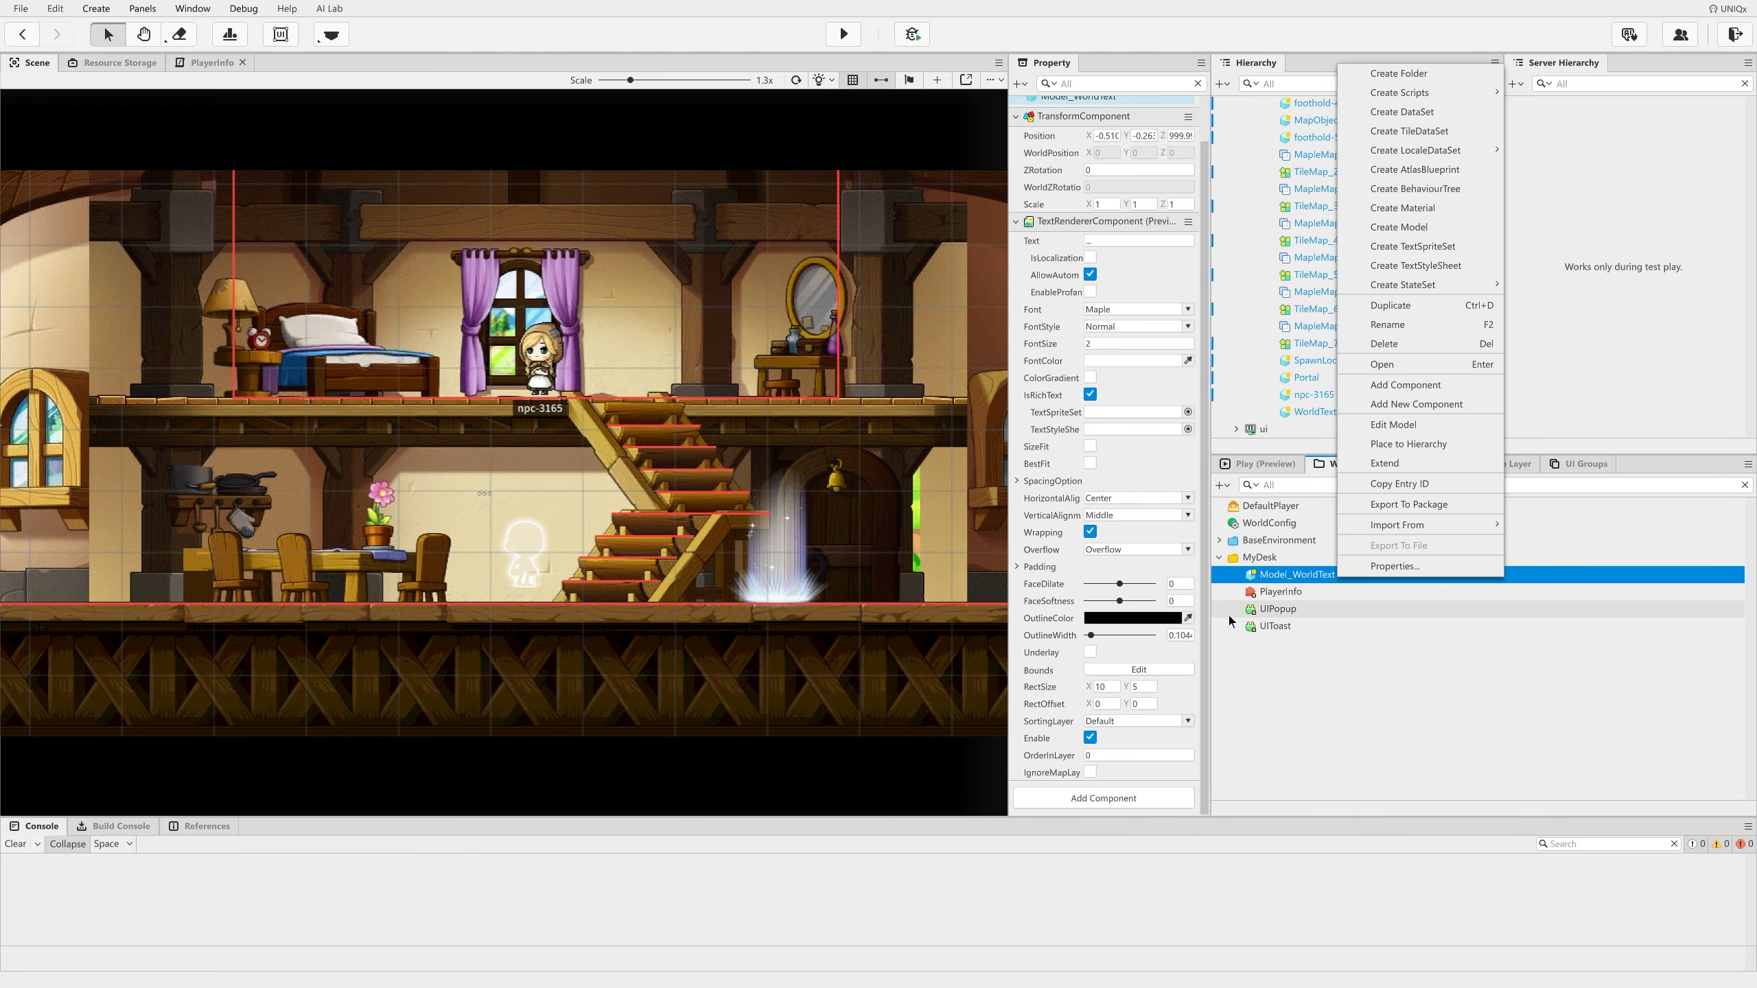
click(1423, 483)
Step: Open the PlayerInfo script and add an empty line after the MasterVolume statement in ClientInit
click(207, 62)
click(301, 349)
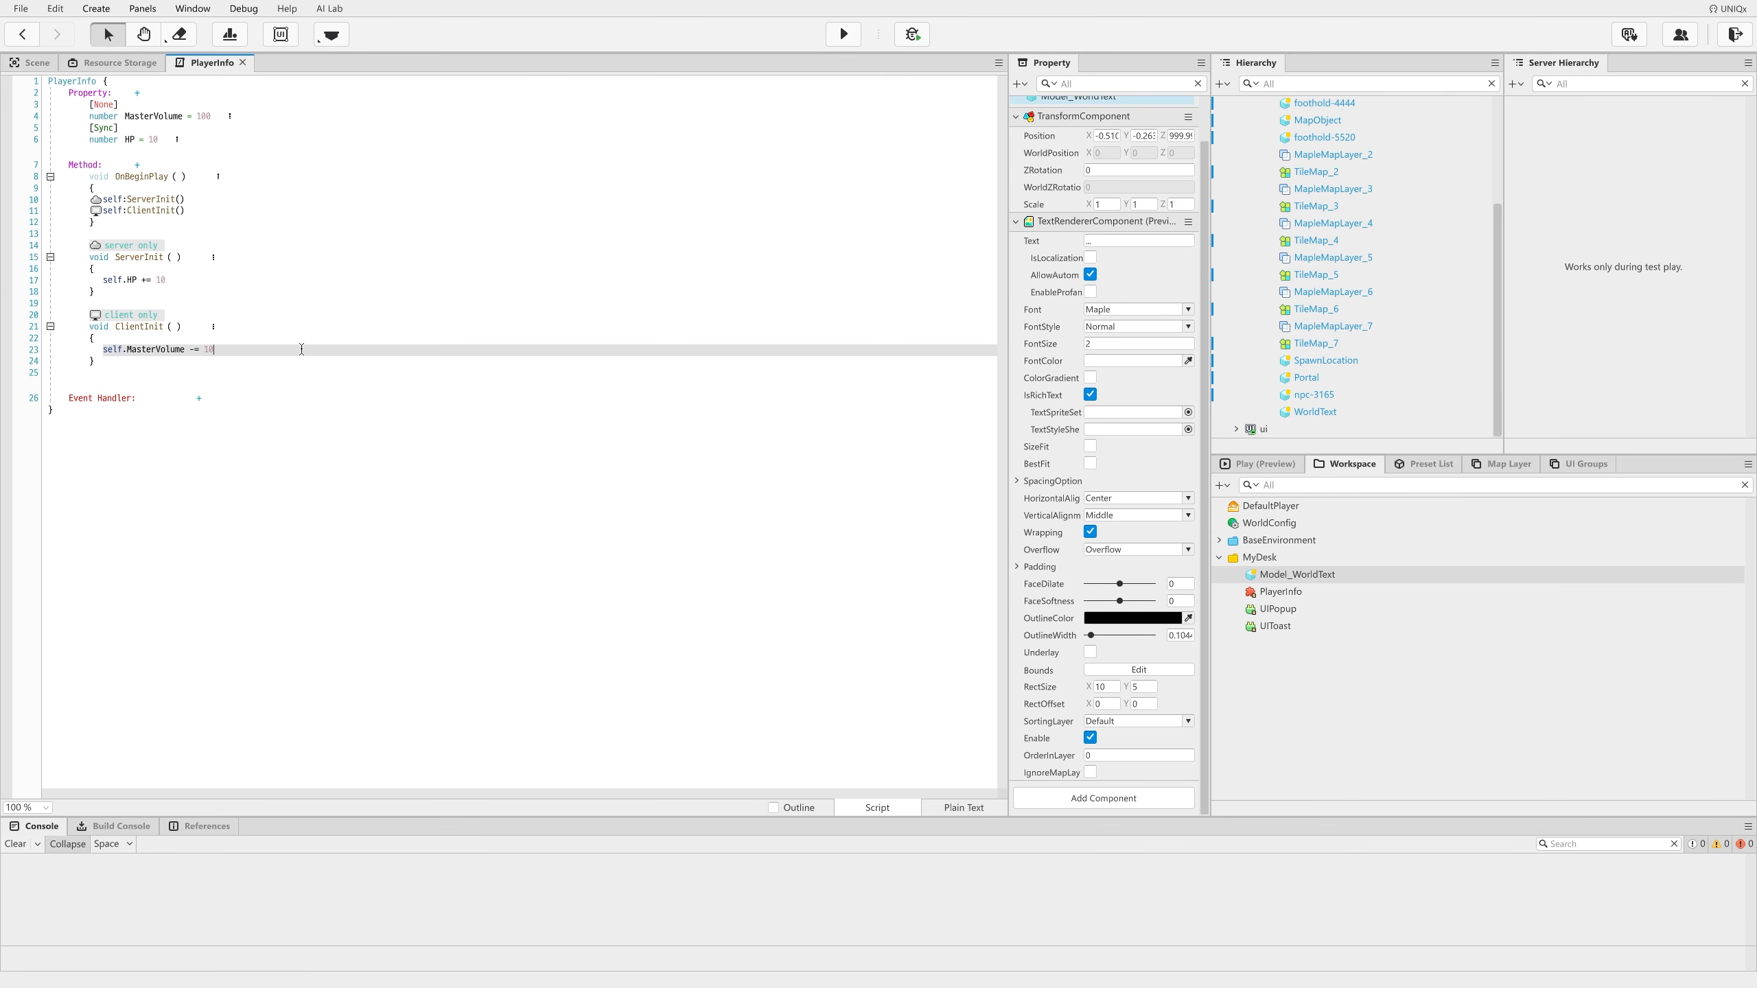
key(Return)
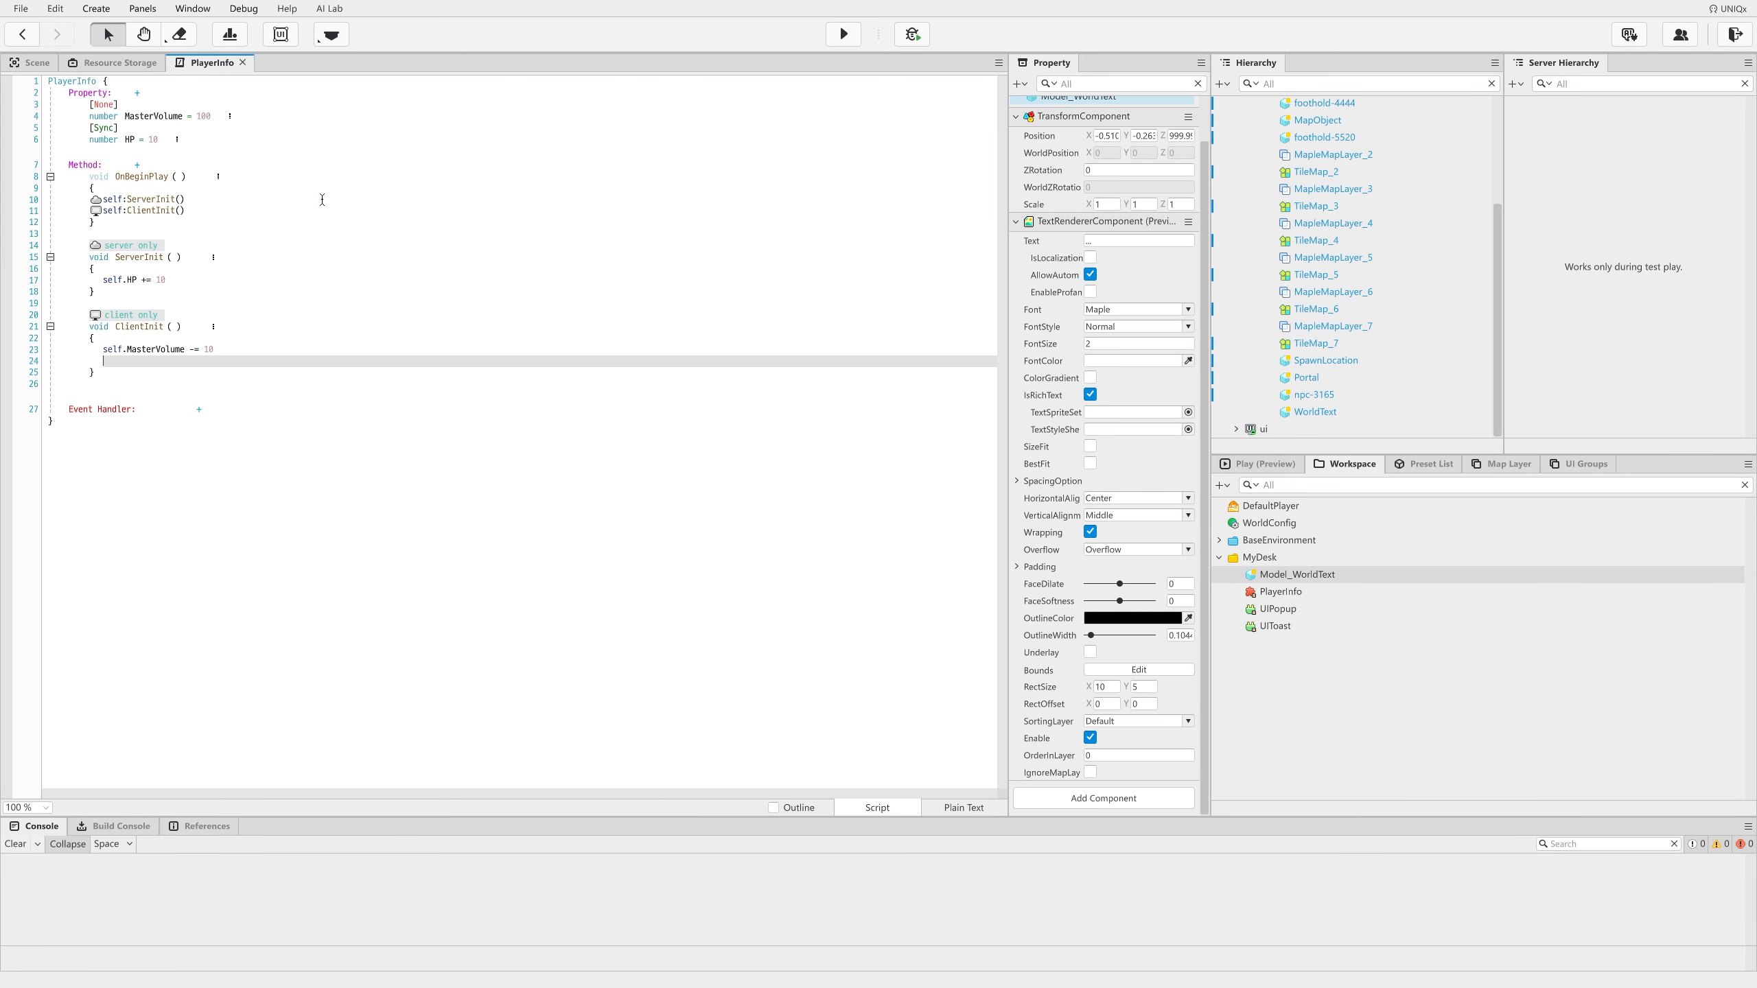
Step: Add a property named clientHPUI of type Entity with sync set to None to the PlayerInfo script
click(139, 93)
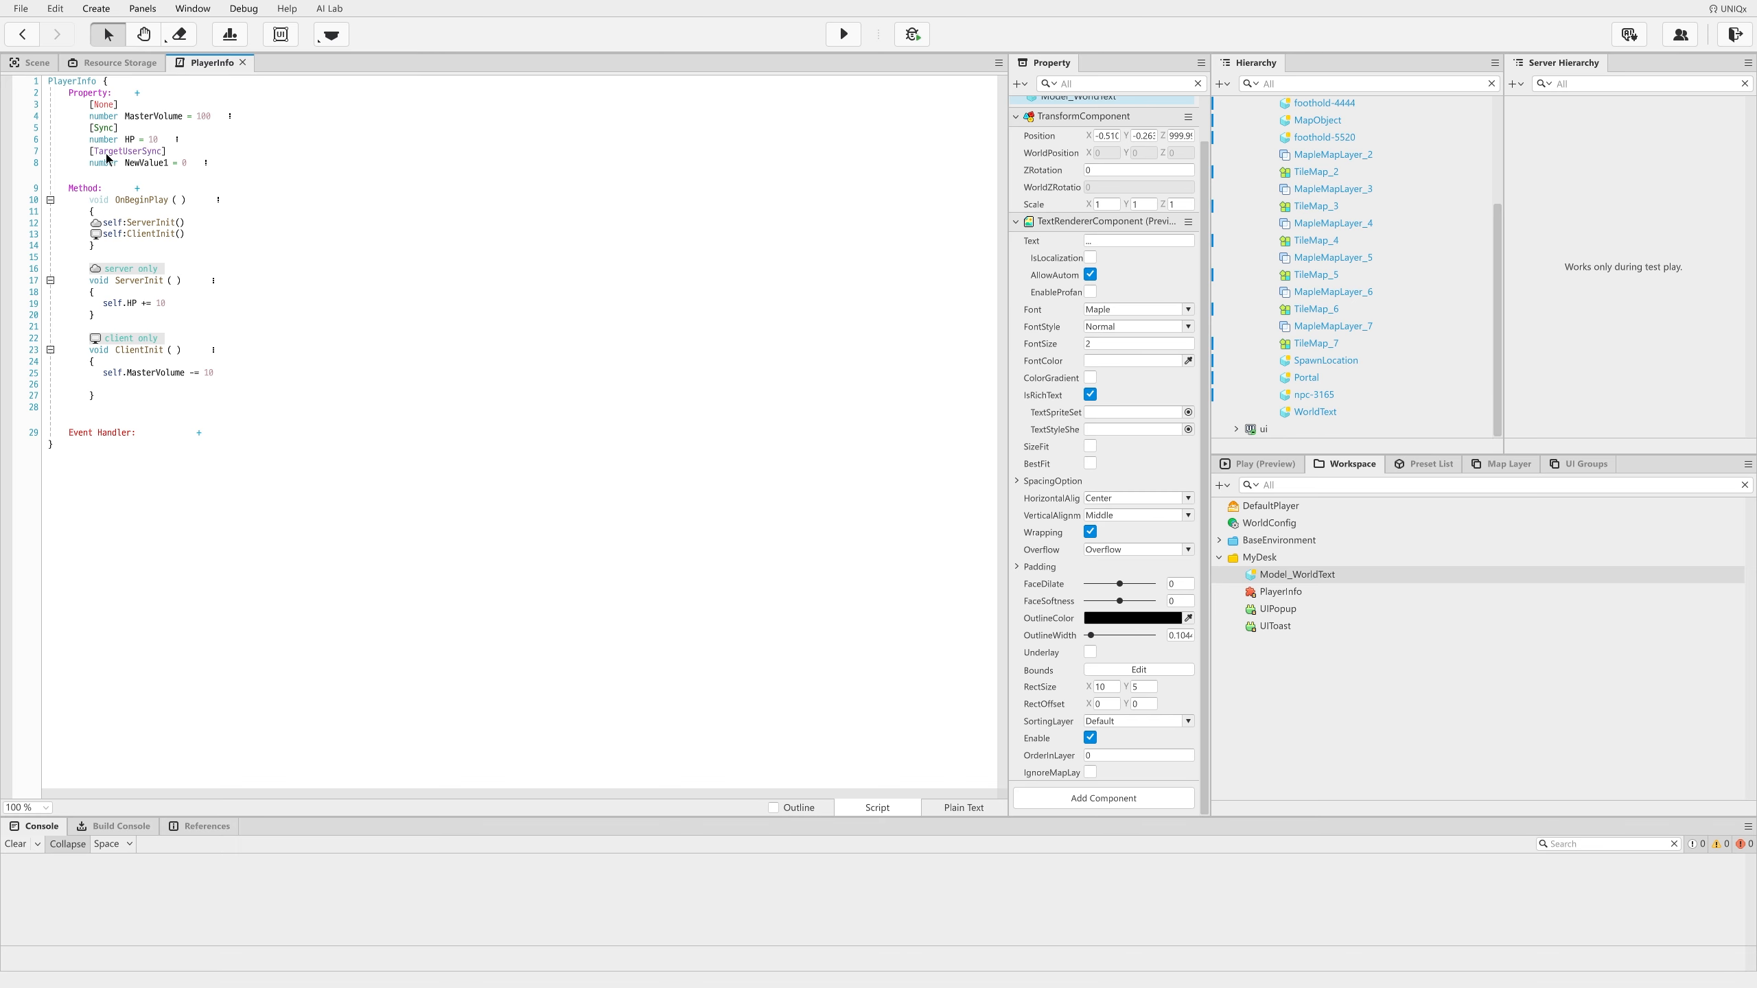
click(103, 164)
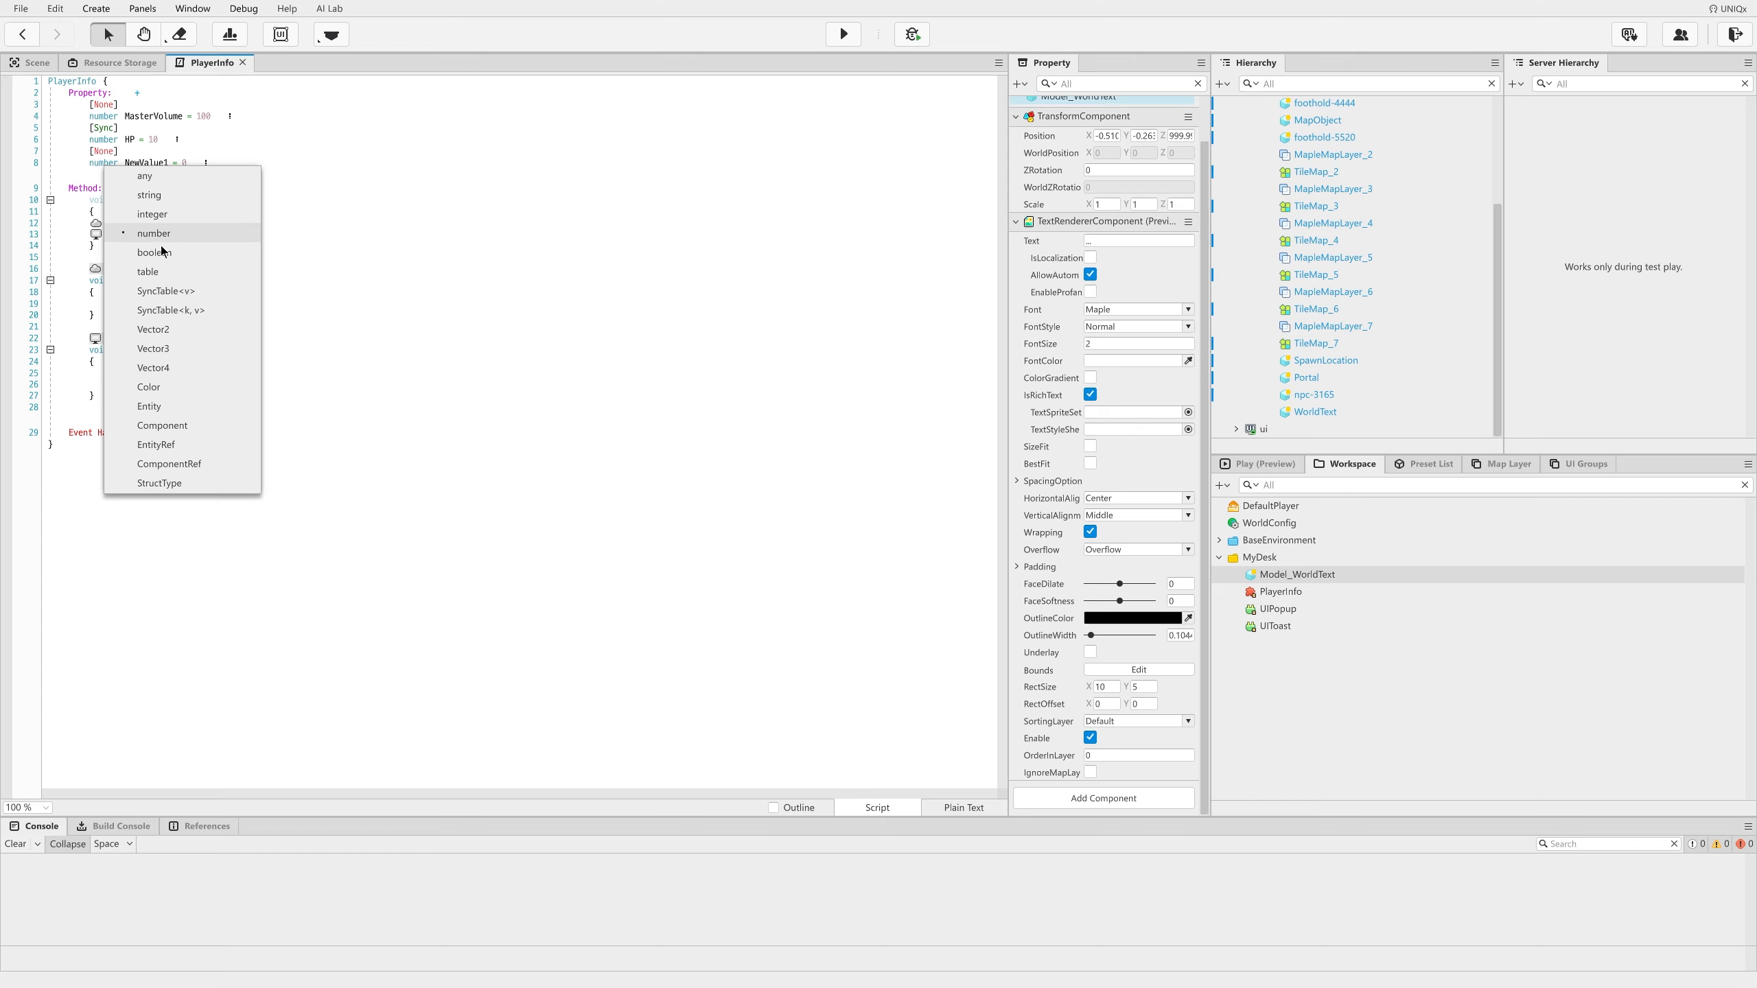
click(145, 408)
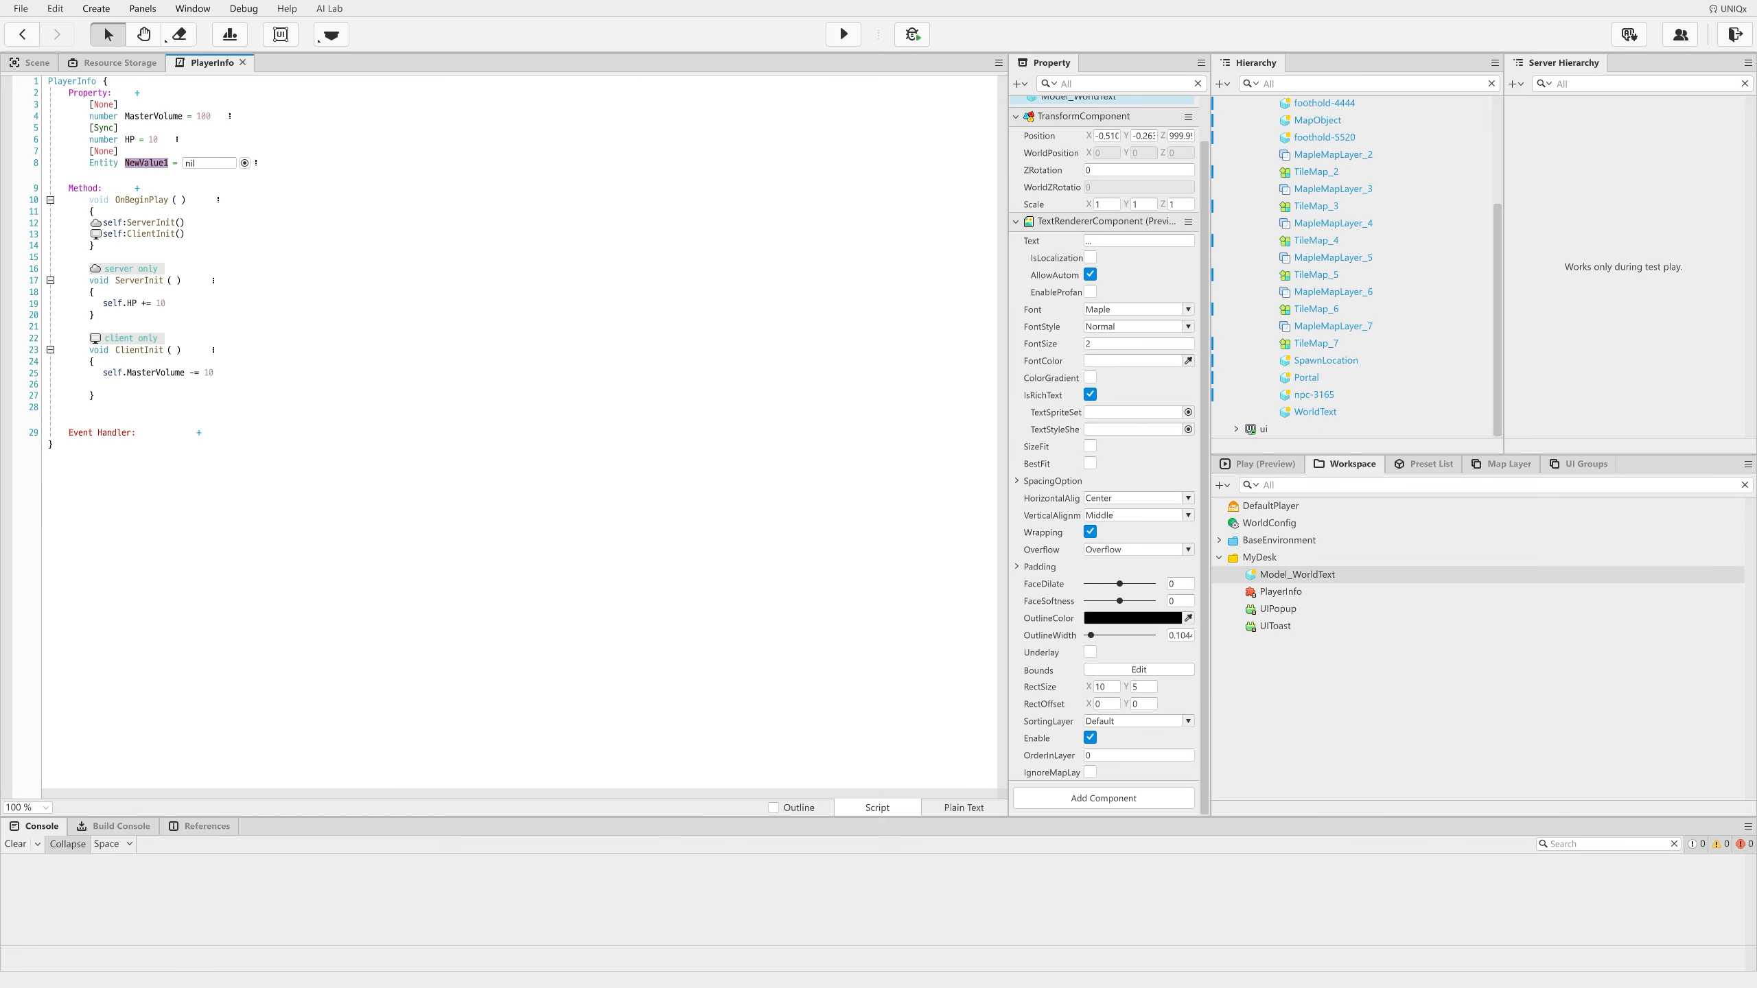
text(clientHPUI)
Step: On the empty line in ClientInit, assign self.clientHPUI a _SpawnService call with the copied model entry ID as its first argument
click(113, 380)
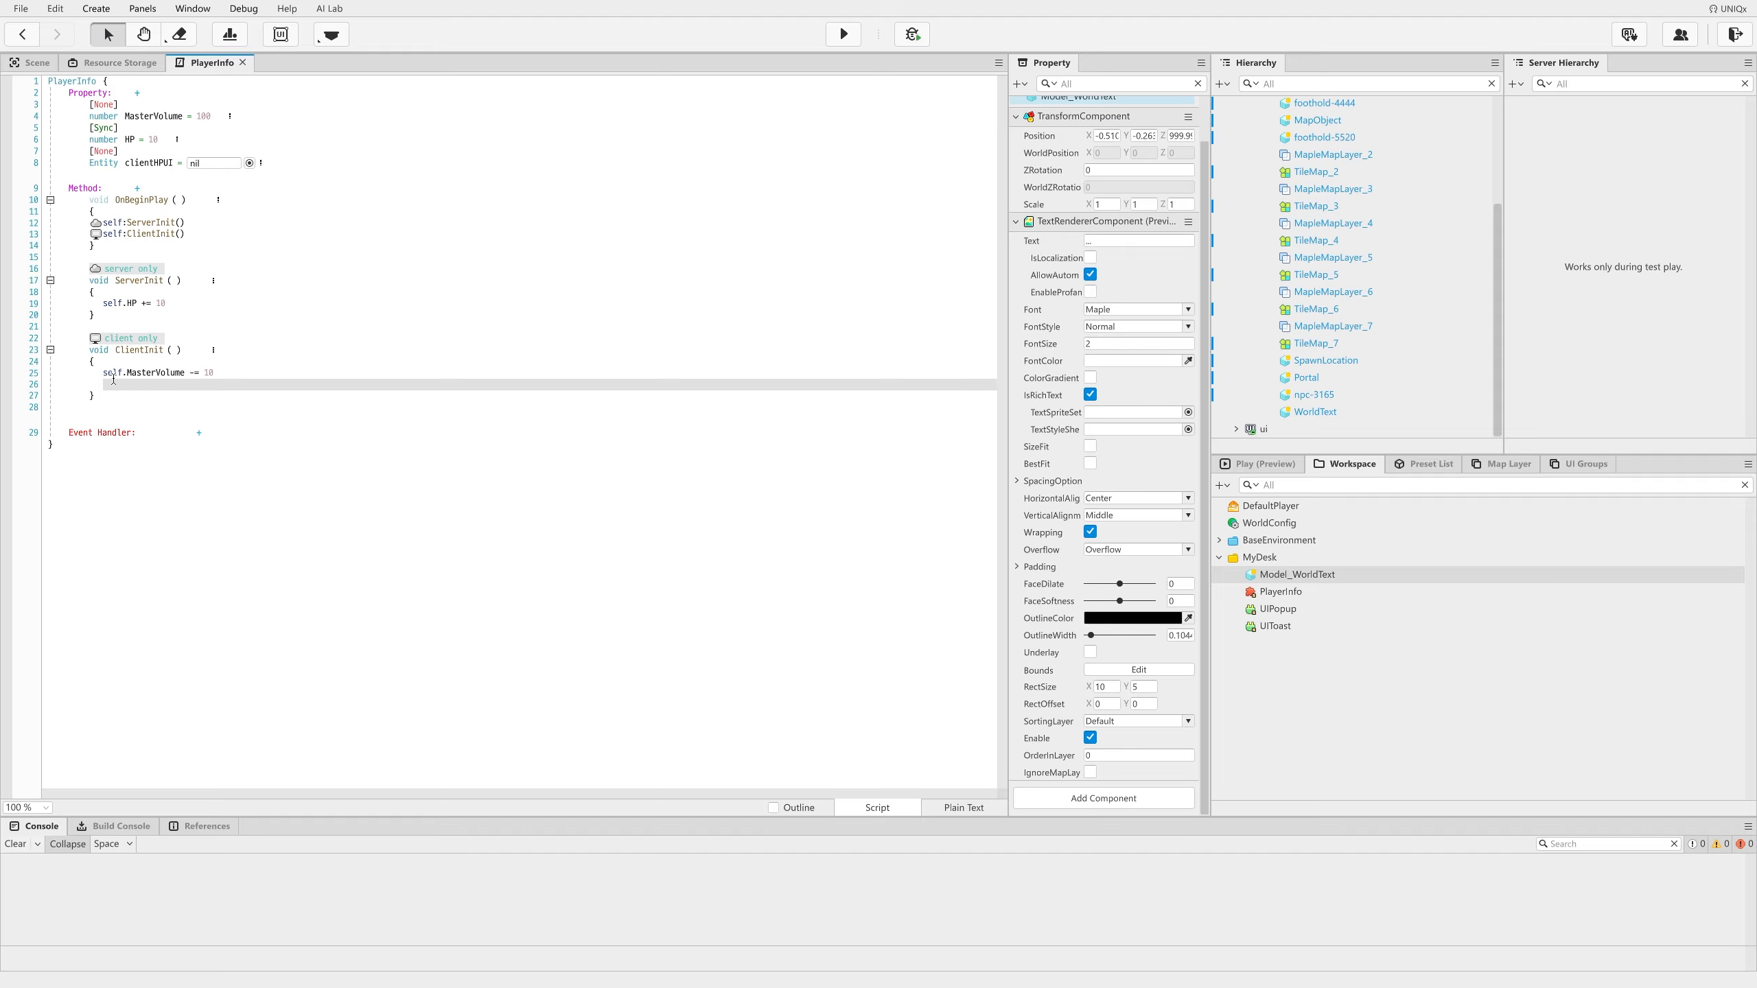
text(self.clientHPUI)
text(= _SpawnSe)
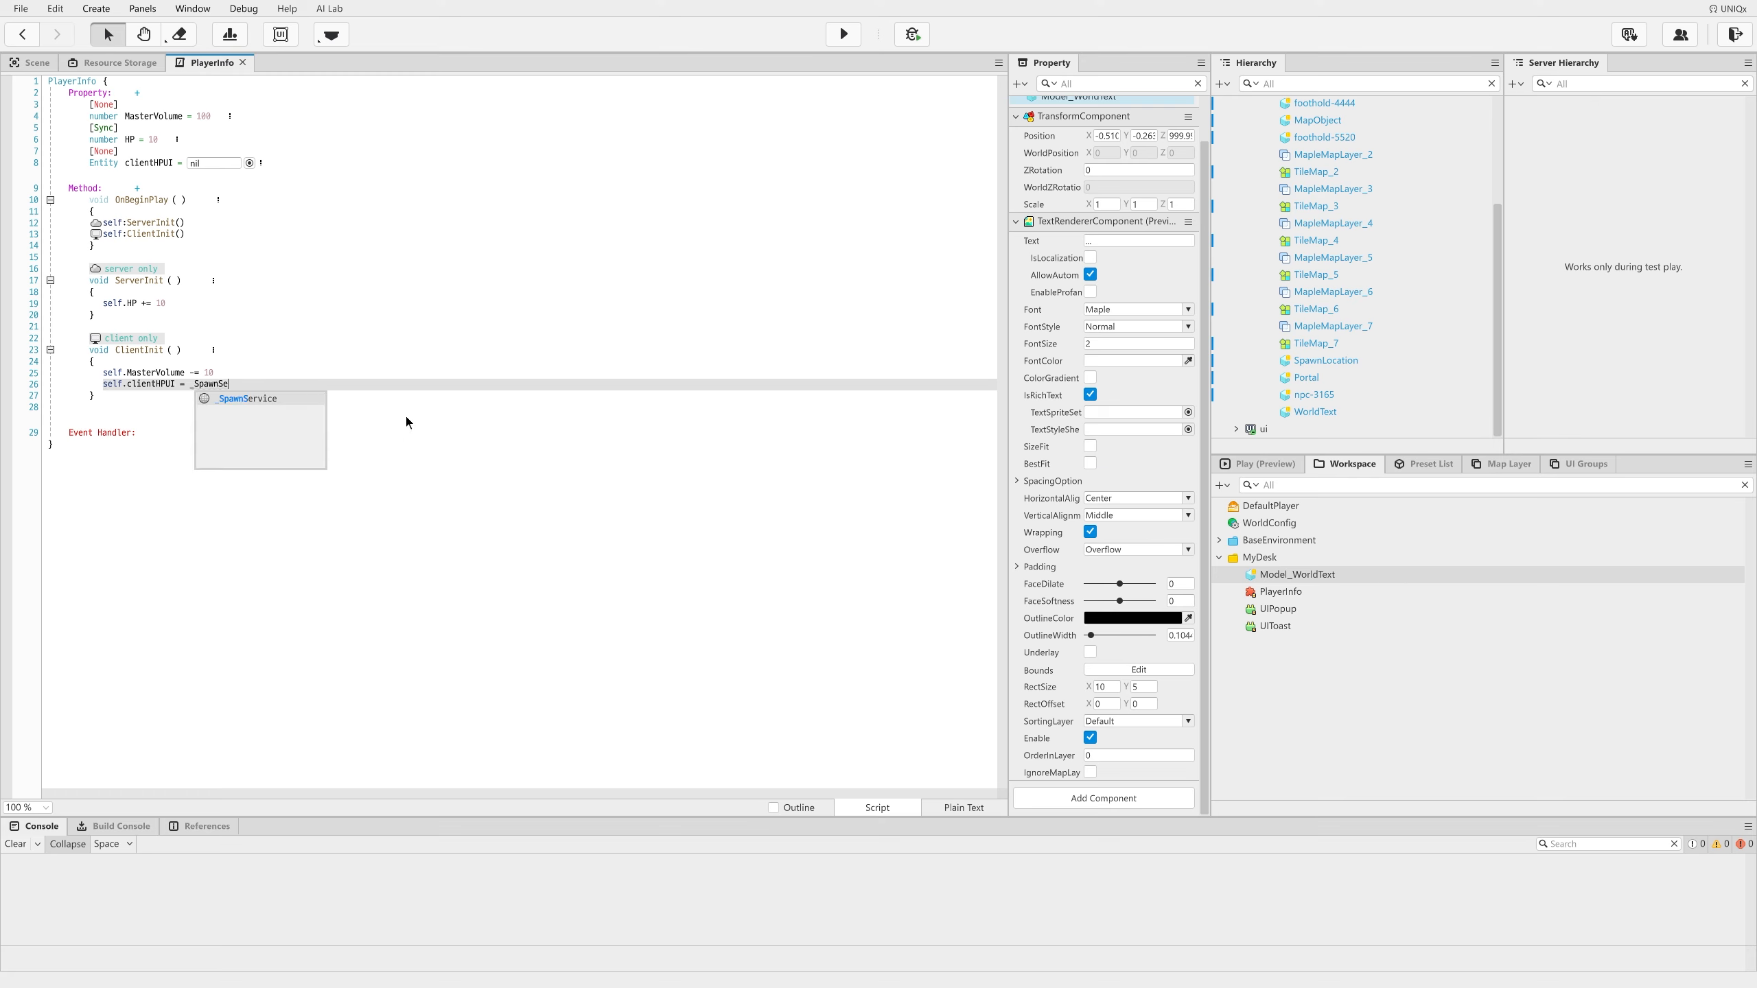
text(rvice()
key(ctrl+v)
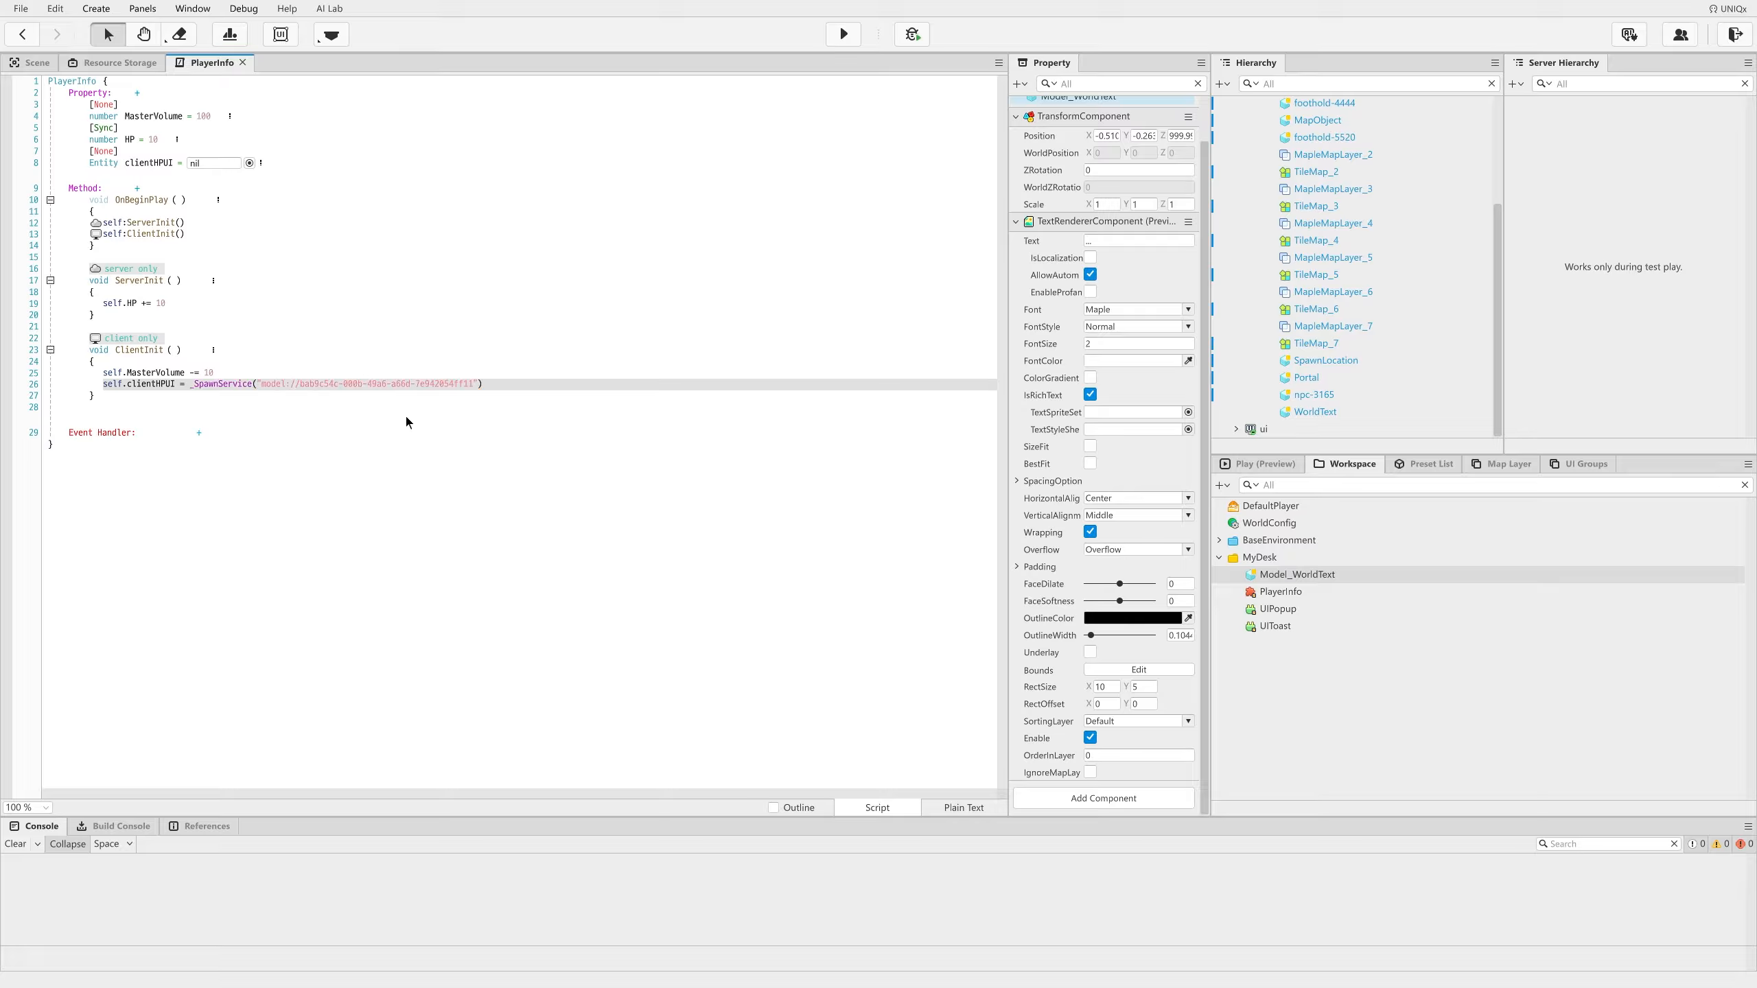
Step: Complete the _SpawnService call's arguments with the name "HP", the position Vector3.up * 1 and the parent self.Entity
text(, )
text("HP{)
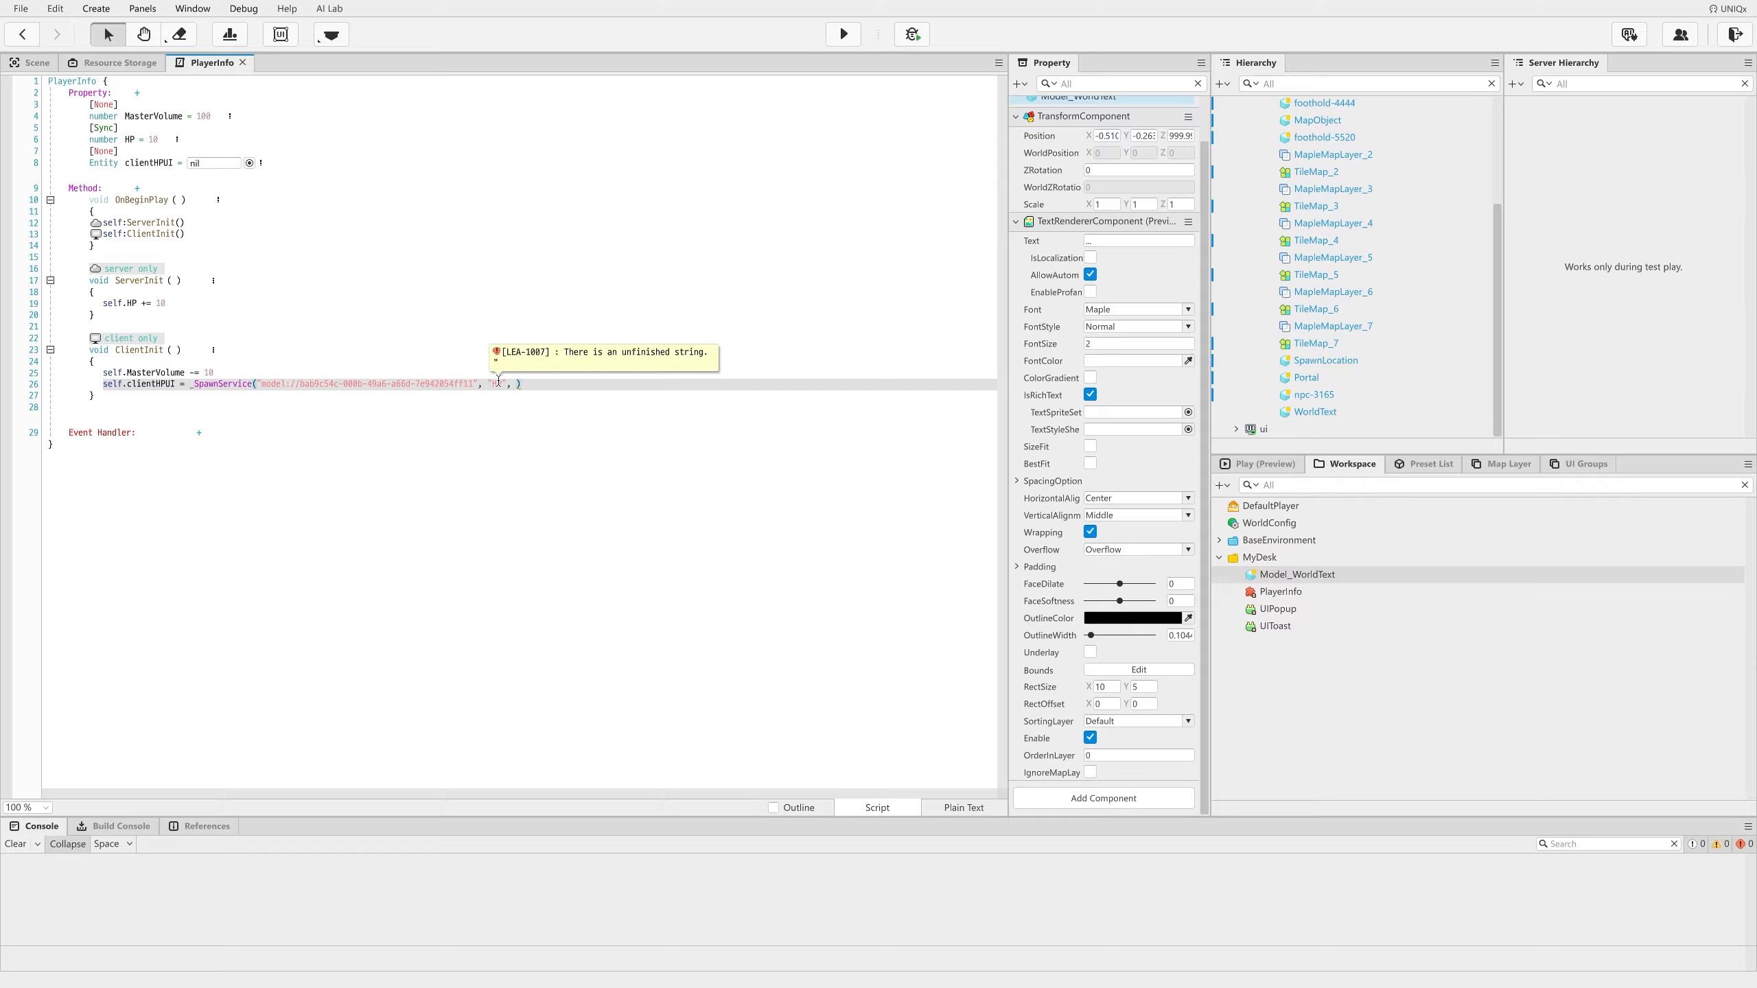
text(Vec)
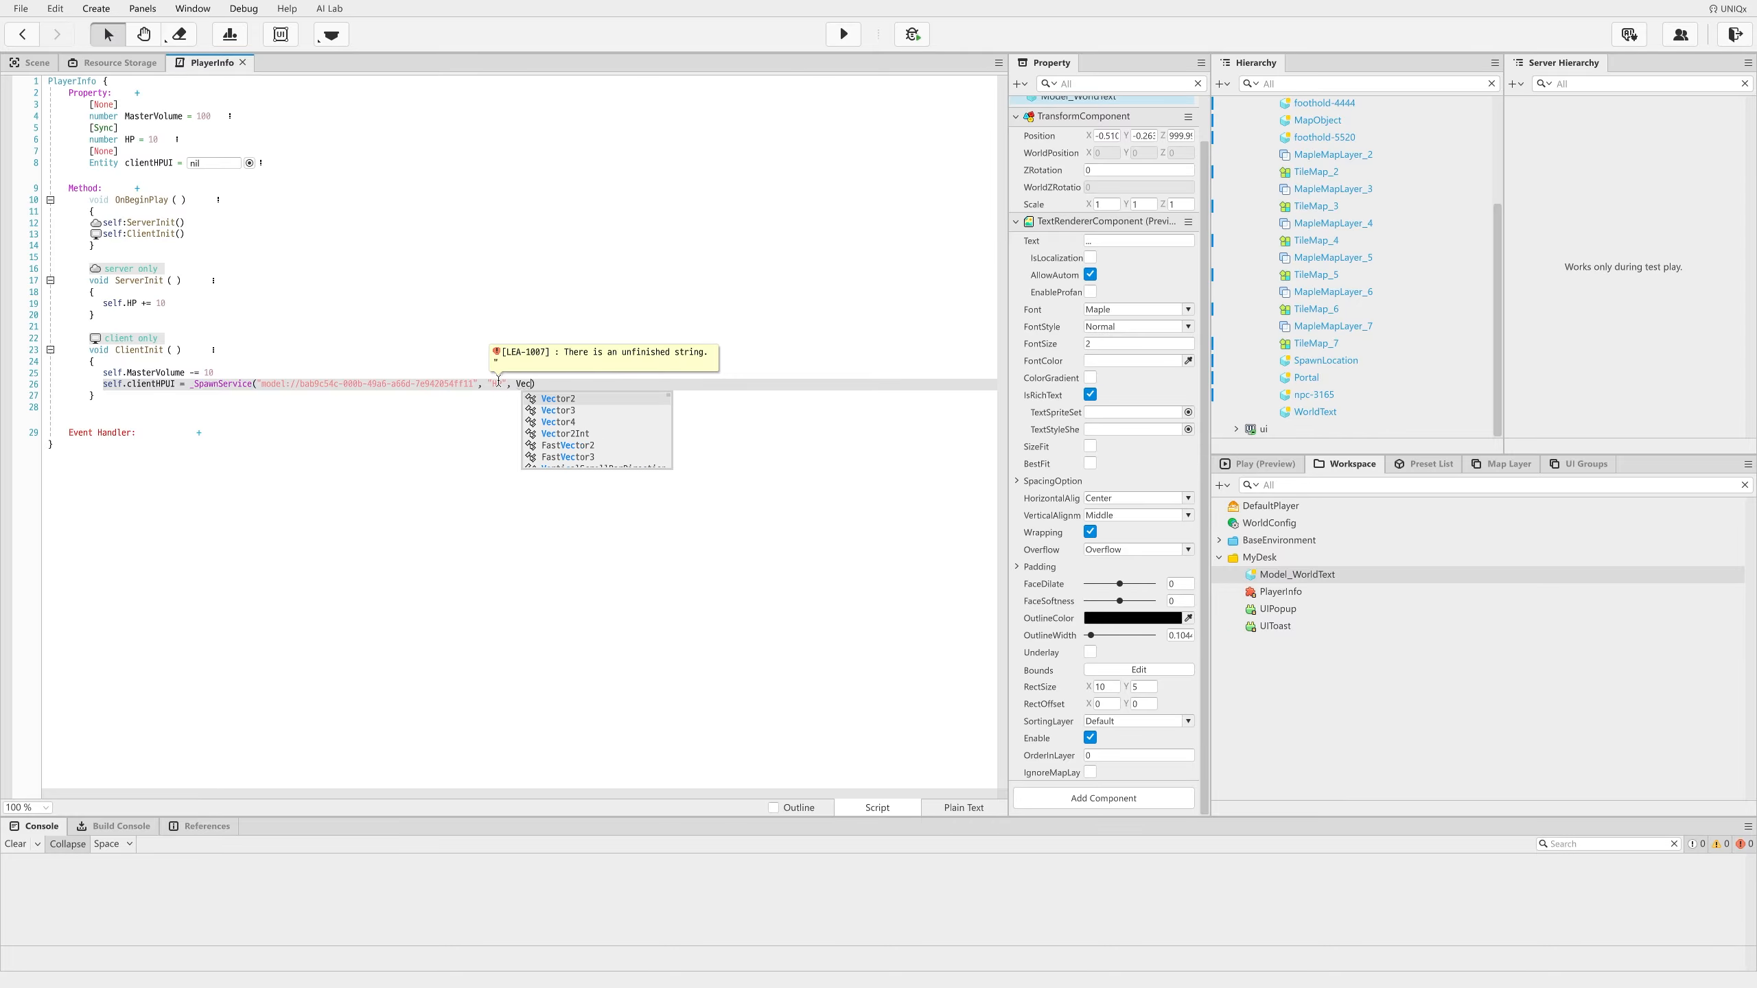
text(o)
key(Down)
key(Return)
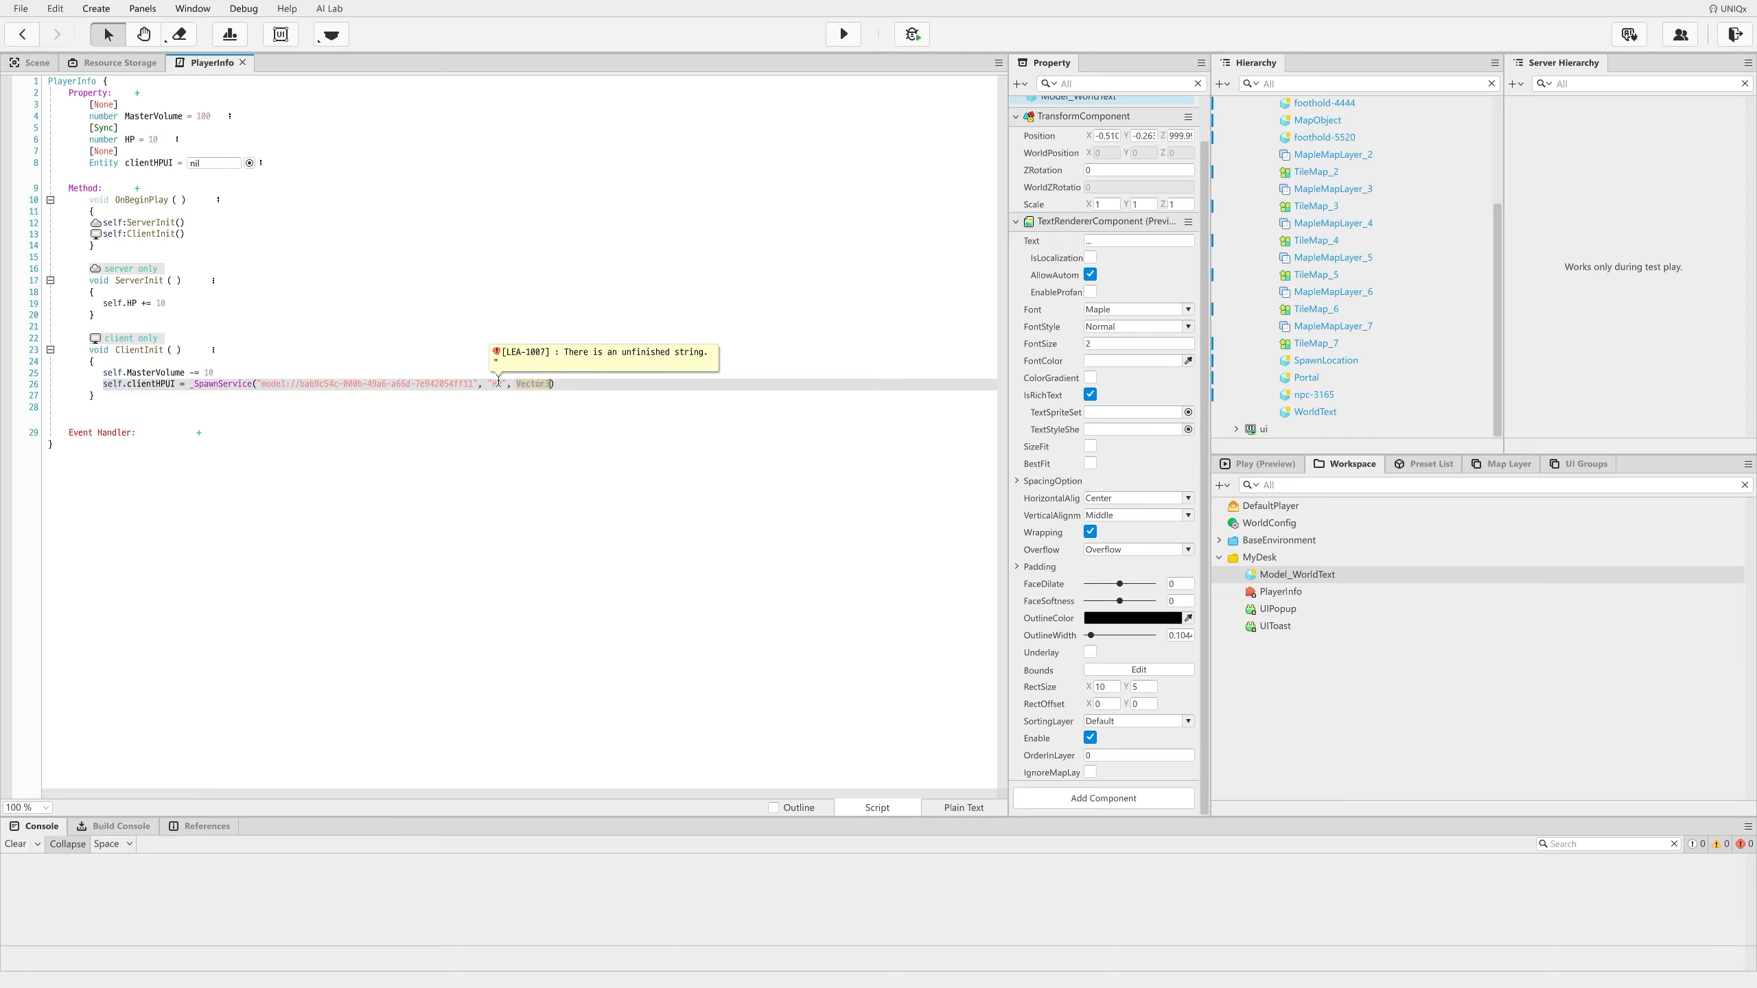
text(.up * 1,)
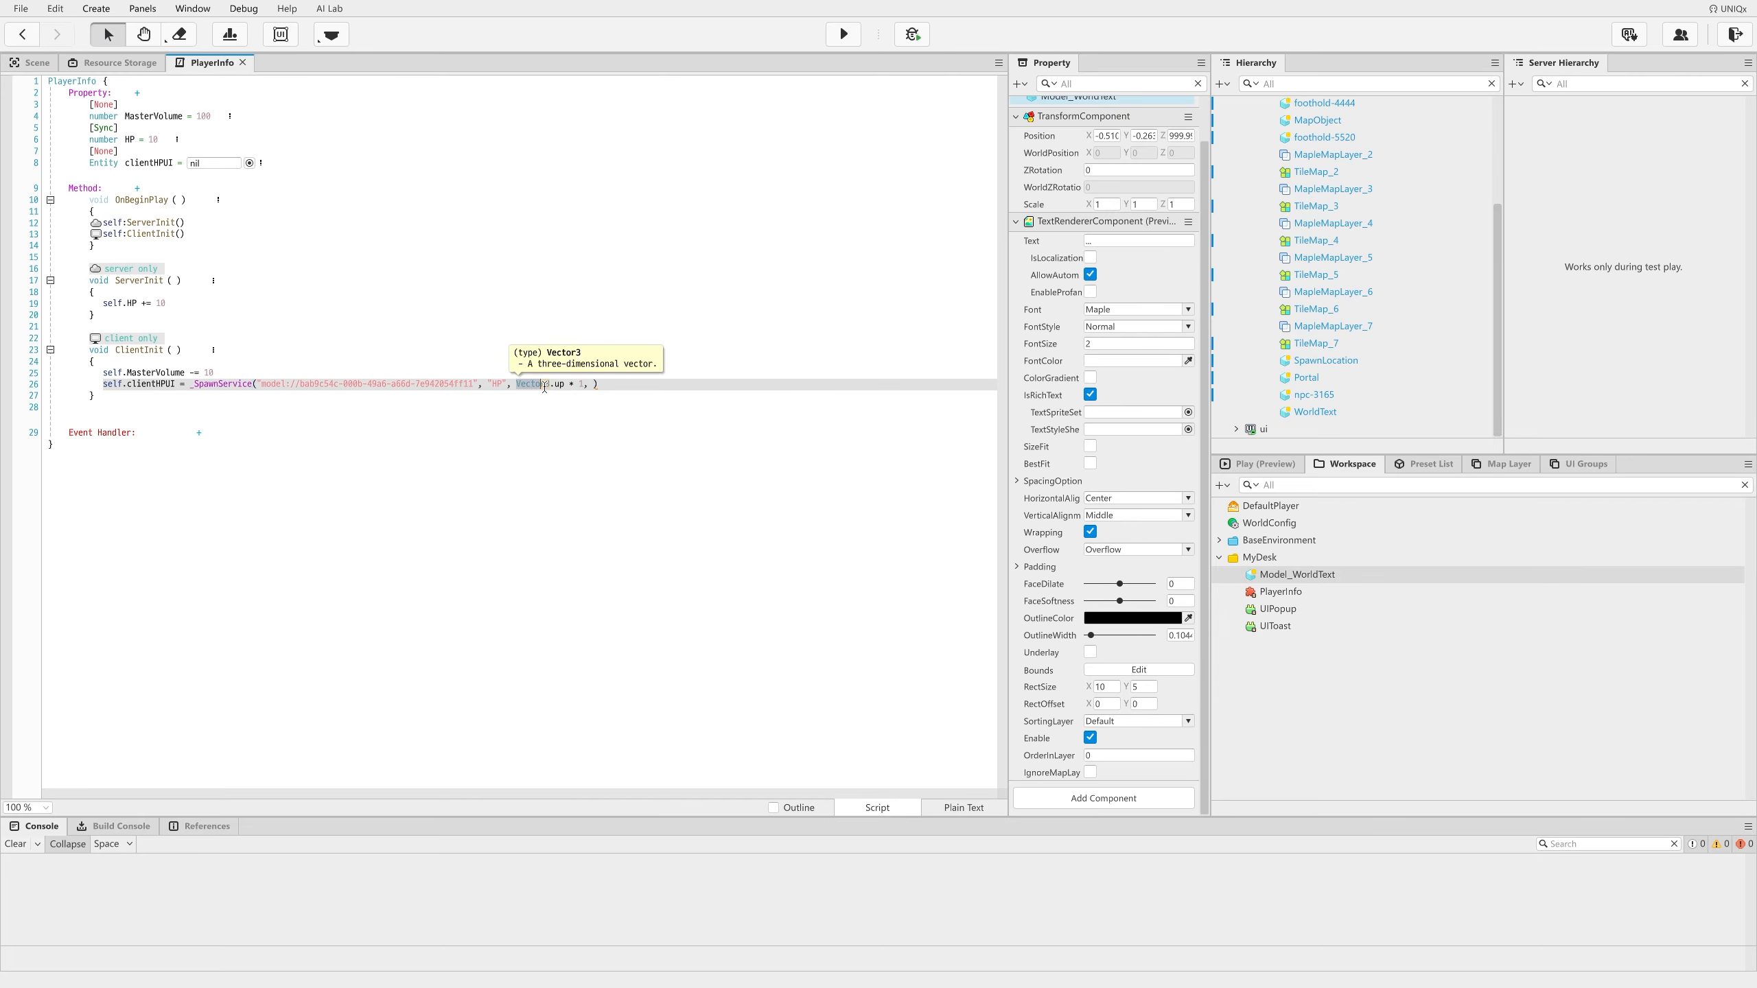
drag(545, 386, 593, 392)
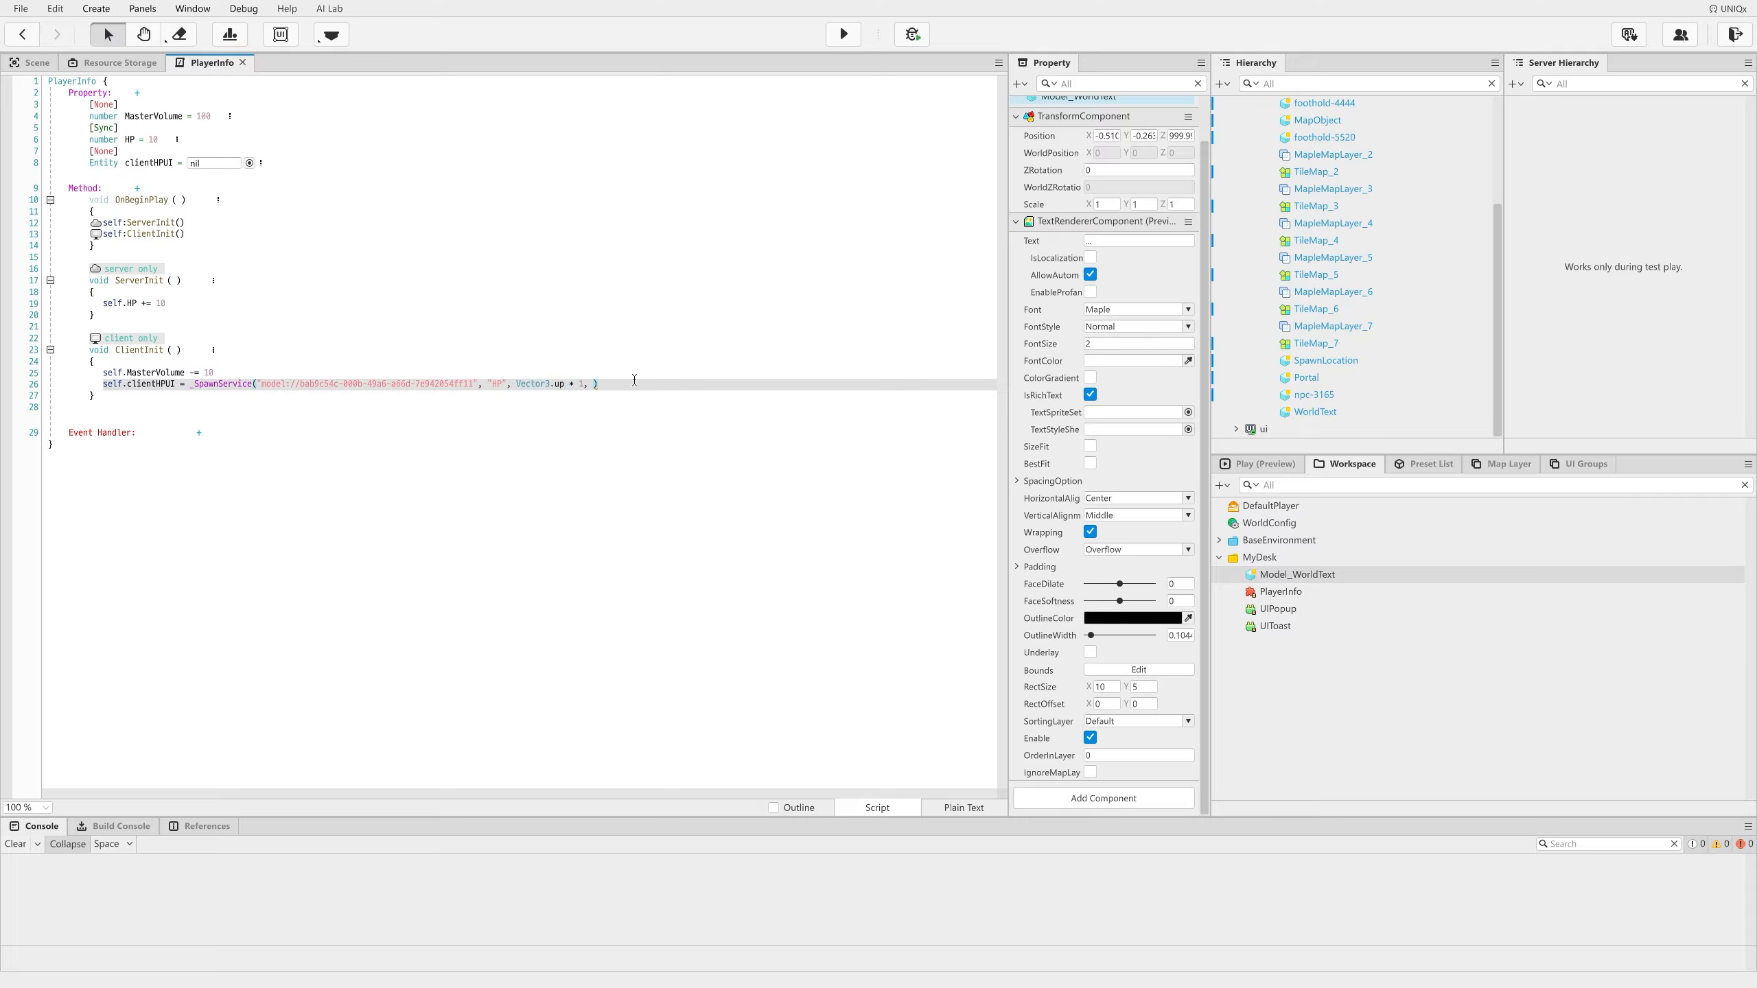
text(self)
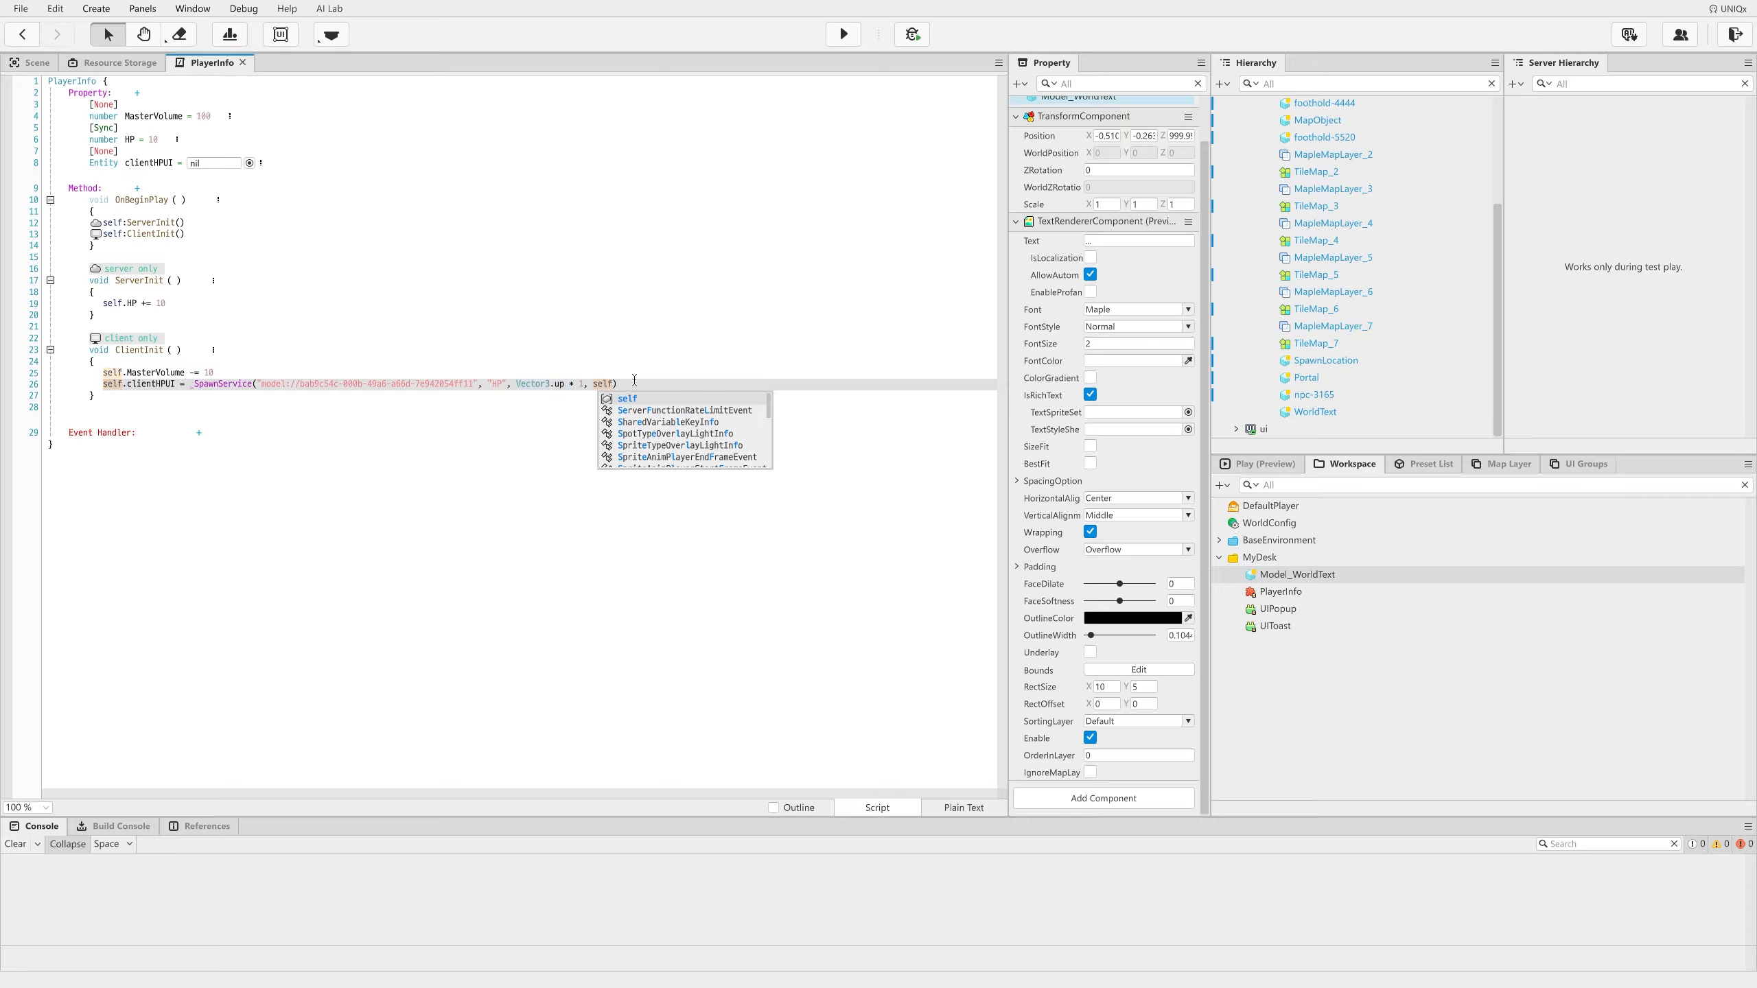
text(.Entity)
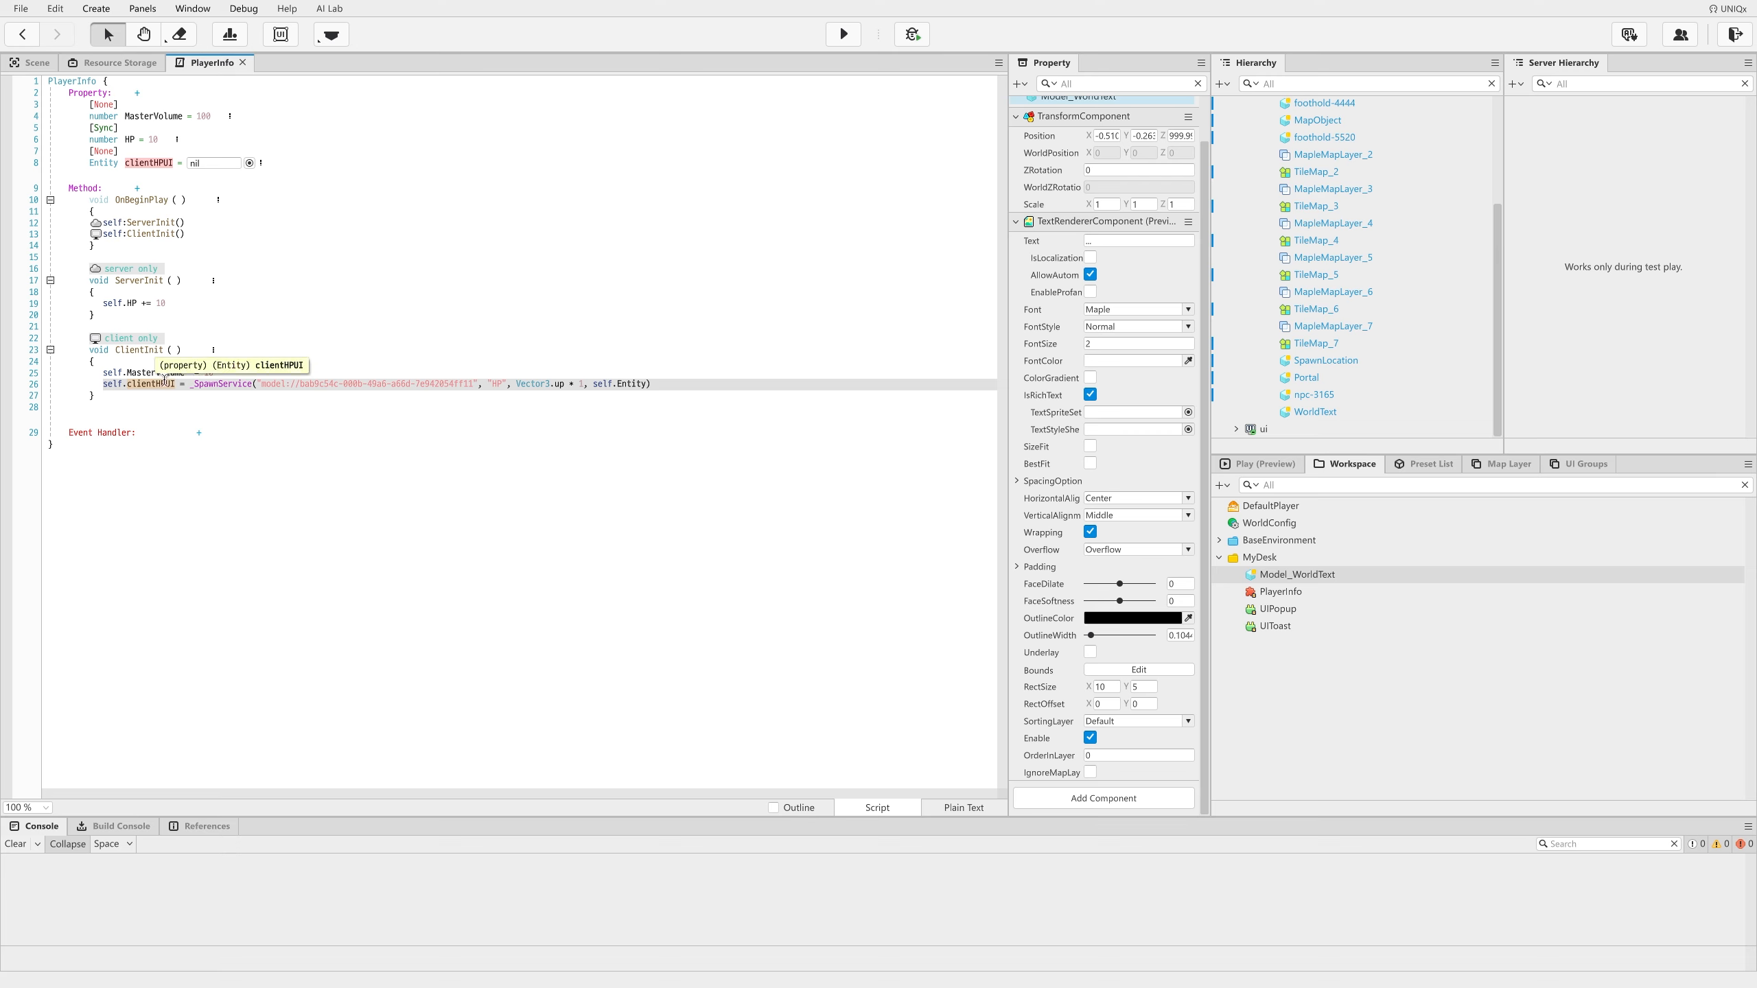
Step: Add a line below the spawn statement reading self.clientHPUI.TextRendererComponent.Text = tostring(self.HP)
key(Return)
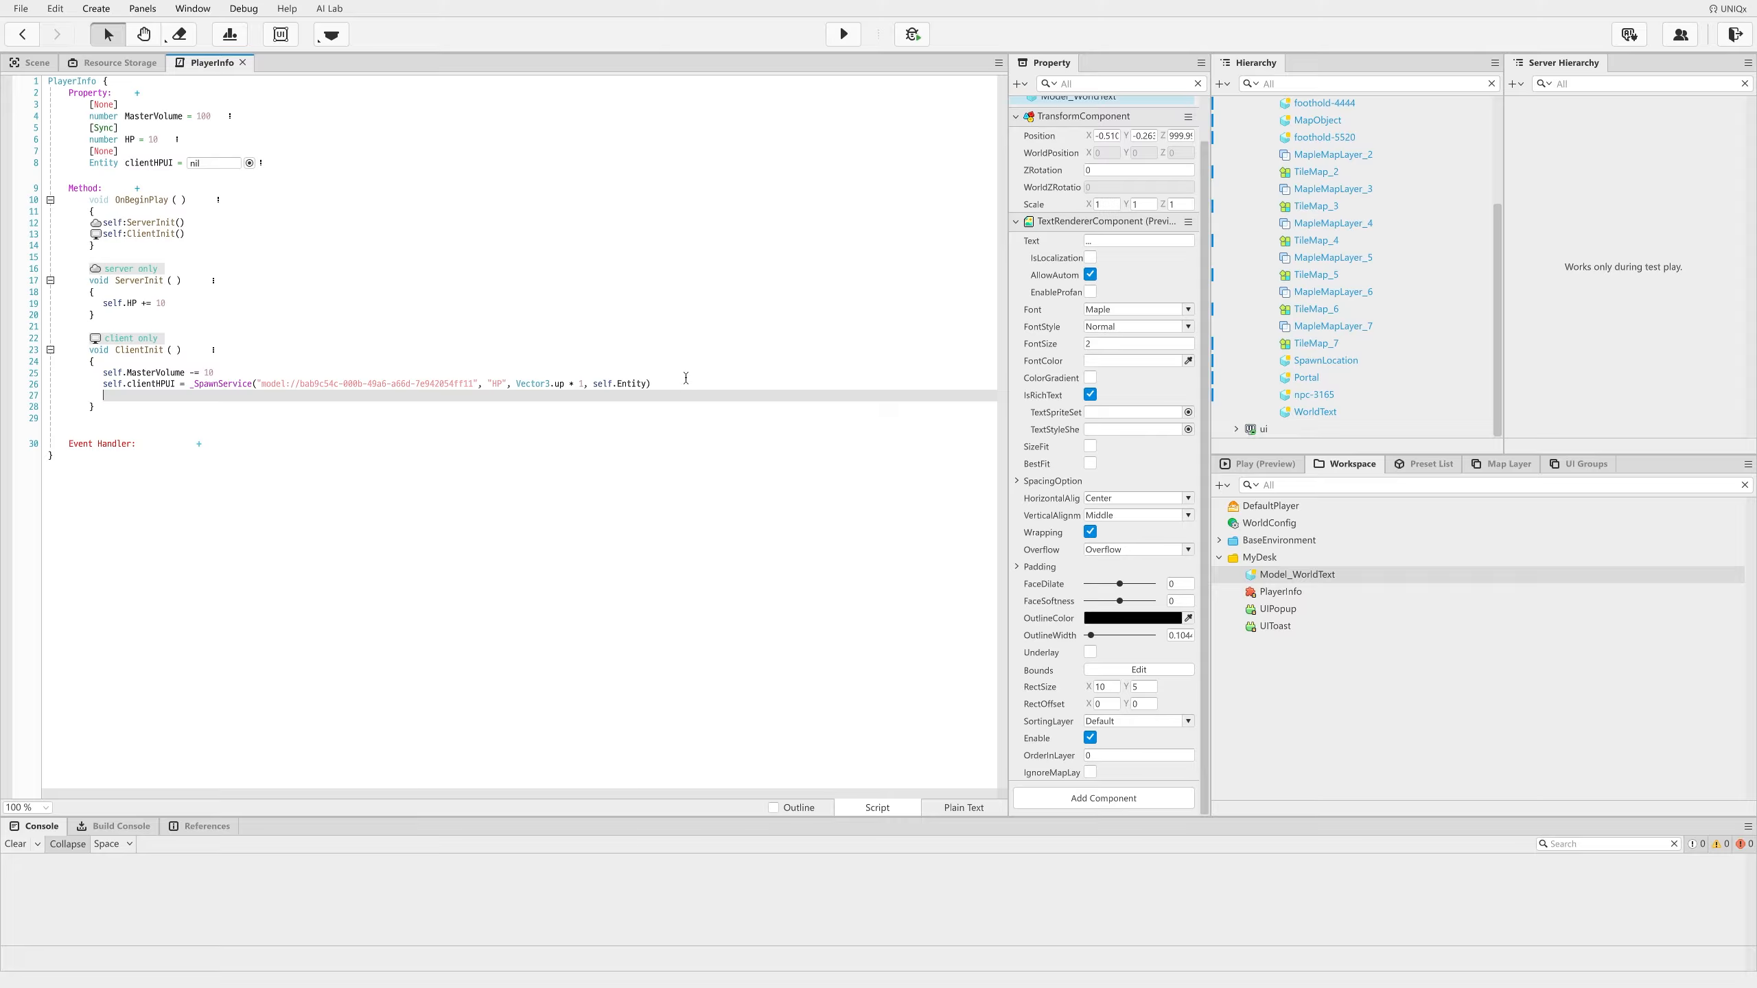
text(self.clientHPUI)
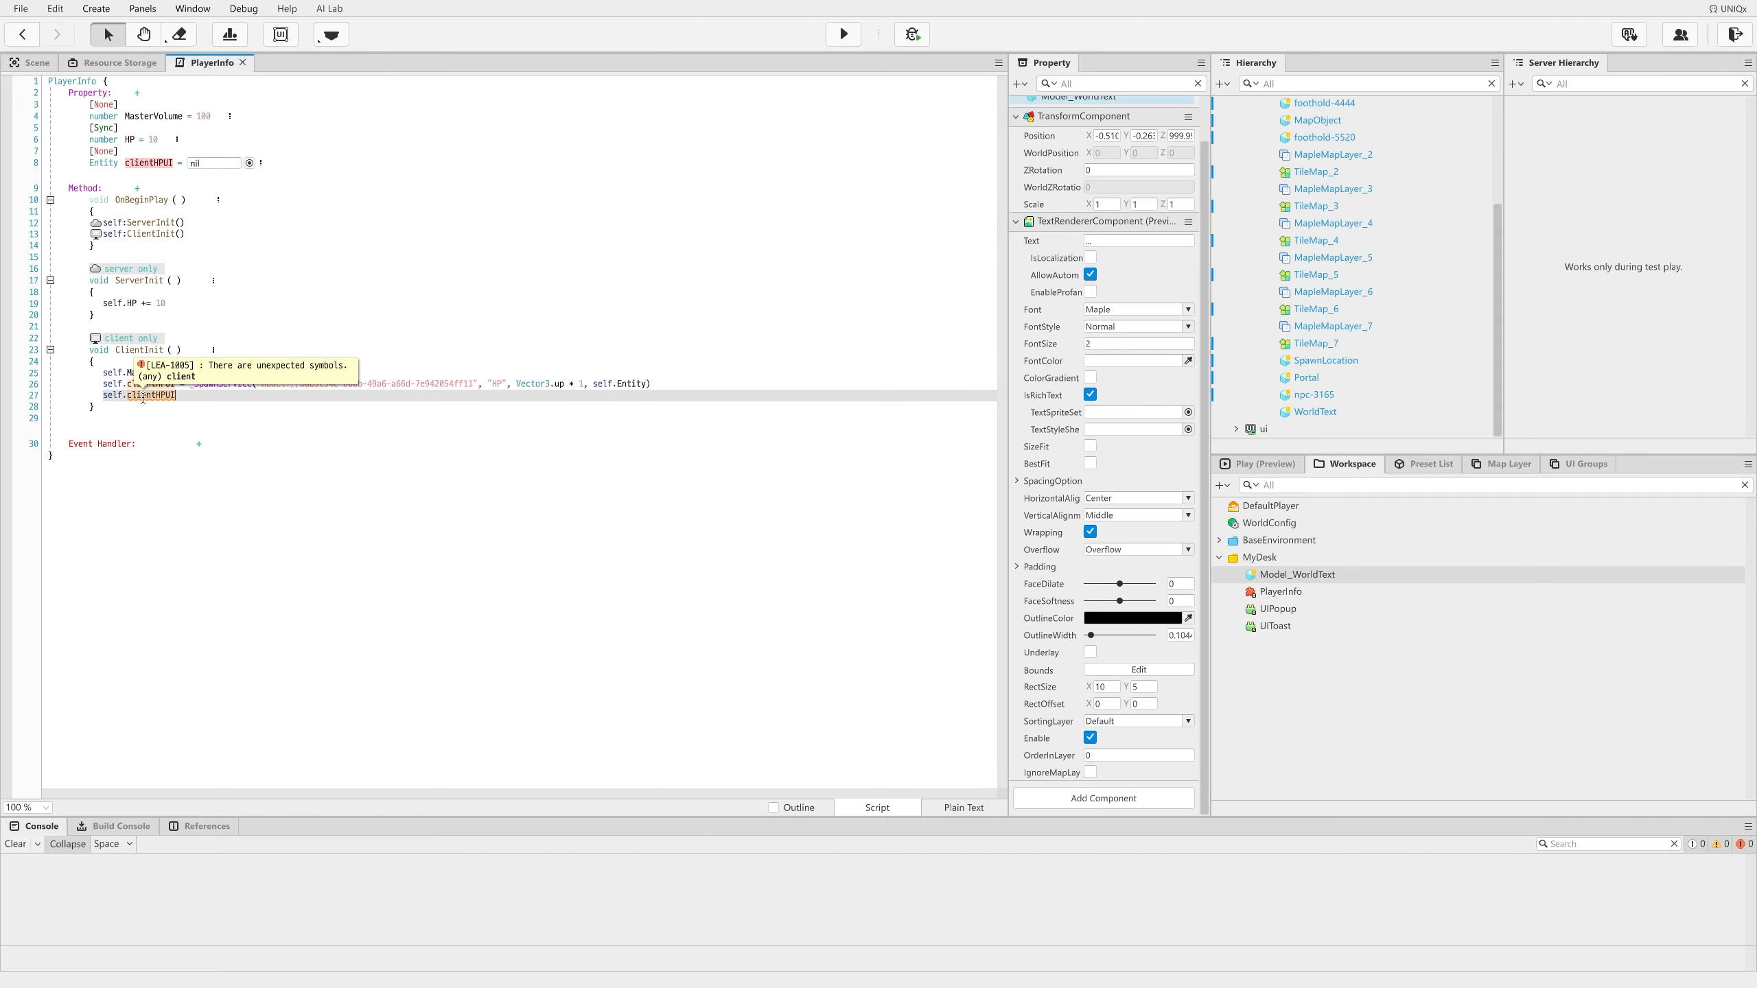
text(.Text)
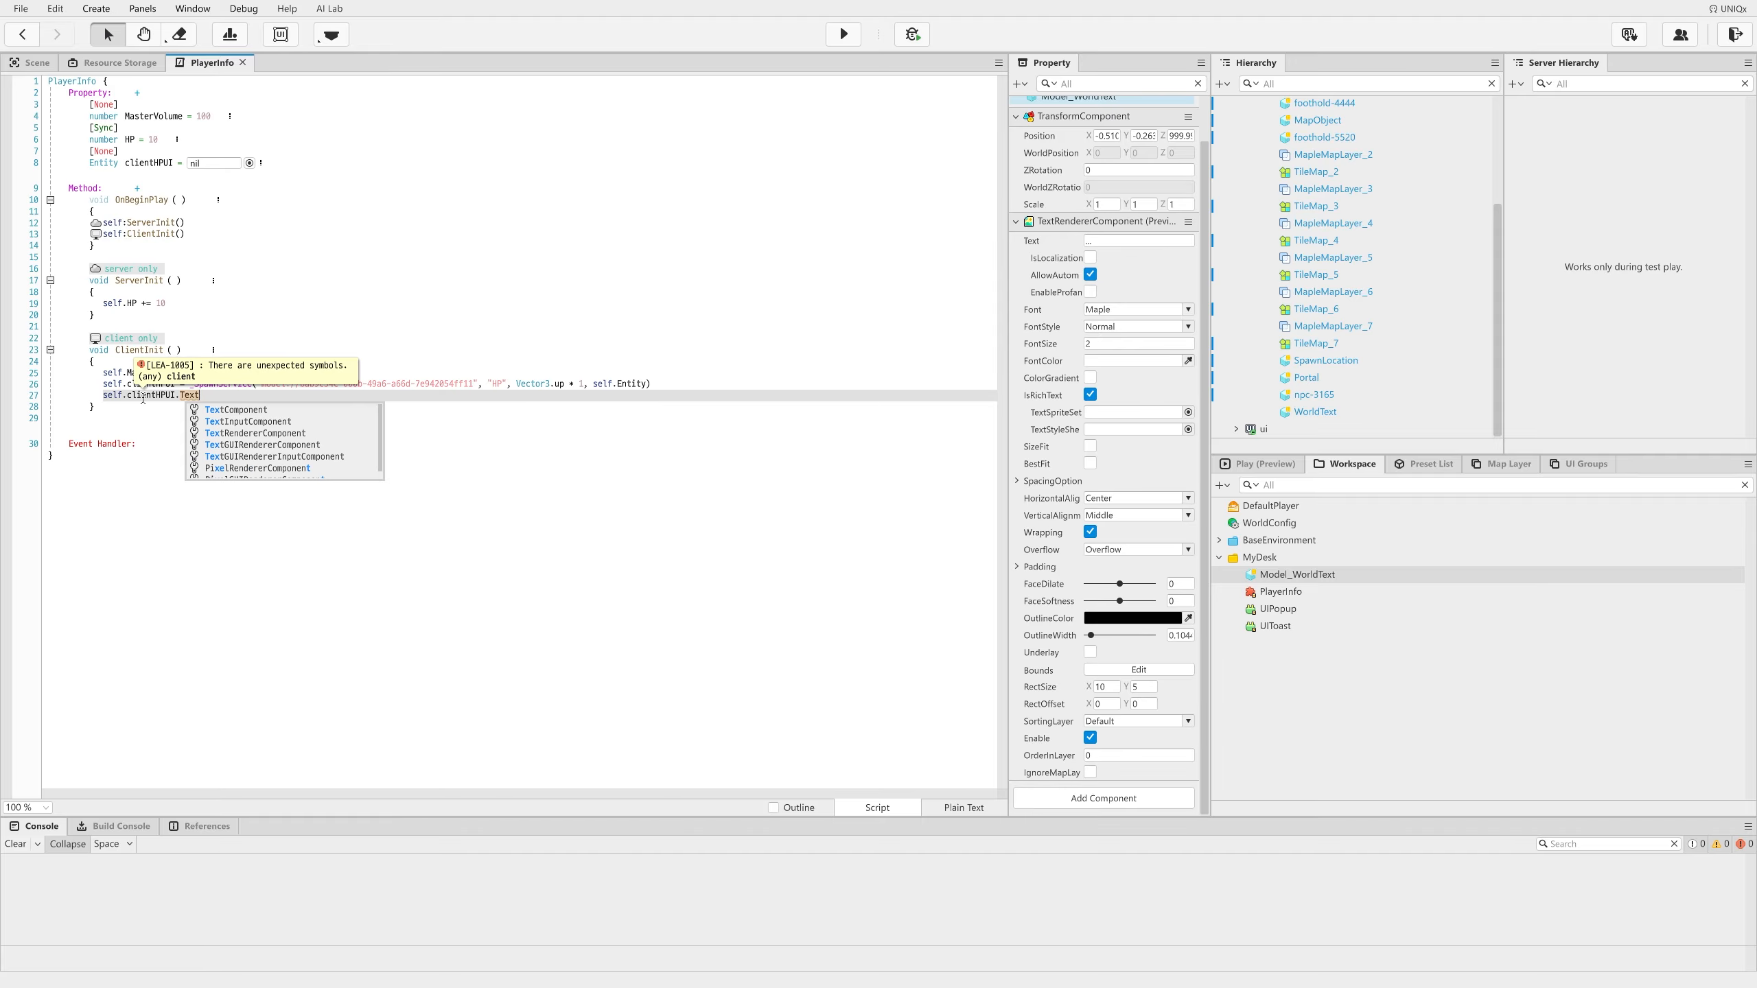
text(5Re)
key(Return)
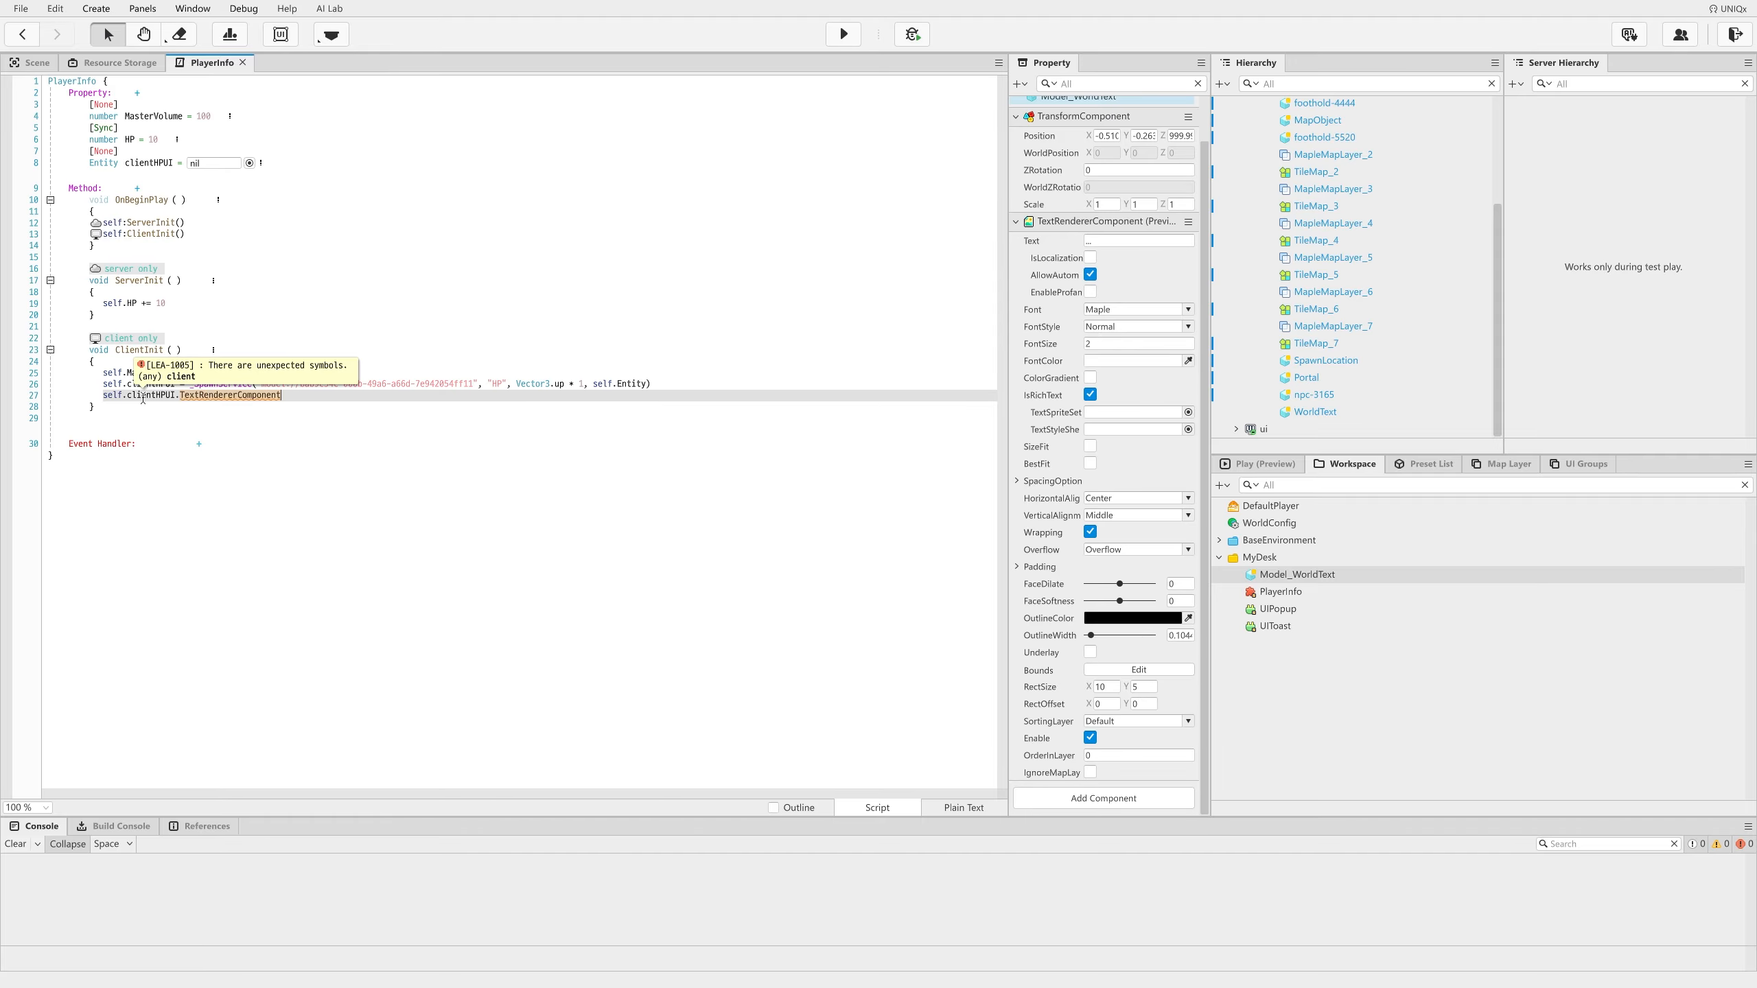
text(.Text = )
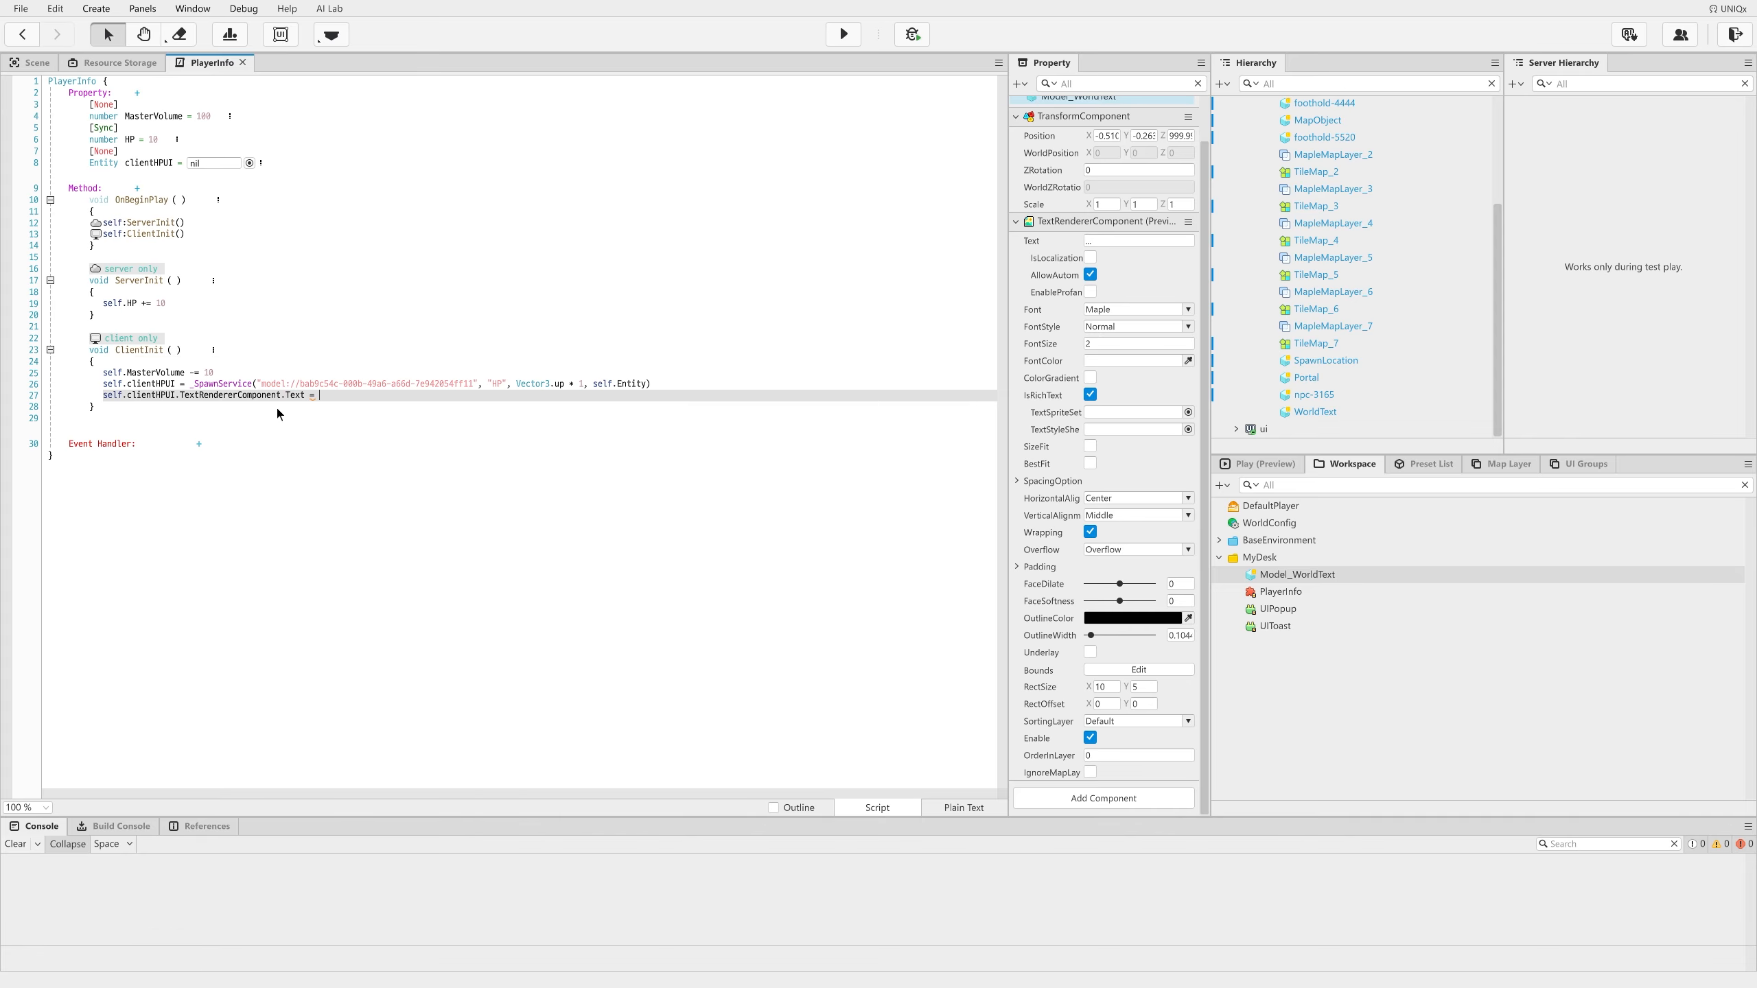
text(tostrin)
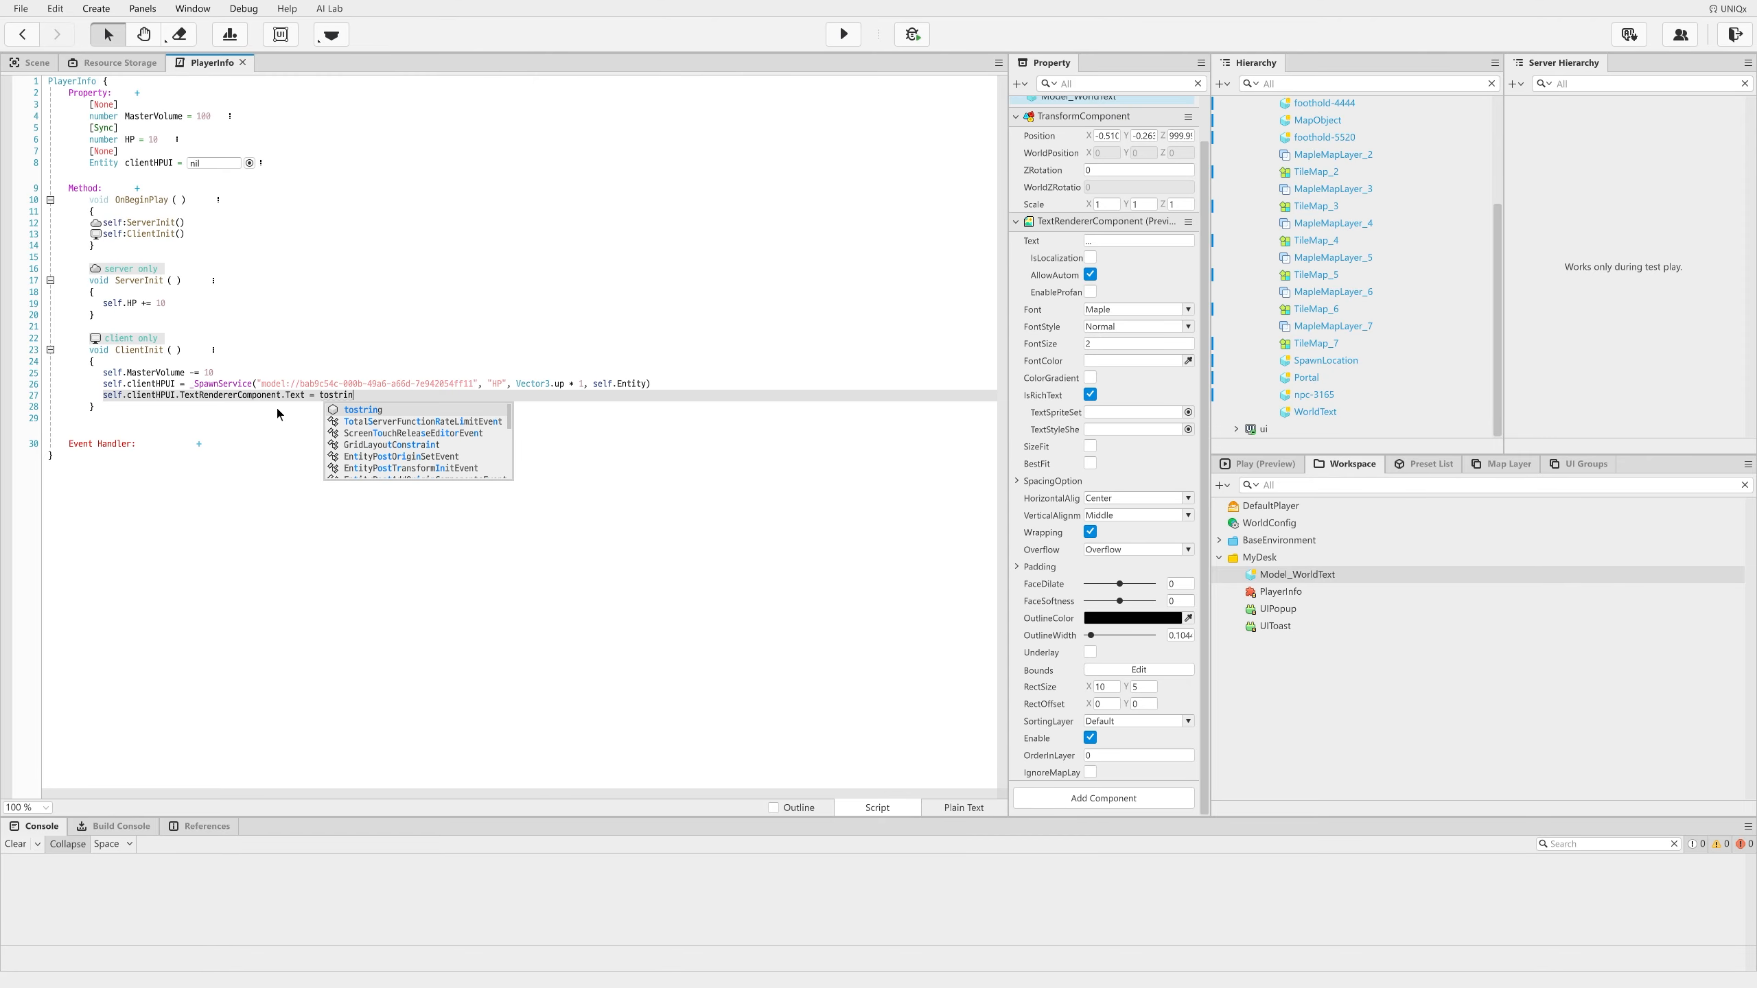
text(g(self.HP))
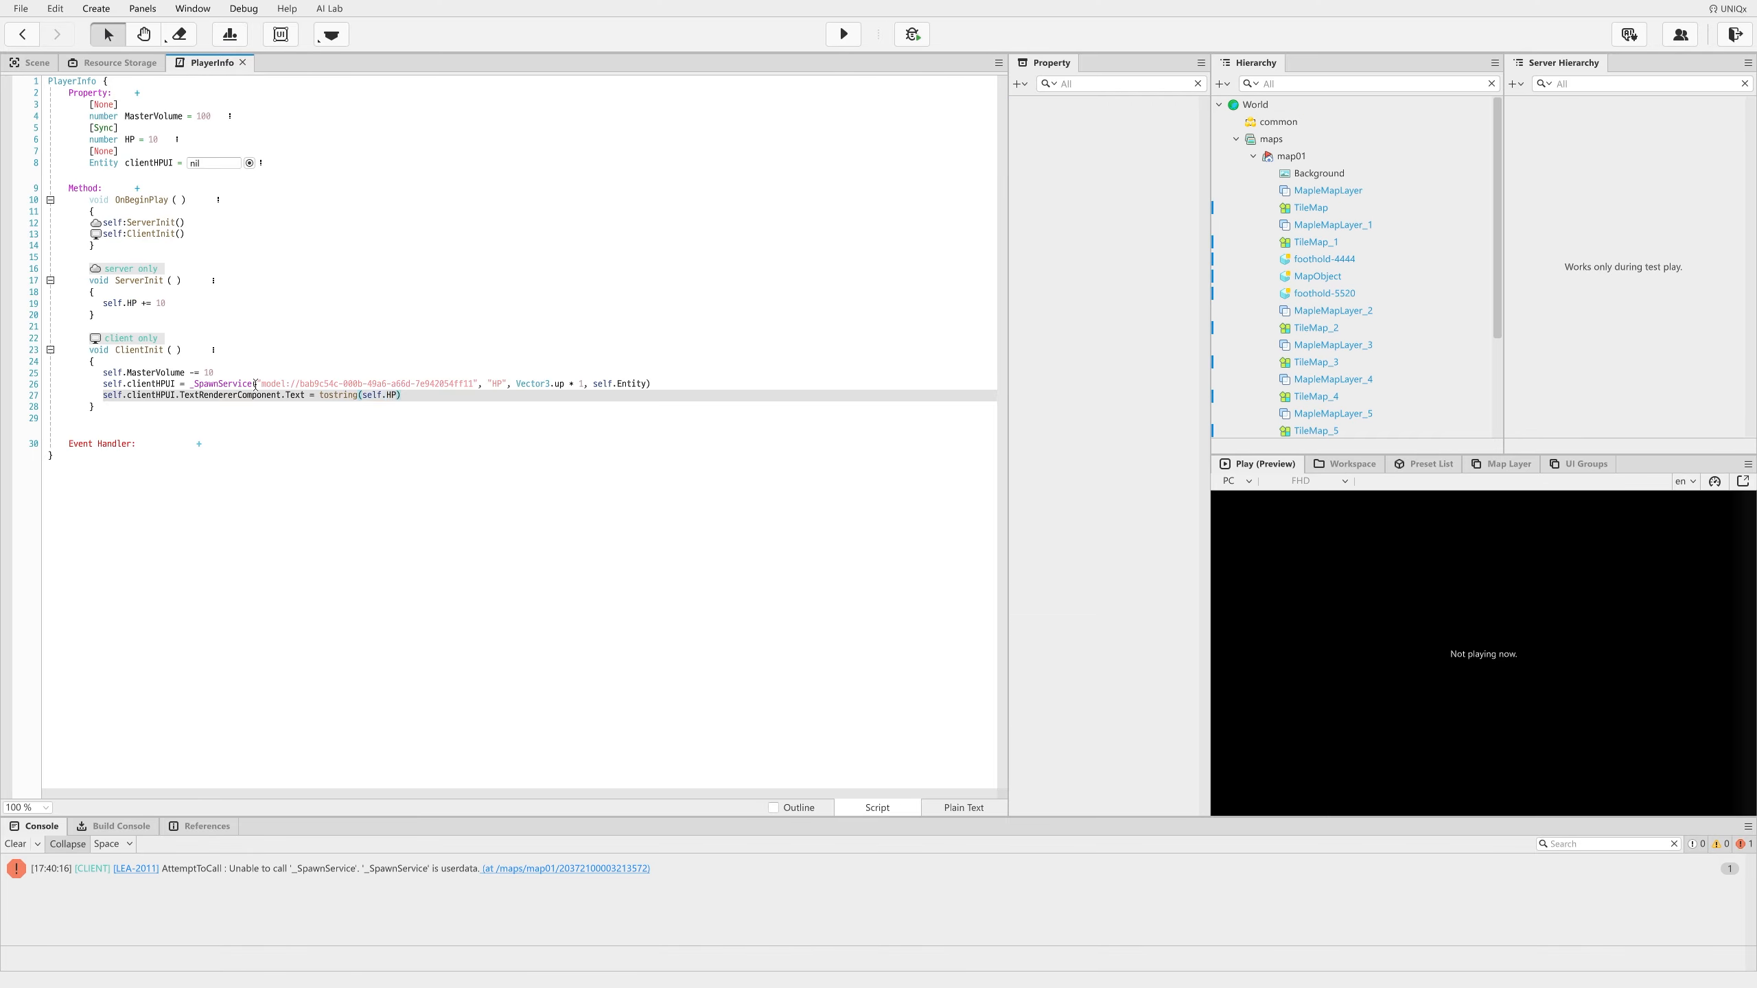
Step: Correct the spawn statement in ClientInit so that it calls _SpawnService:SpawnByModelId
click(257, 384)
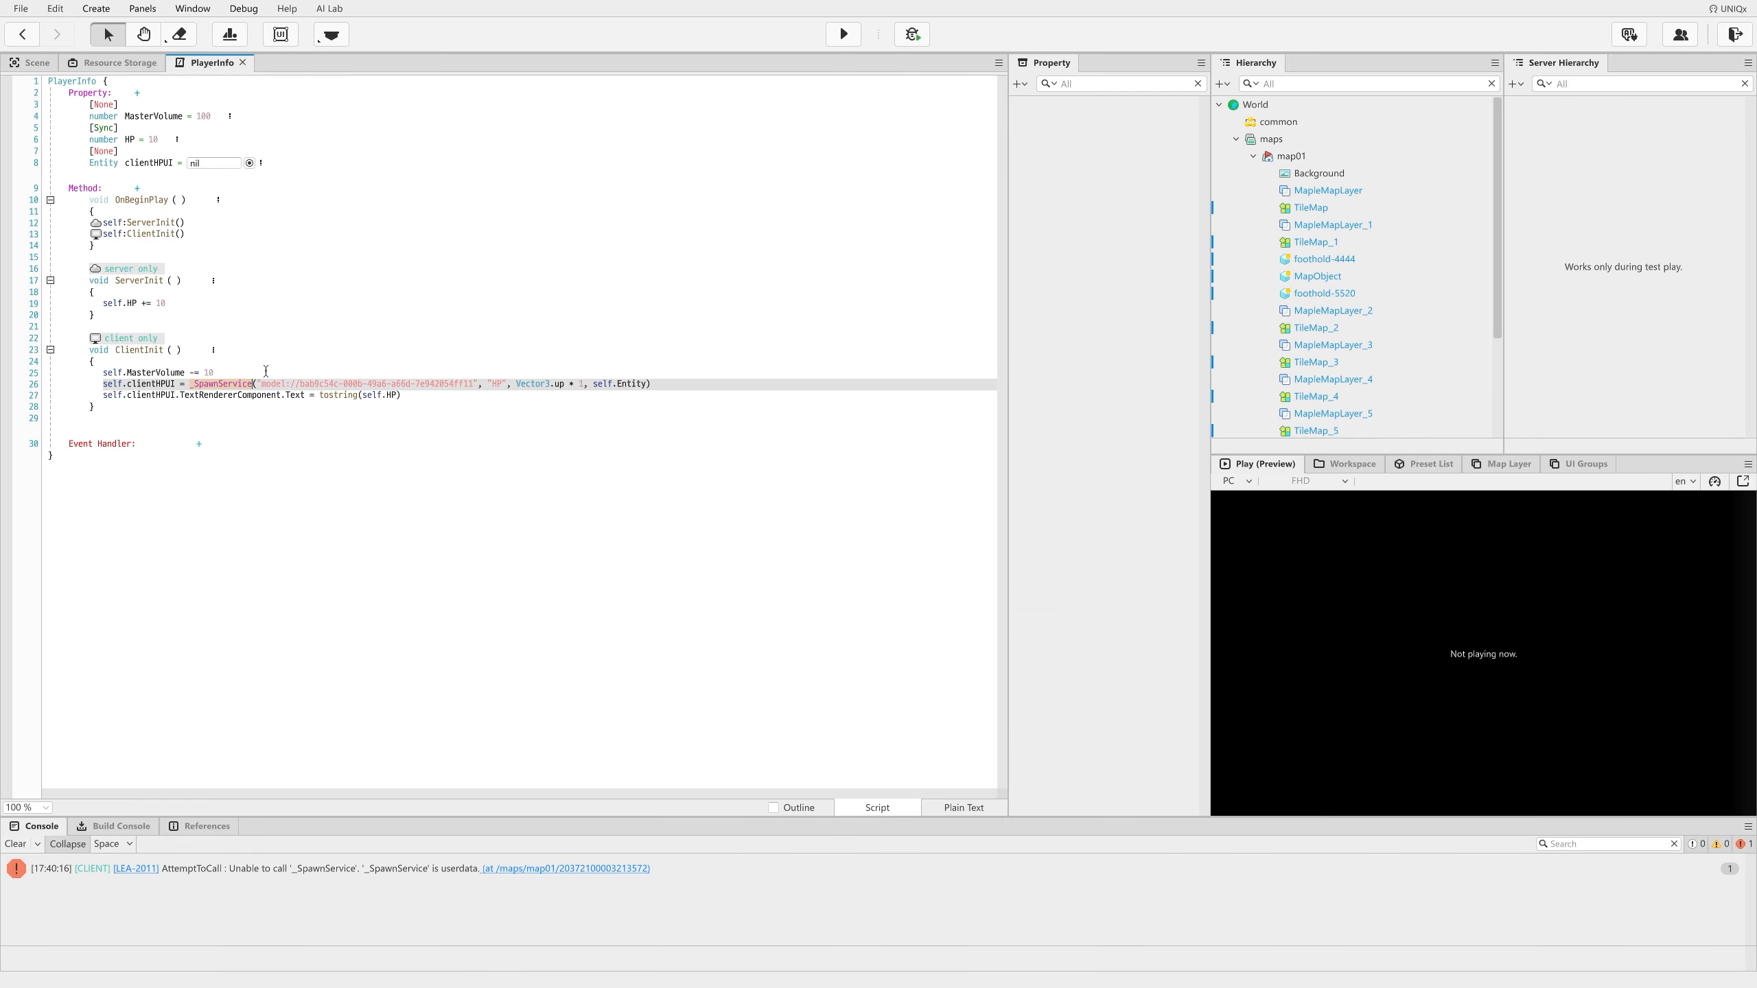
click(223, 395)
click(200, 384)
mouse_move(256, 388)
text(:)
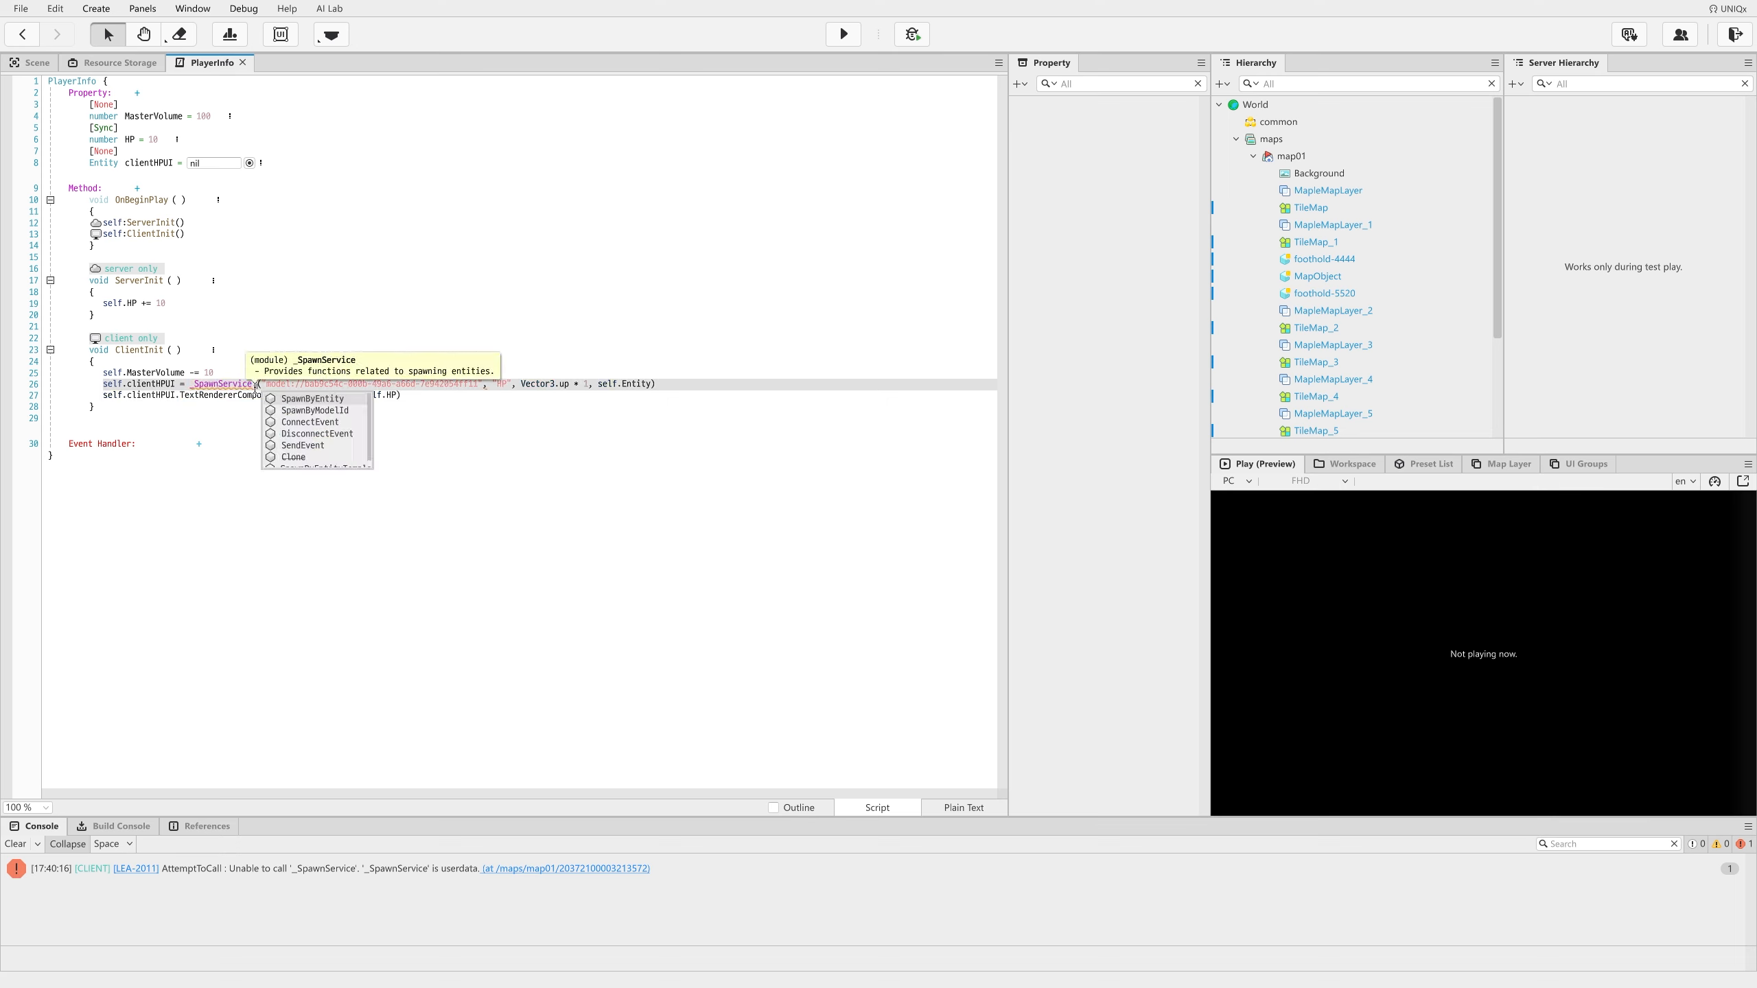
text(SpawnByM)
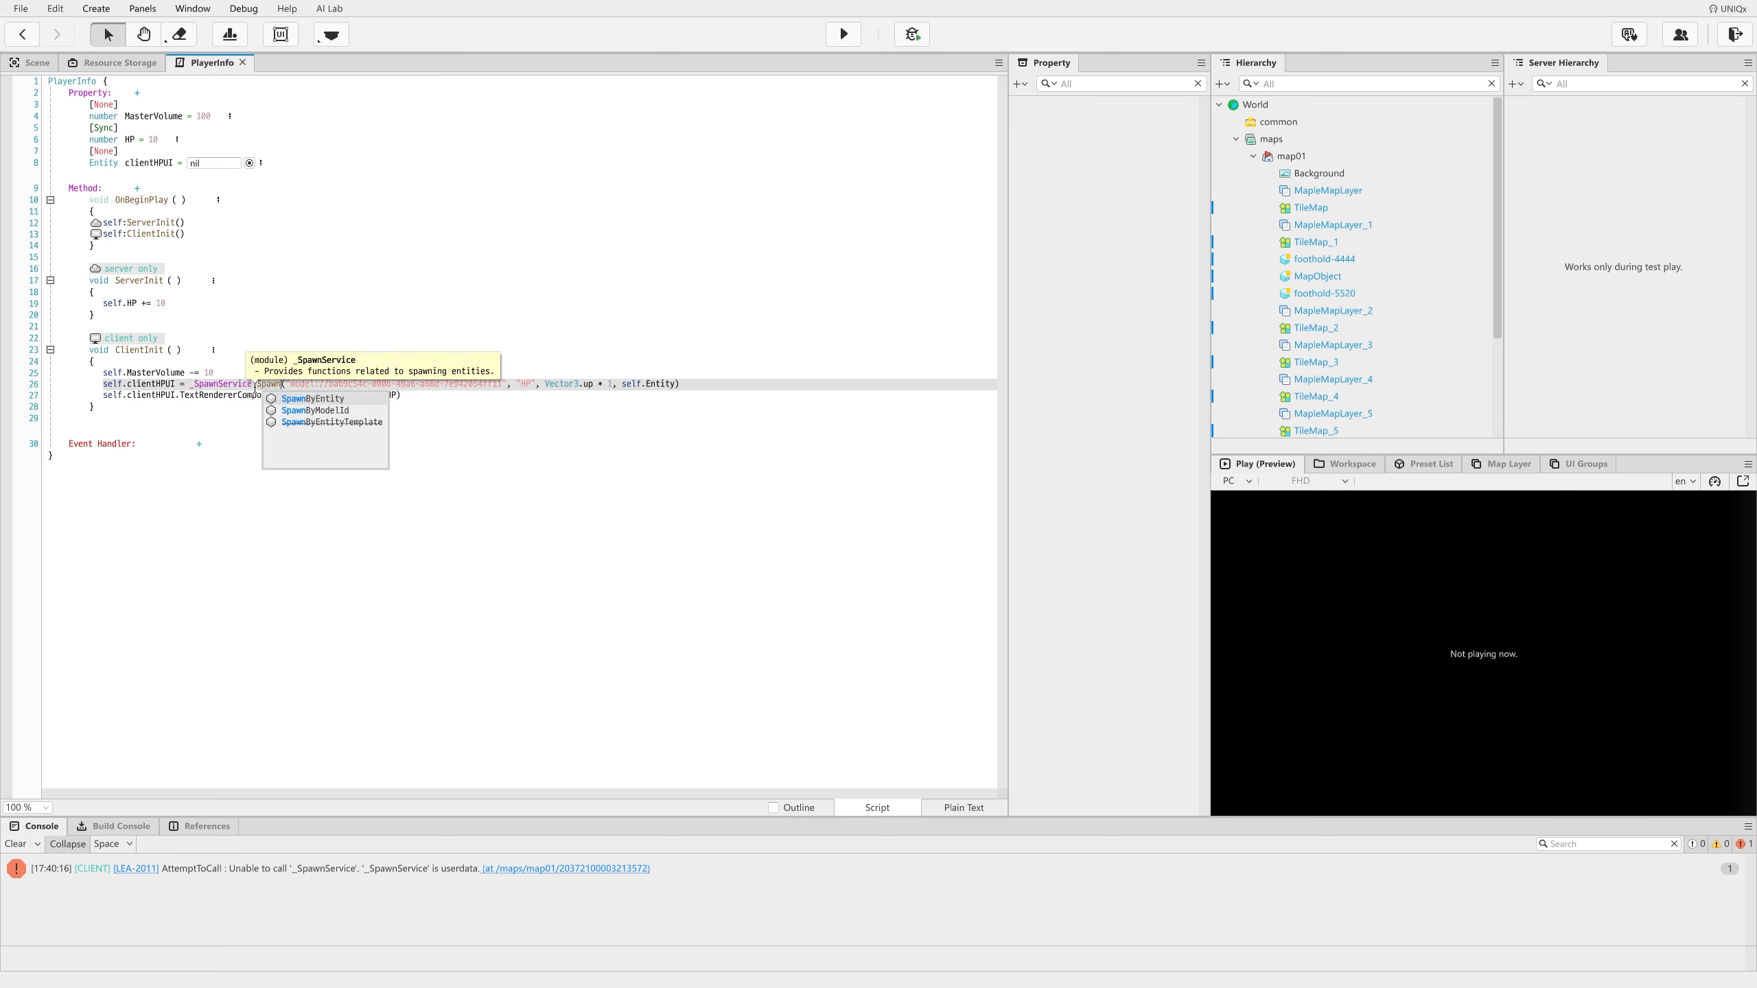
key(Return)
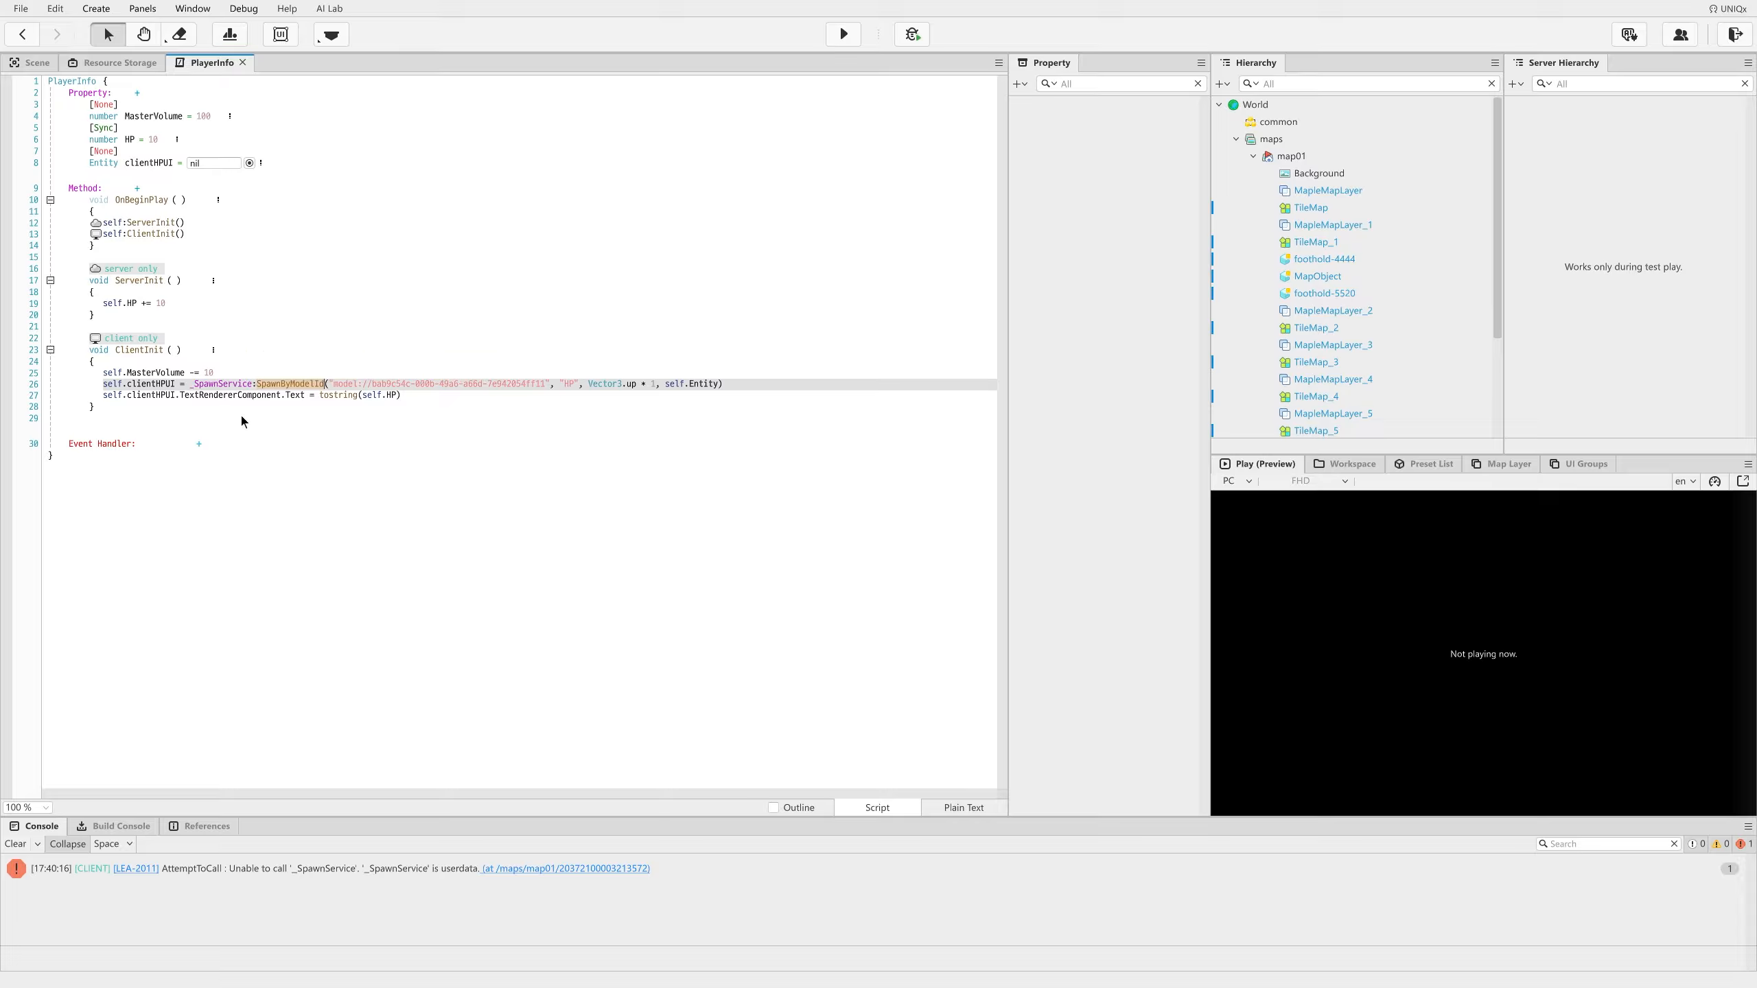
Step: Start a test play and walk and jump the character around to check the HP text above its head
mouse_move(310, 385)
click(843, 34)
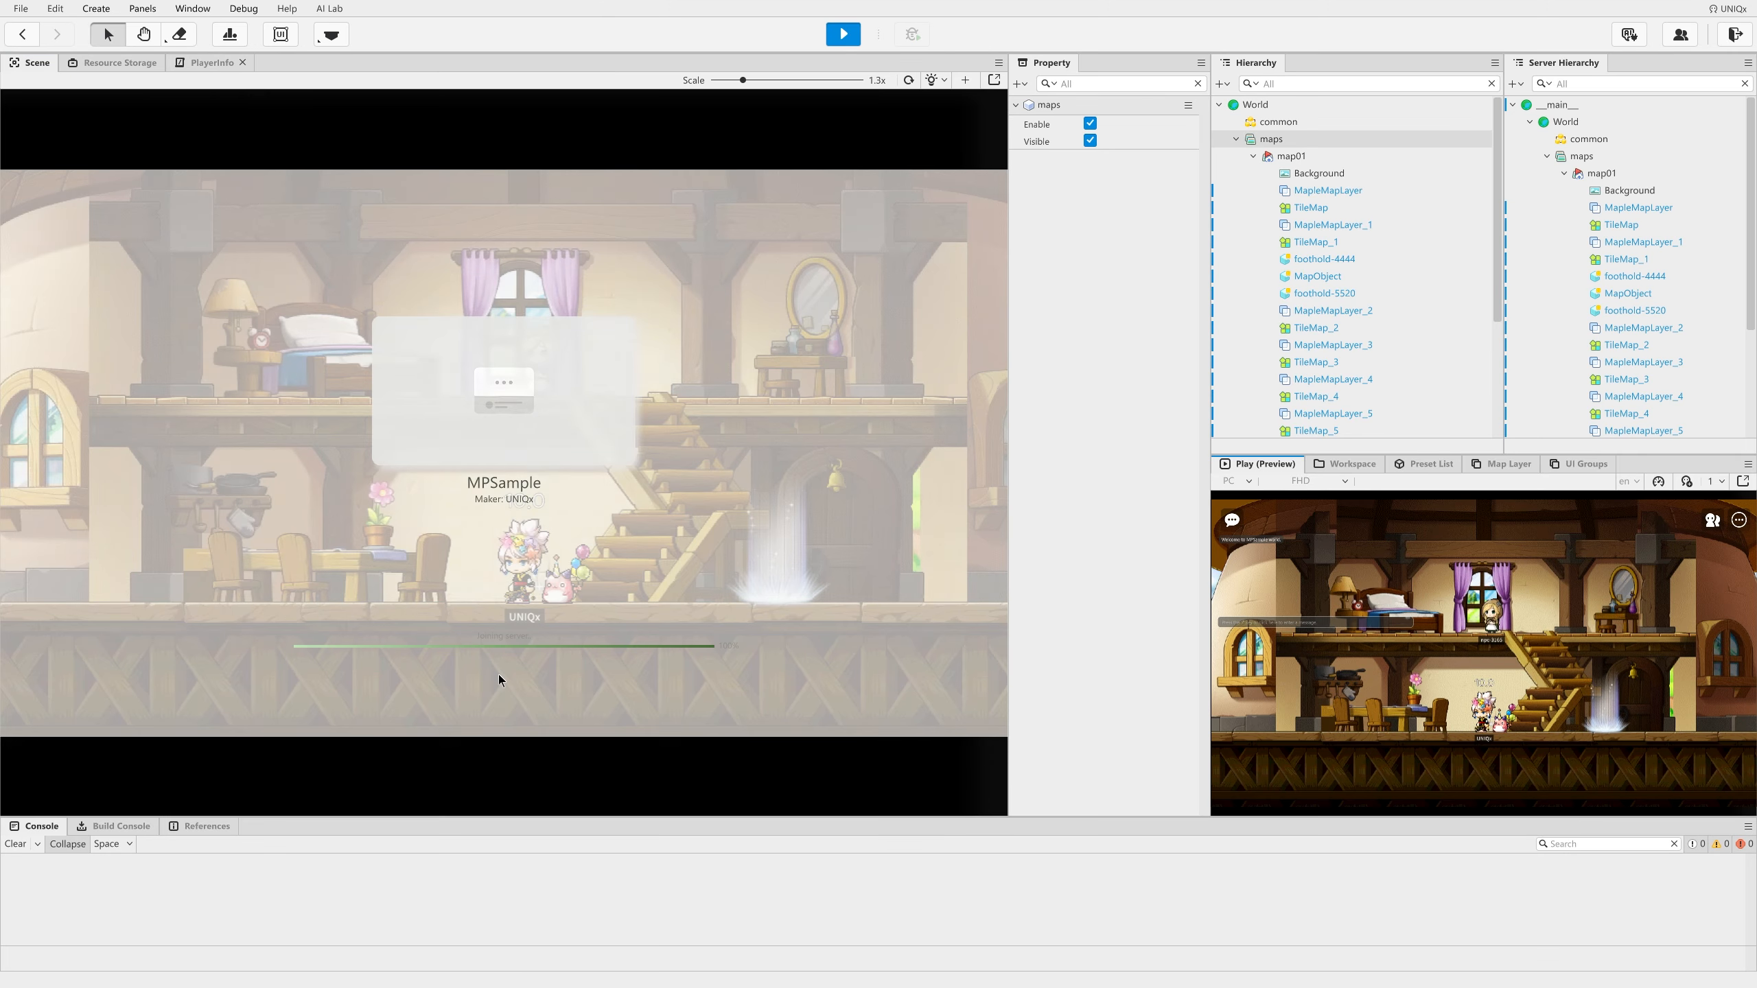
key(Left)
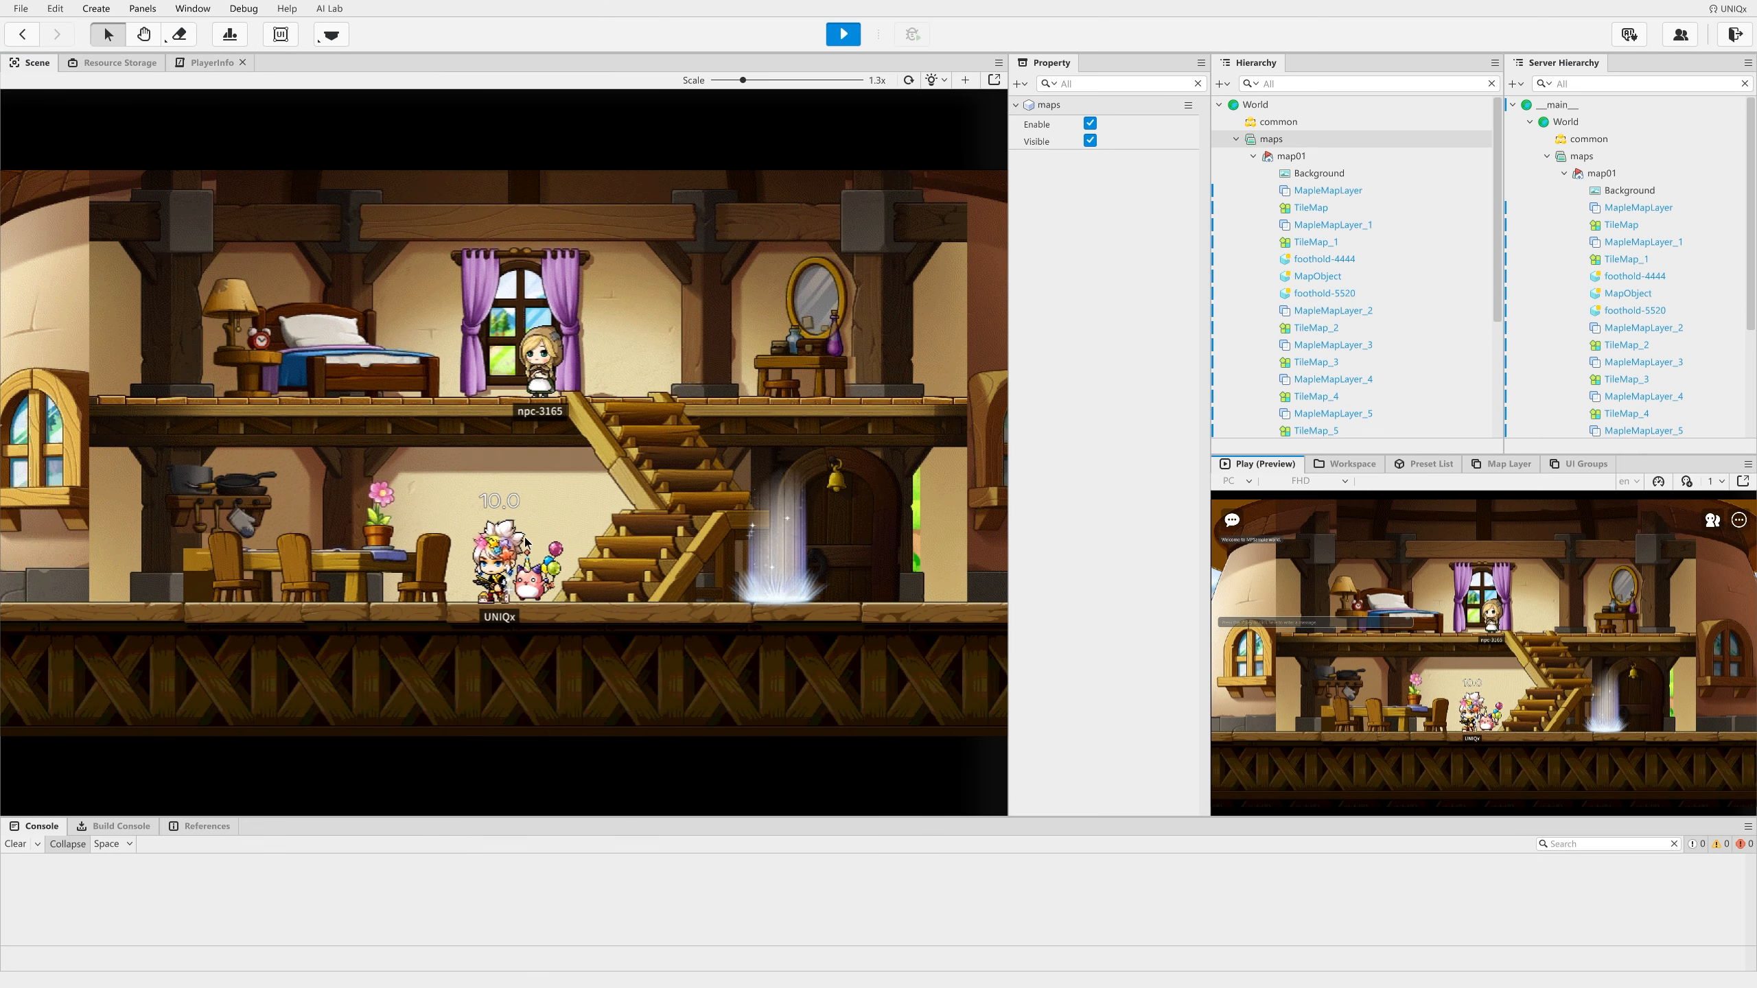
key(Right)
key(space)
key(Left)
key(space)
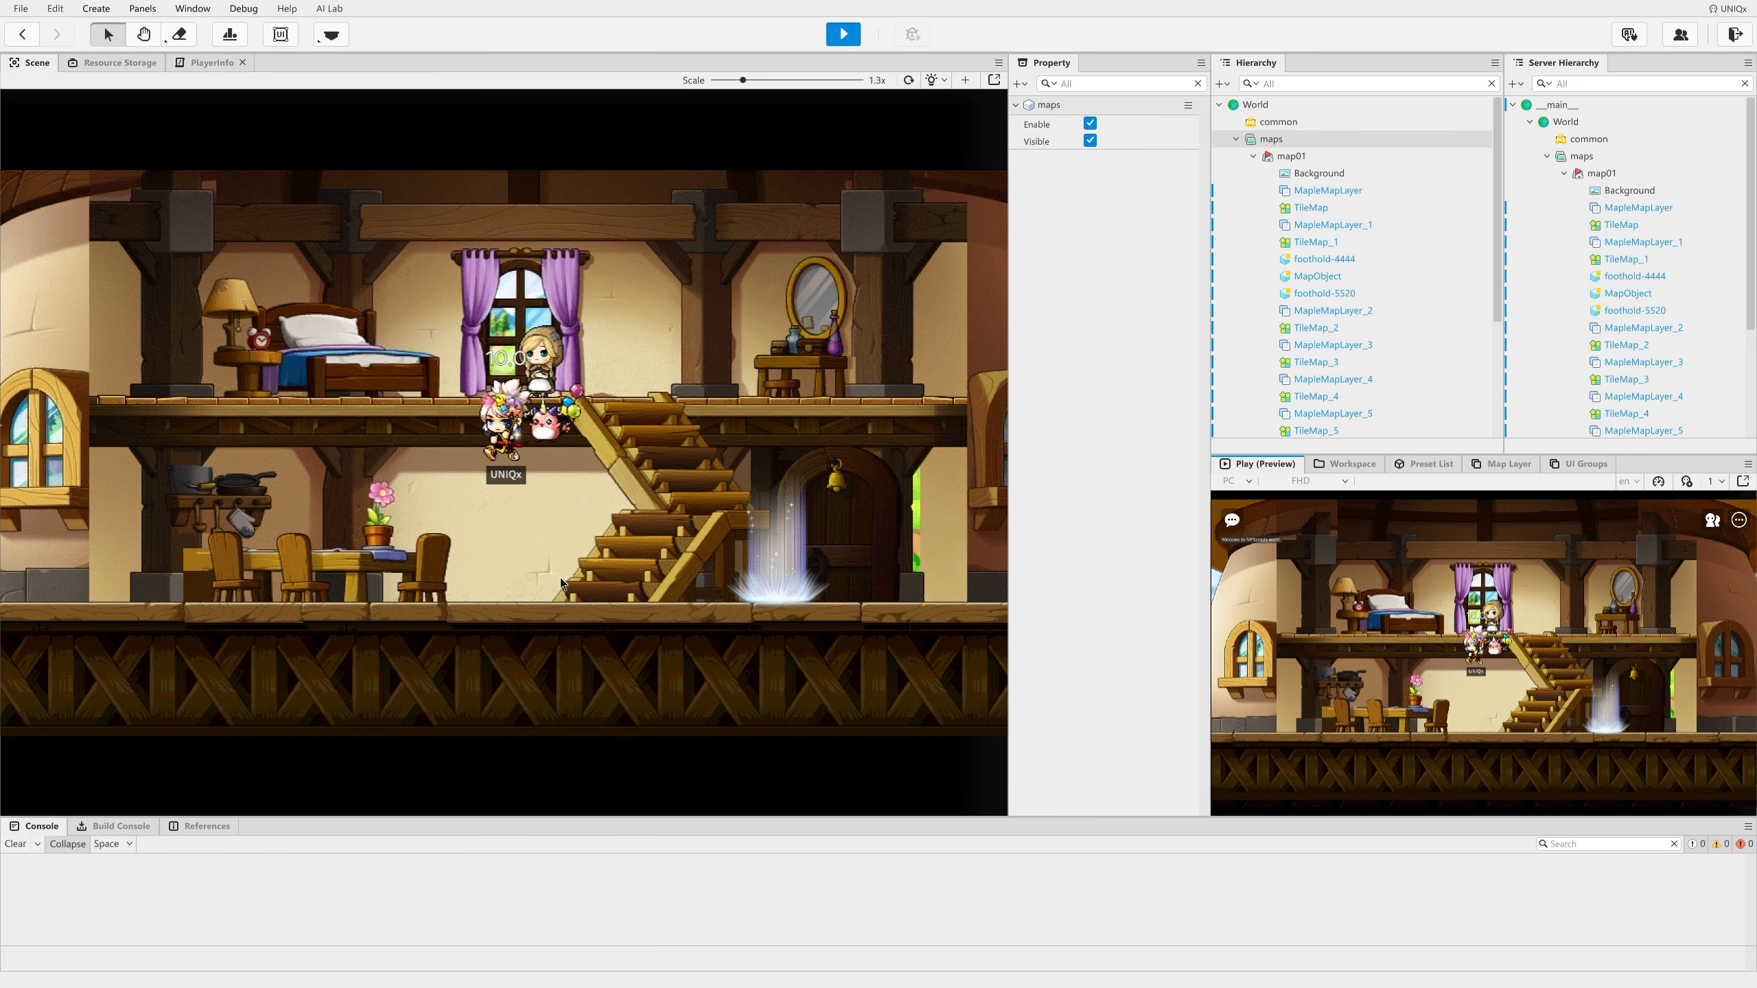
key(Right)
key(space)
key(Left)
key(Right)
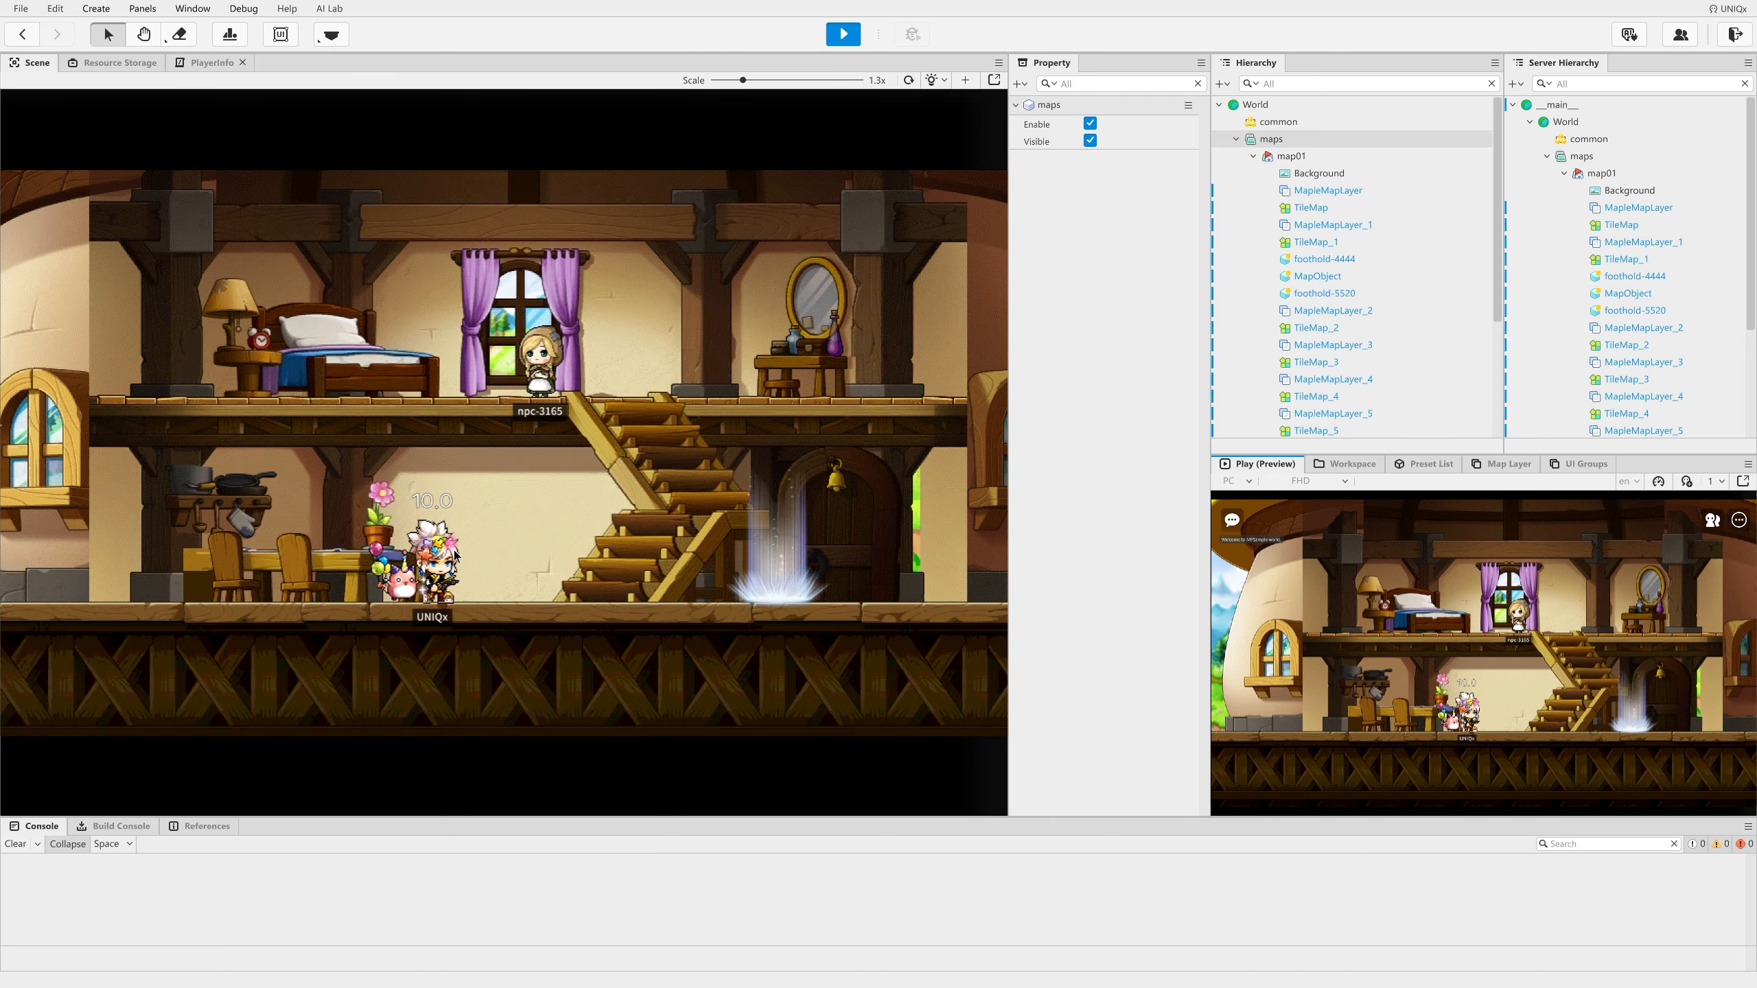
key(space)
key(Left)
key(Right)
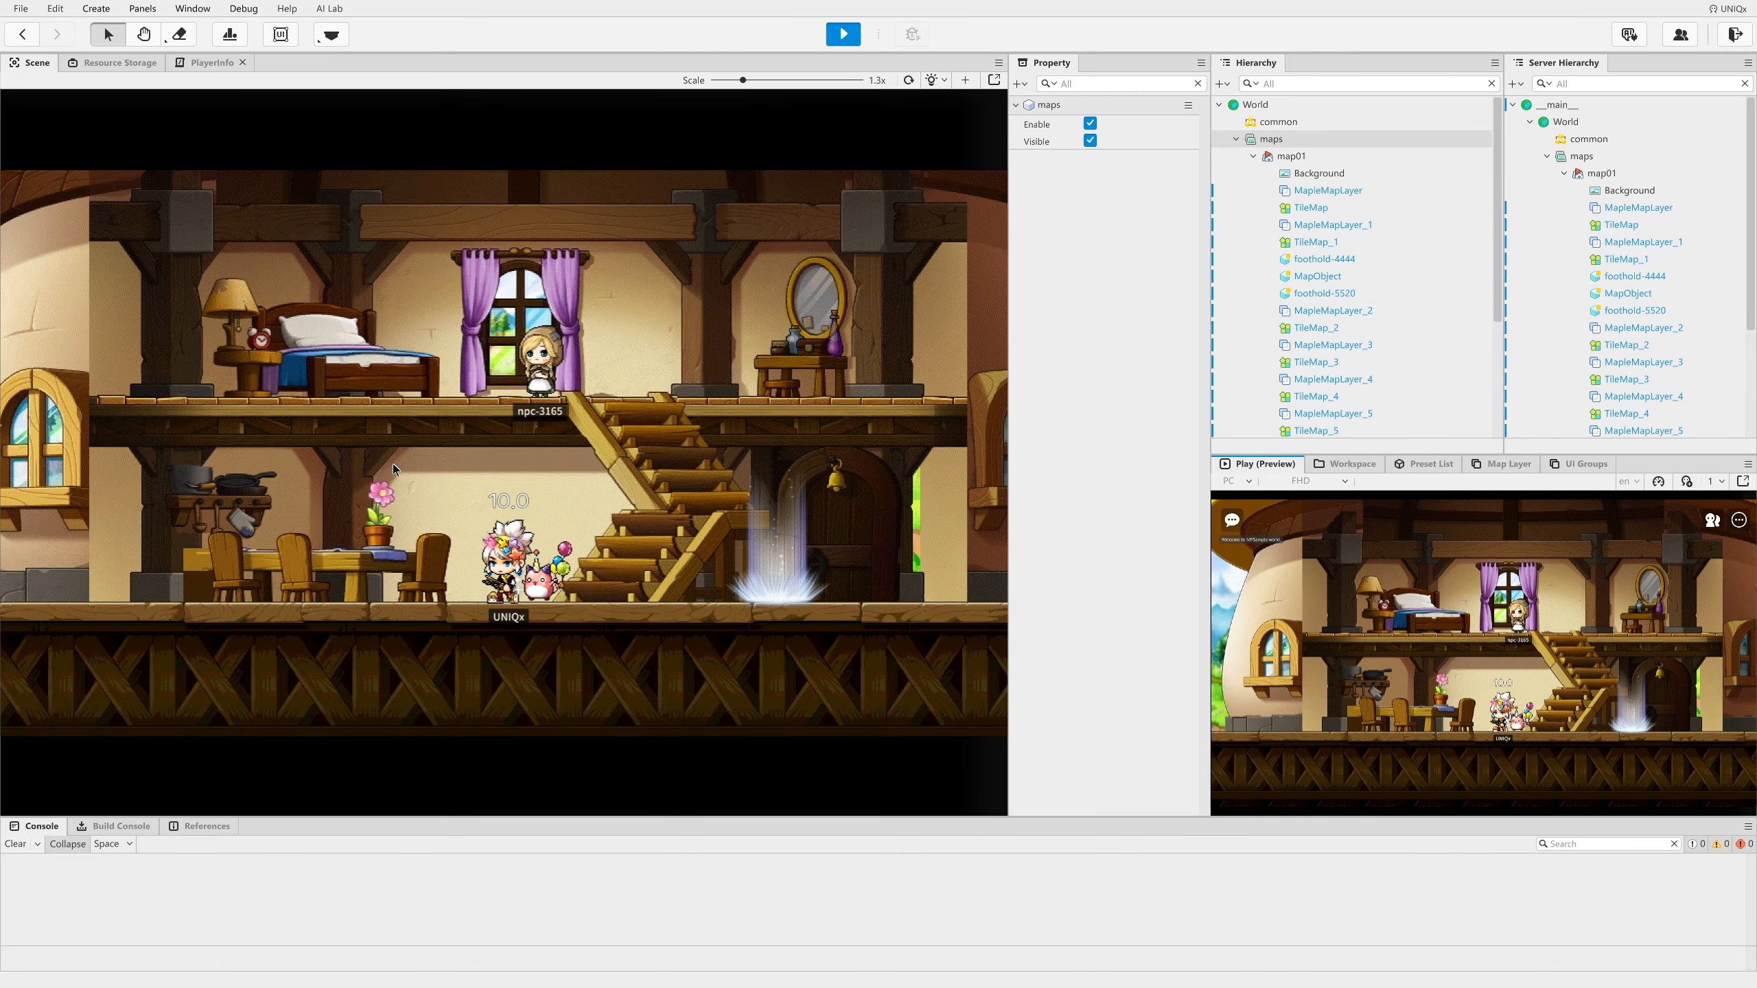
key(Left)
key(Right)
Step: Inspect the spawned HP entity in the client hierarchy and the player entity's properties in the server hierarchy
scroll(1459, 369, down, 5)
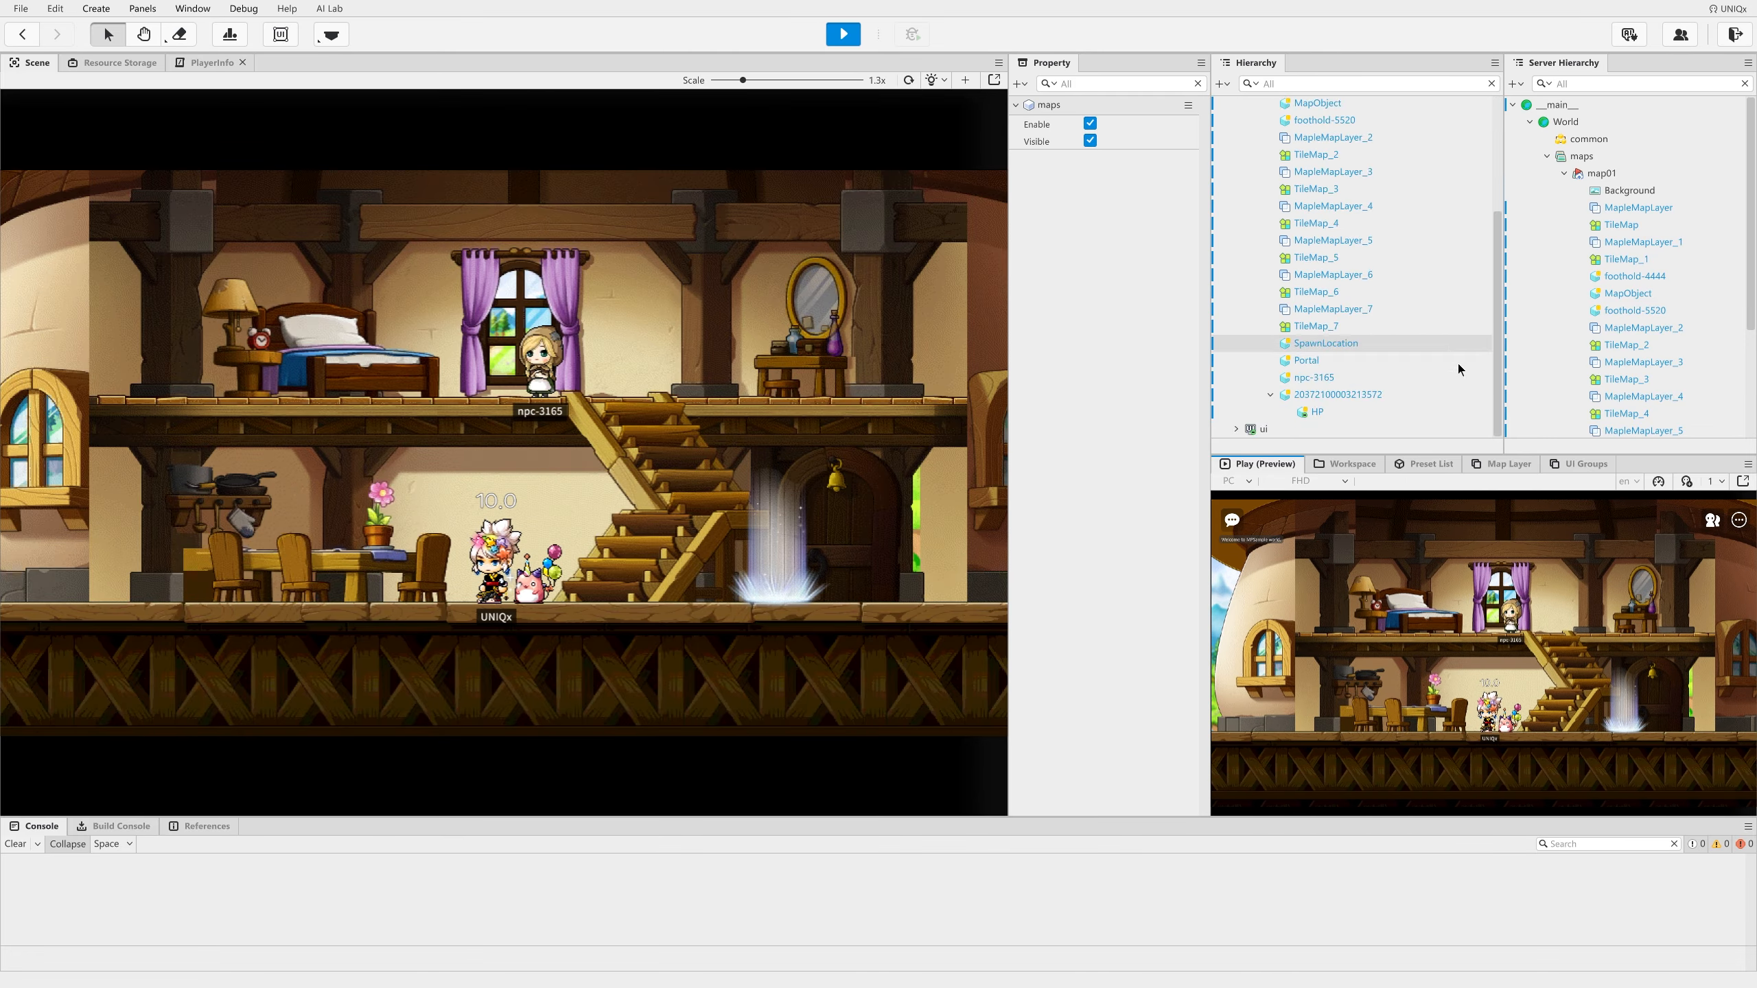
click(1390, 412)
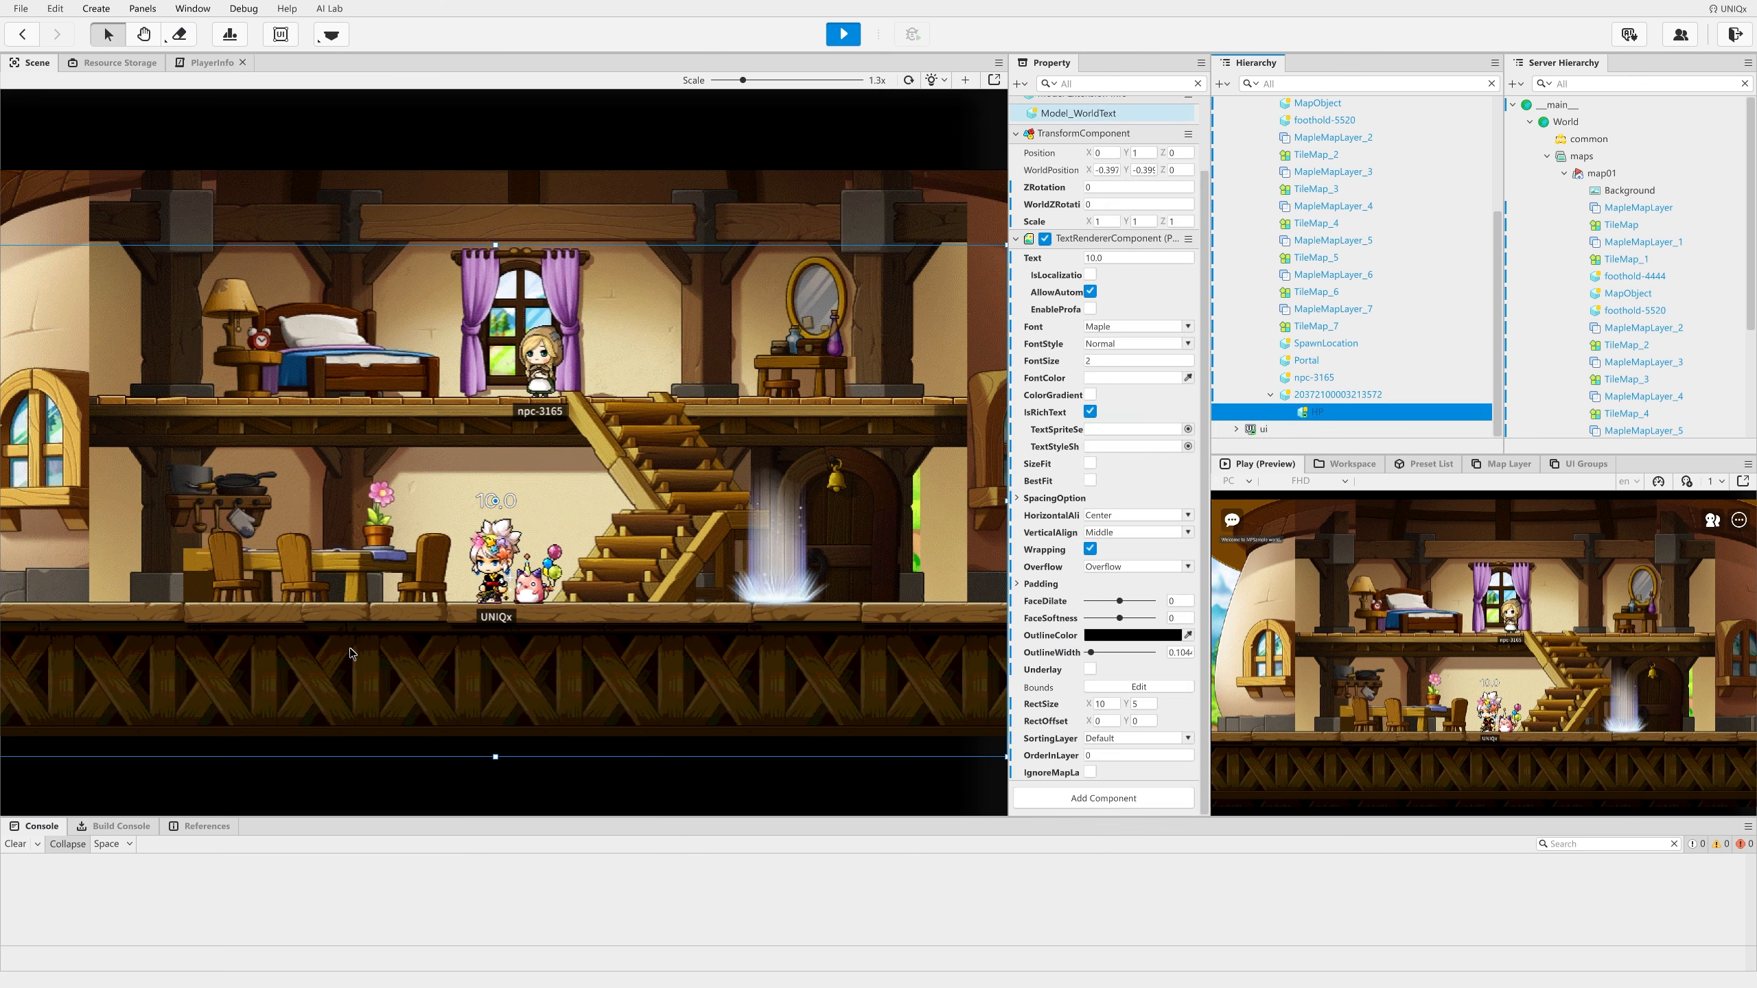
scroll(1675, 437, down, 3)
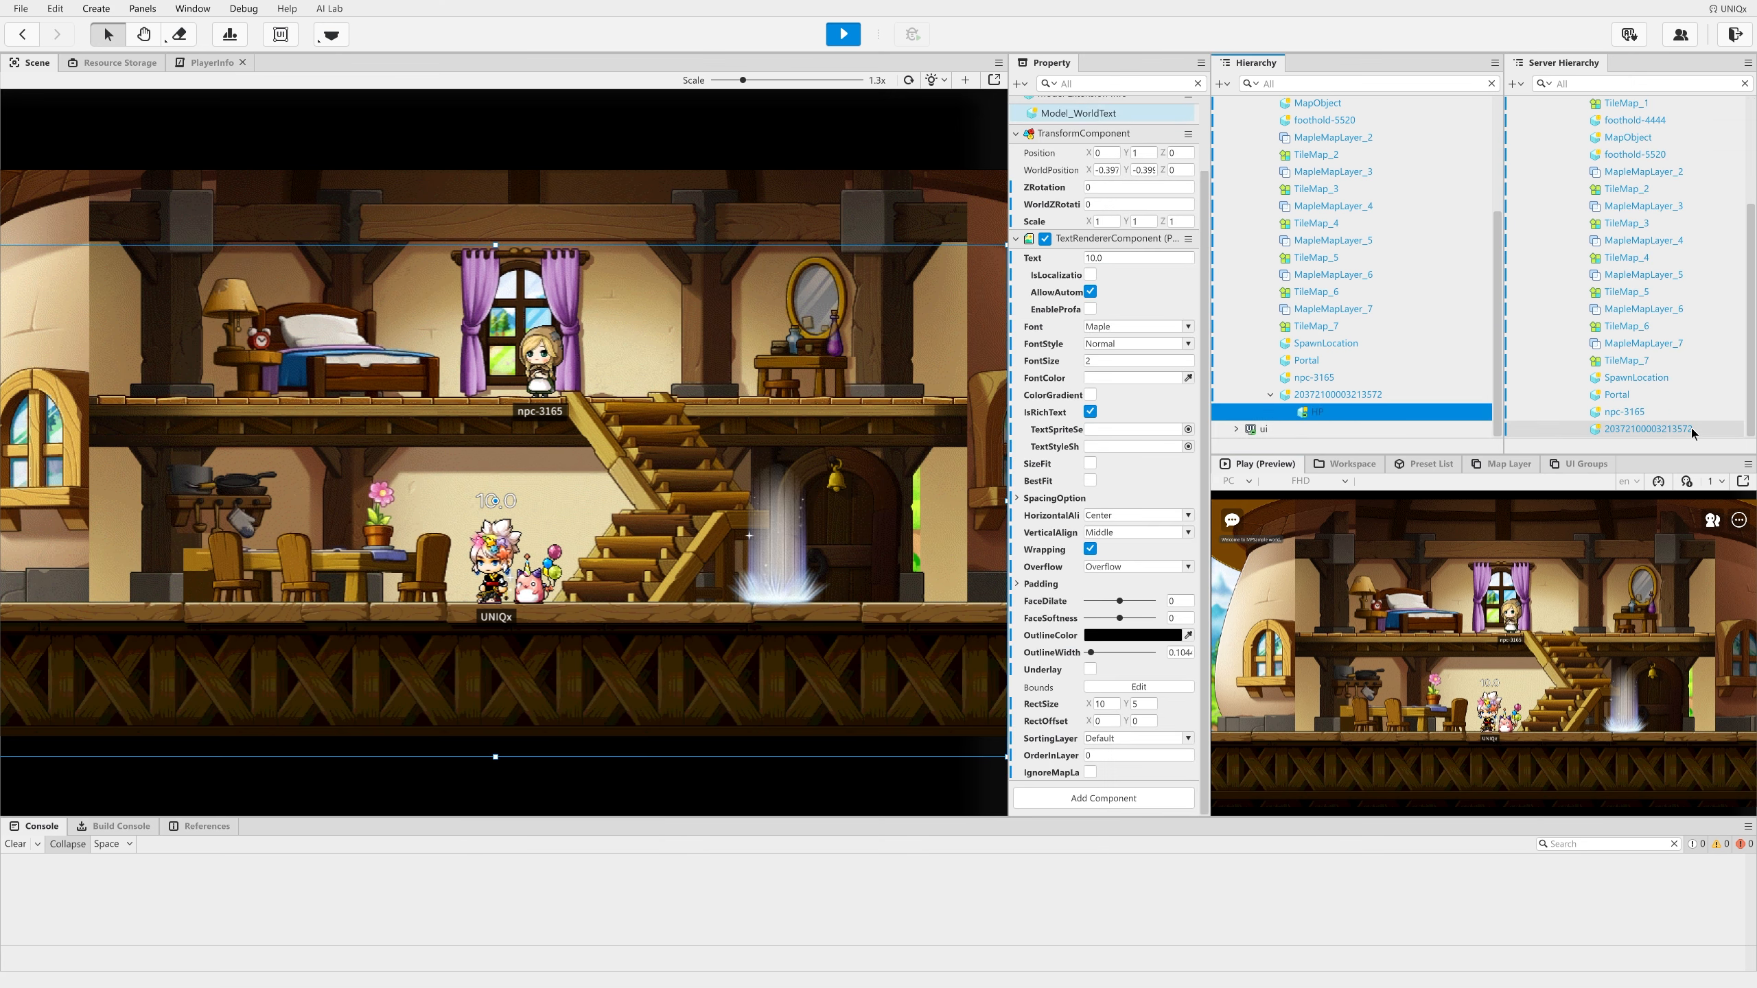
click(1667, 428)
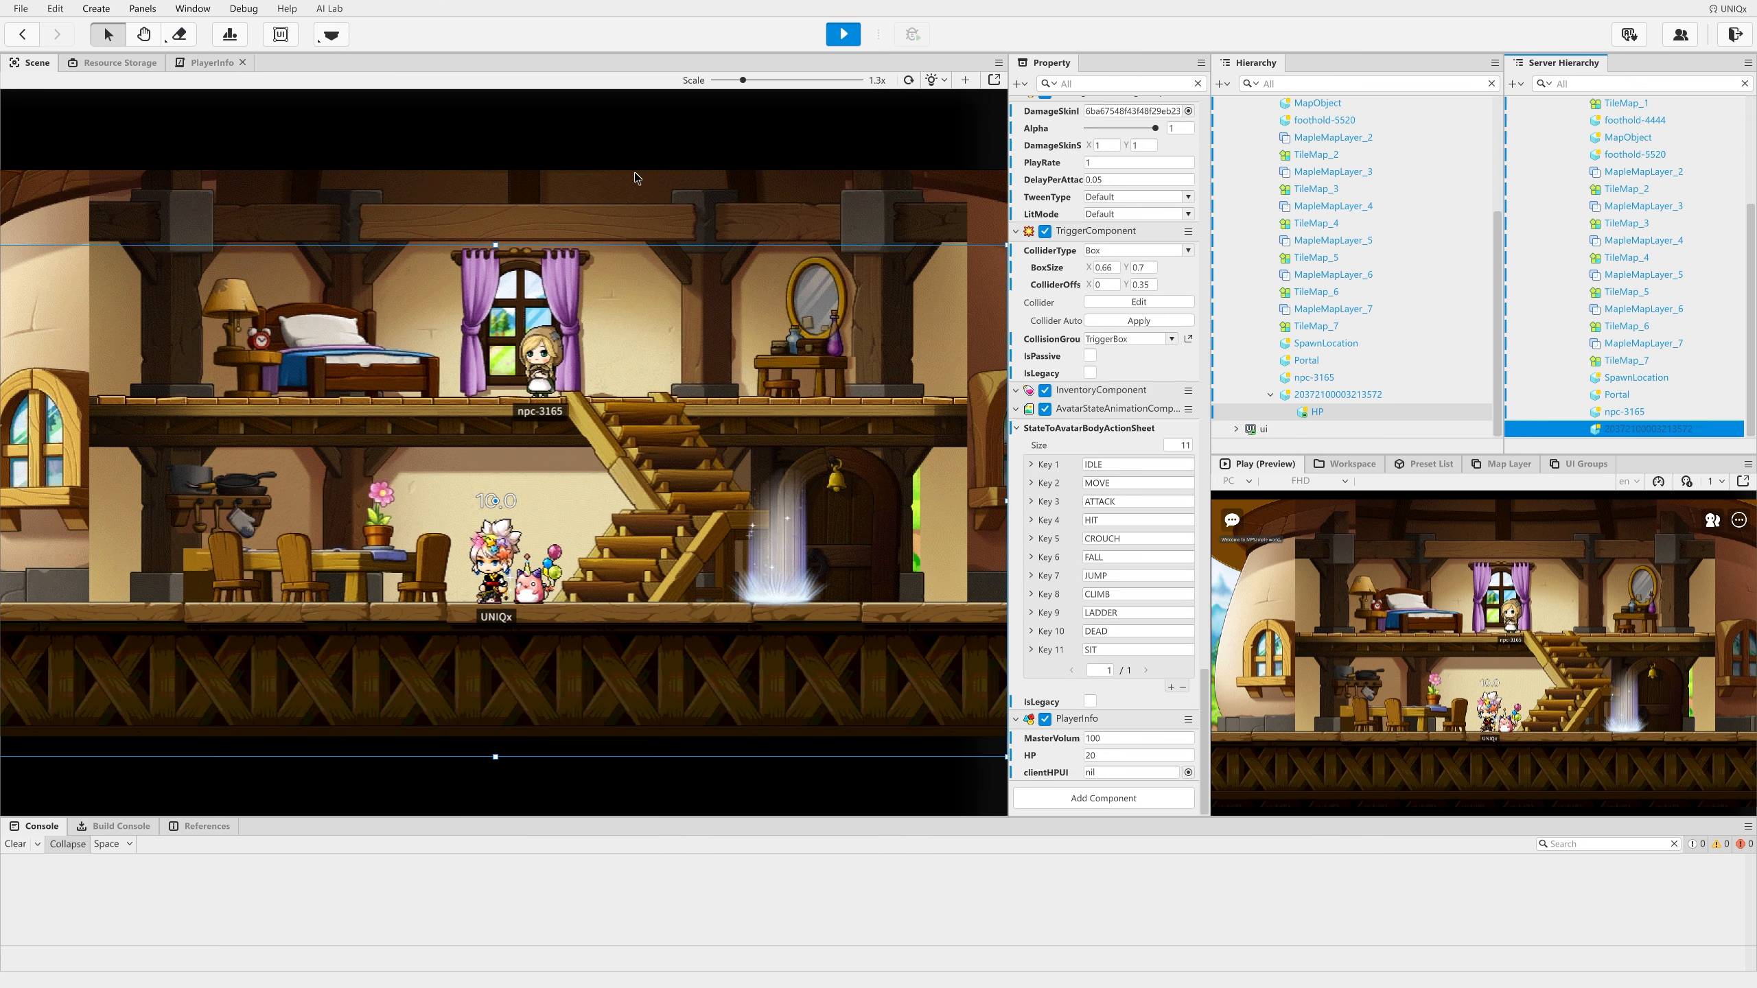
Step: Stop the test play and move the clientHPUI spawn and text statements from ClientInit to ServerInit, after the HP statement
key(shift+F5)
click(207, 66)
drag(402, 395, 93, 392)
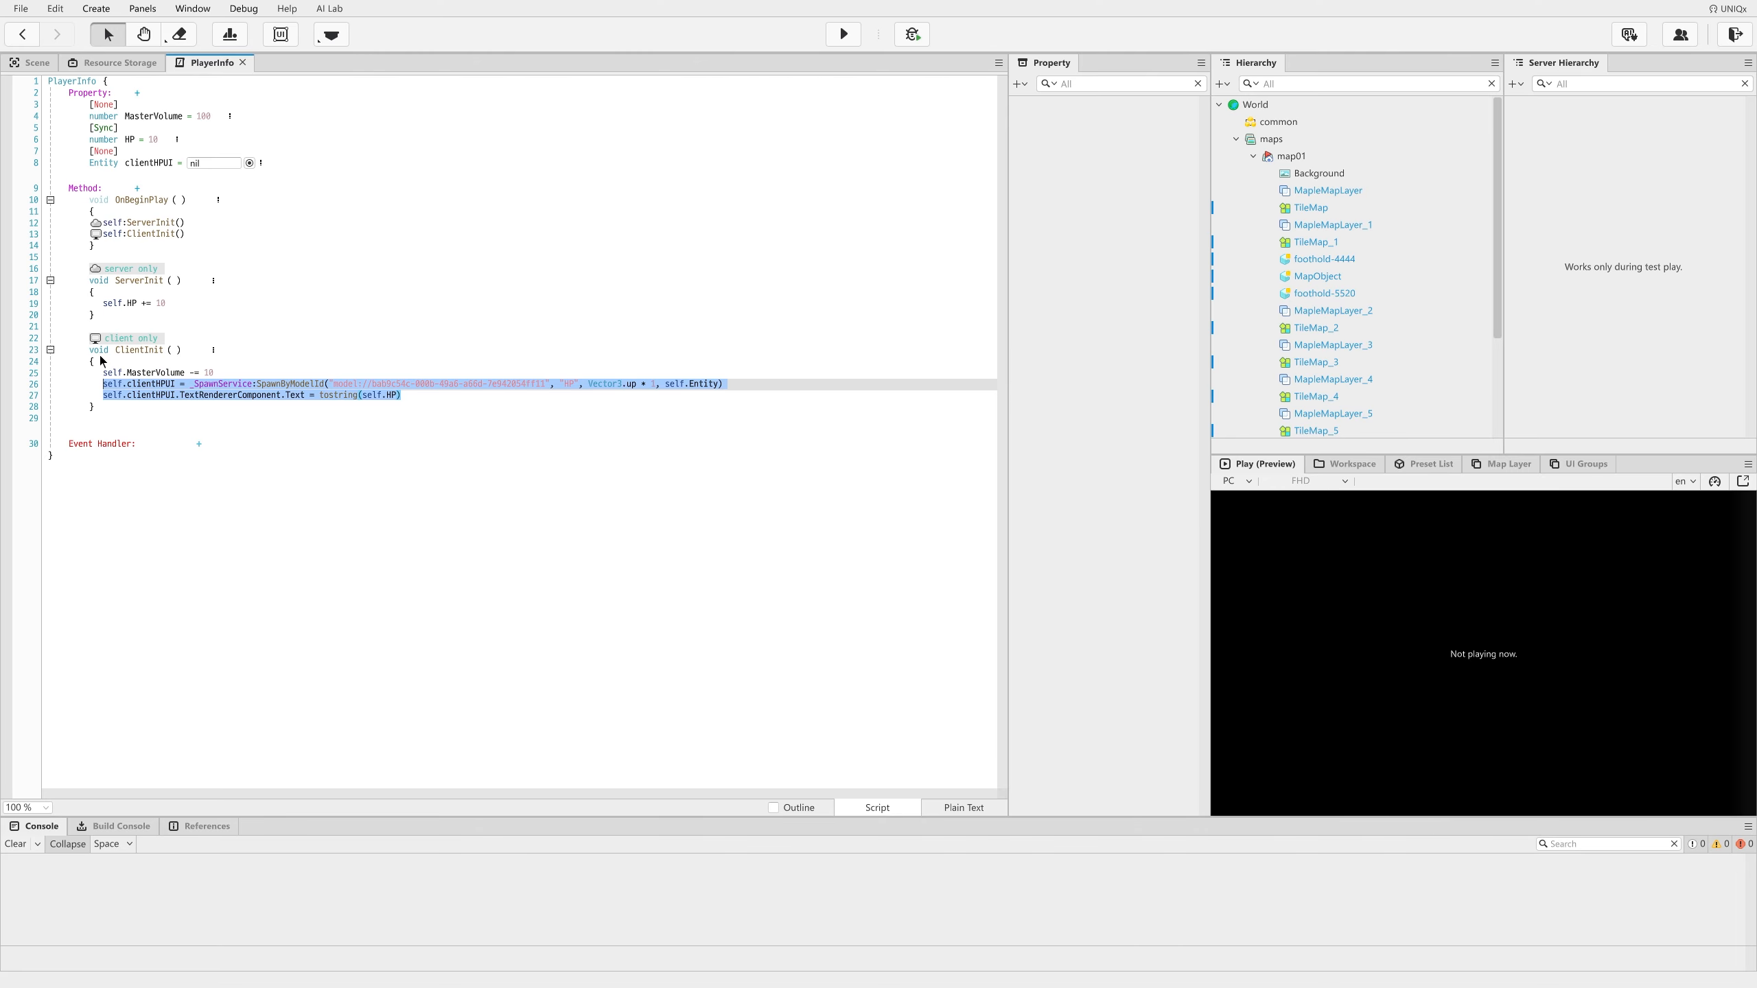
key(ctrl+x)
click(188, 303)
Step: Run a test play and inspect the HP entity under the player in both the server and client hierarchies
click(843, 33)
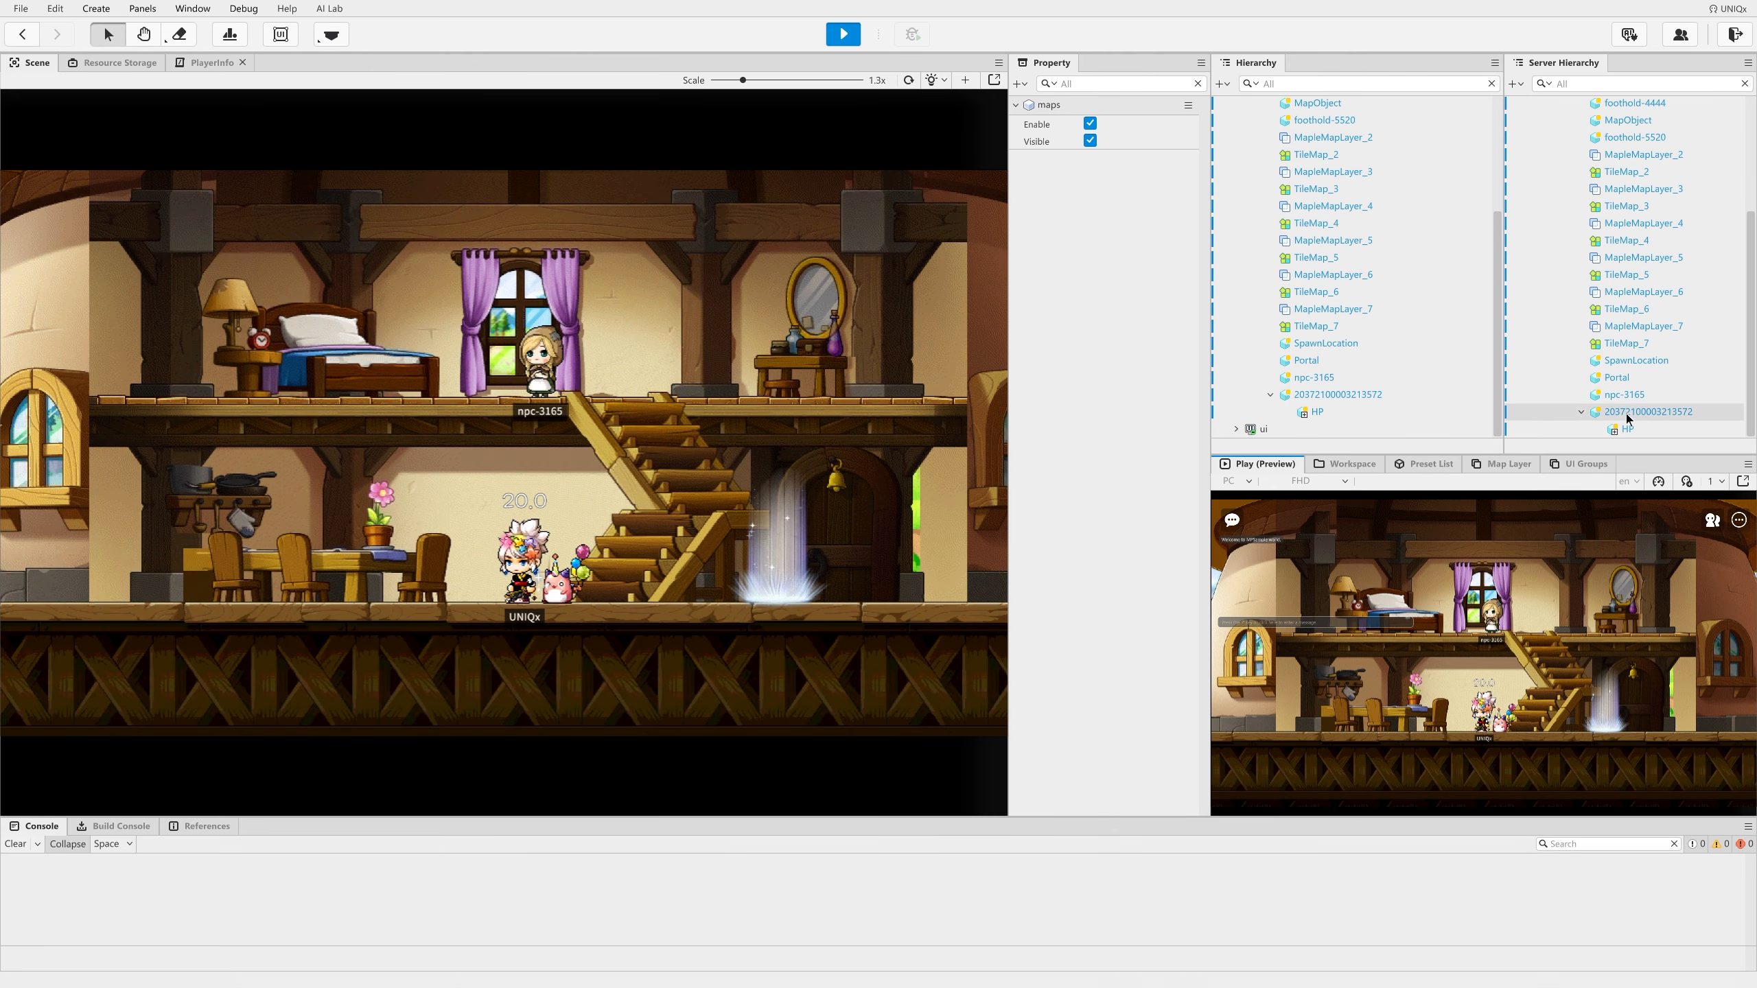
click(1629, 430)
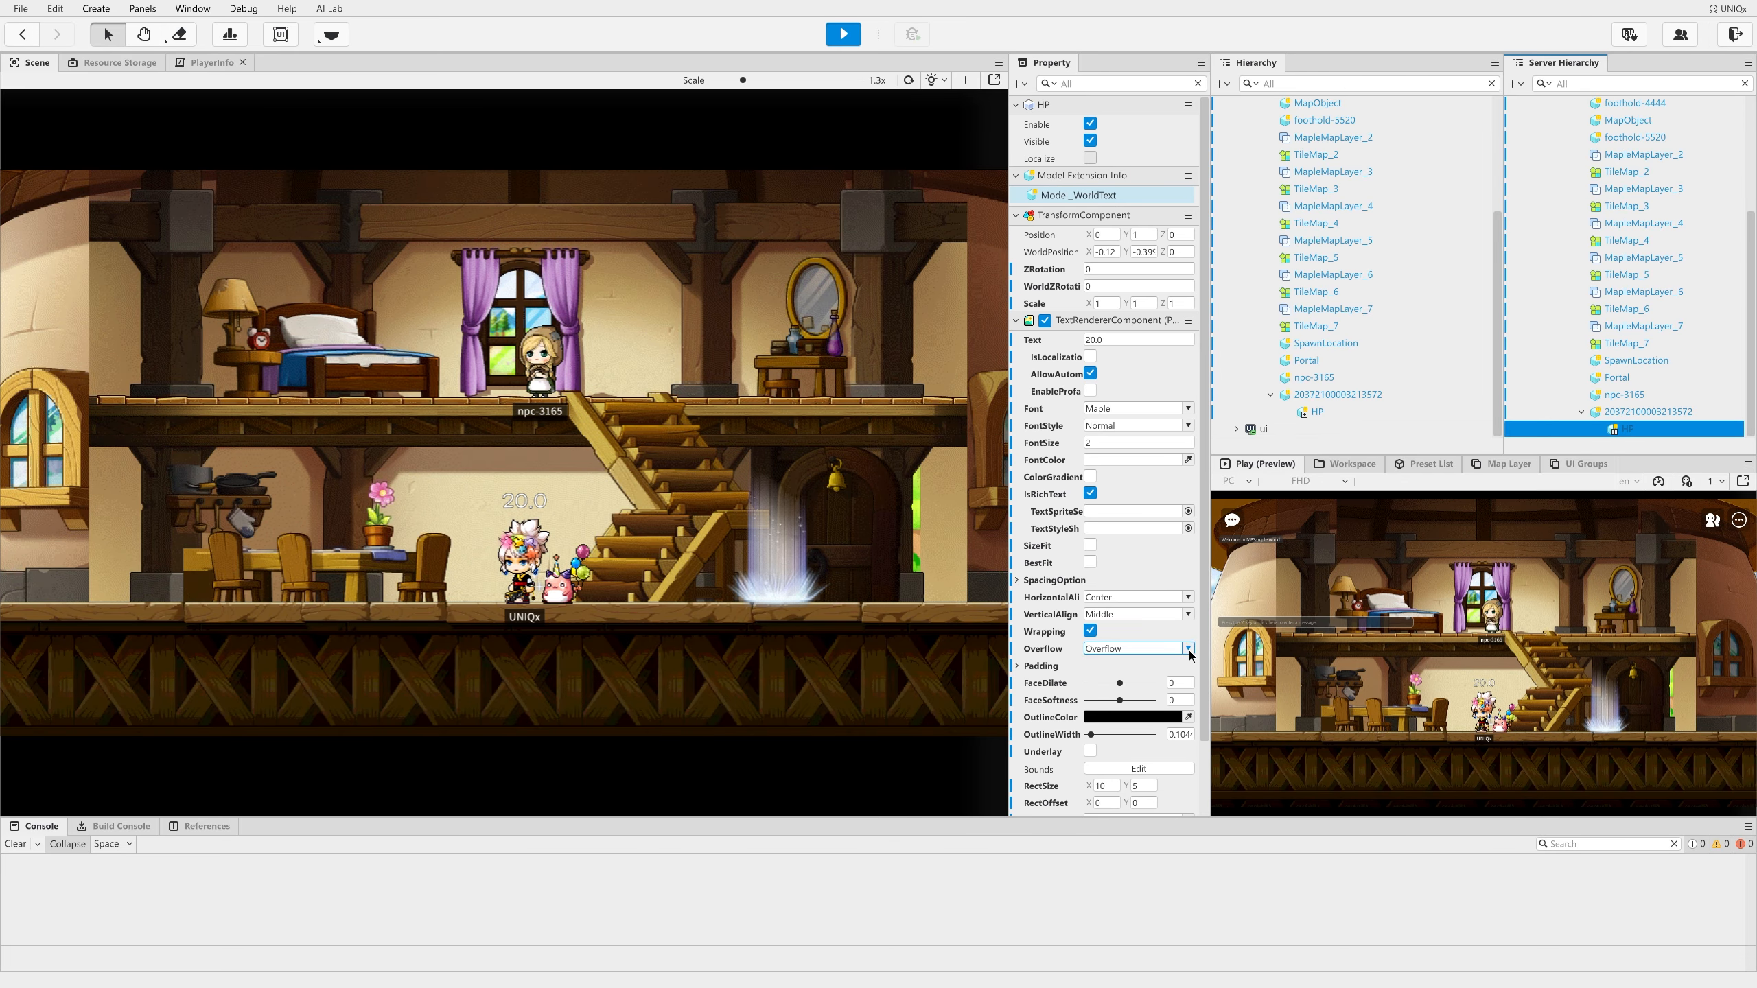
scroll(1031, 499, down, 3)
click(1343, 412)
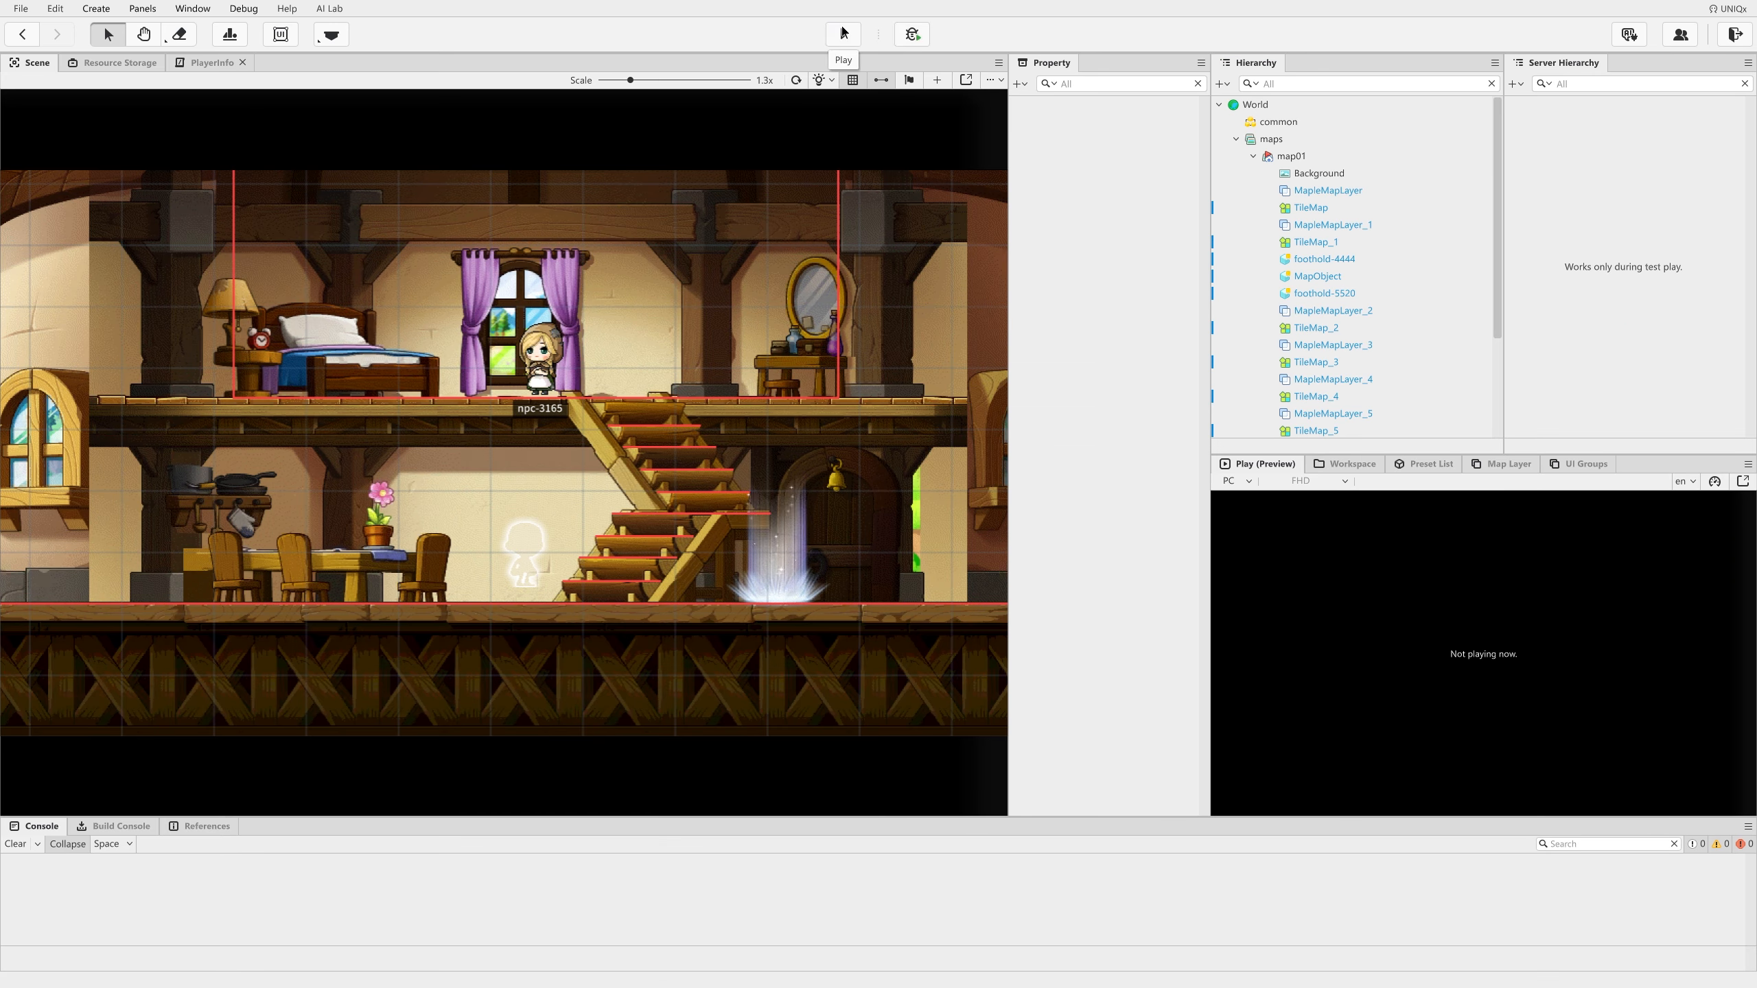
Step: Run a test play, select the HP entity in the server hierarchy and review the ServerInit statements in the PlayerInfo script
click(844, 33)
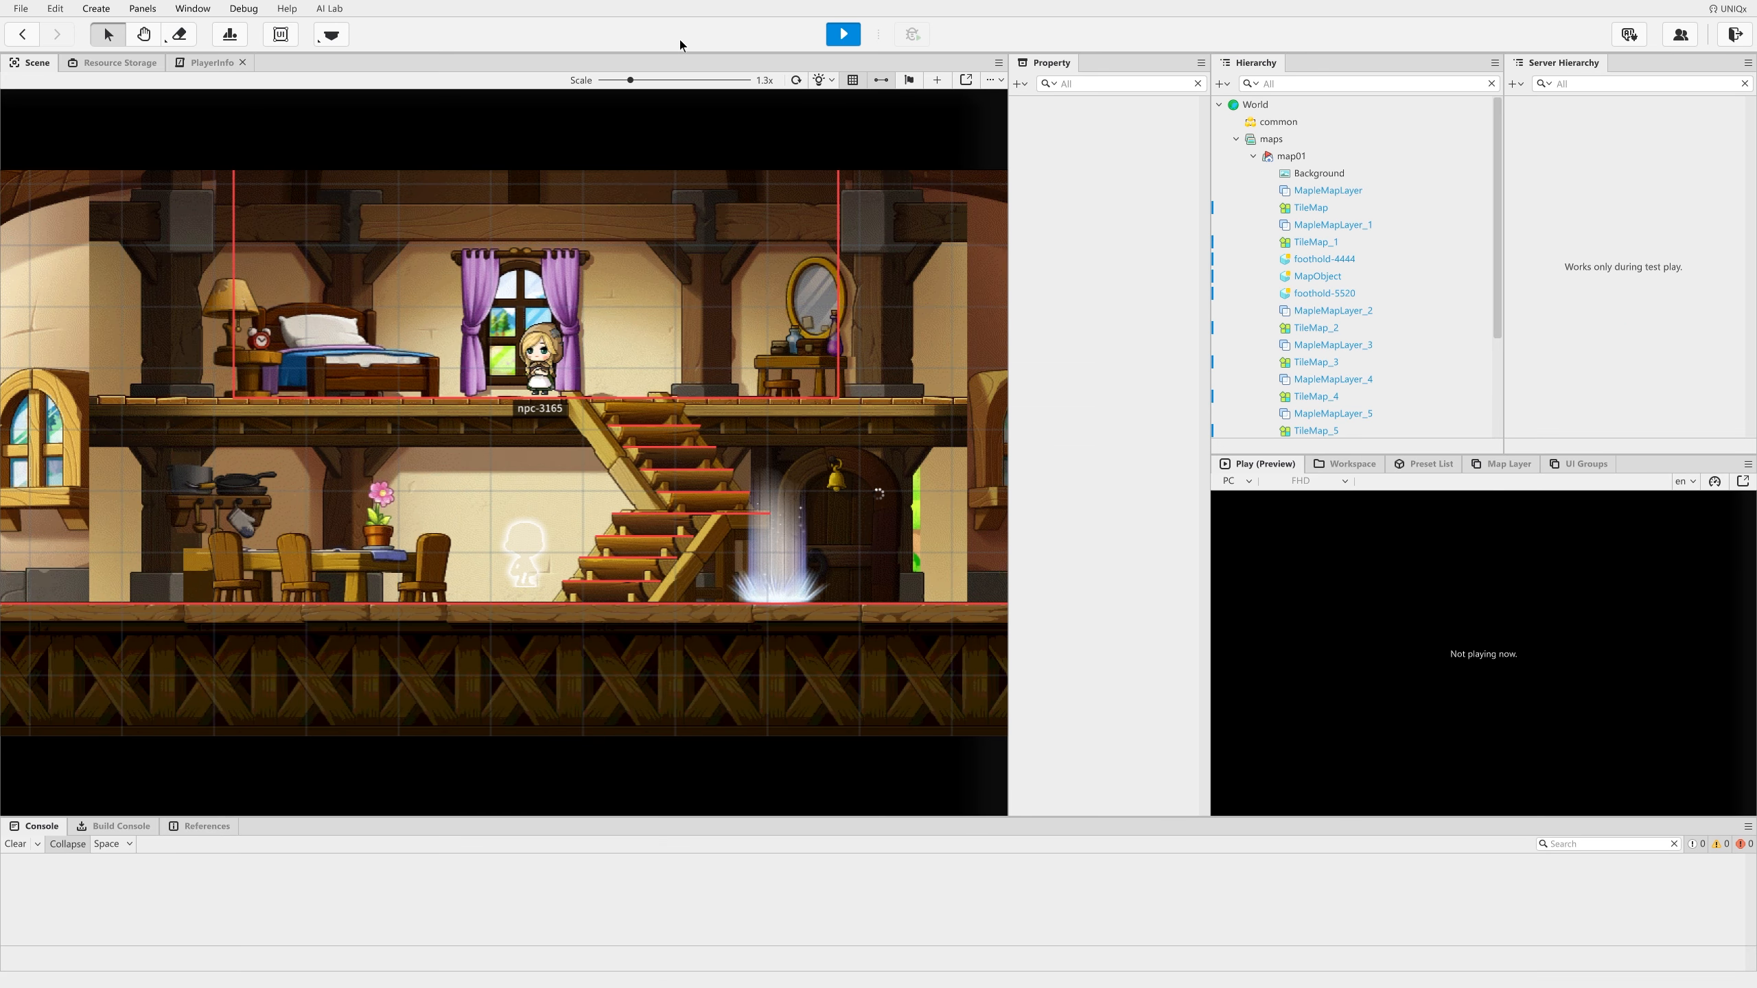
scroll(1611, 345, down, 3)
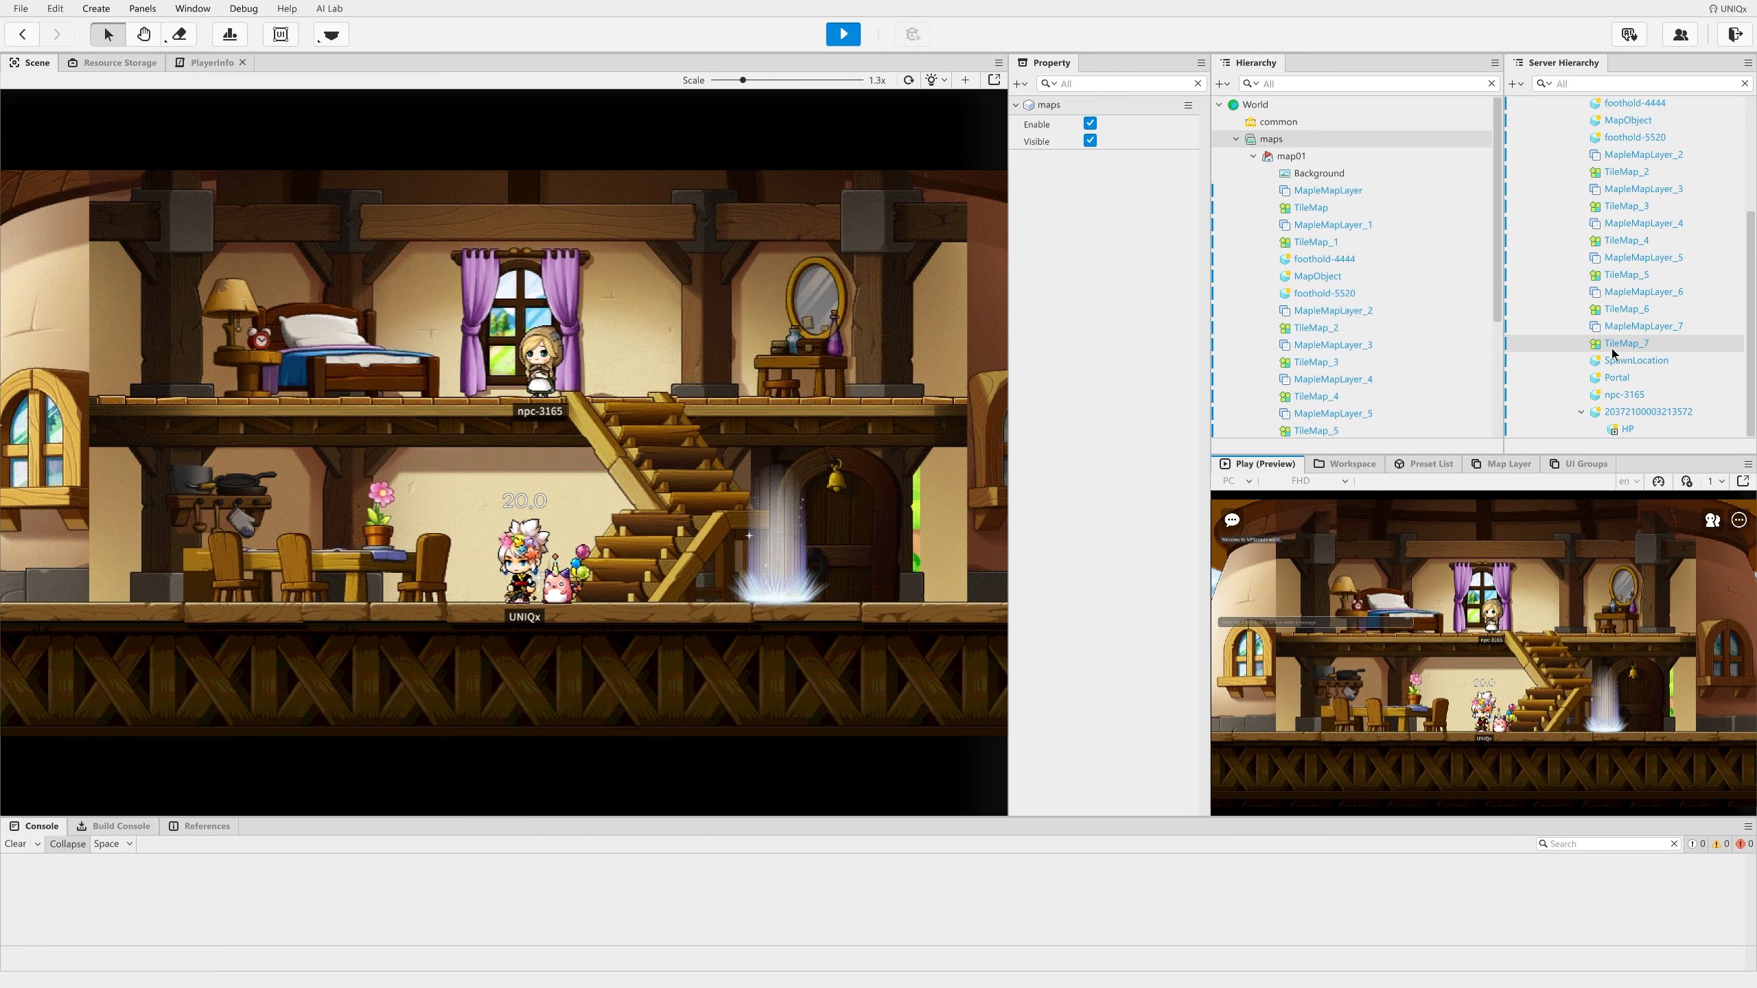
click(1636, 429)
click(211, 62)
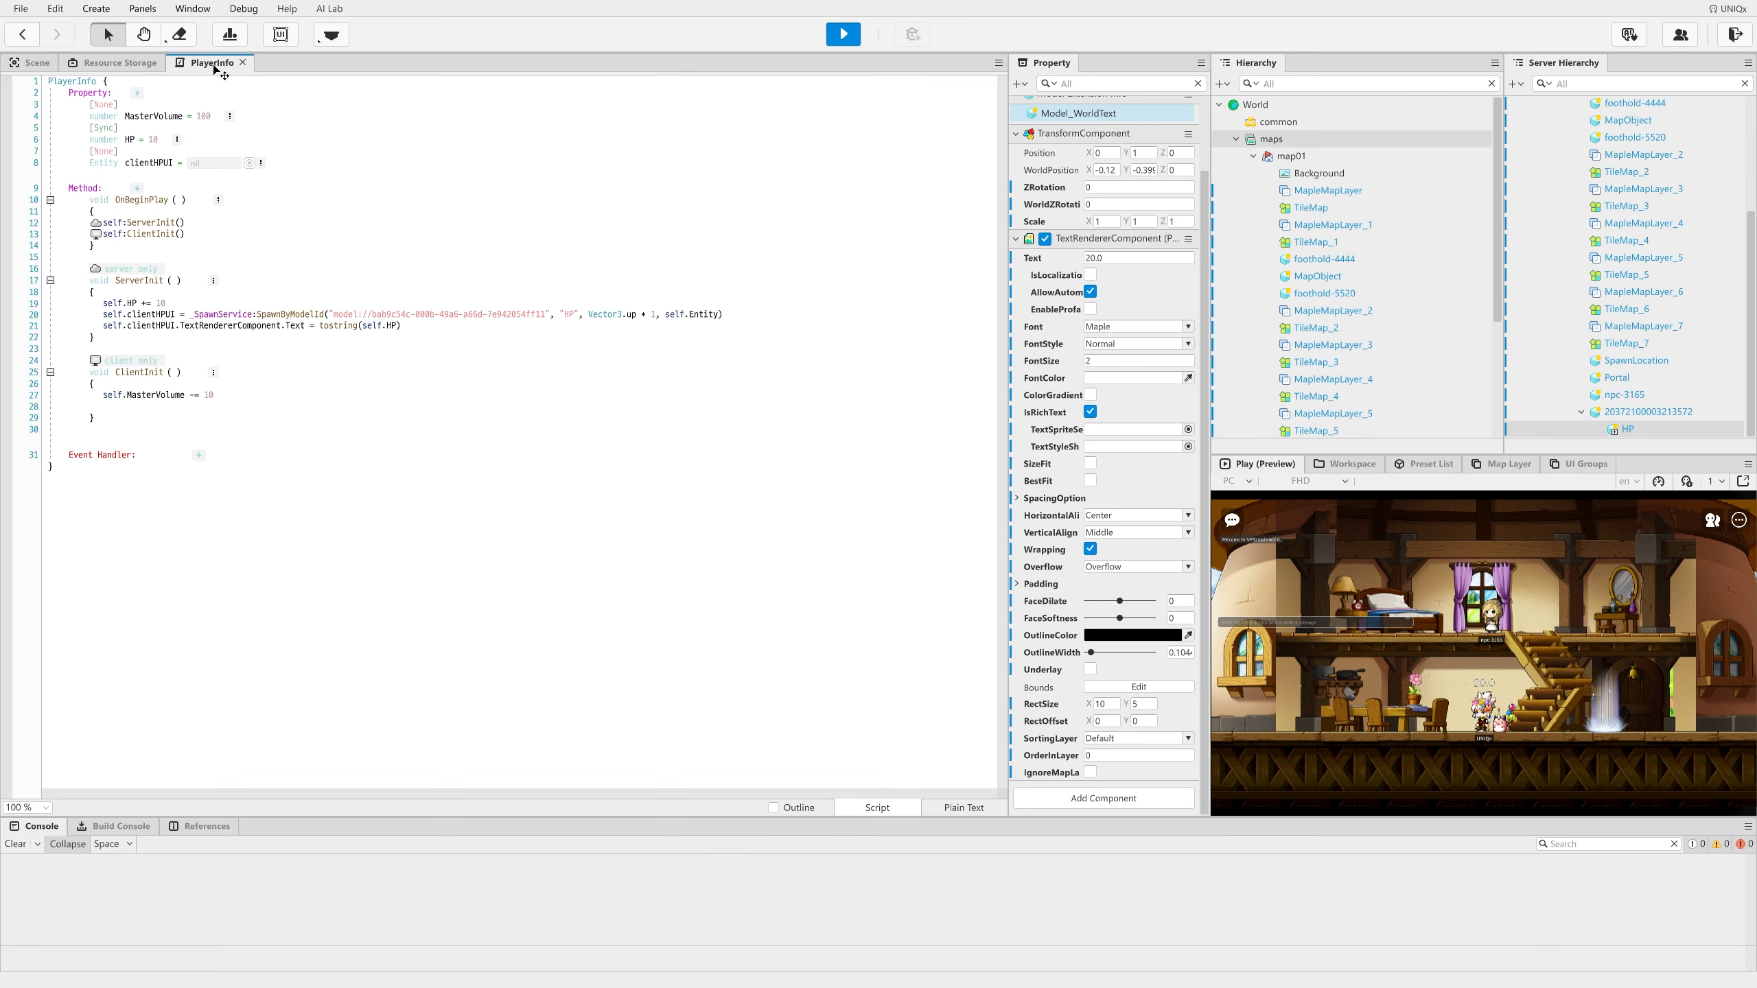
drag(166, 304, 45, 302)
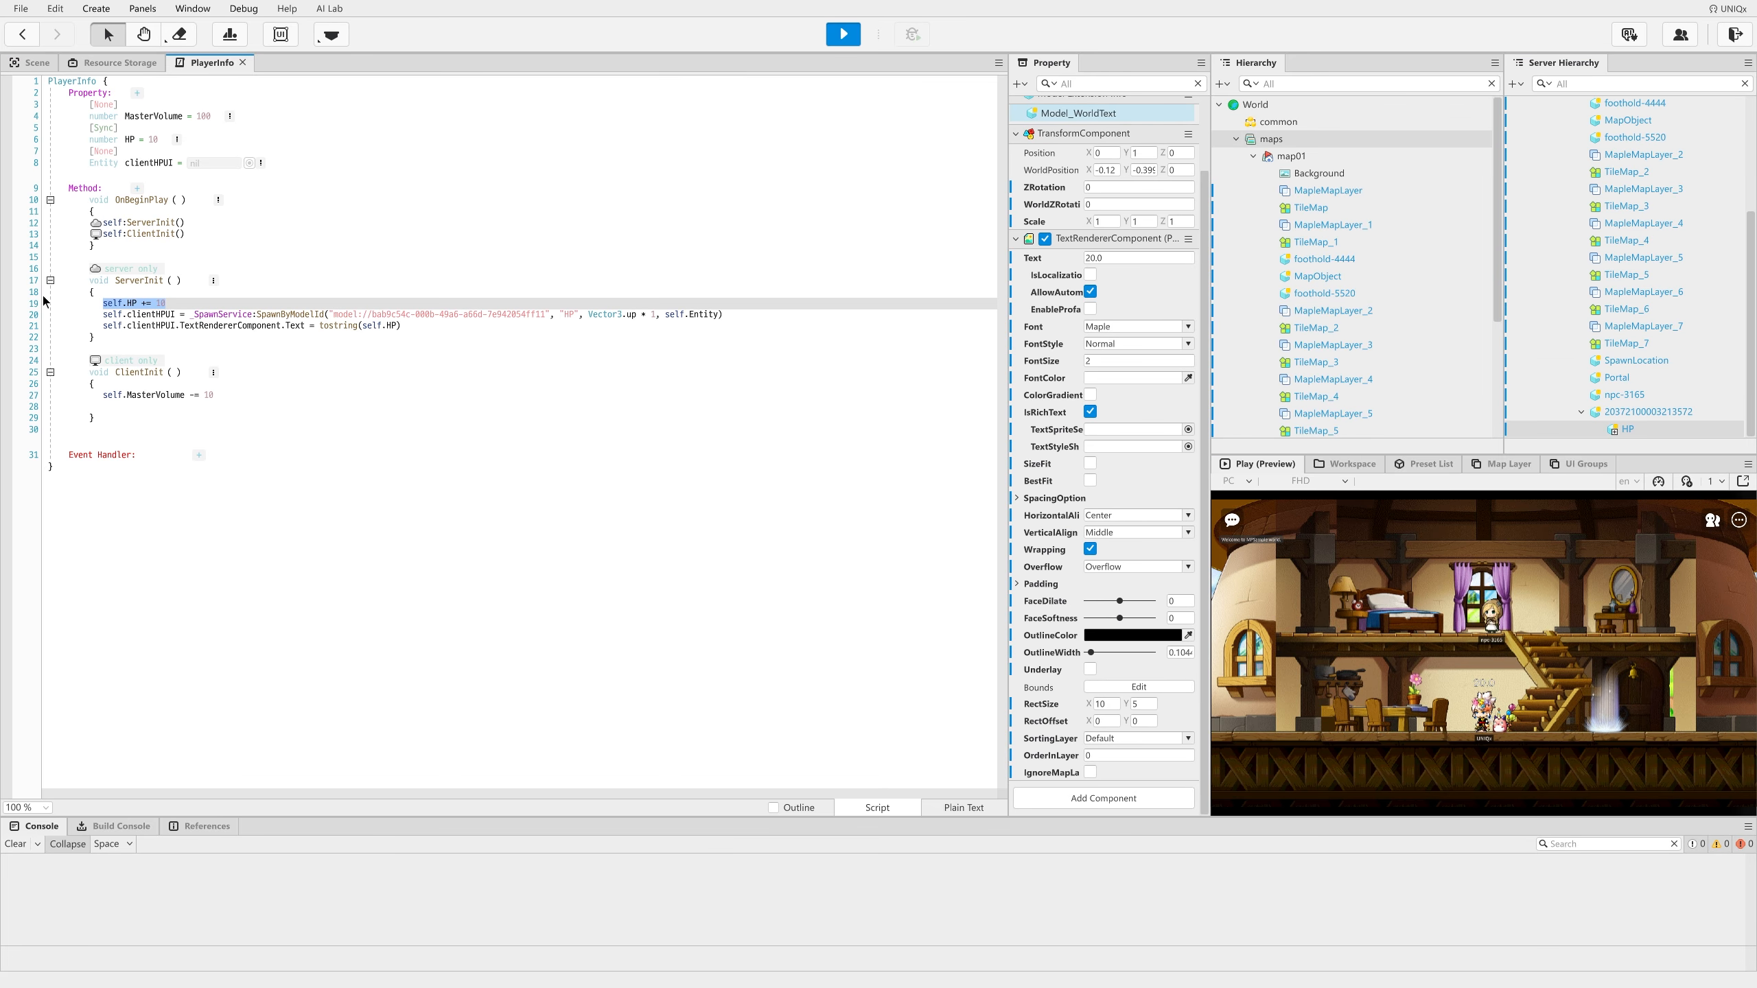
click(346, 318)
click(391, 325)
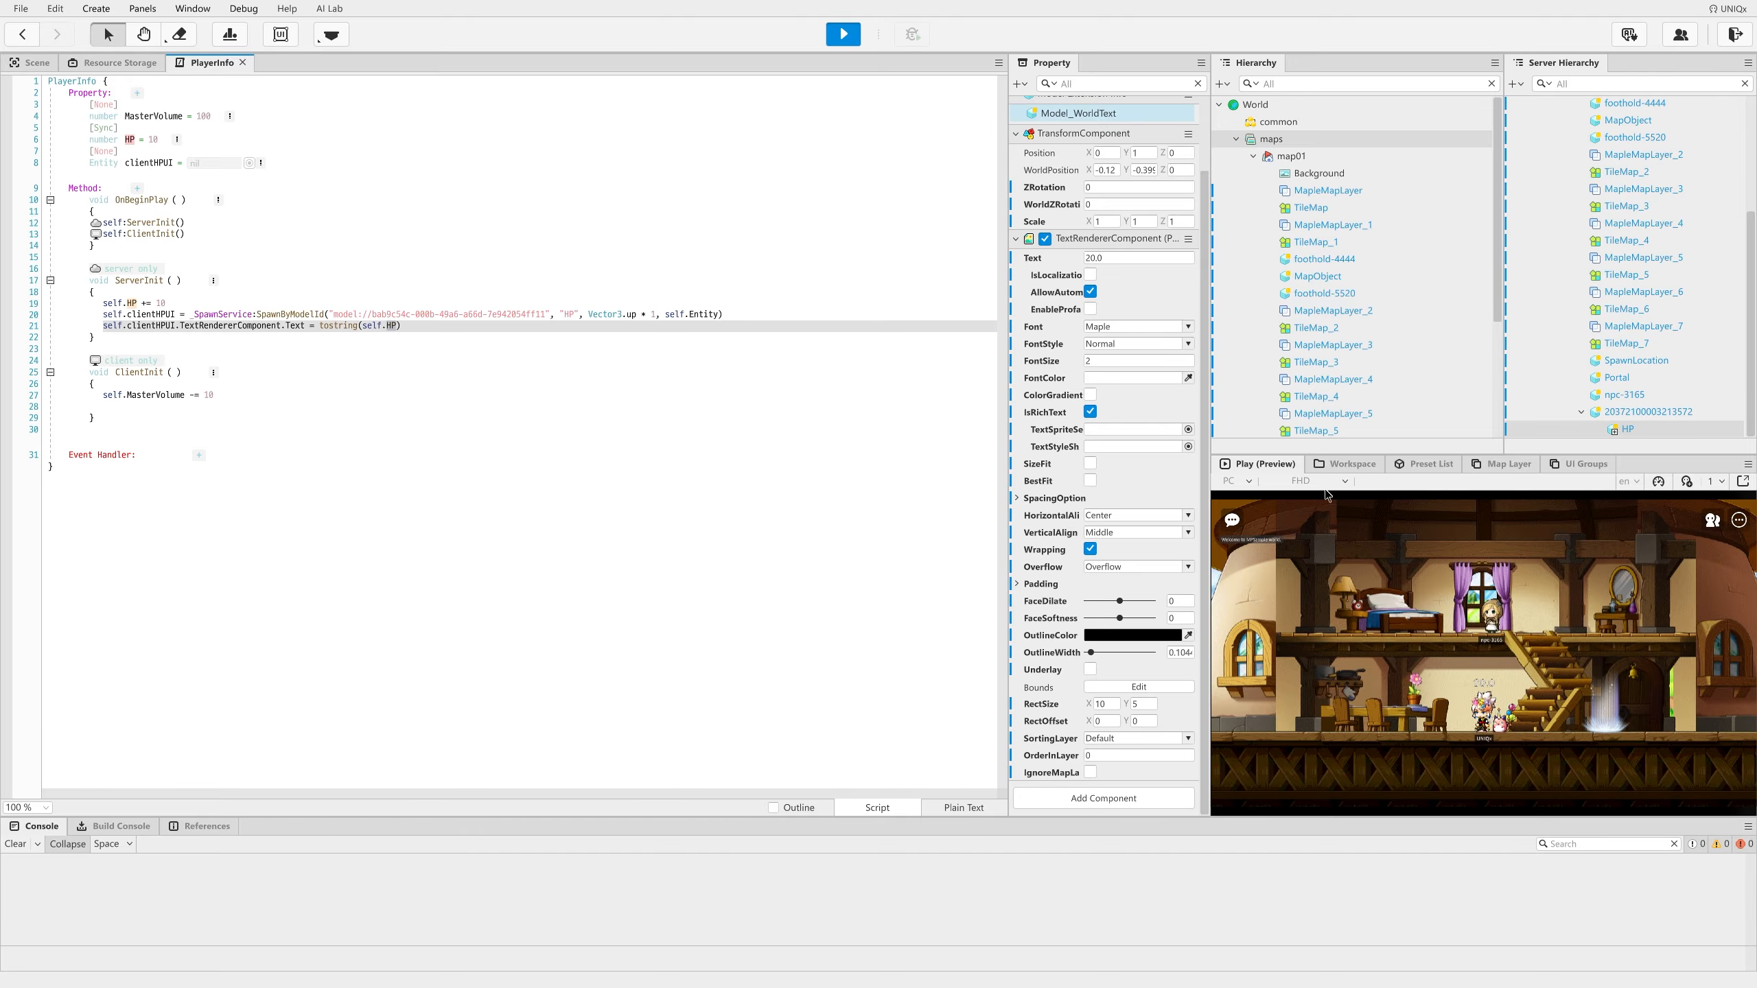
Step: Compare the HP entity under the player in the server hierarchy with the one in the client hierarchy
click(1634, 413)
click(1625, 429)
click(30, 62)
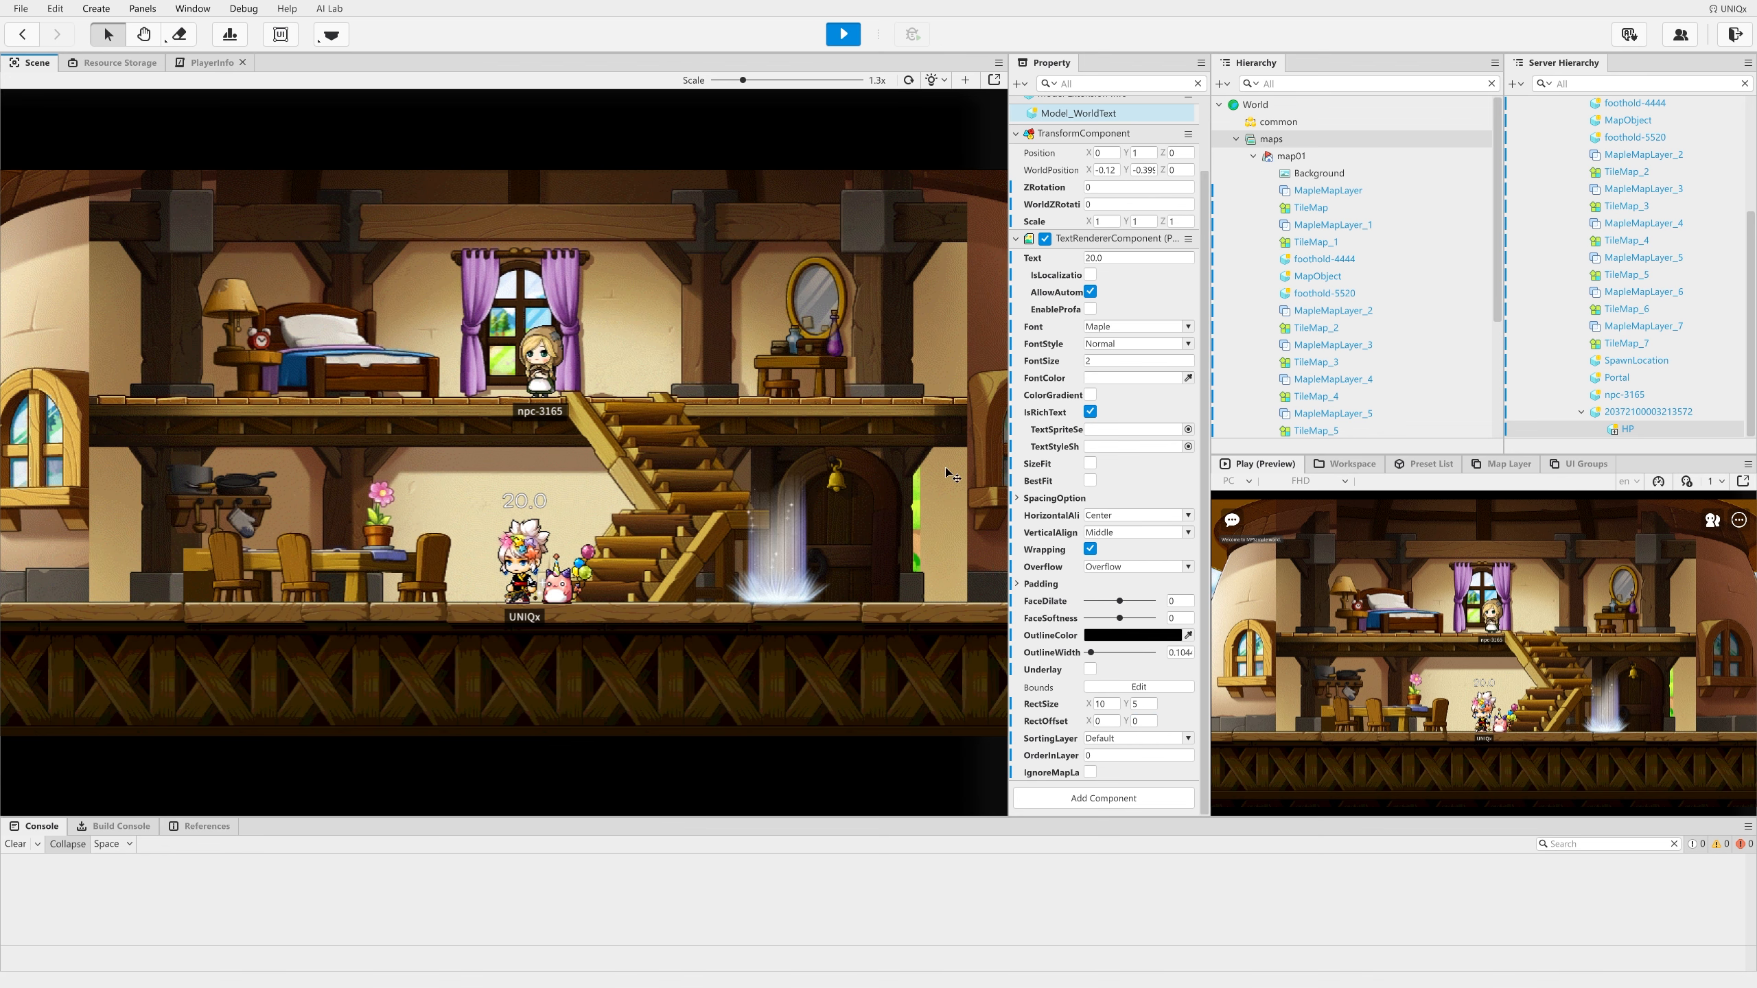
scroll(1301, 418, down, 3)
click(1316, 411)
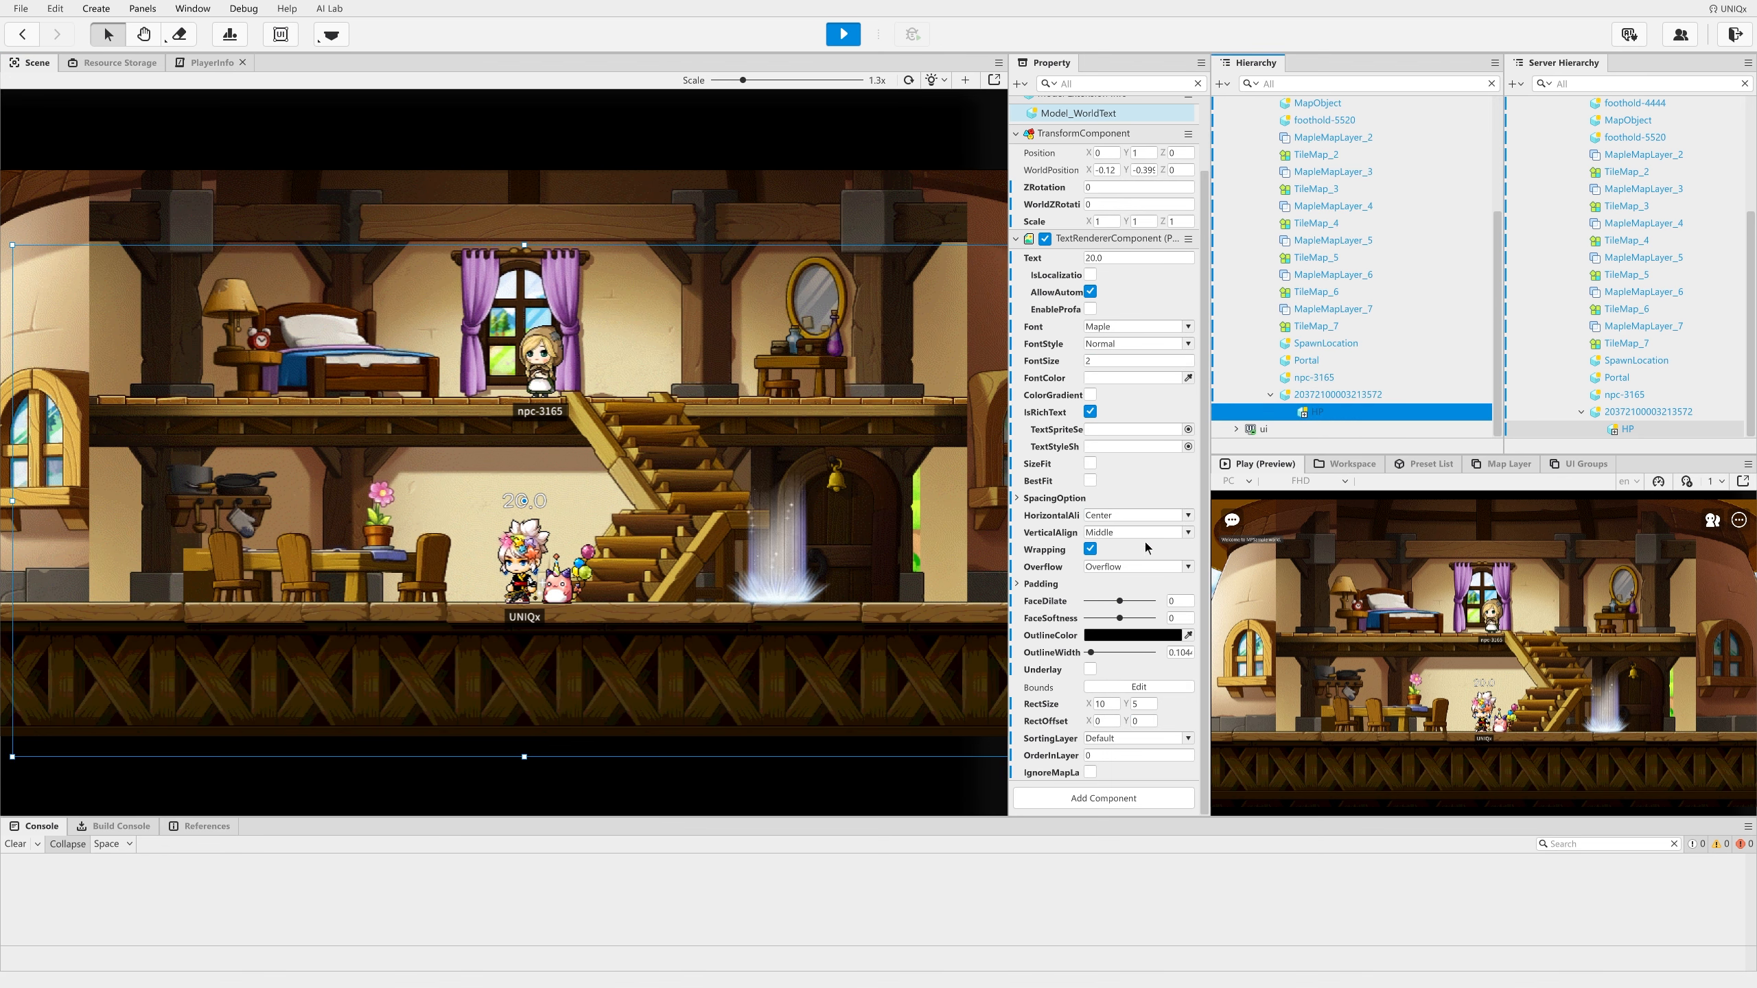
click(1634, 428)
Step: Stop the test play and move the clientHPUI spawn and text statements from ServerInit back to ClientInit, after the MasterVolume statement
click(843, 35)
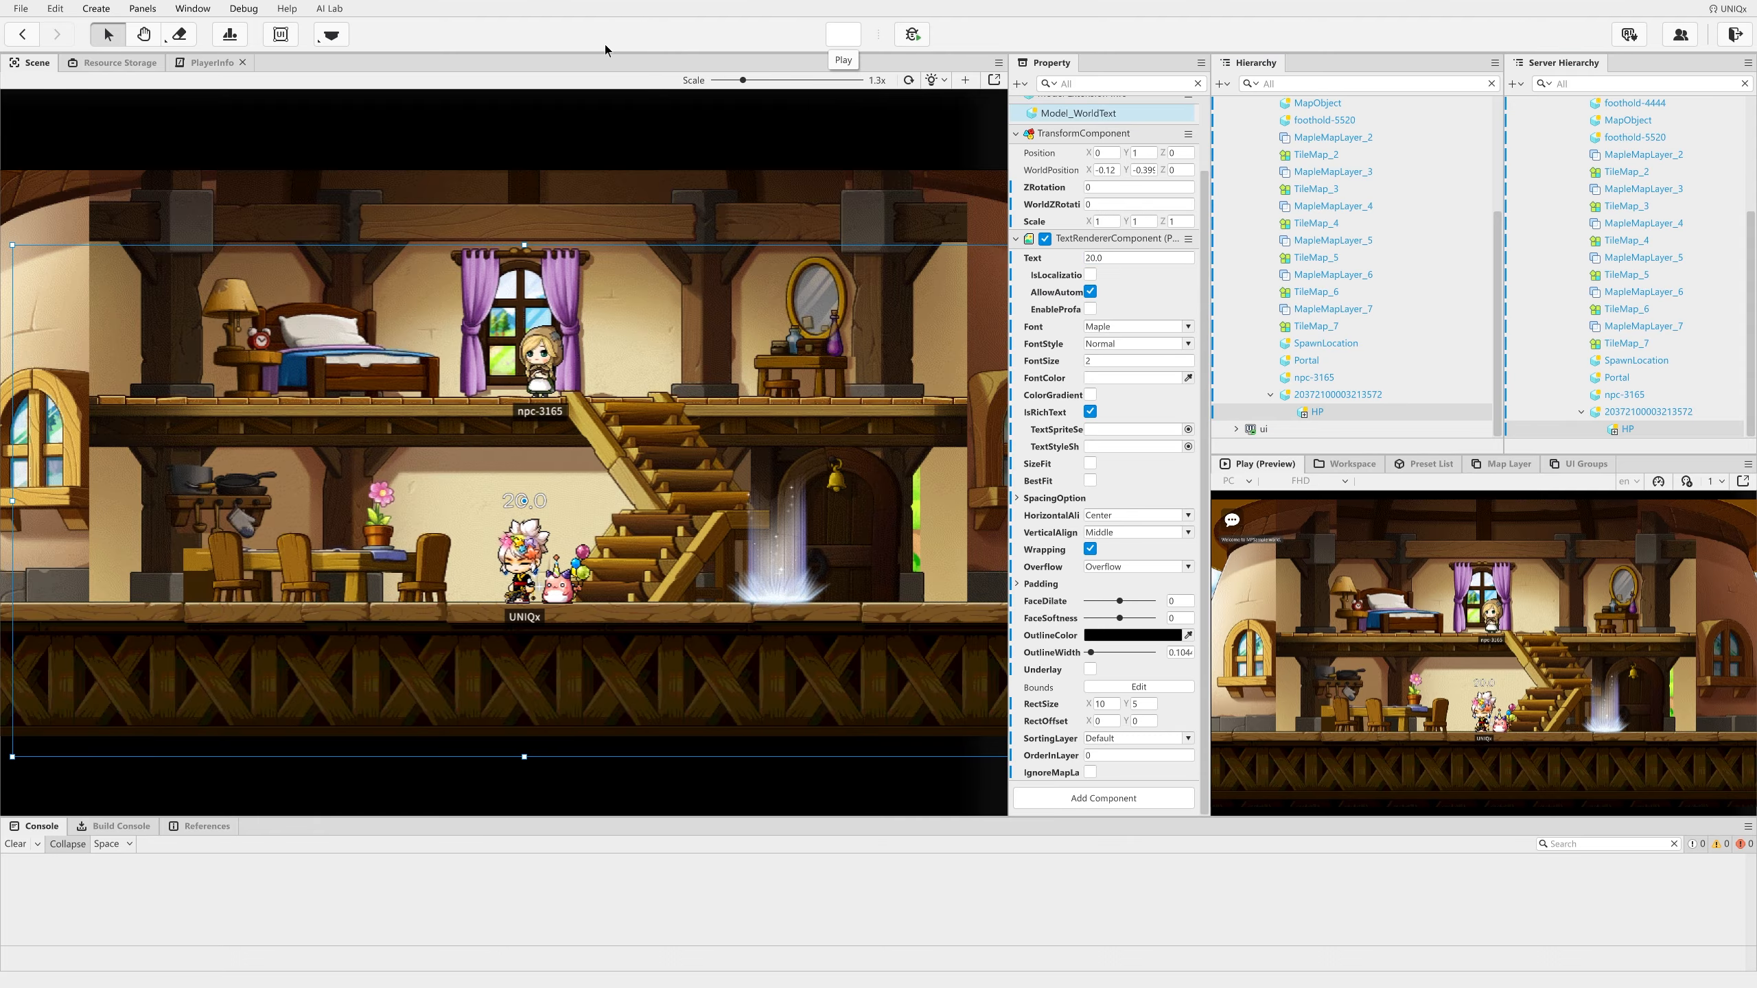
click(201, 63)
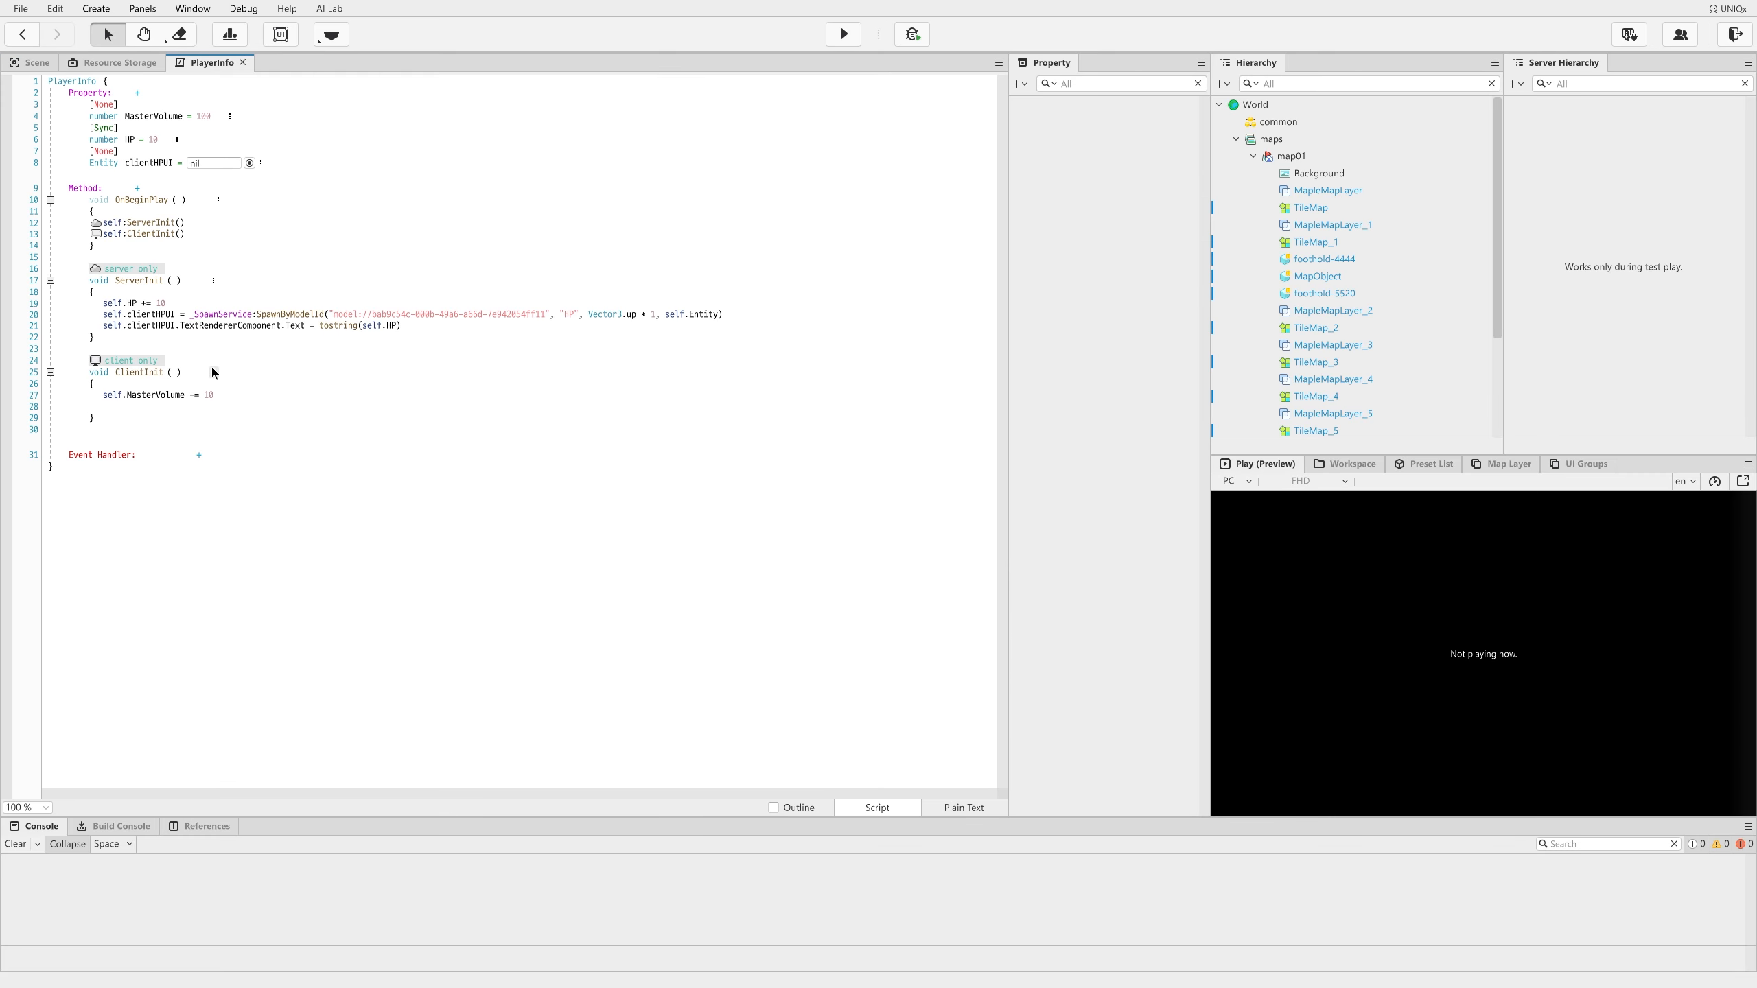
drag(417, 325, 103, 311)
key(ctrl+c)
key(BackSpace)
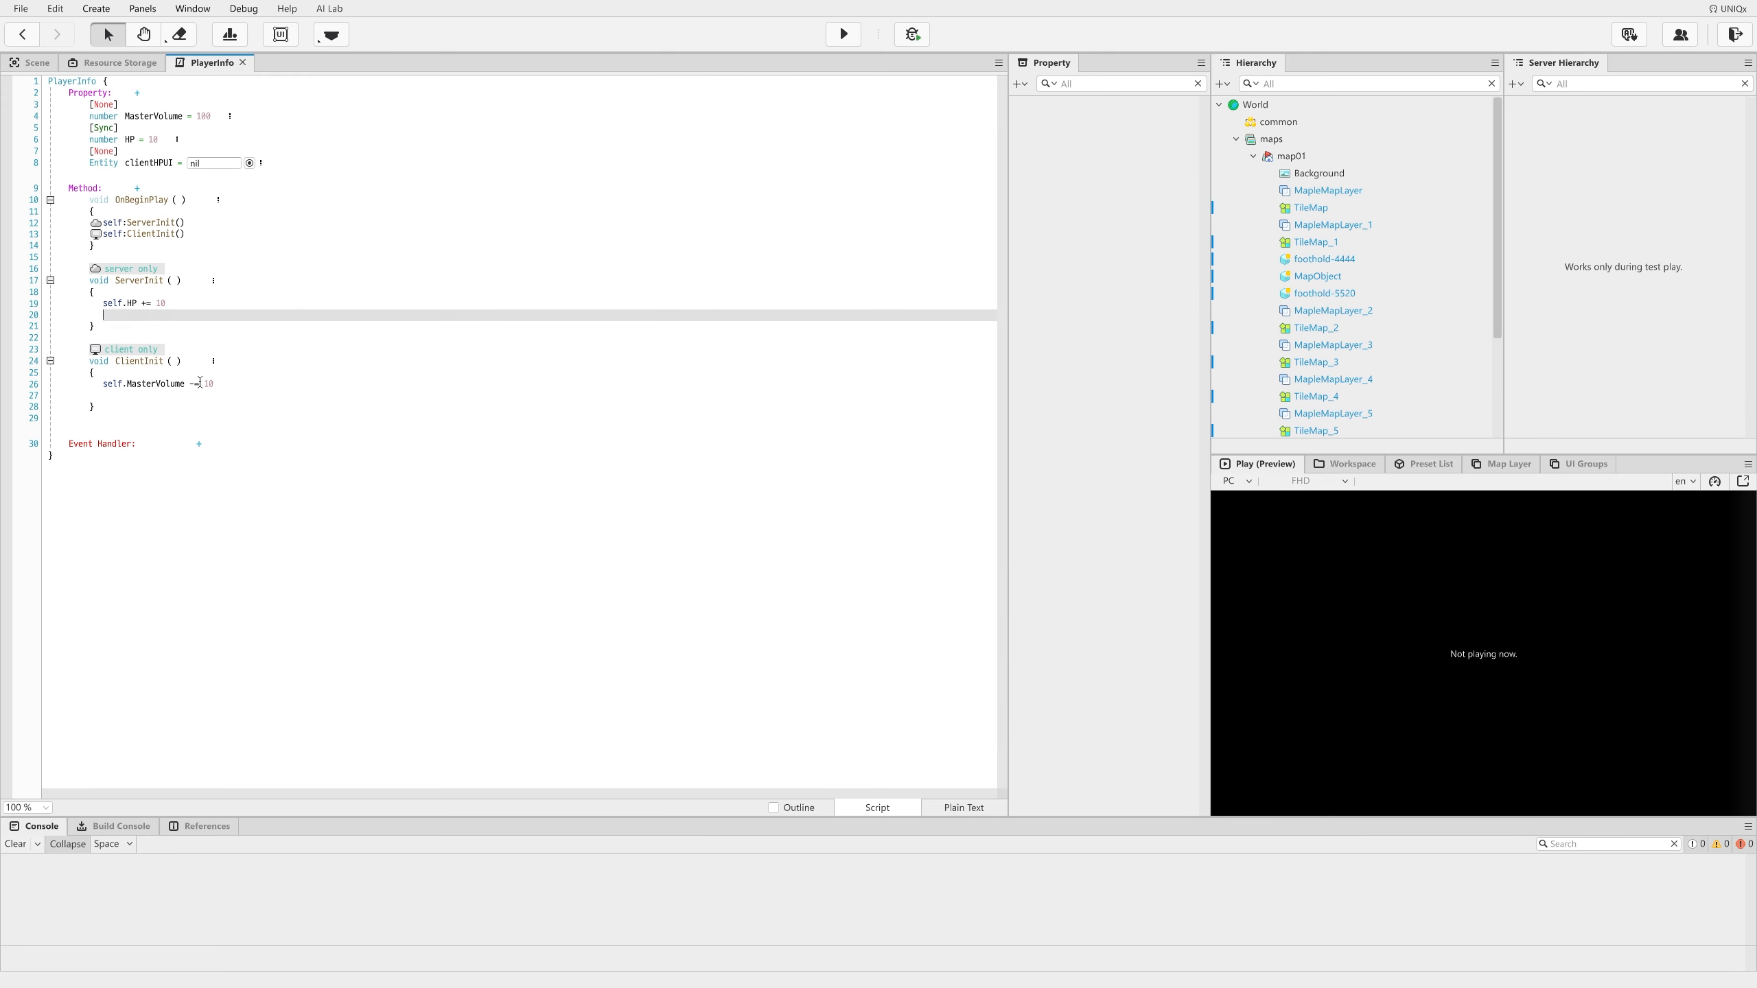
click(240, 386)
key(ctrl+v)
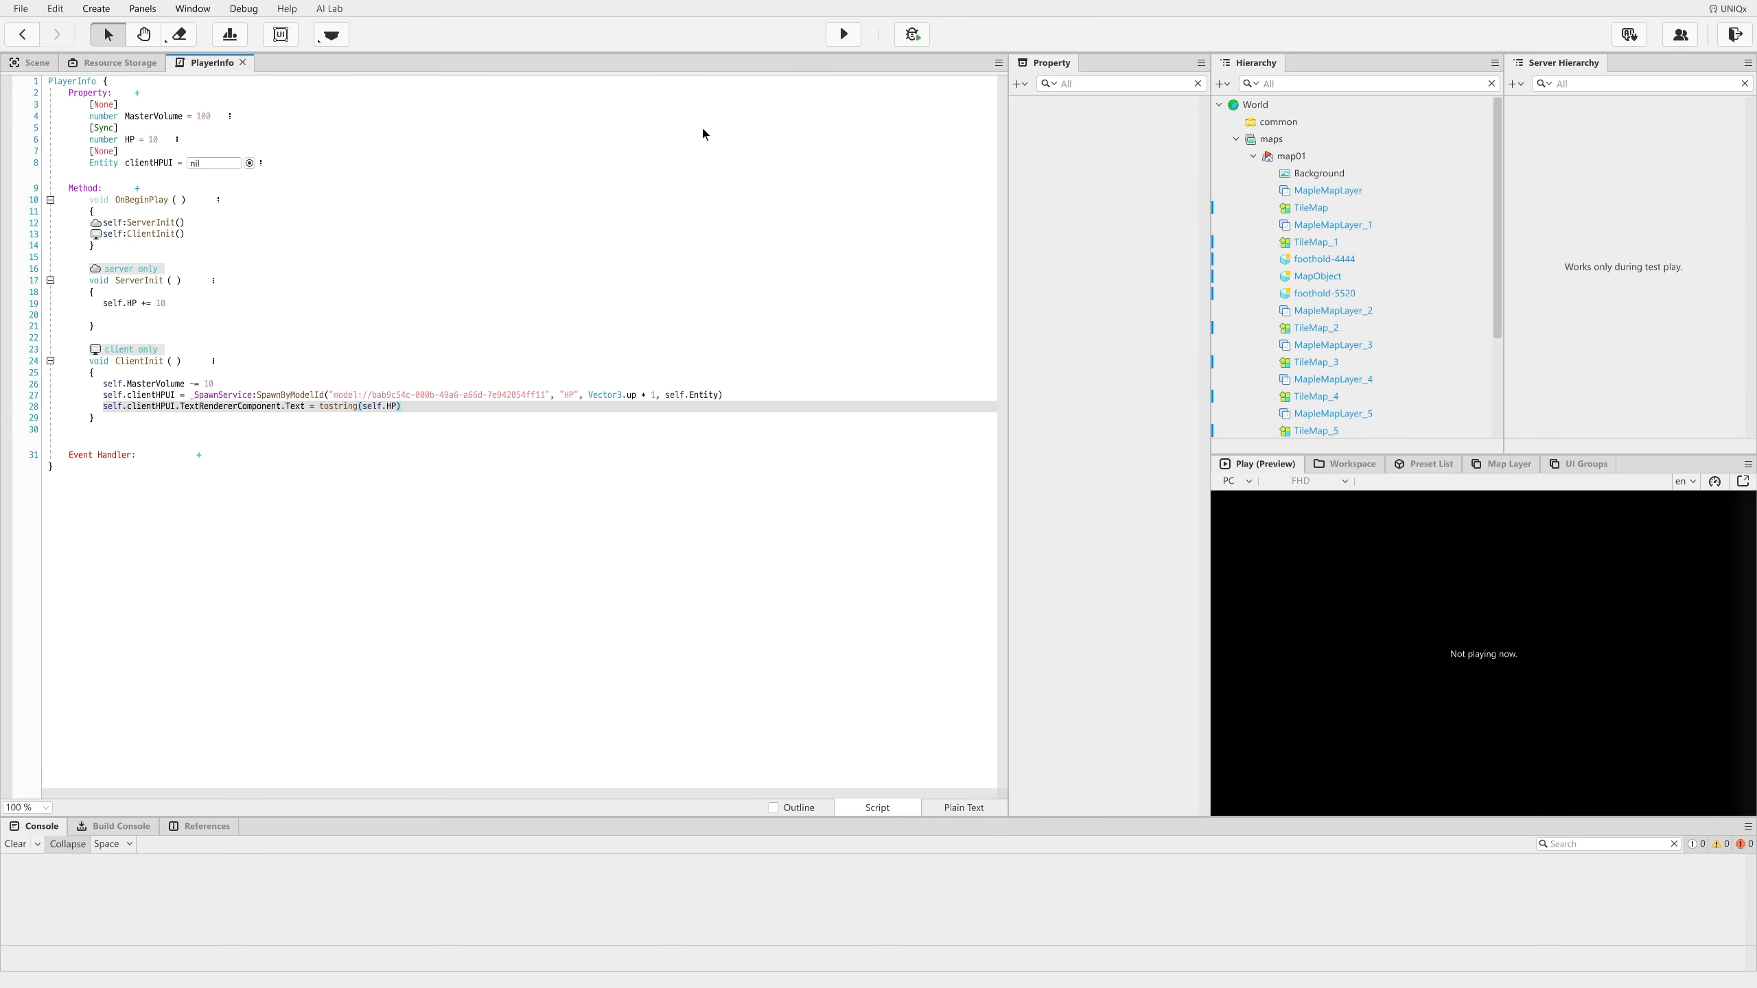
Step: Run a test play and inspect the player entity's PlayerInfo properties in the client hierarchy
click(843, 36)
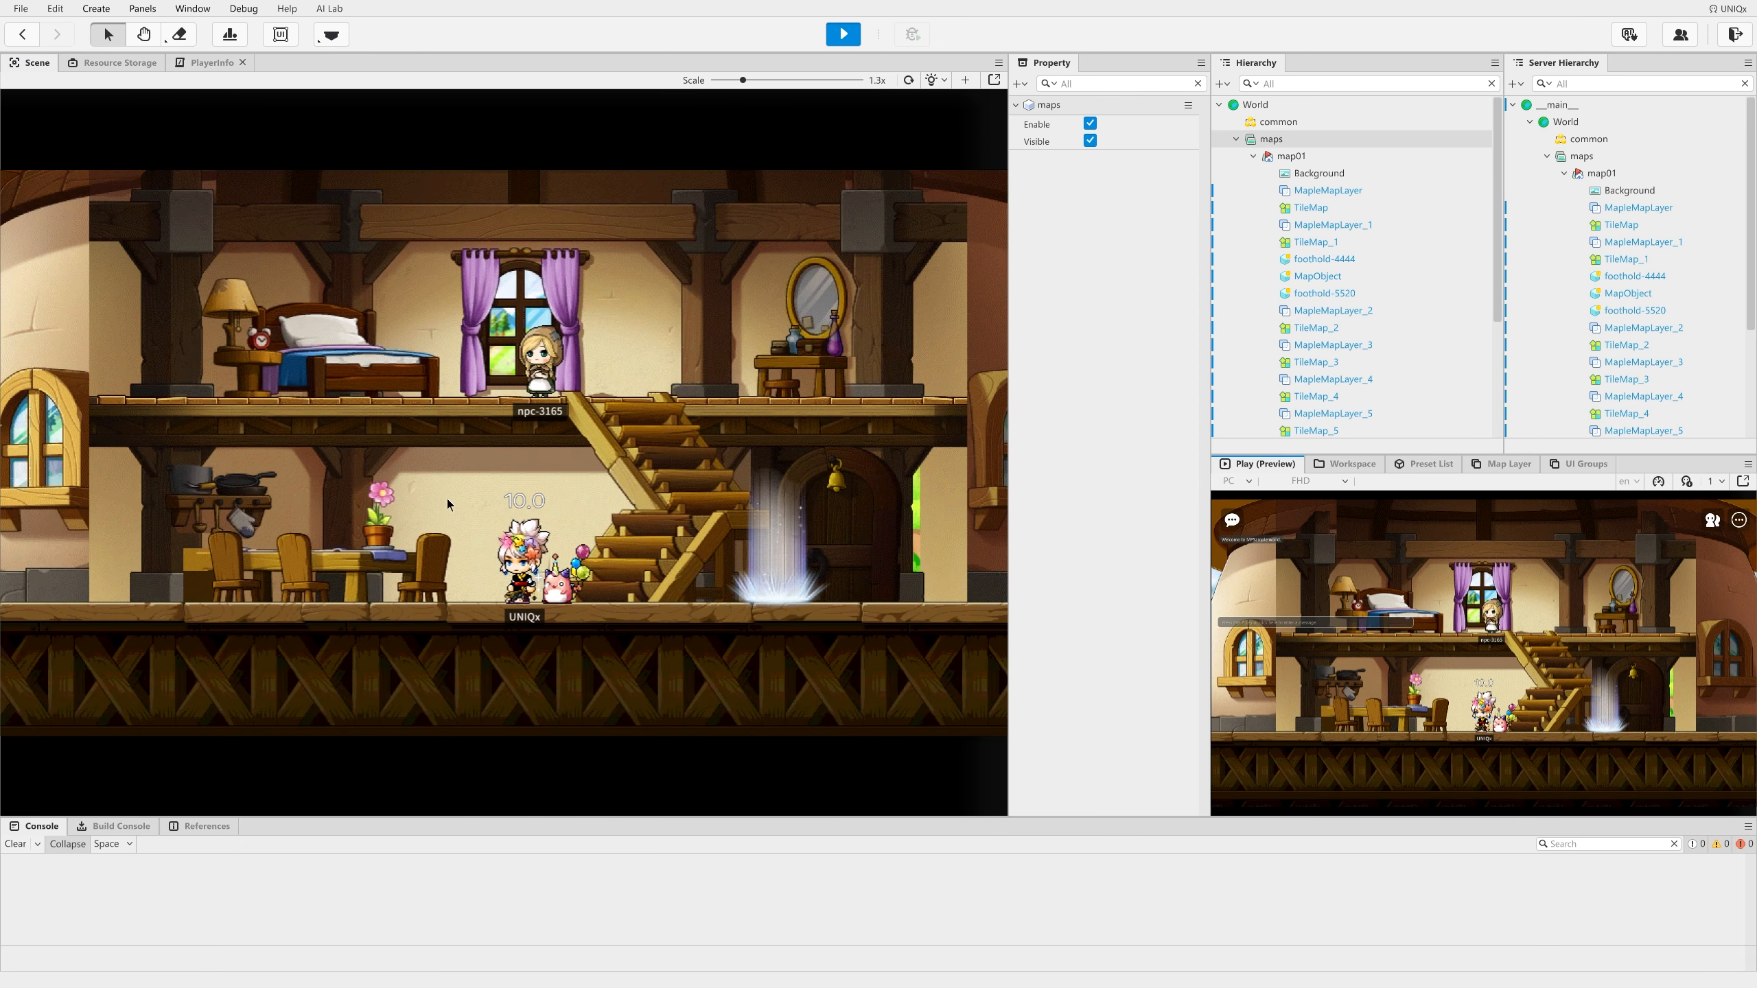
scroll(1430, 341, down, 5)
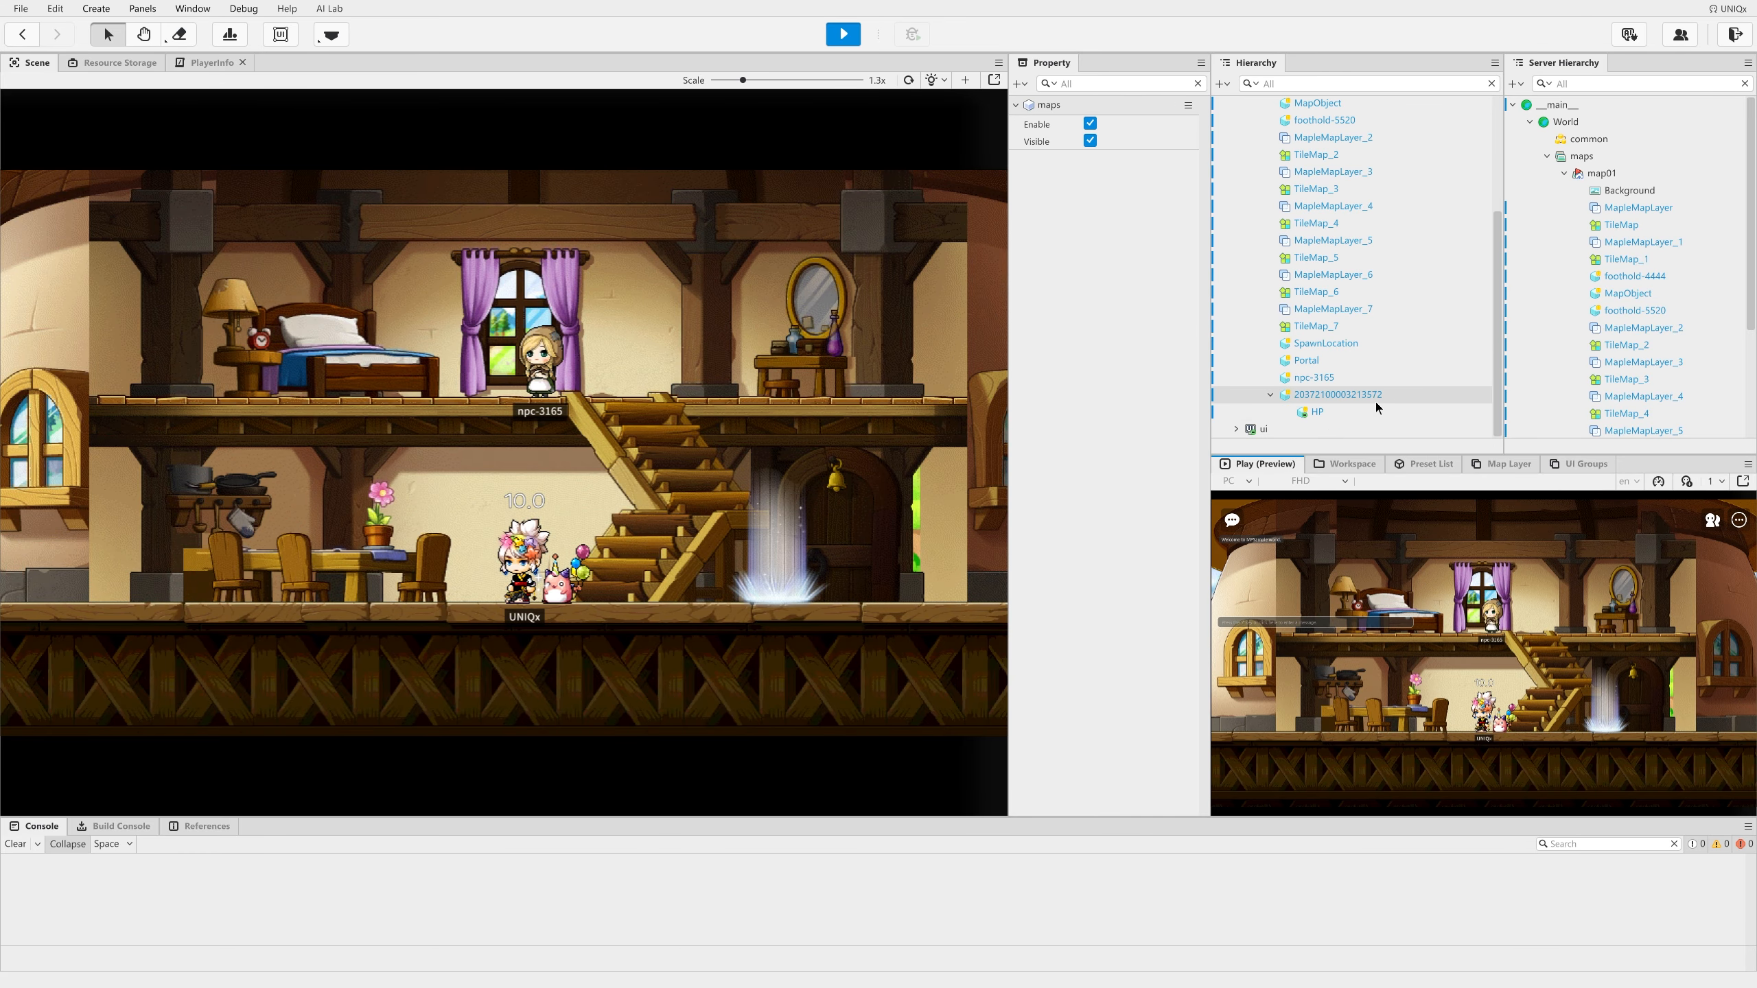
click(1355, 411)
scroll(1097, 494, down, 10)
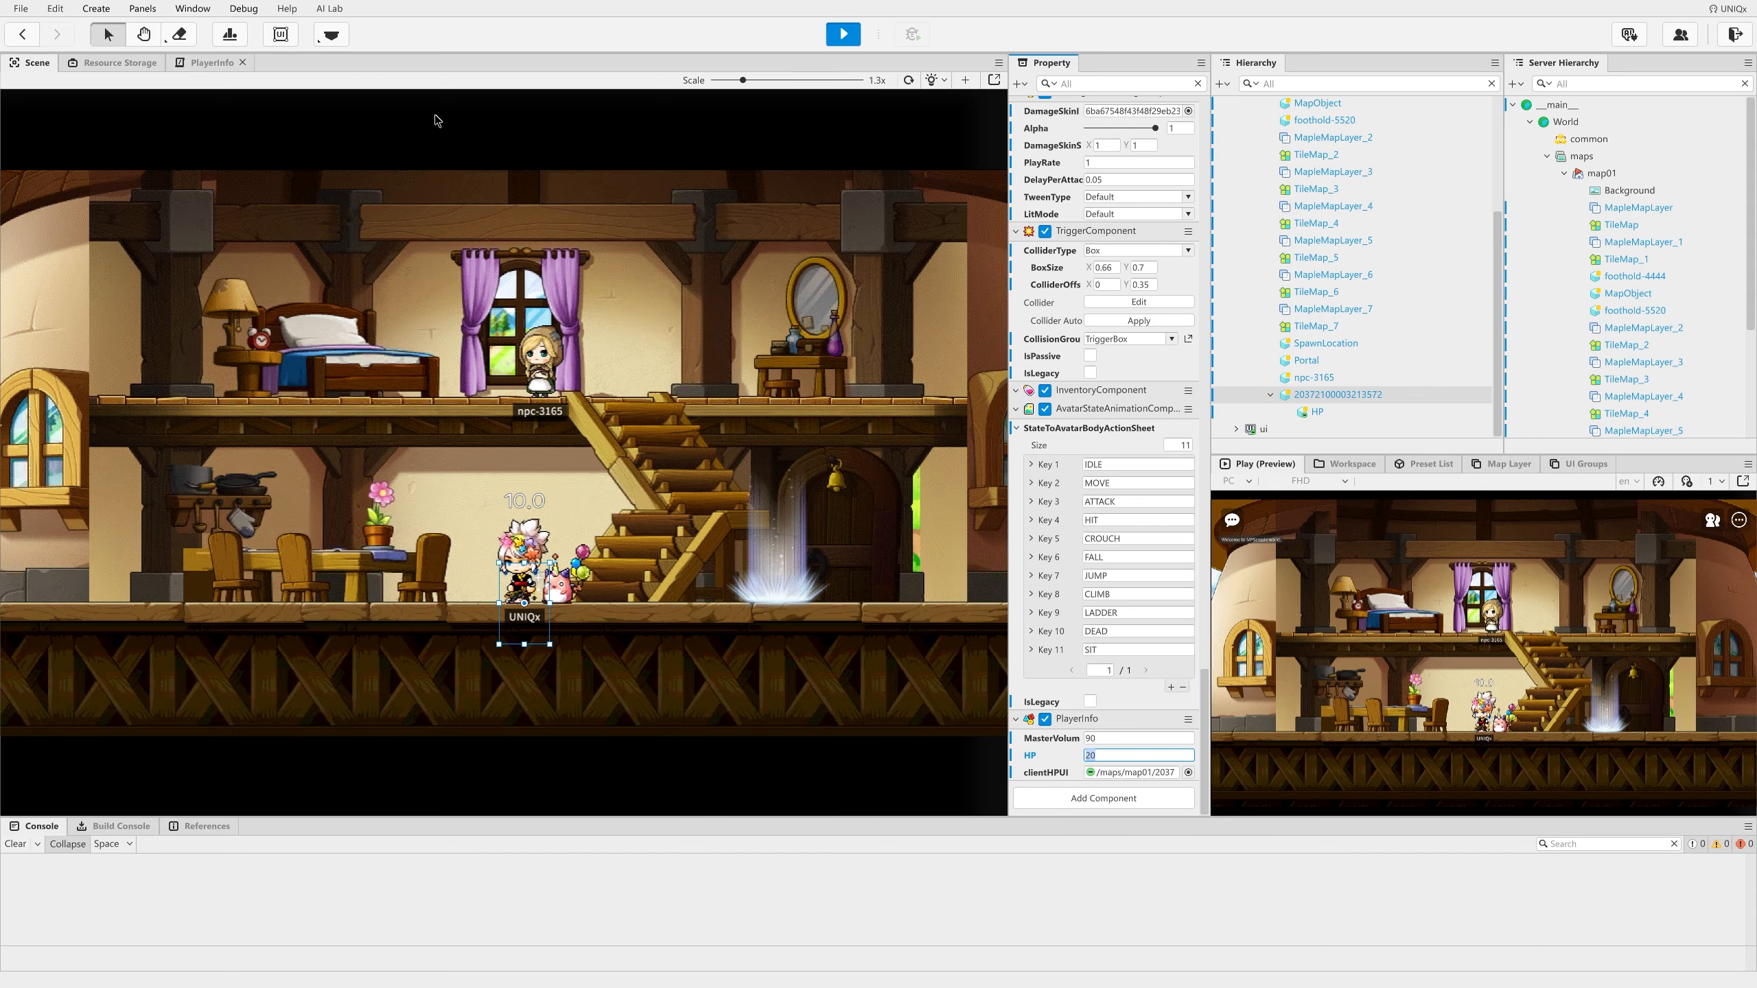
Step: Examine the PlayerInfo script's ClientInit call, the HP statement in ServerInit and the clientHPUI text statement in ClientInit
click(207, 64)
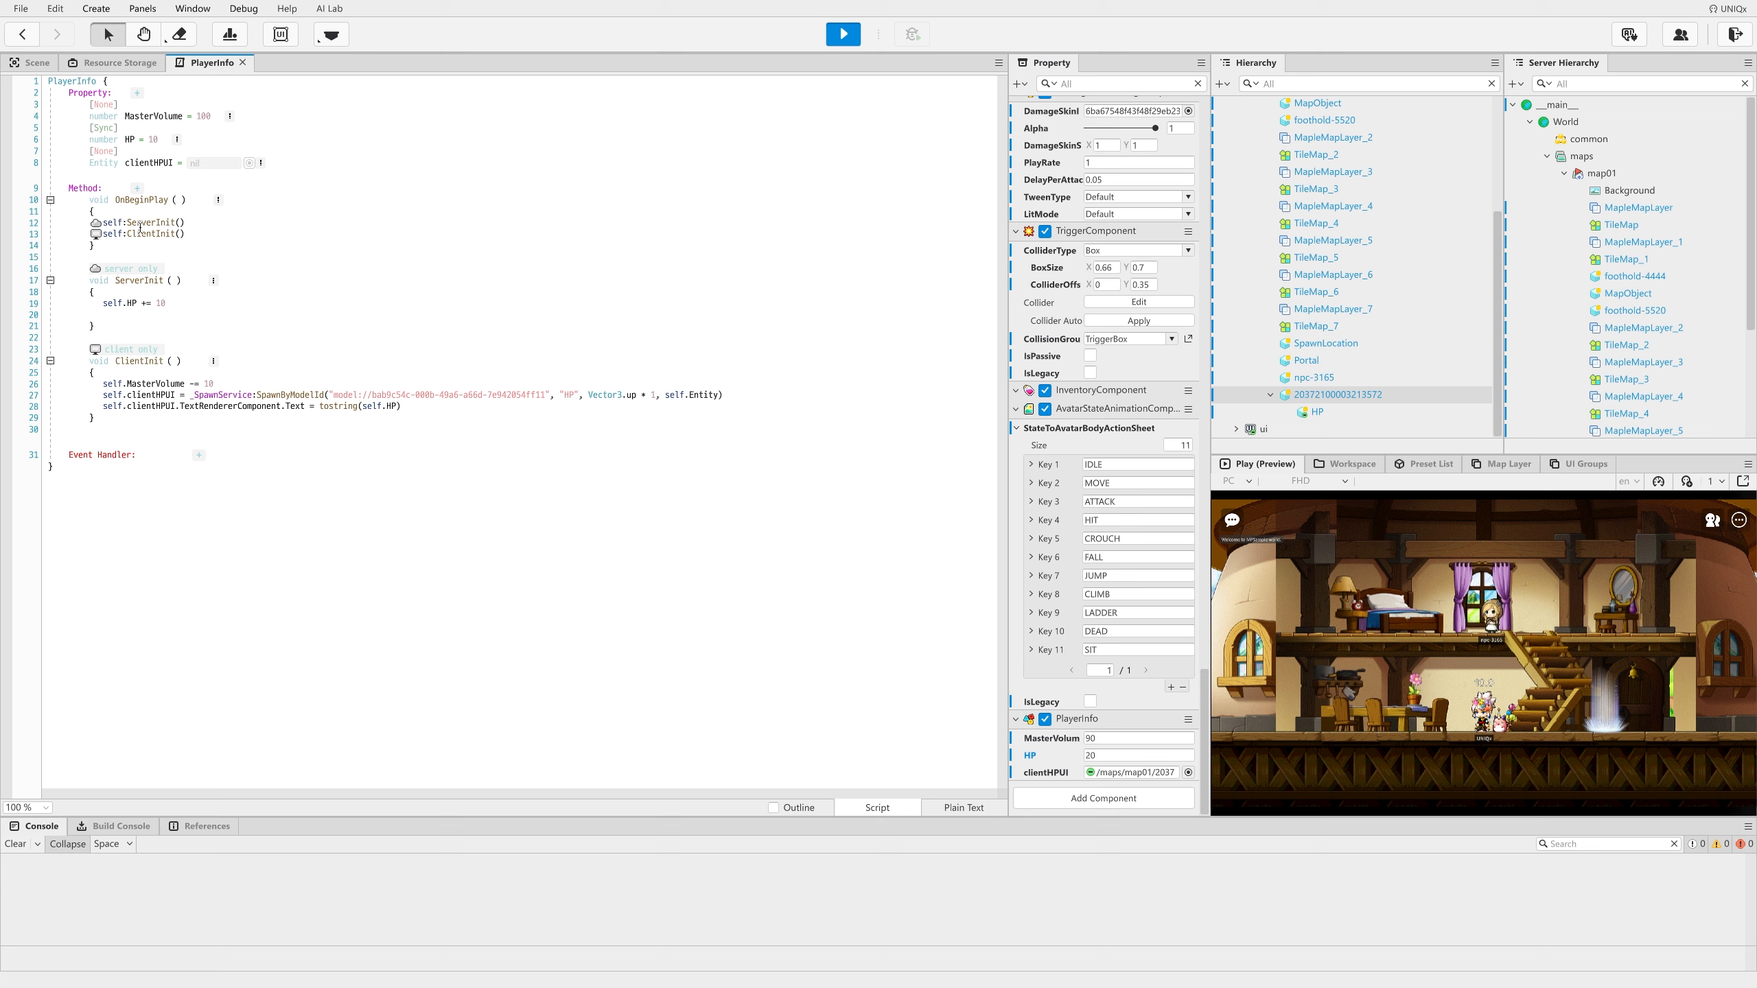
click(140, 233)
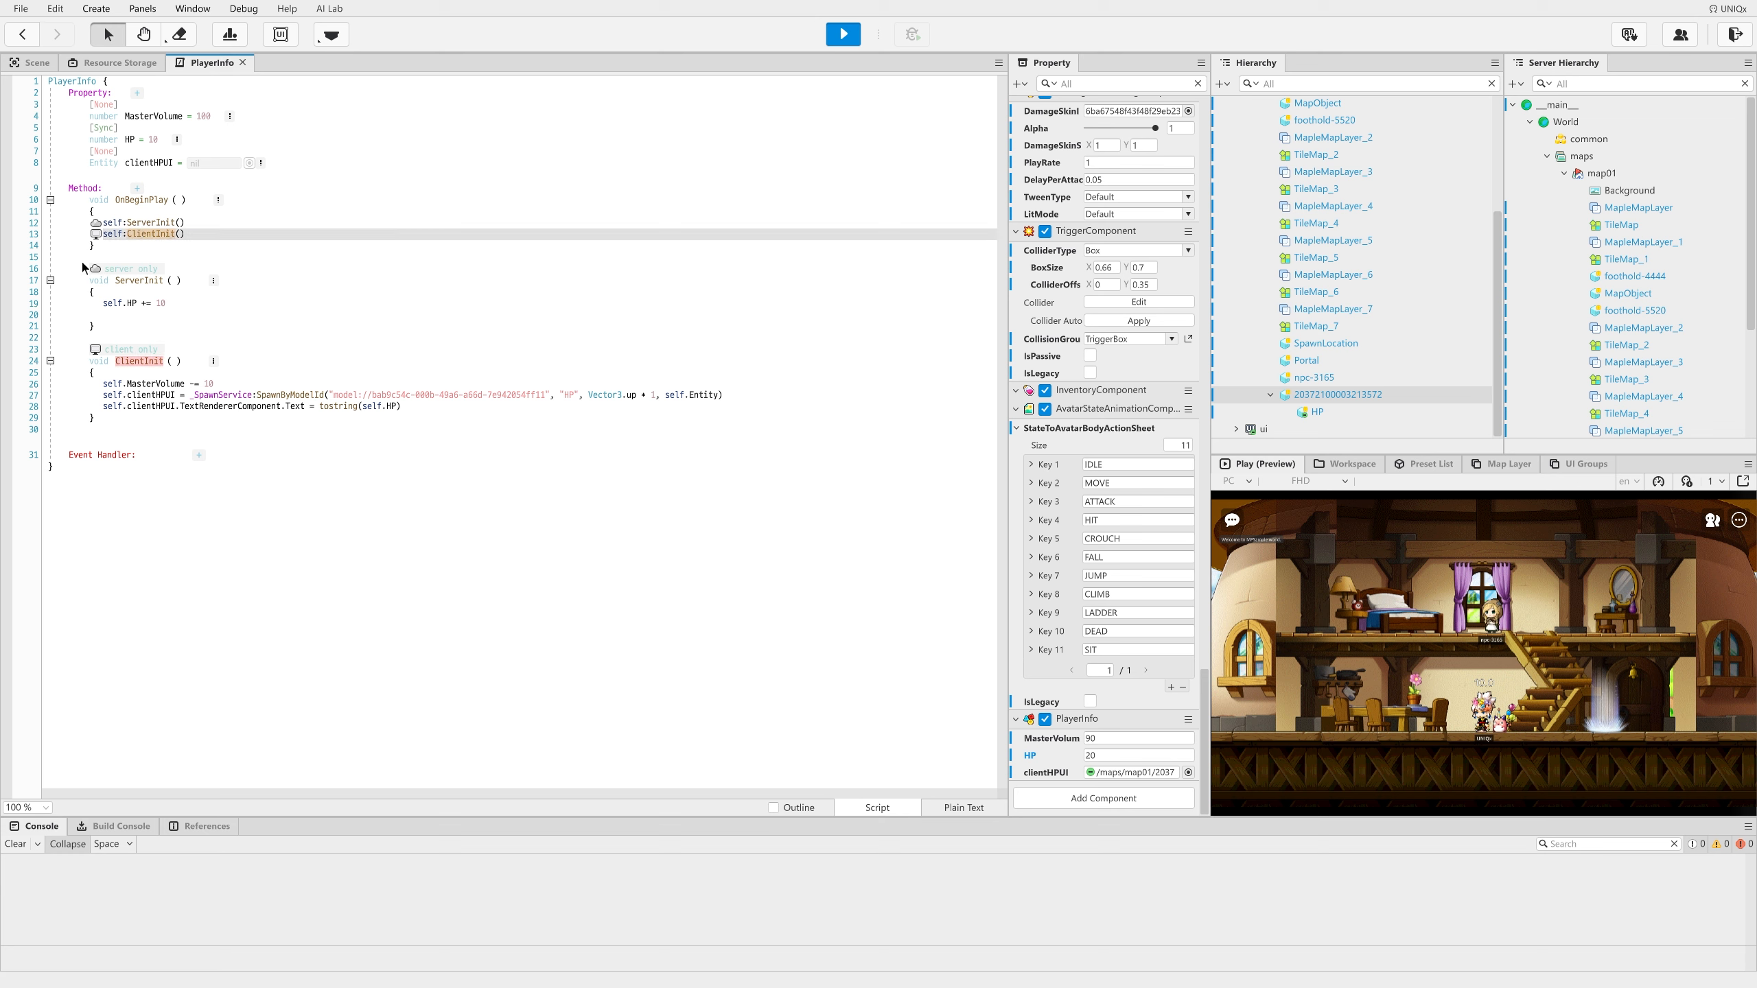
click(173, 302)
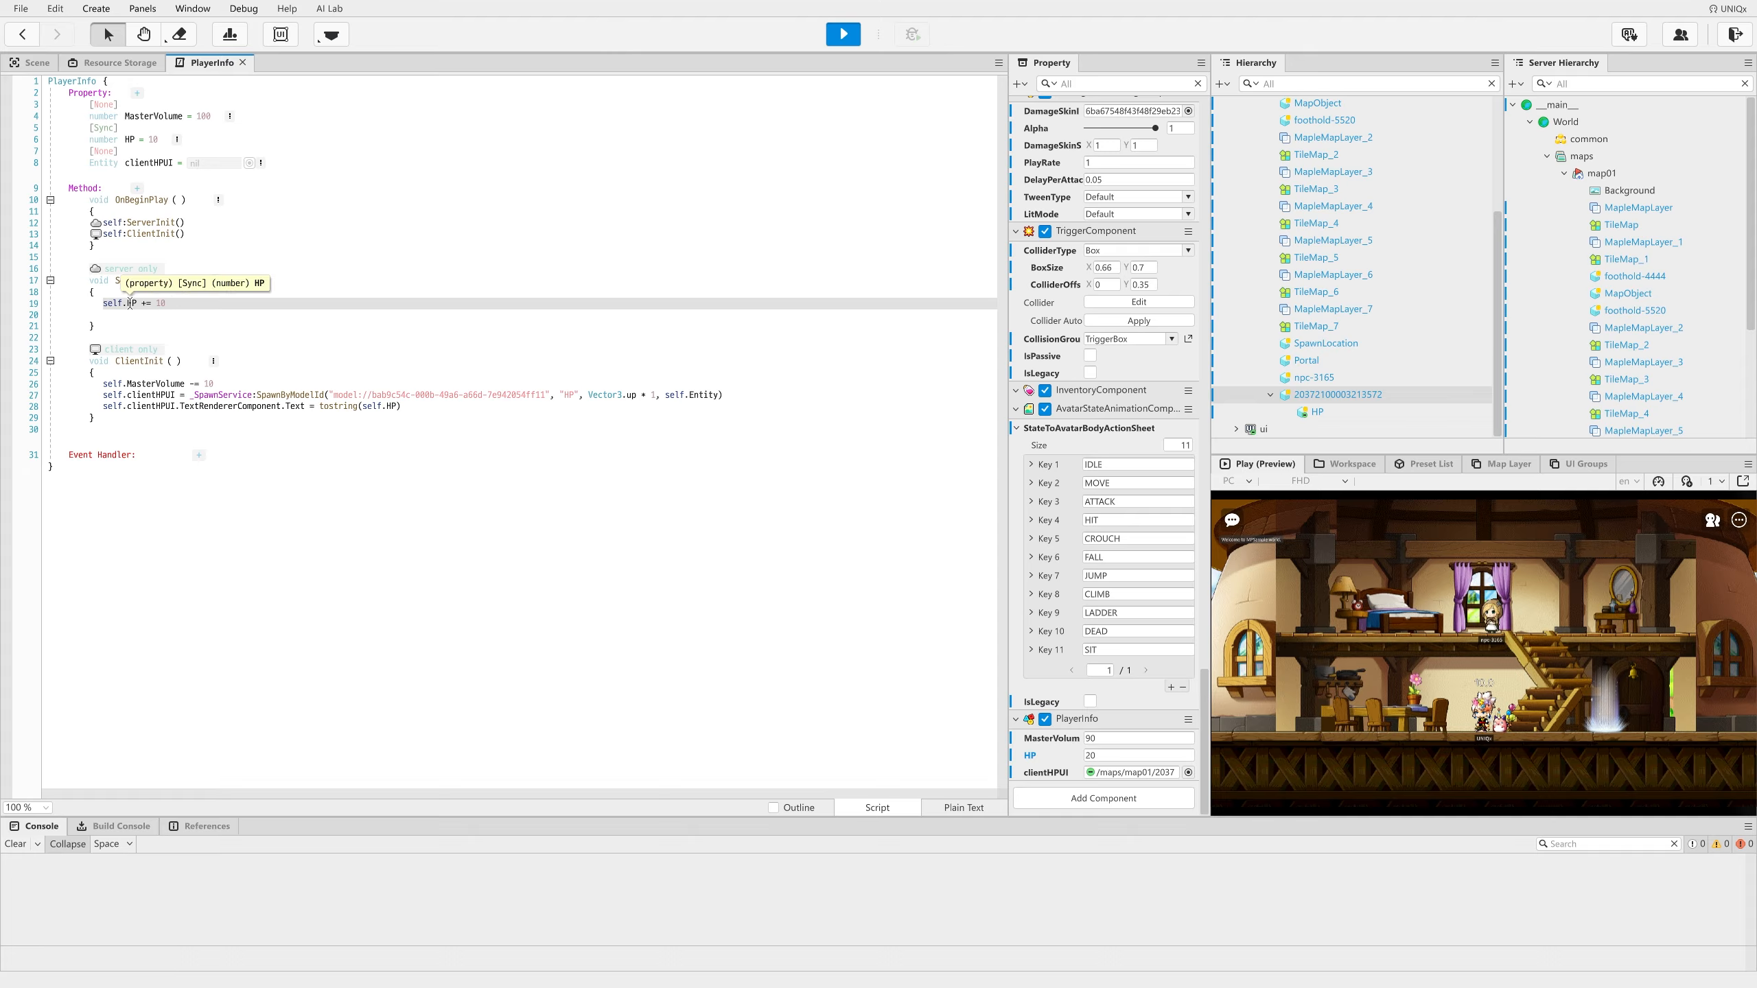
click(131, 303)
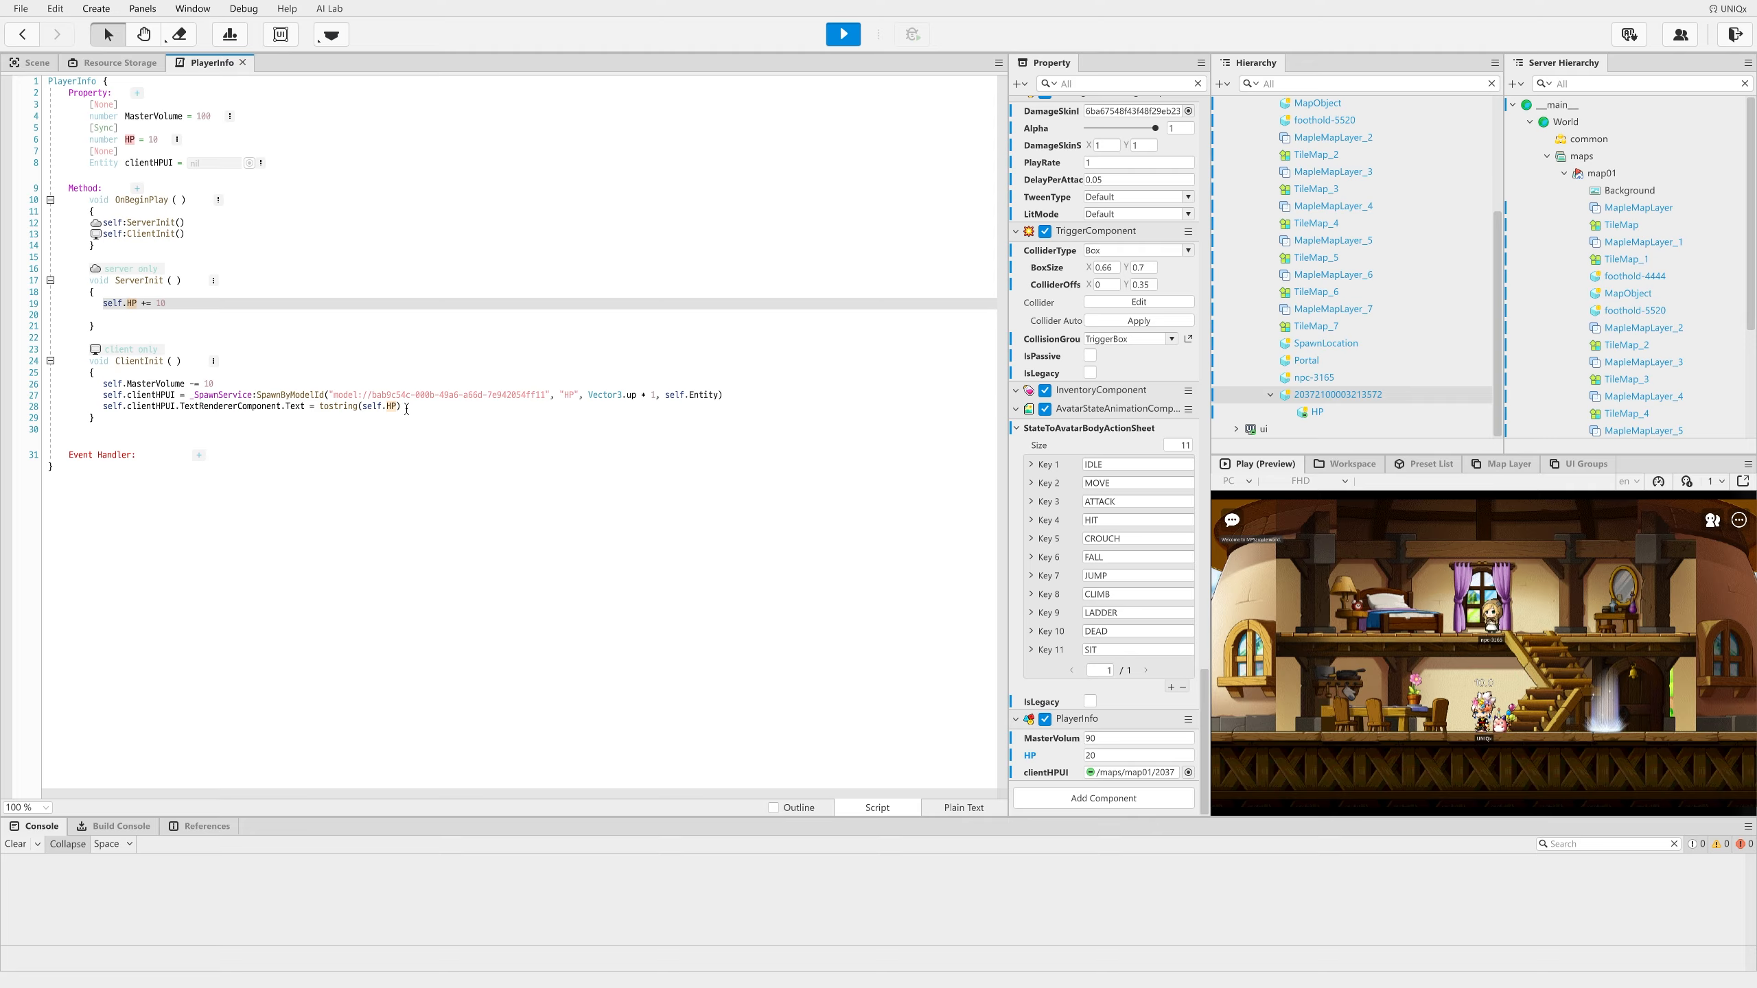
drag(414, 407, 55, 408)
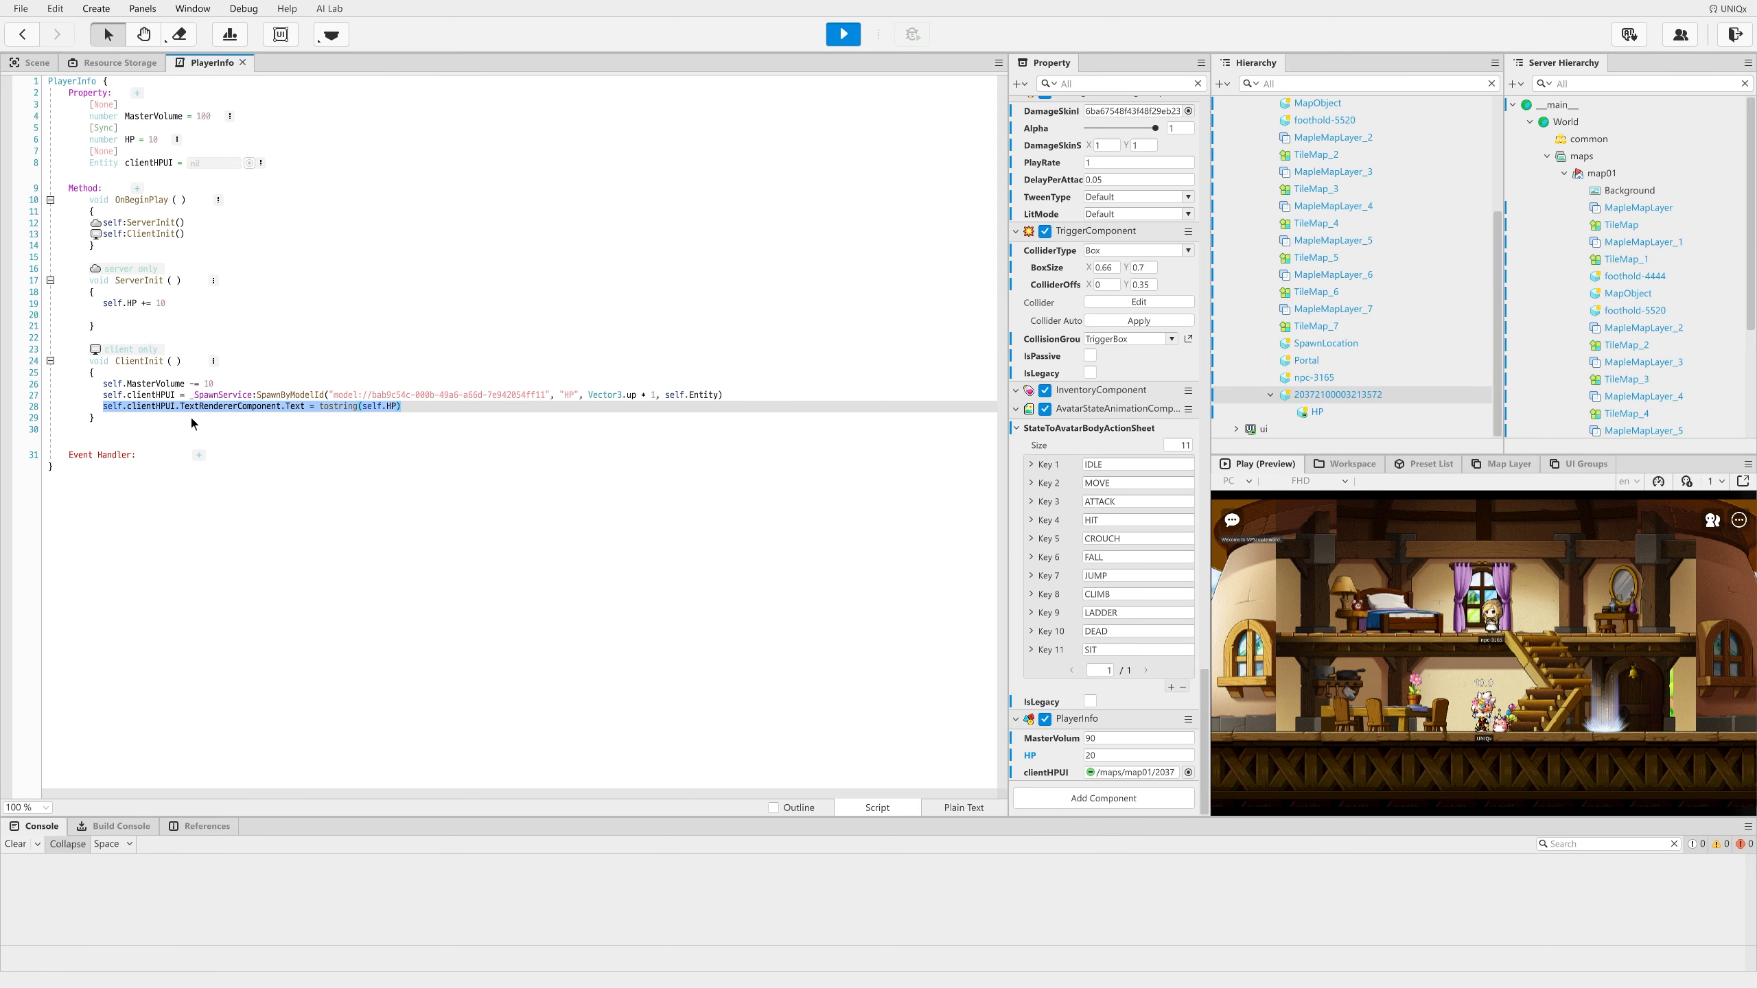
click(204, 405)
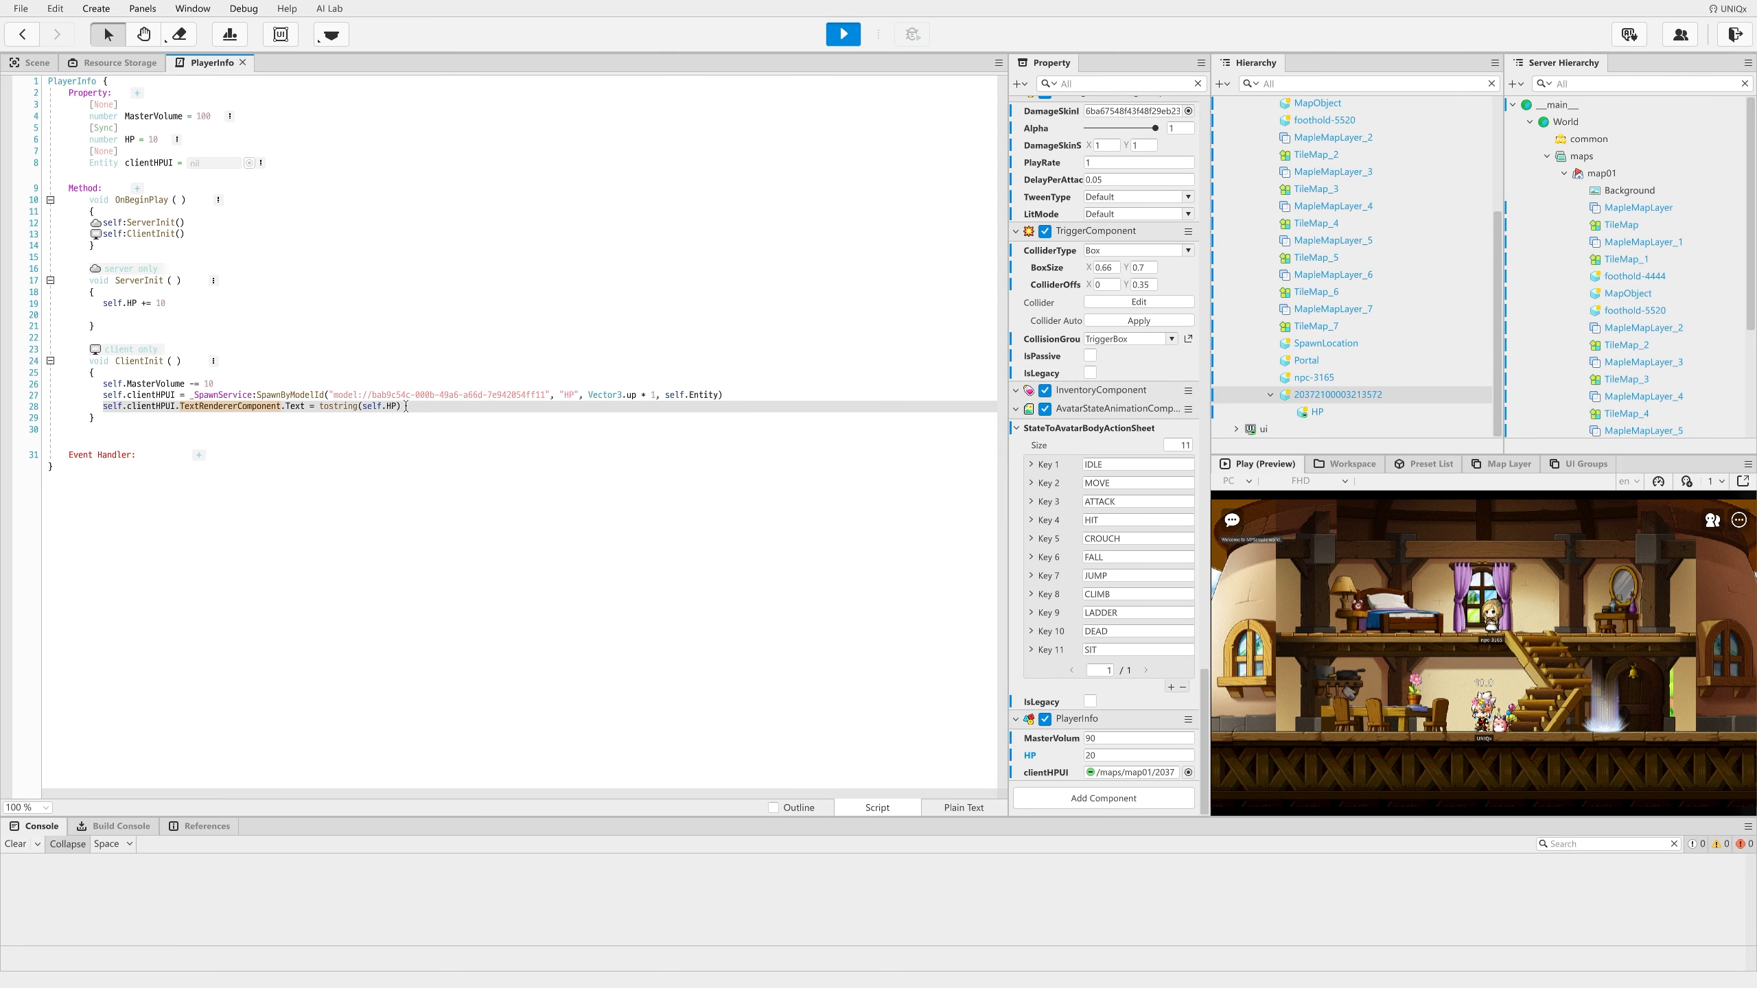
drag(402, 406, 97, 406)
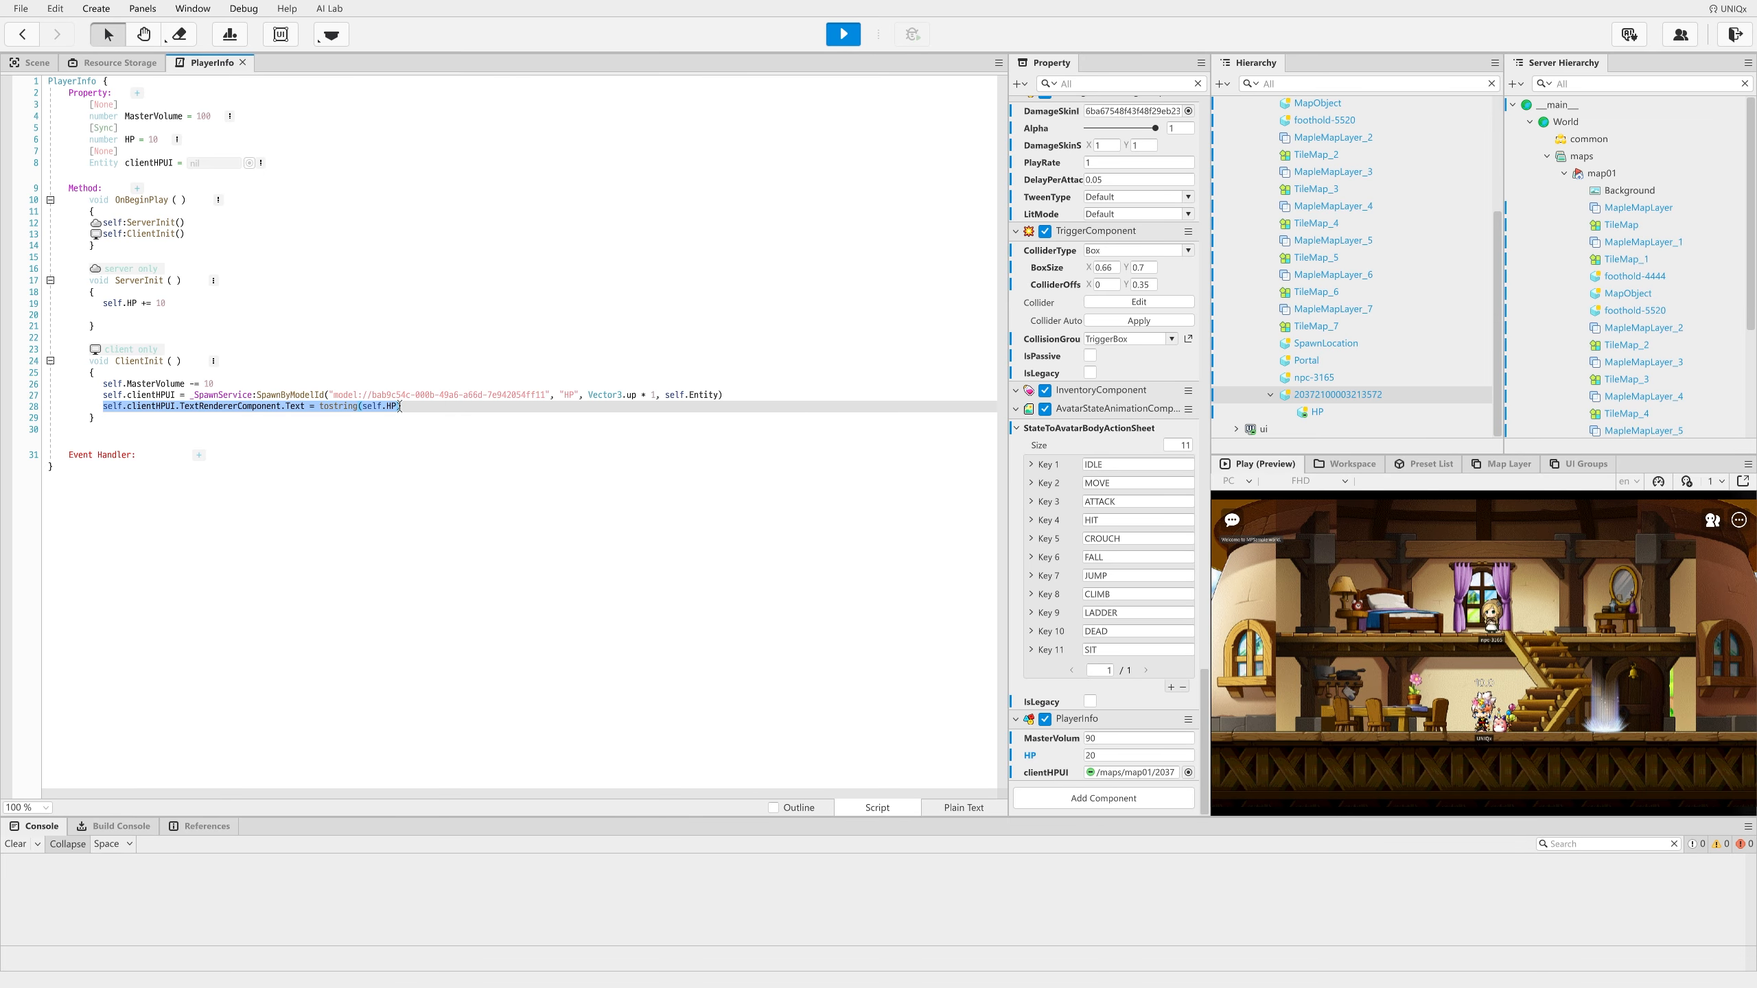
click(403, 408)
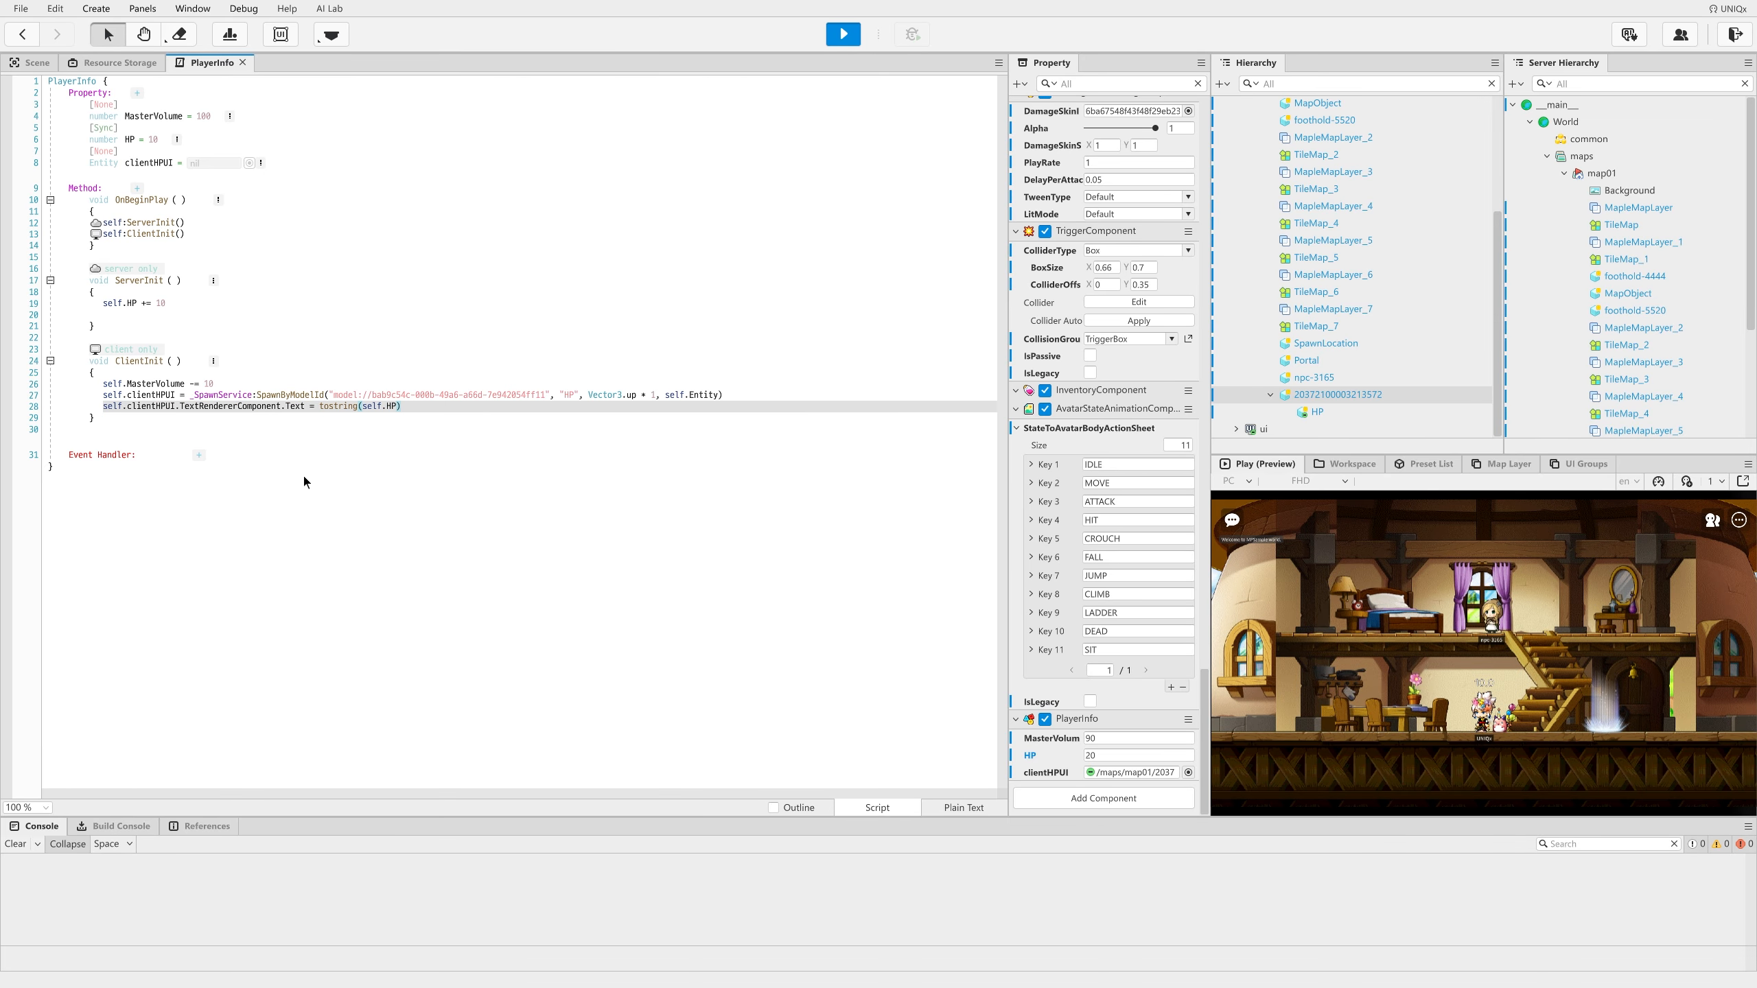
Step: Stop the test play and add the OnSyncProperty event method to the PlayerInfo script
click(843, 33)
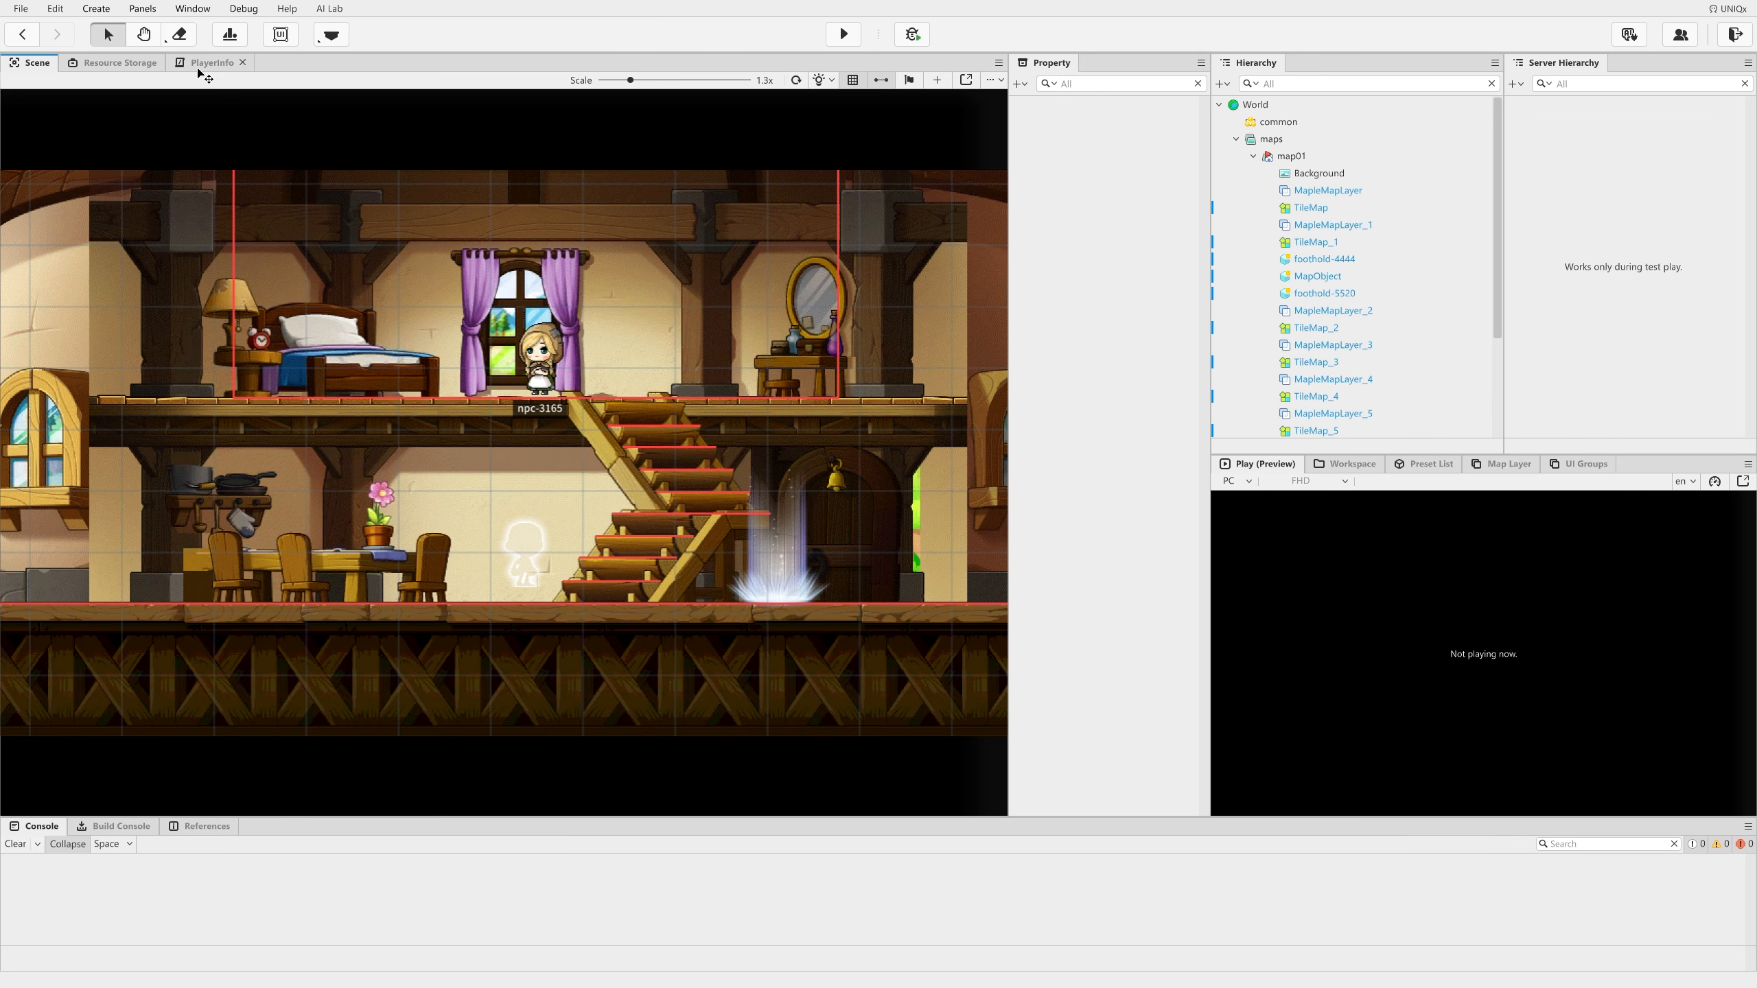
click(207, 62)
click(137, 188)
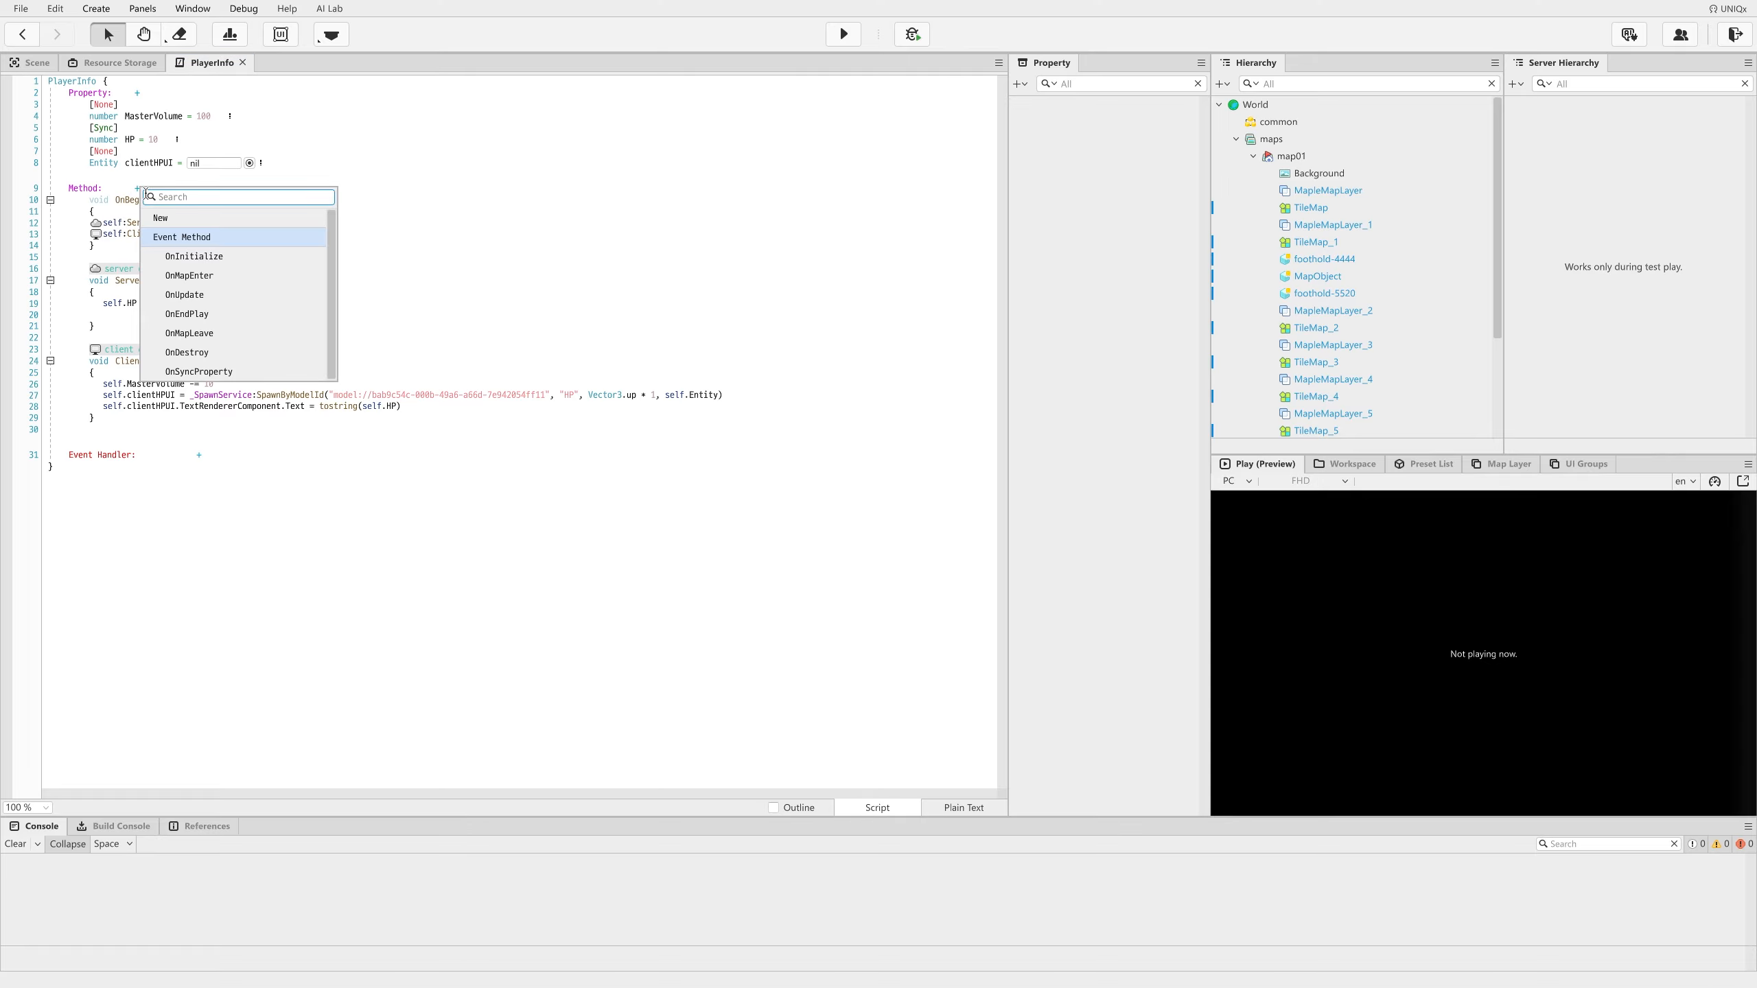
click(214, 374)
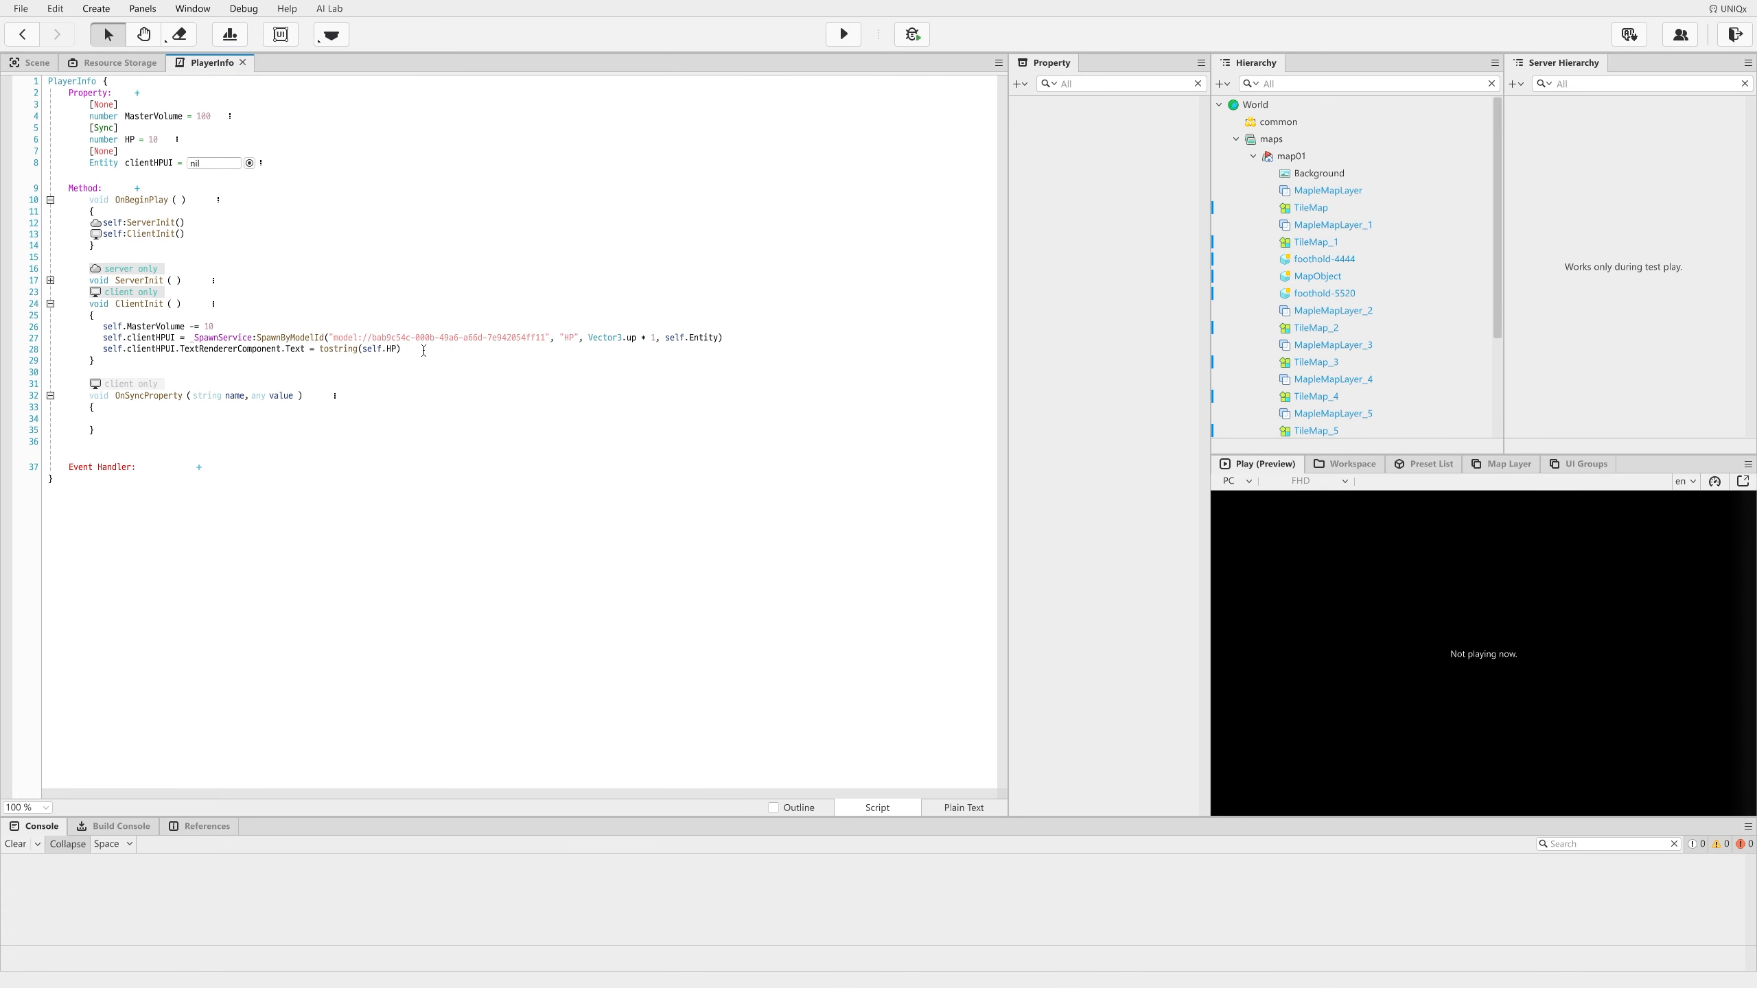
Step: Move the clientHPUI TextRendererComponent.Text statement from ClientInit into OnSyncProperty
drag(401, 349, 94, 352)
key(ctrl+x)
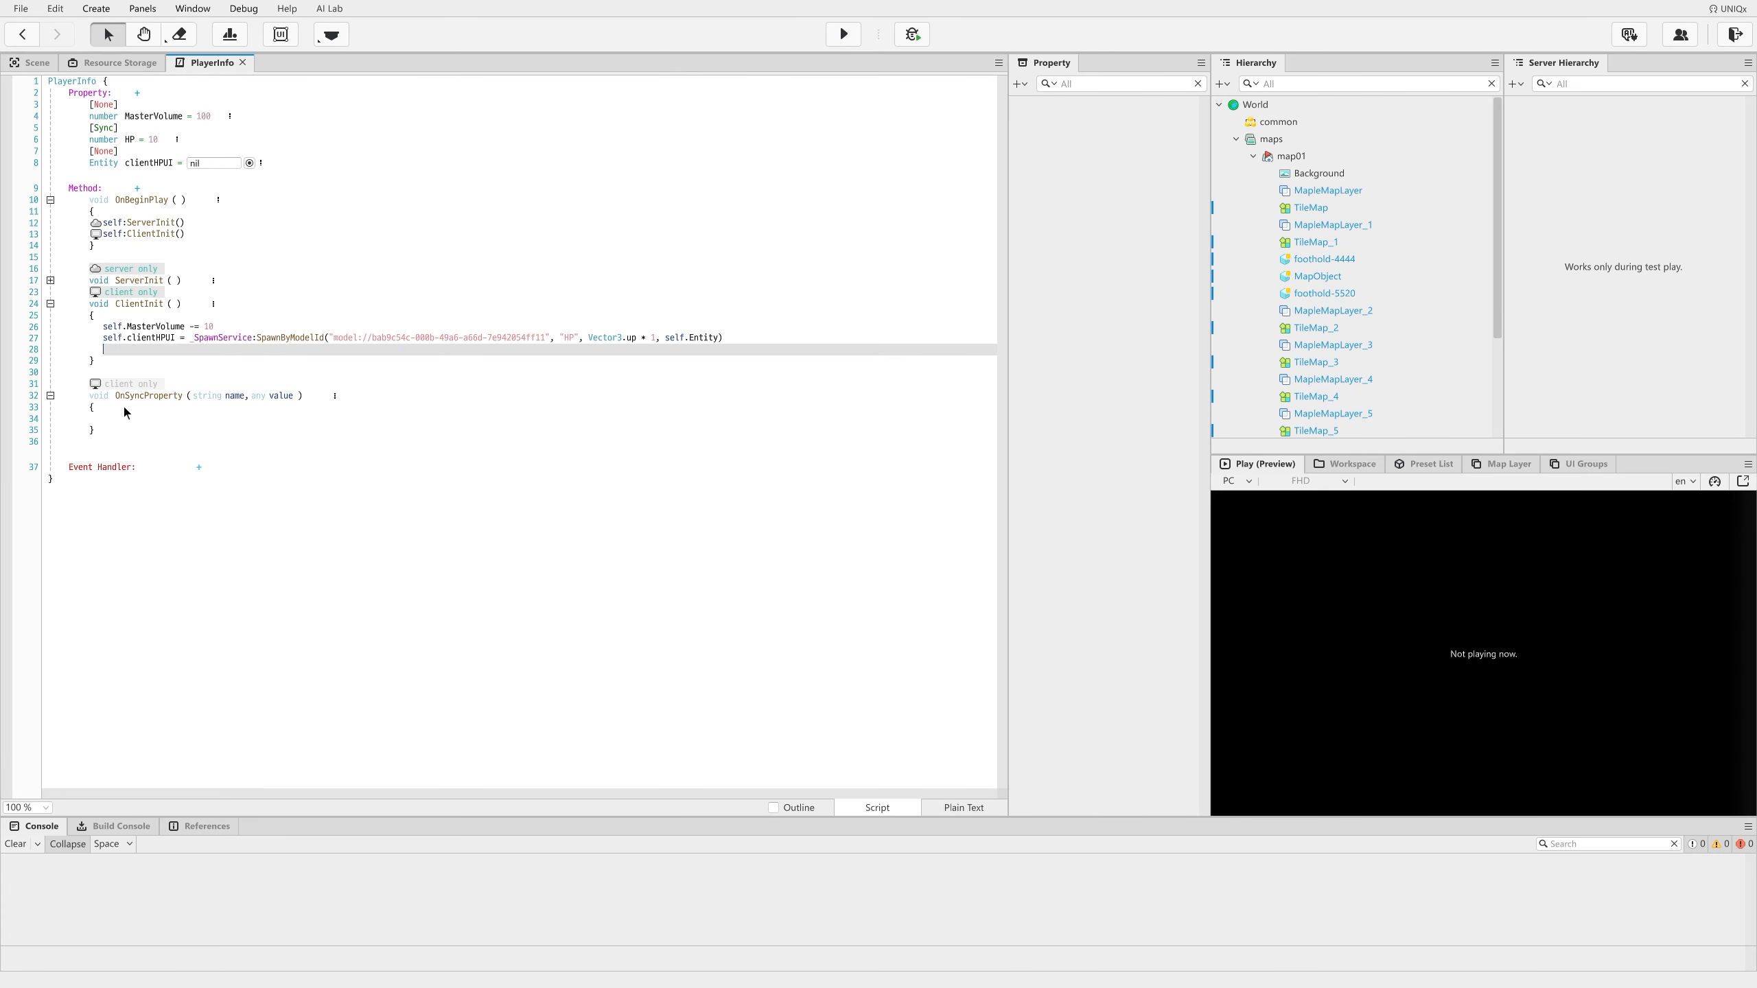
click(126, 418)
key(ctrl+v)
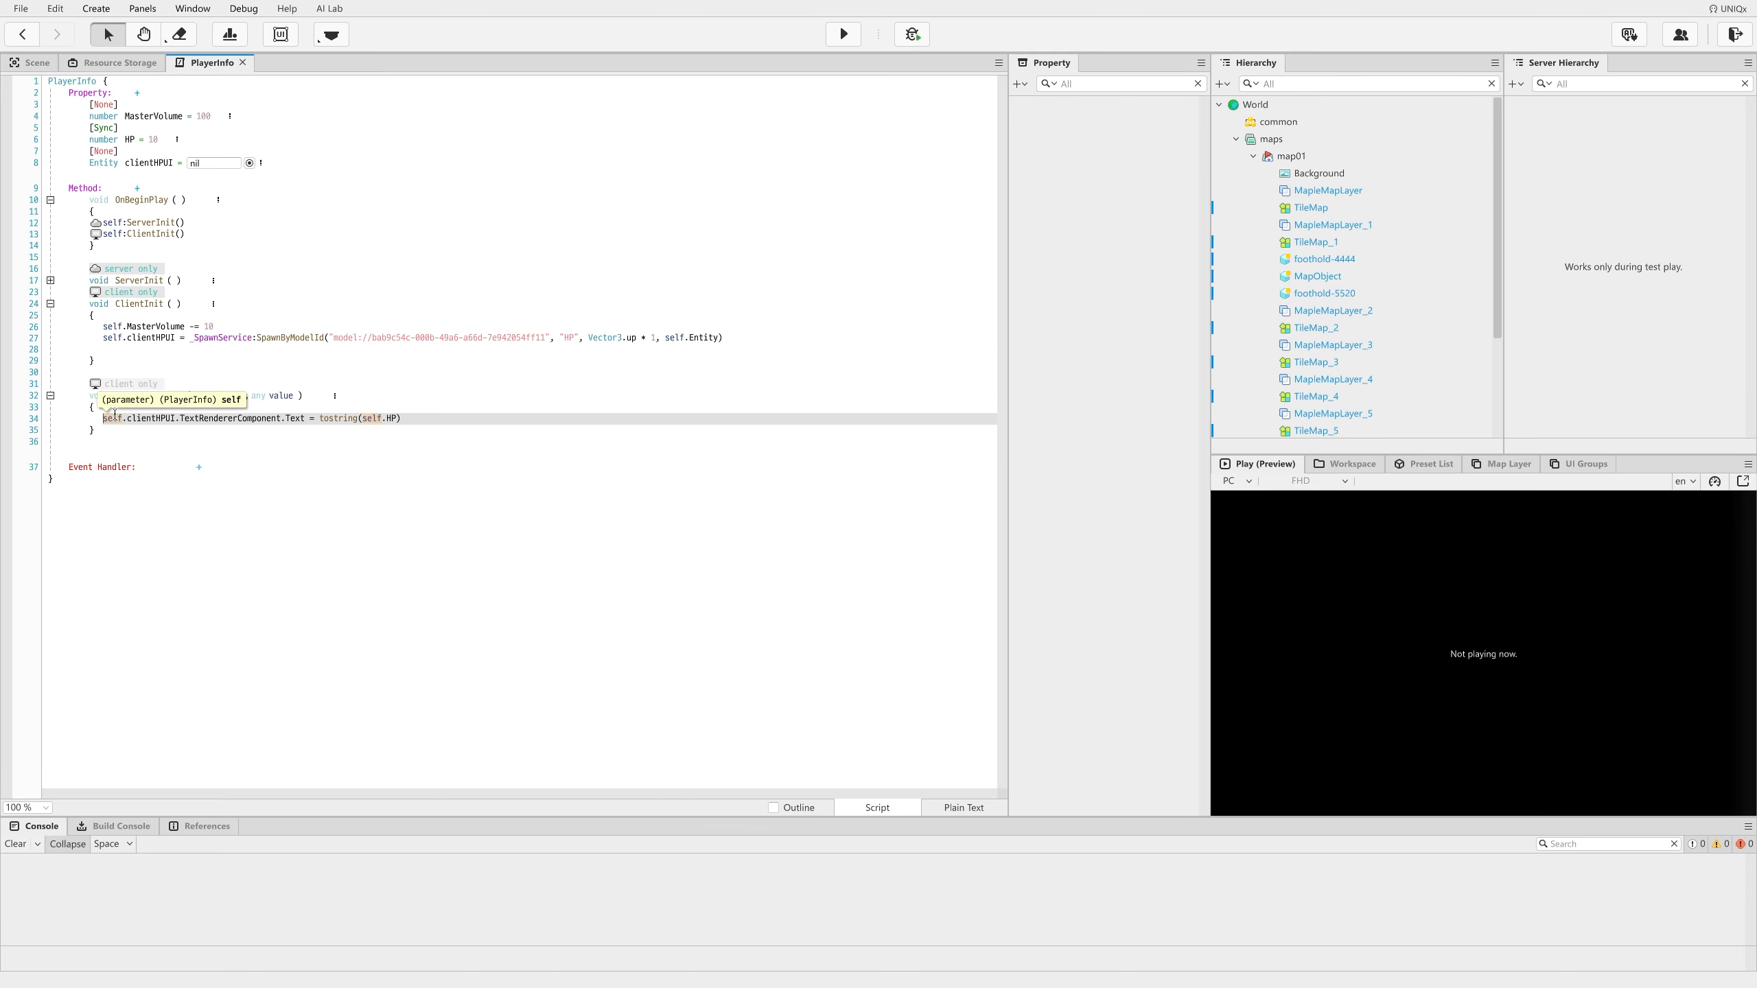
Step: Wrap the clientHPUI text statement in OnSyncProperty in an if name == "HP" then block
key(Return)
key(Up)
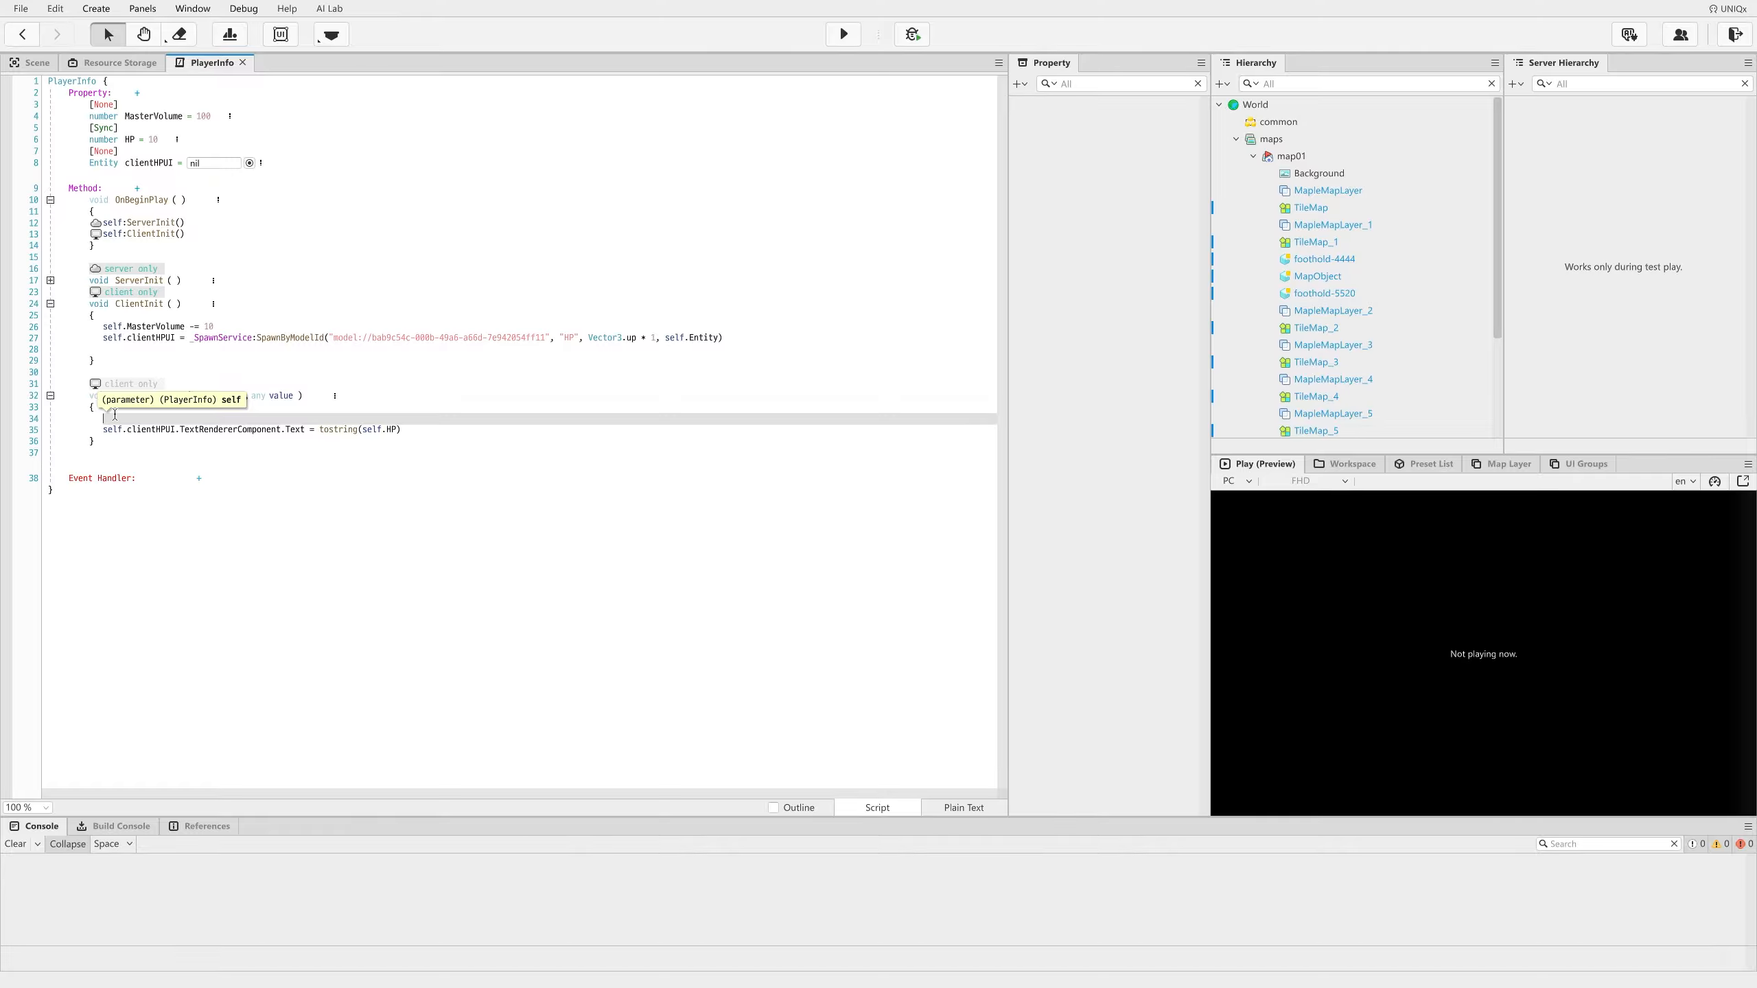
text(if name)
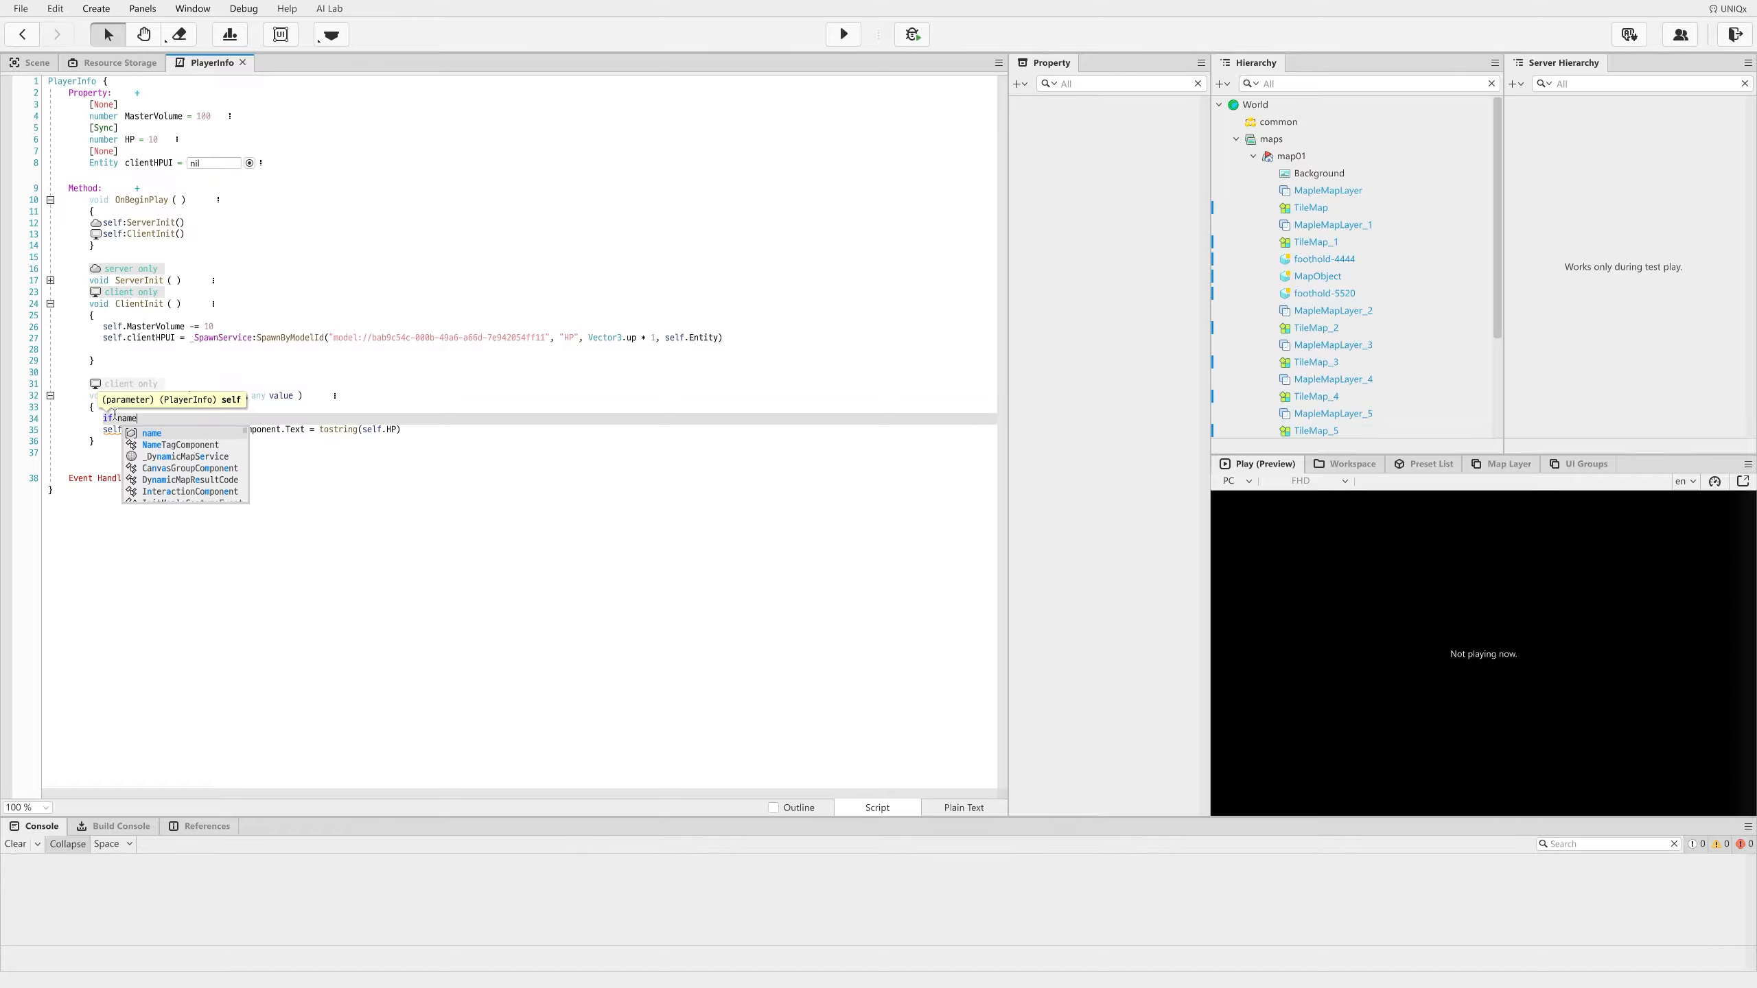
text( == "HP t)
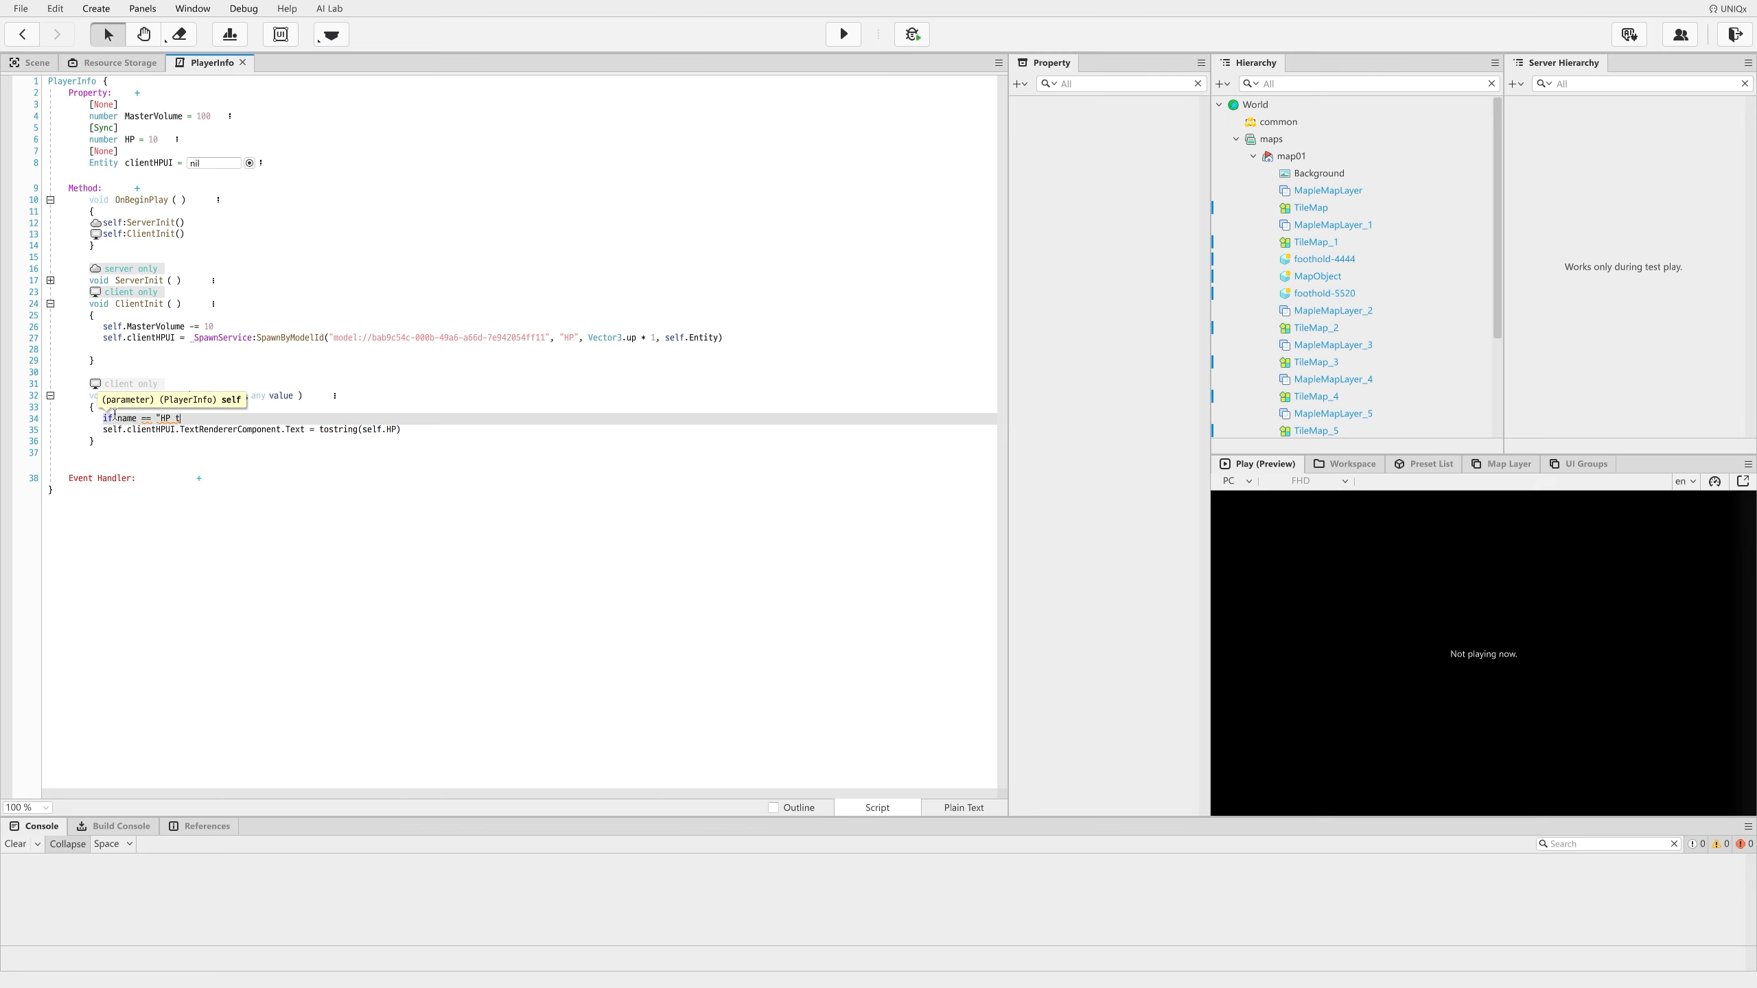
text(hen  then)
key(Return)
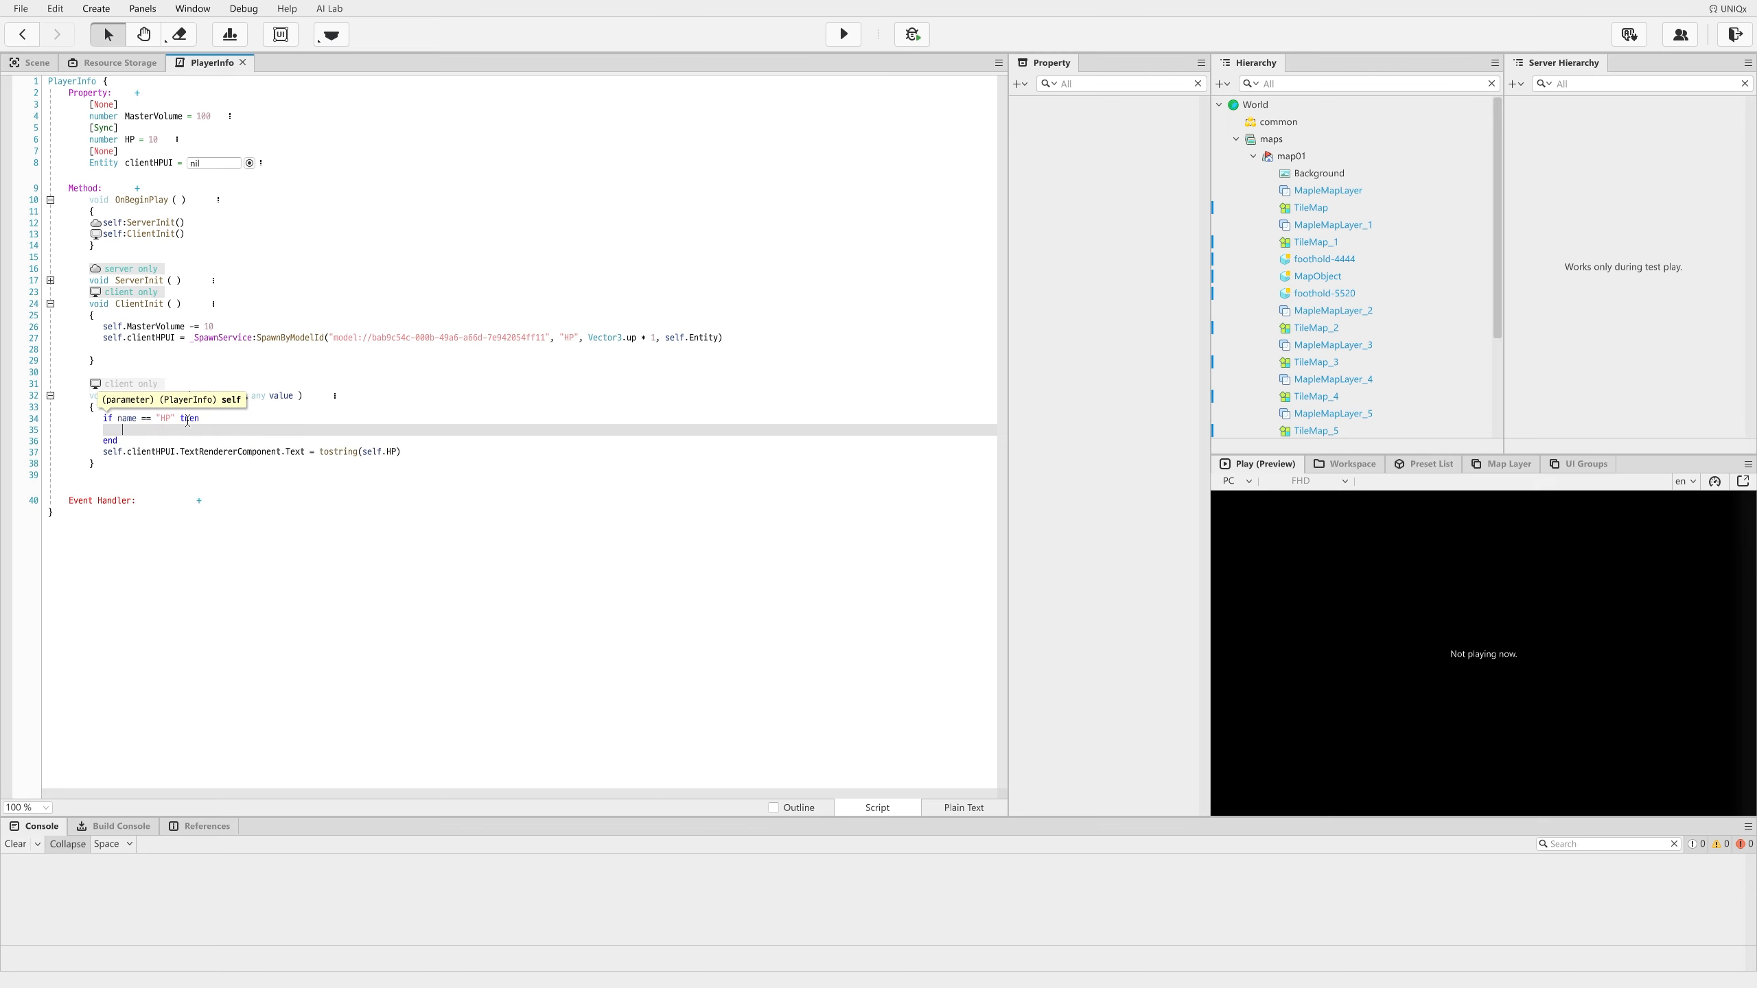
drag(403, 451, 86, 462)
key(ctrl+x)
click(167, 429)
key(ctrl+v)
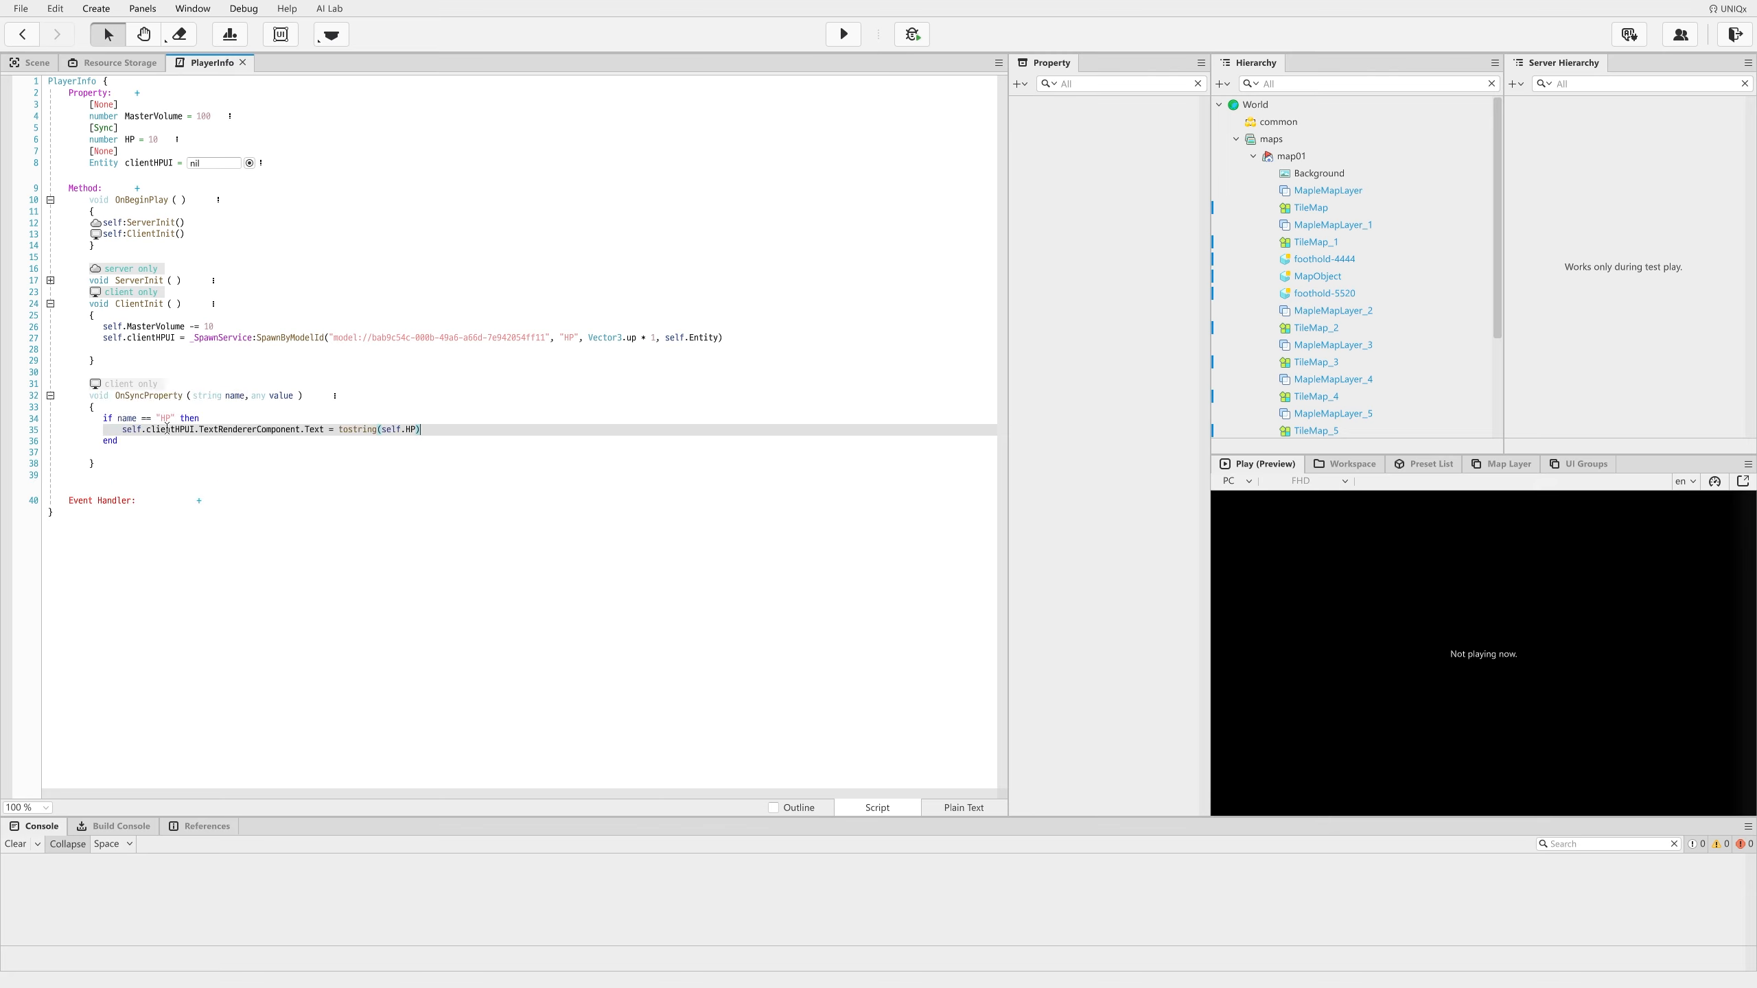
Step: Review the synced HP property and the conditional text statement, and start a test play to check the HP text
click(242, 429)
double_click(131, 139)
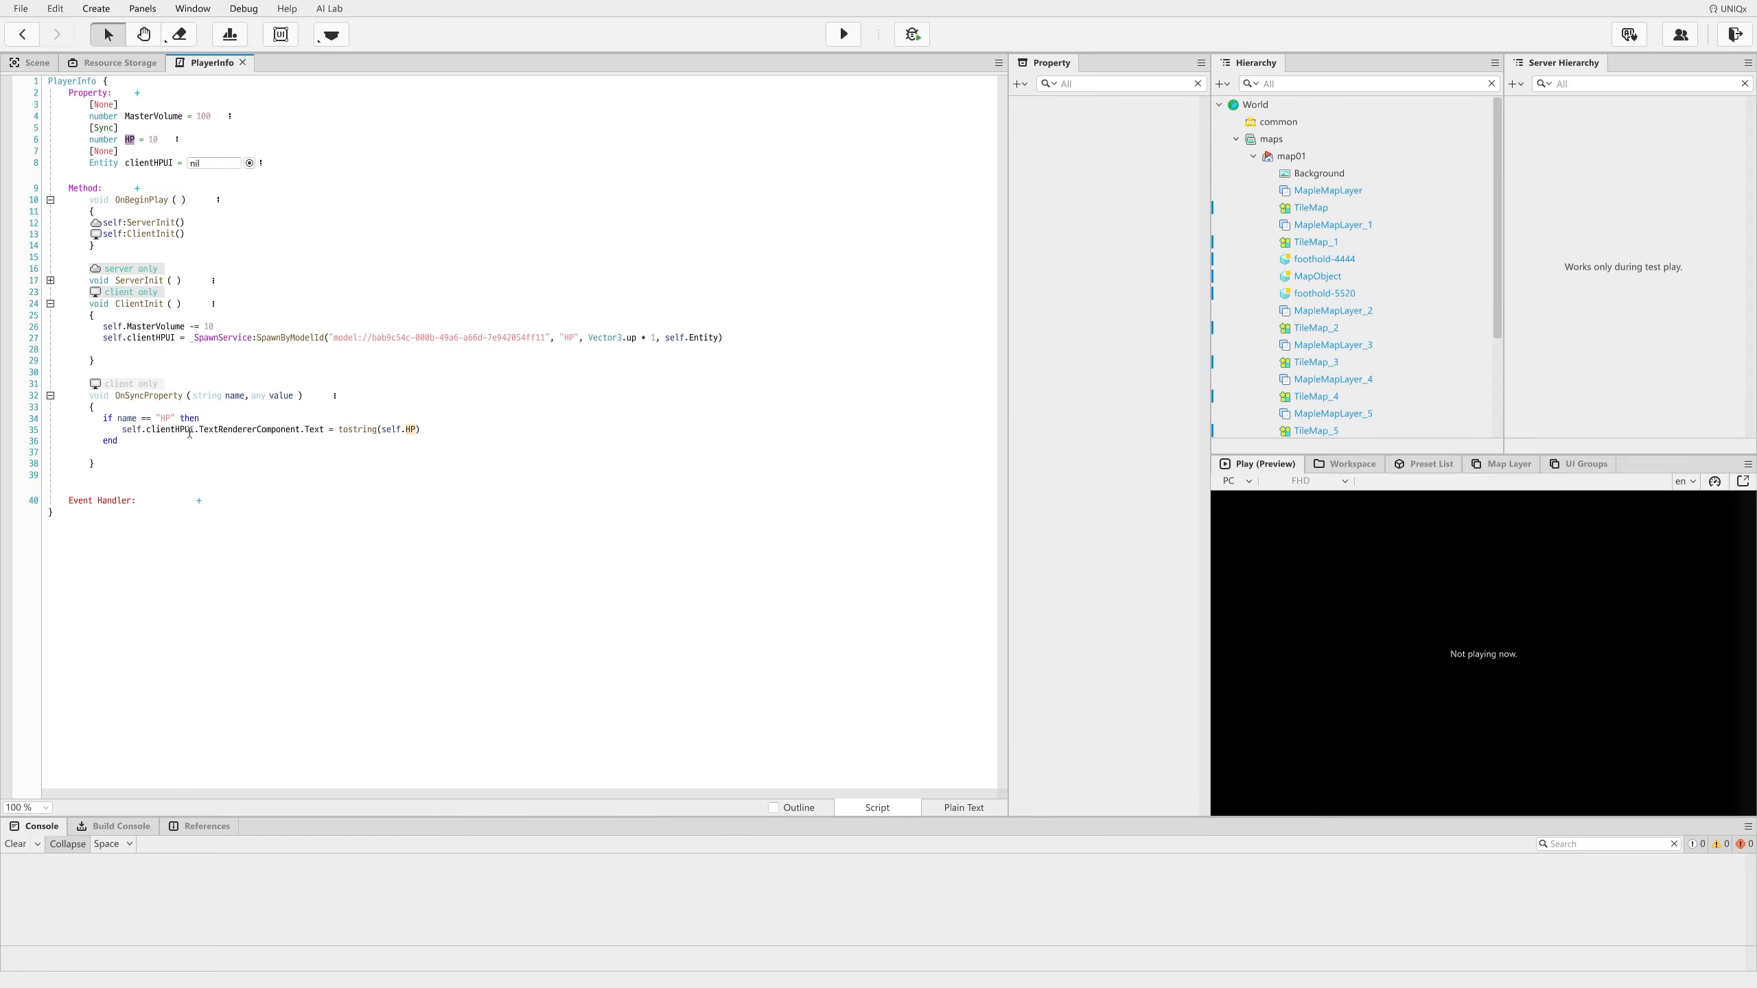
drag(425, 430, 102, 430)
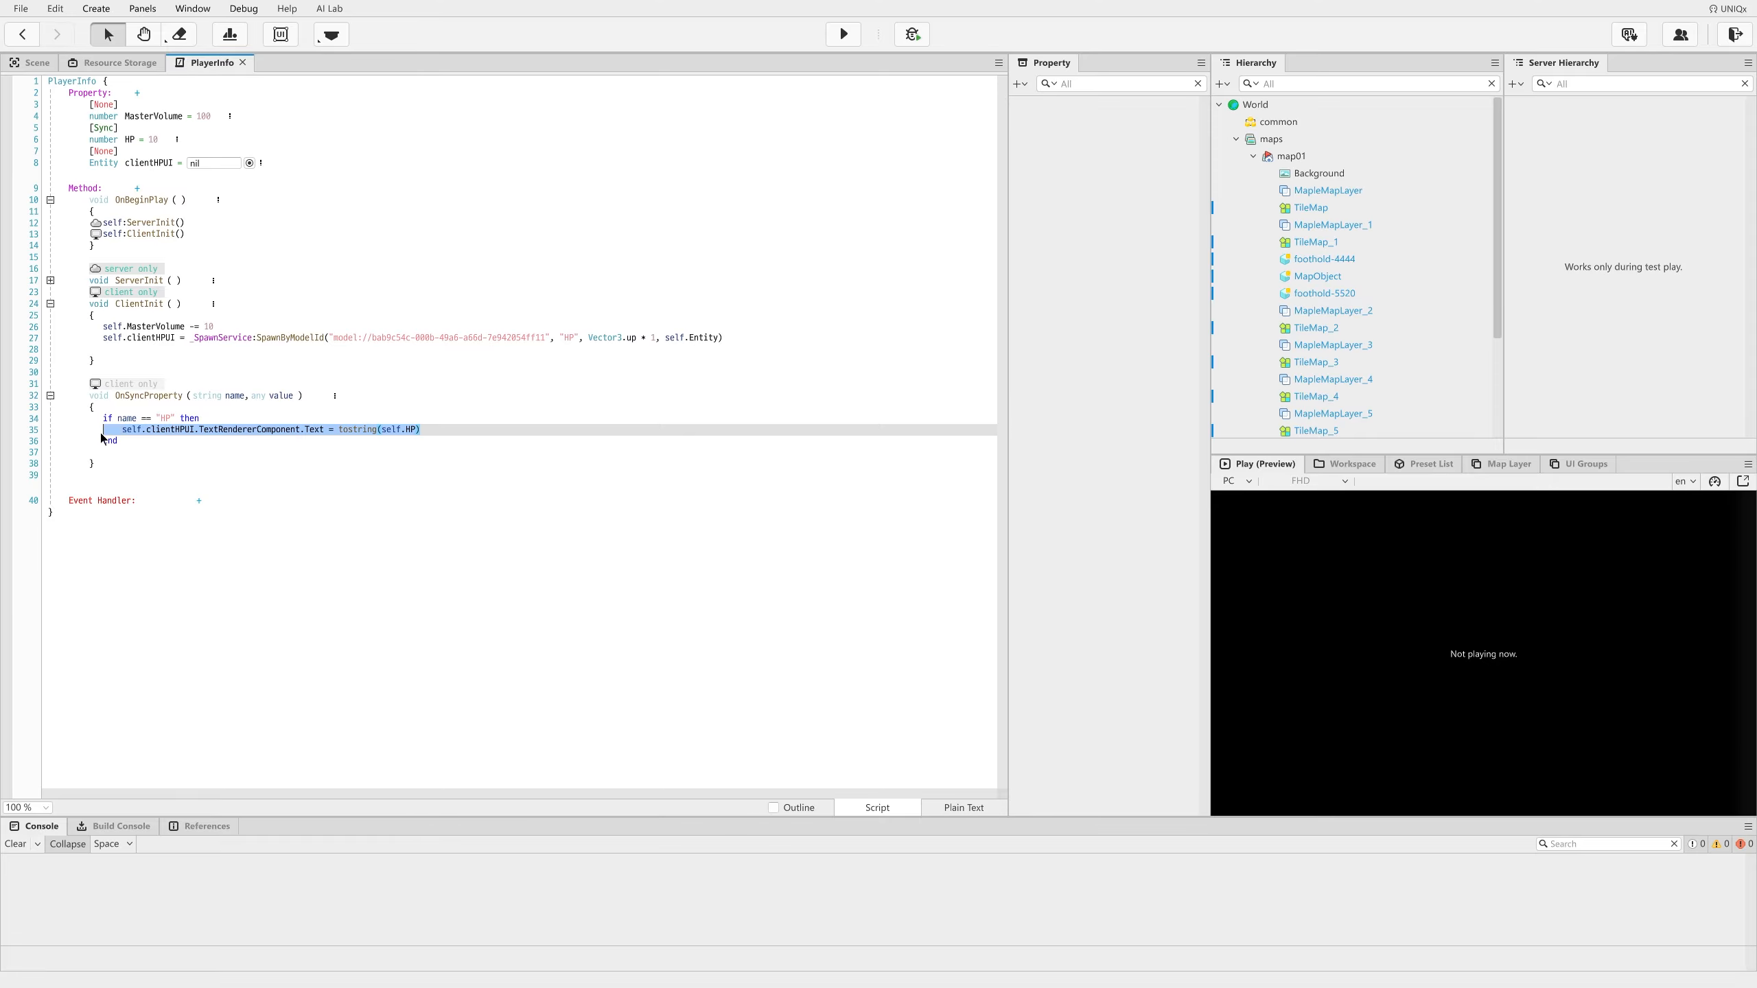
click(207, 429)
click(843, 33)
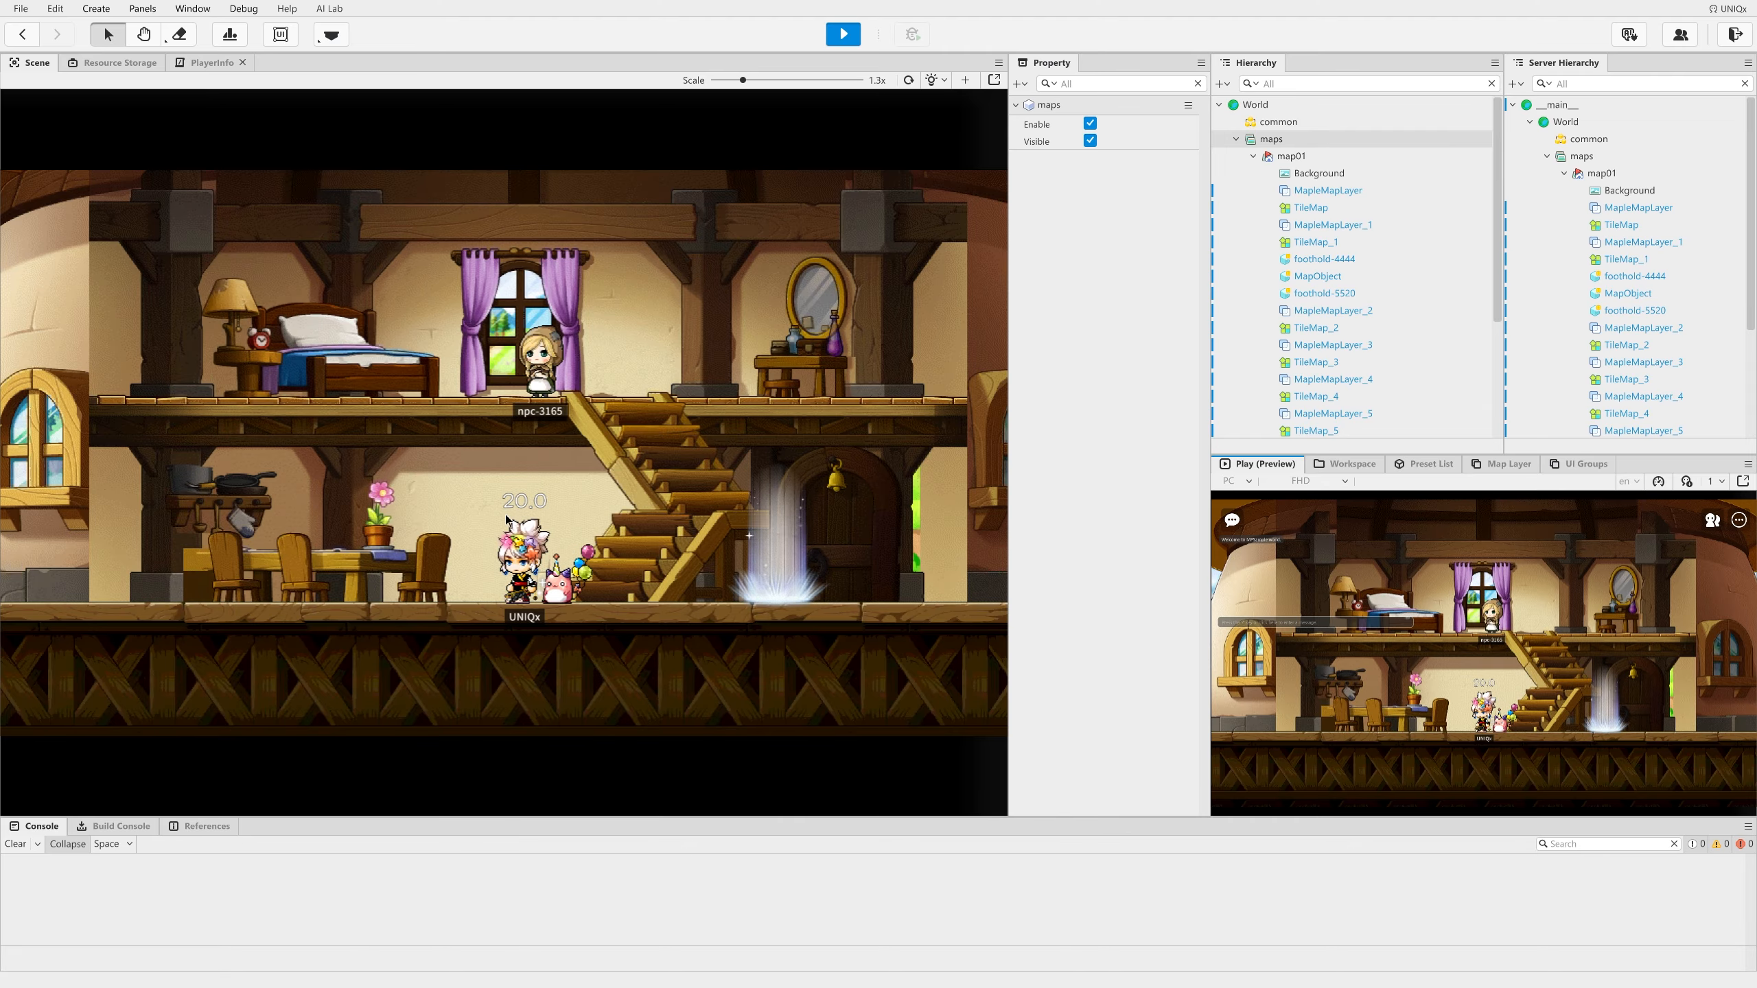
Step: Stop the test play and review the clientHPUI text statement, the ServerInit body and the ClientInit spawn statement in PlayerInfo
click(843, 36)
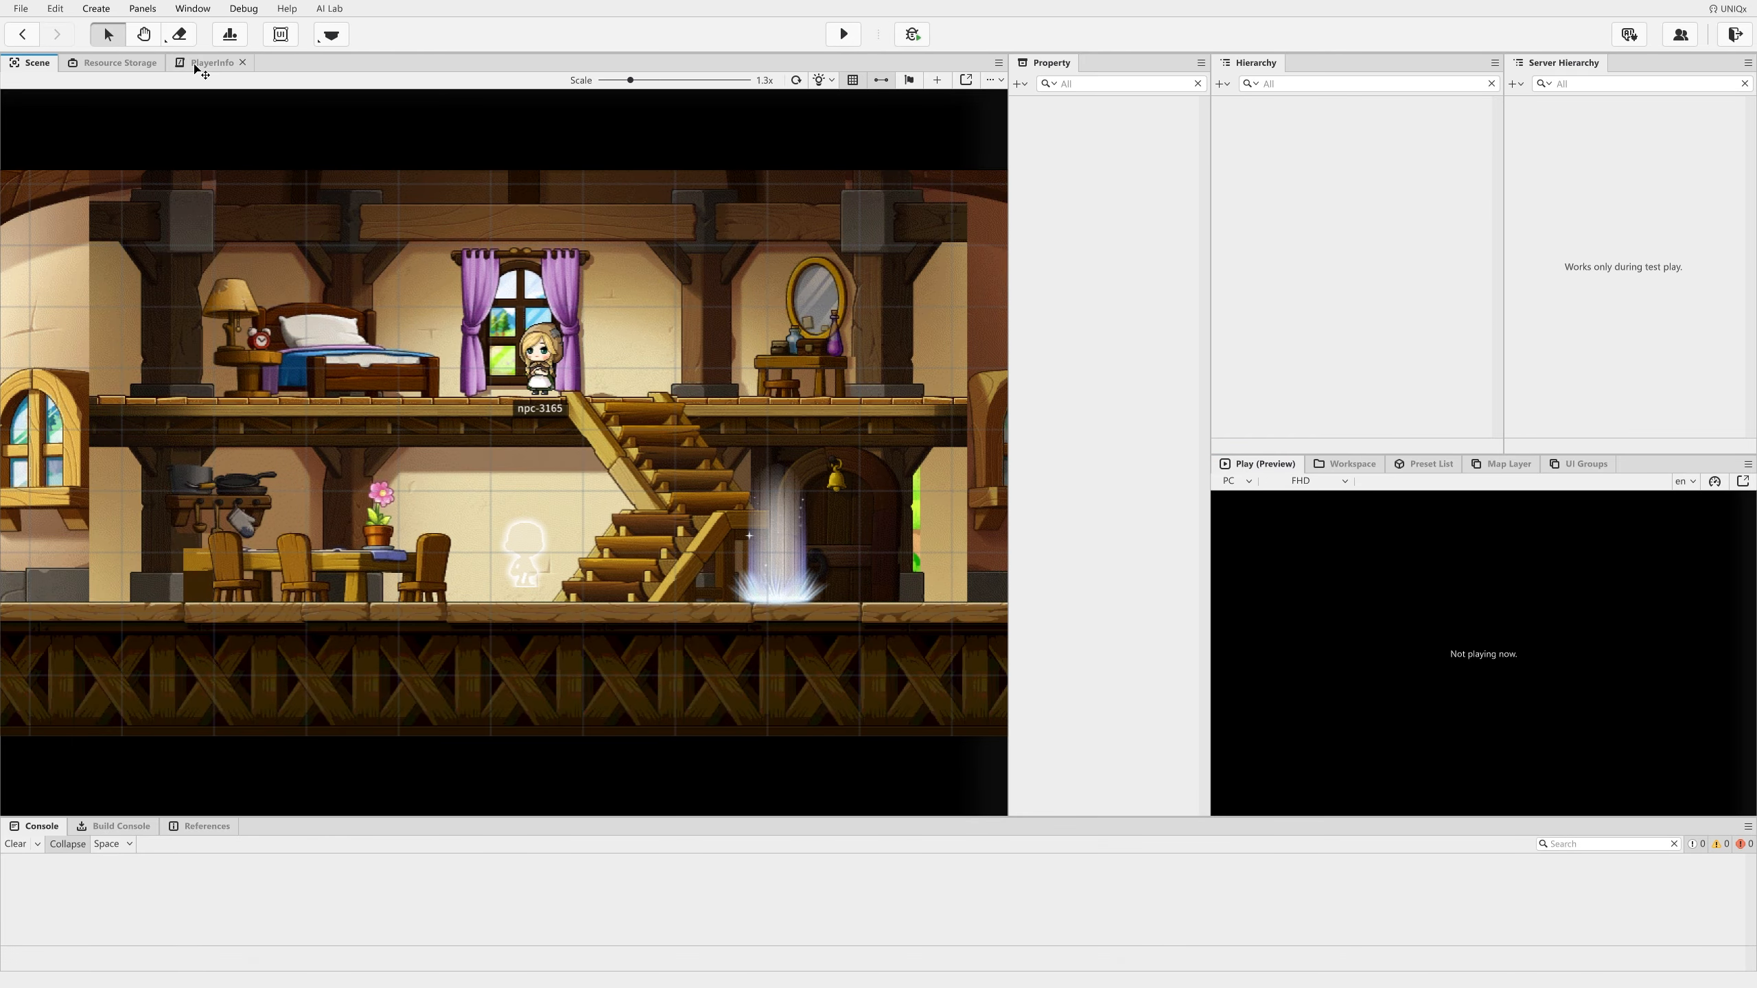
click(201, 63)
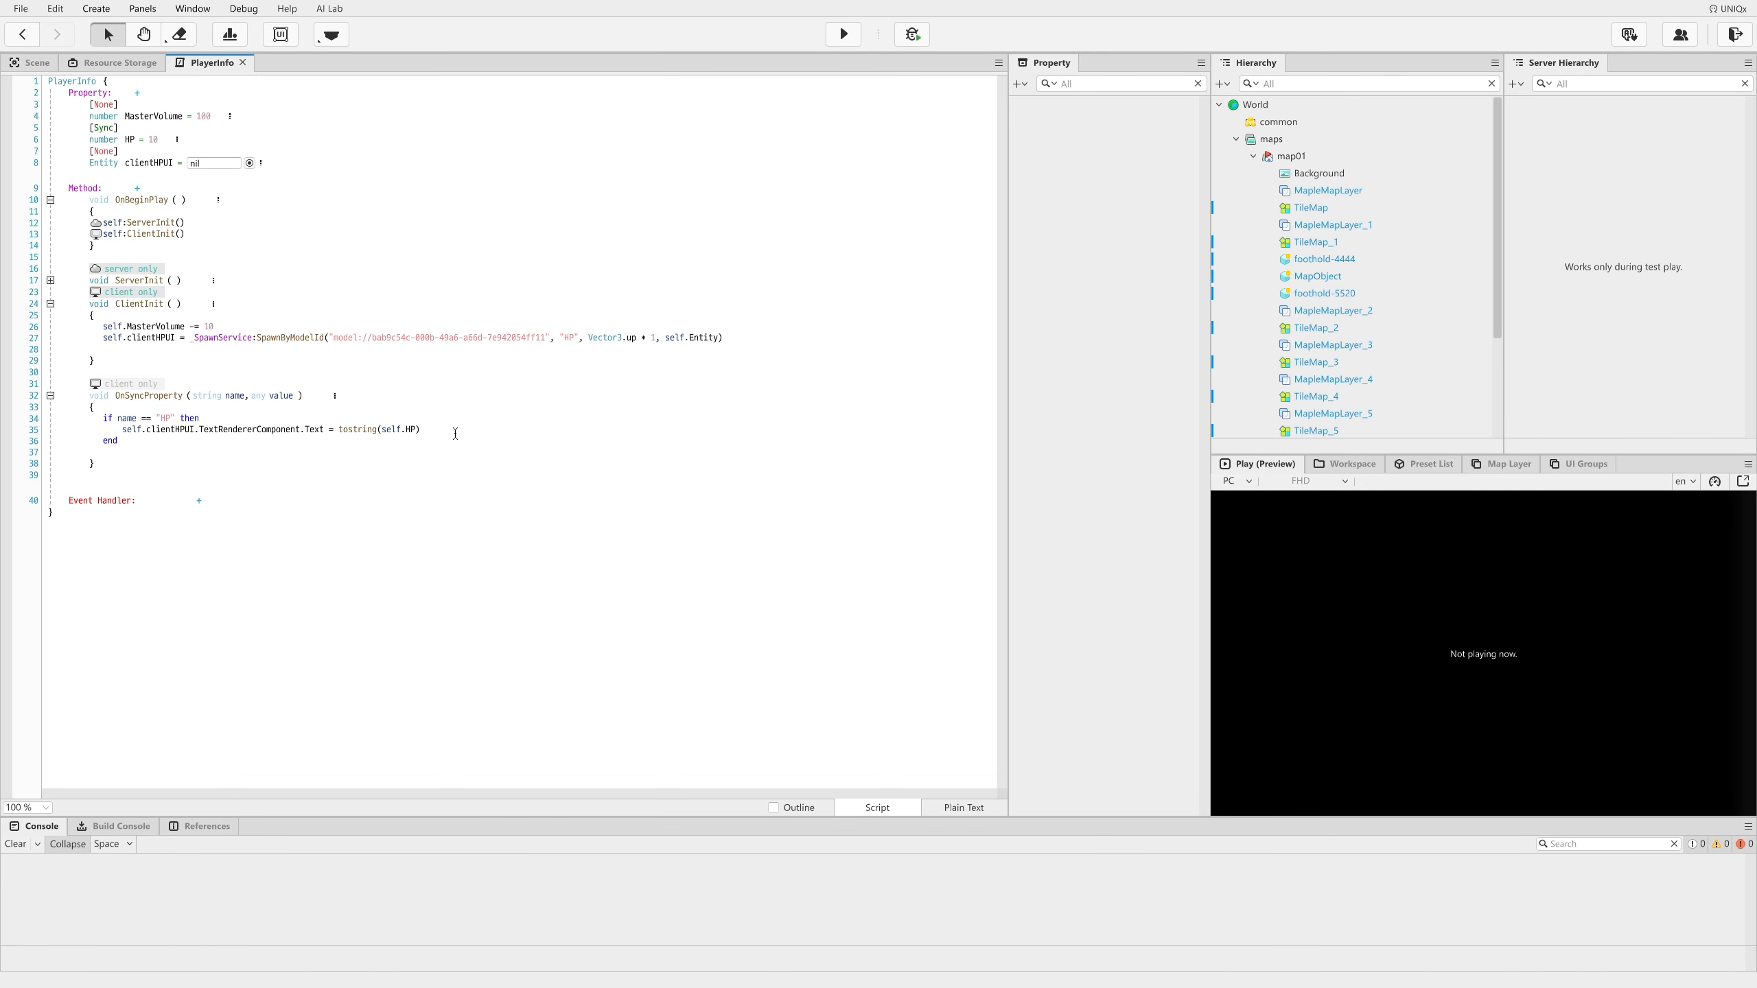
drag(455, 433, 121, 429)
click(50, 280)
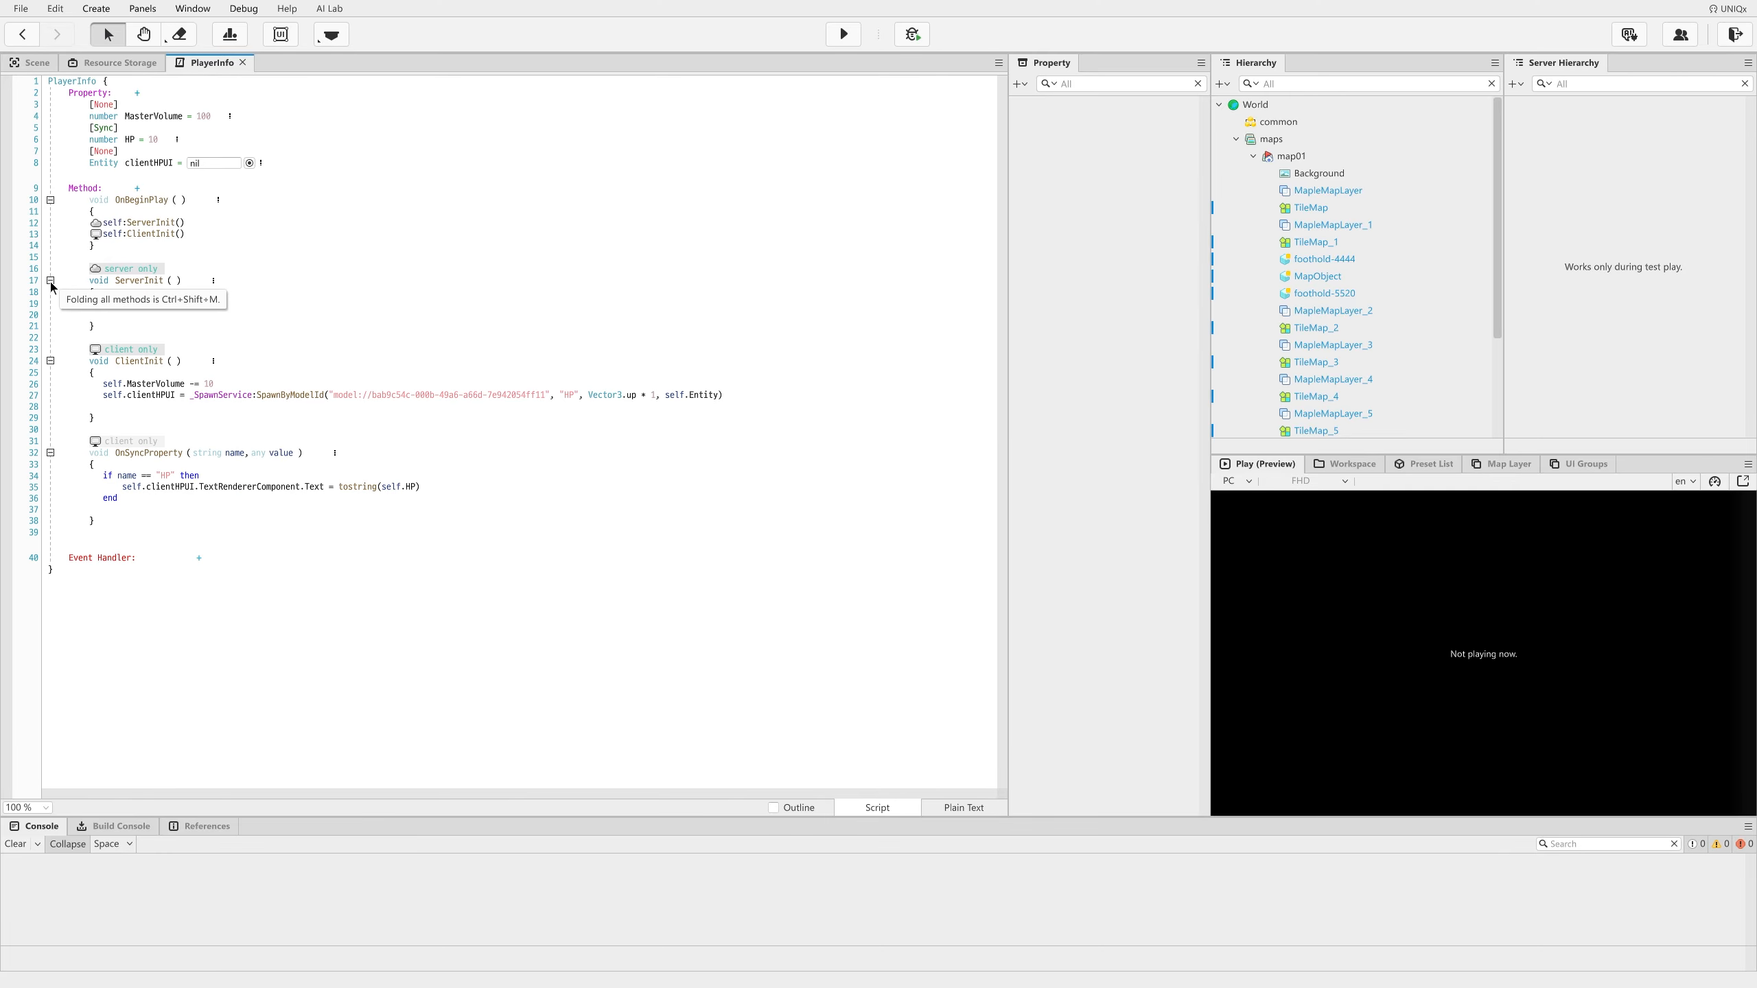
click(703, 399)
drag(738, 396, 110, 395)
click(154, 317)
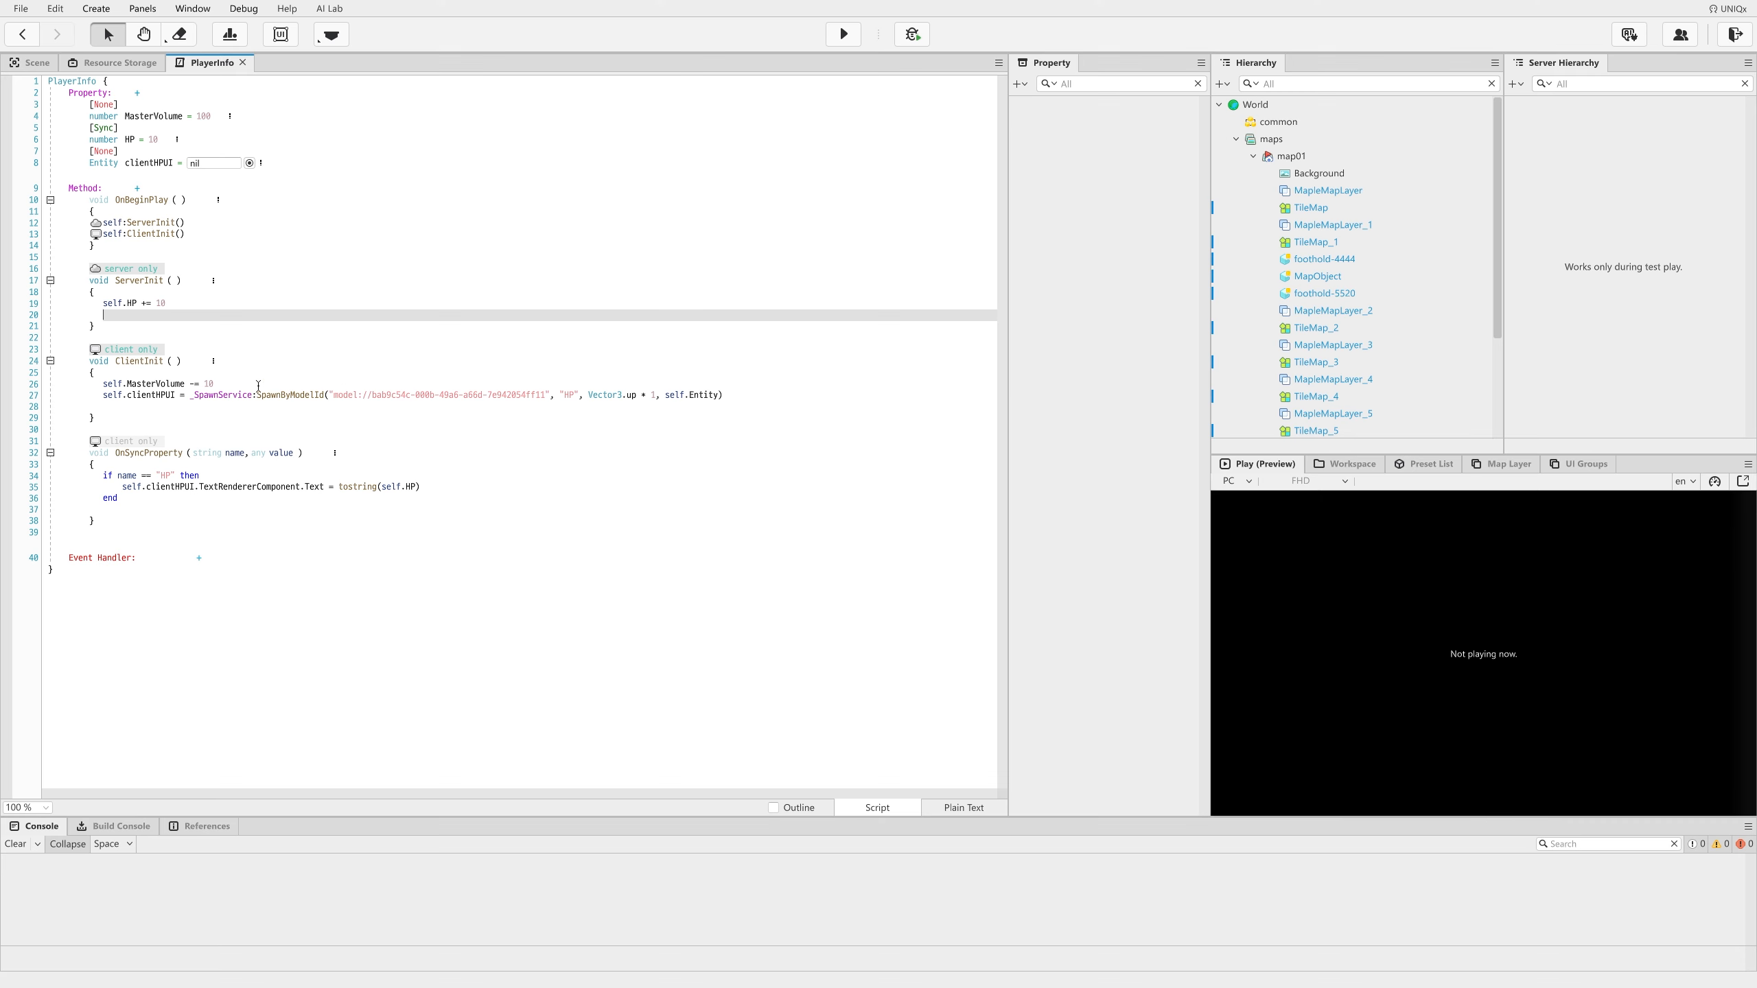
Step: Examine the SpawnByModelId statement in ClientInit against the self.HP statement in ServerInit to compare their execution order
mouse_move(266, 391)
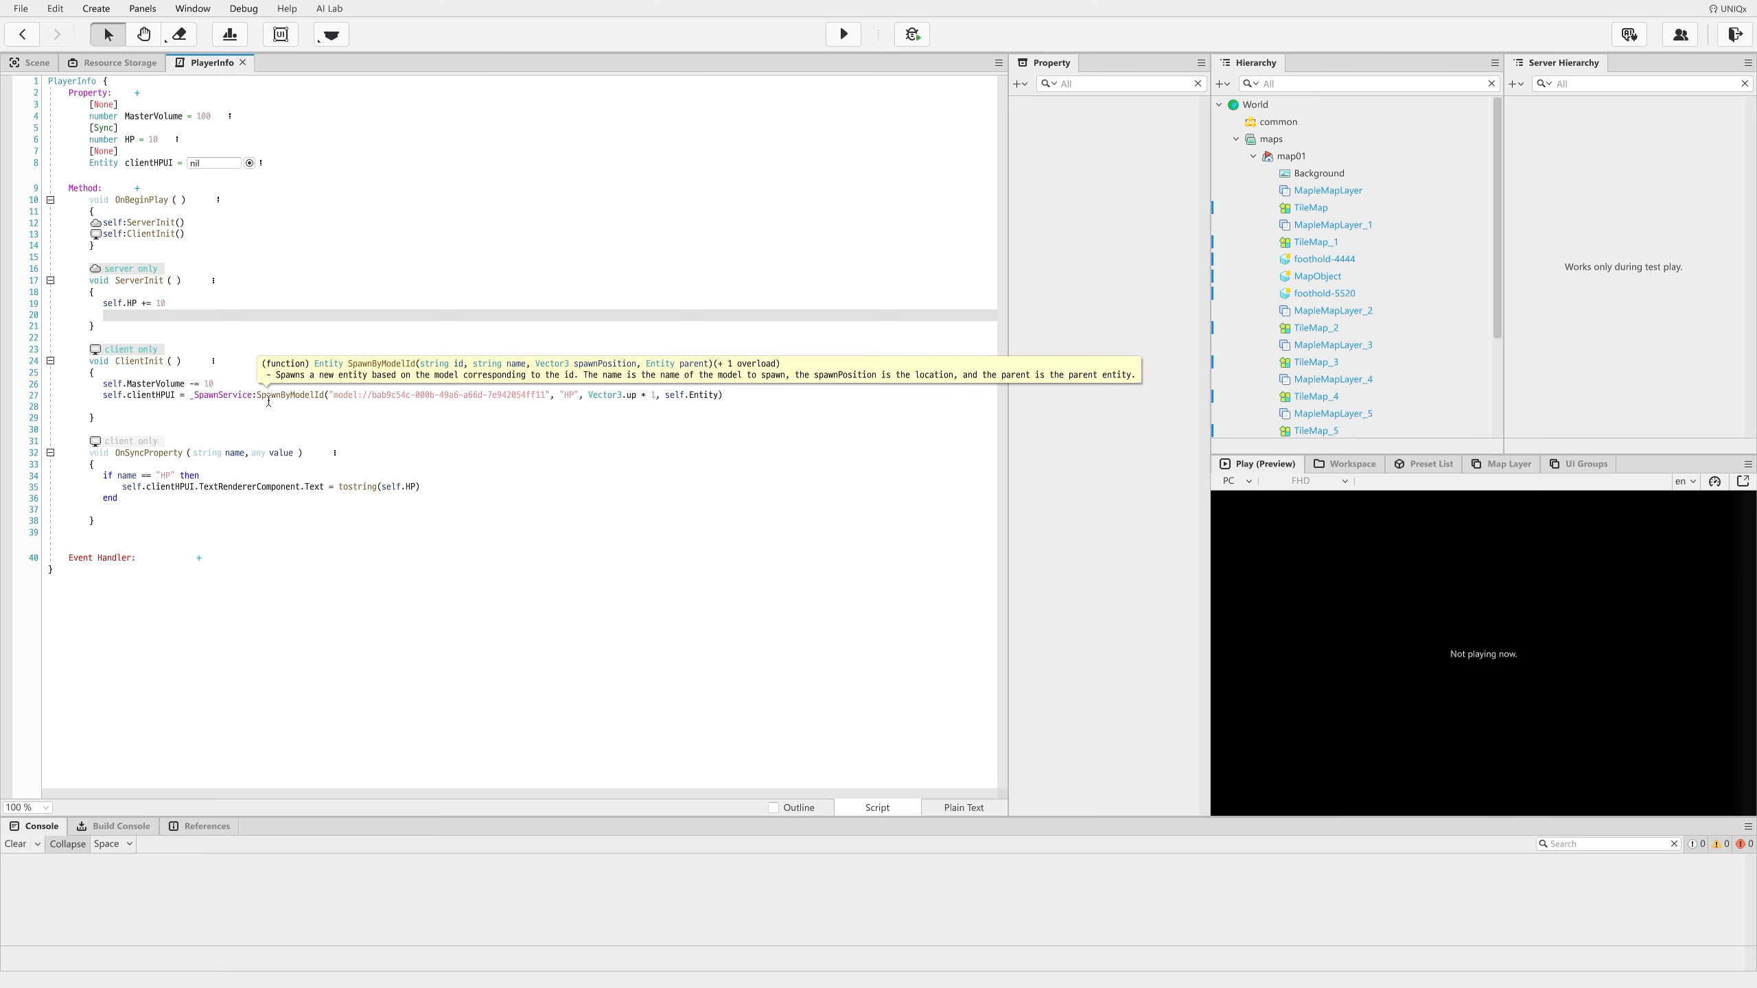
click(349, 396)
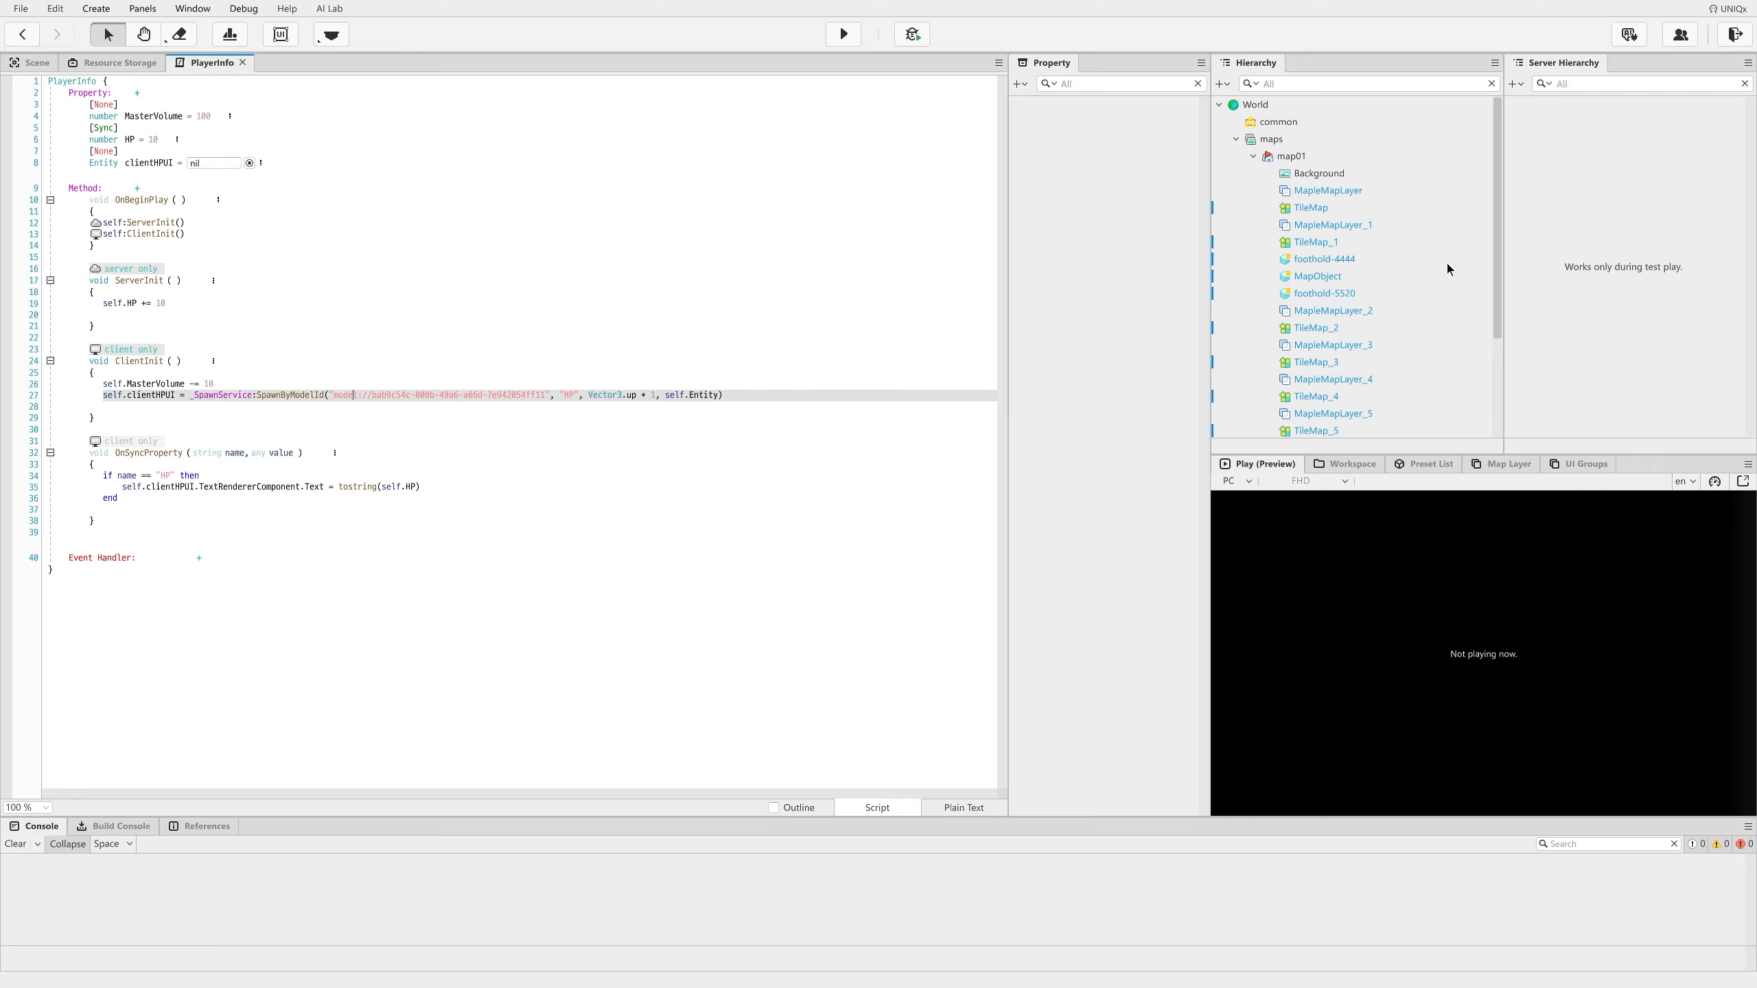
key(shift+Home)
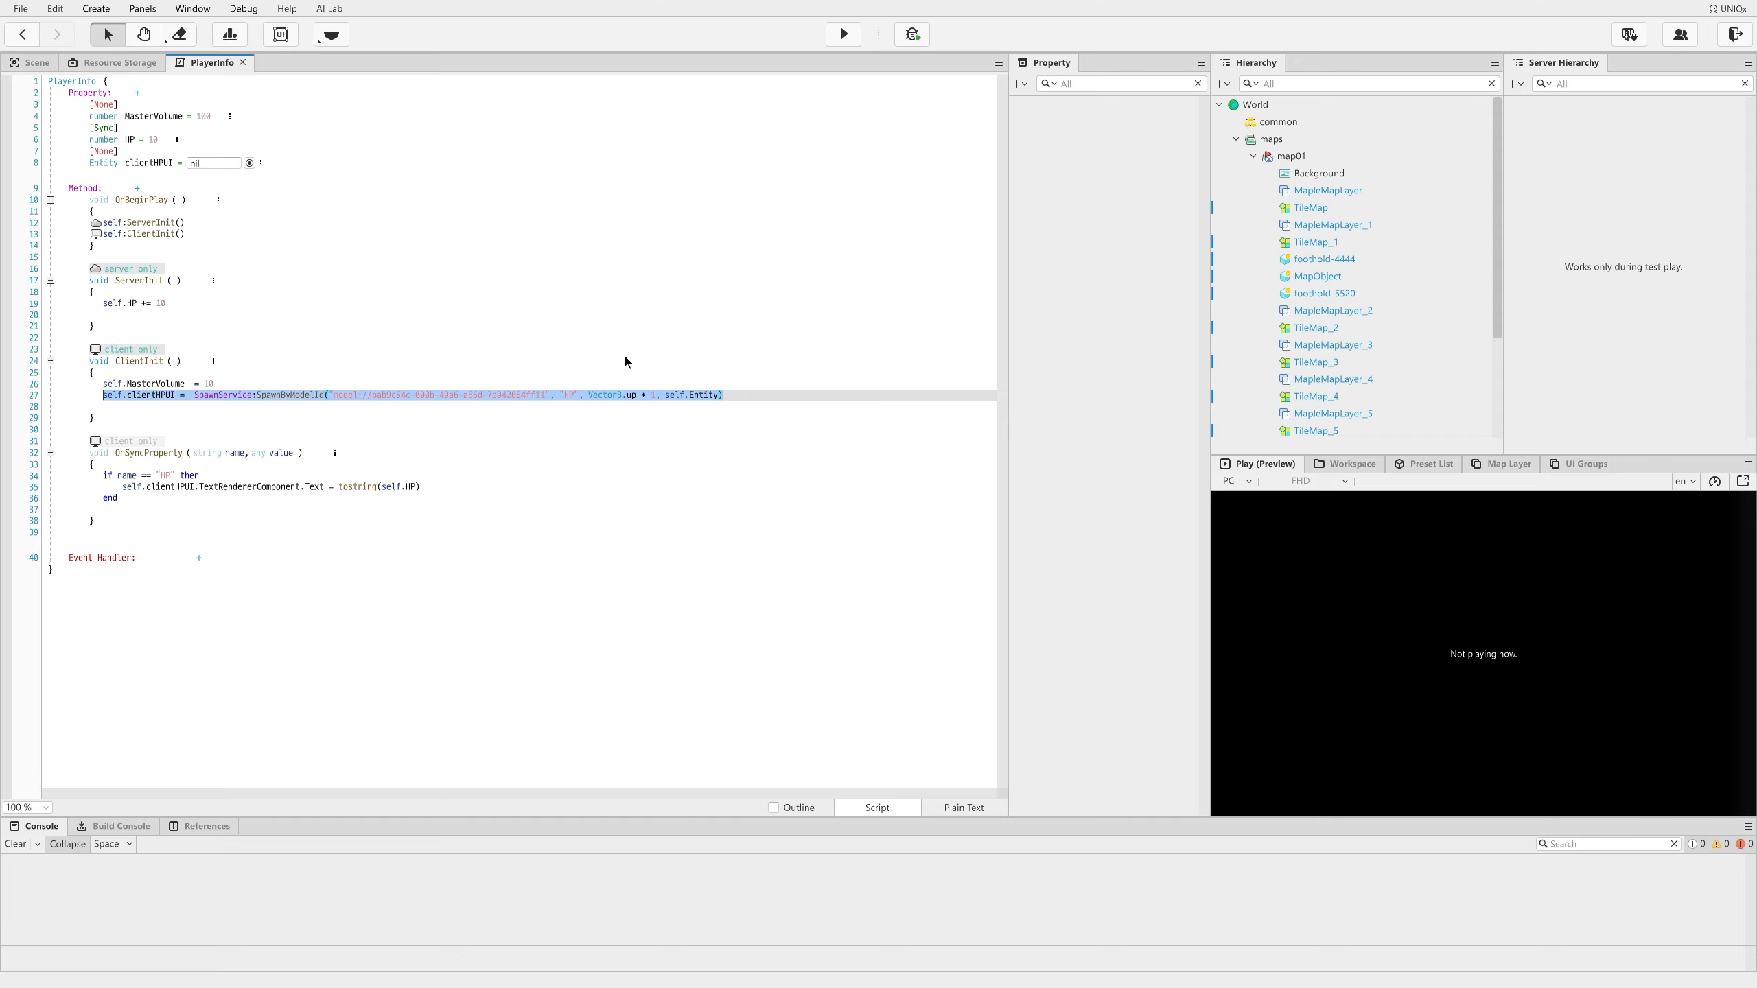
click(169, 304)
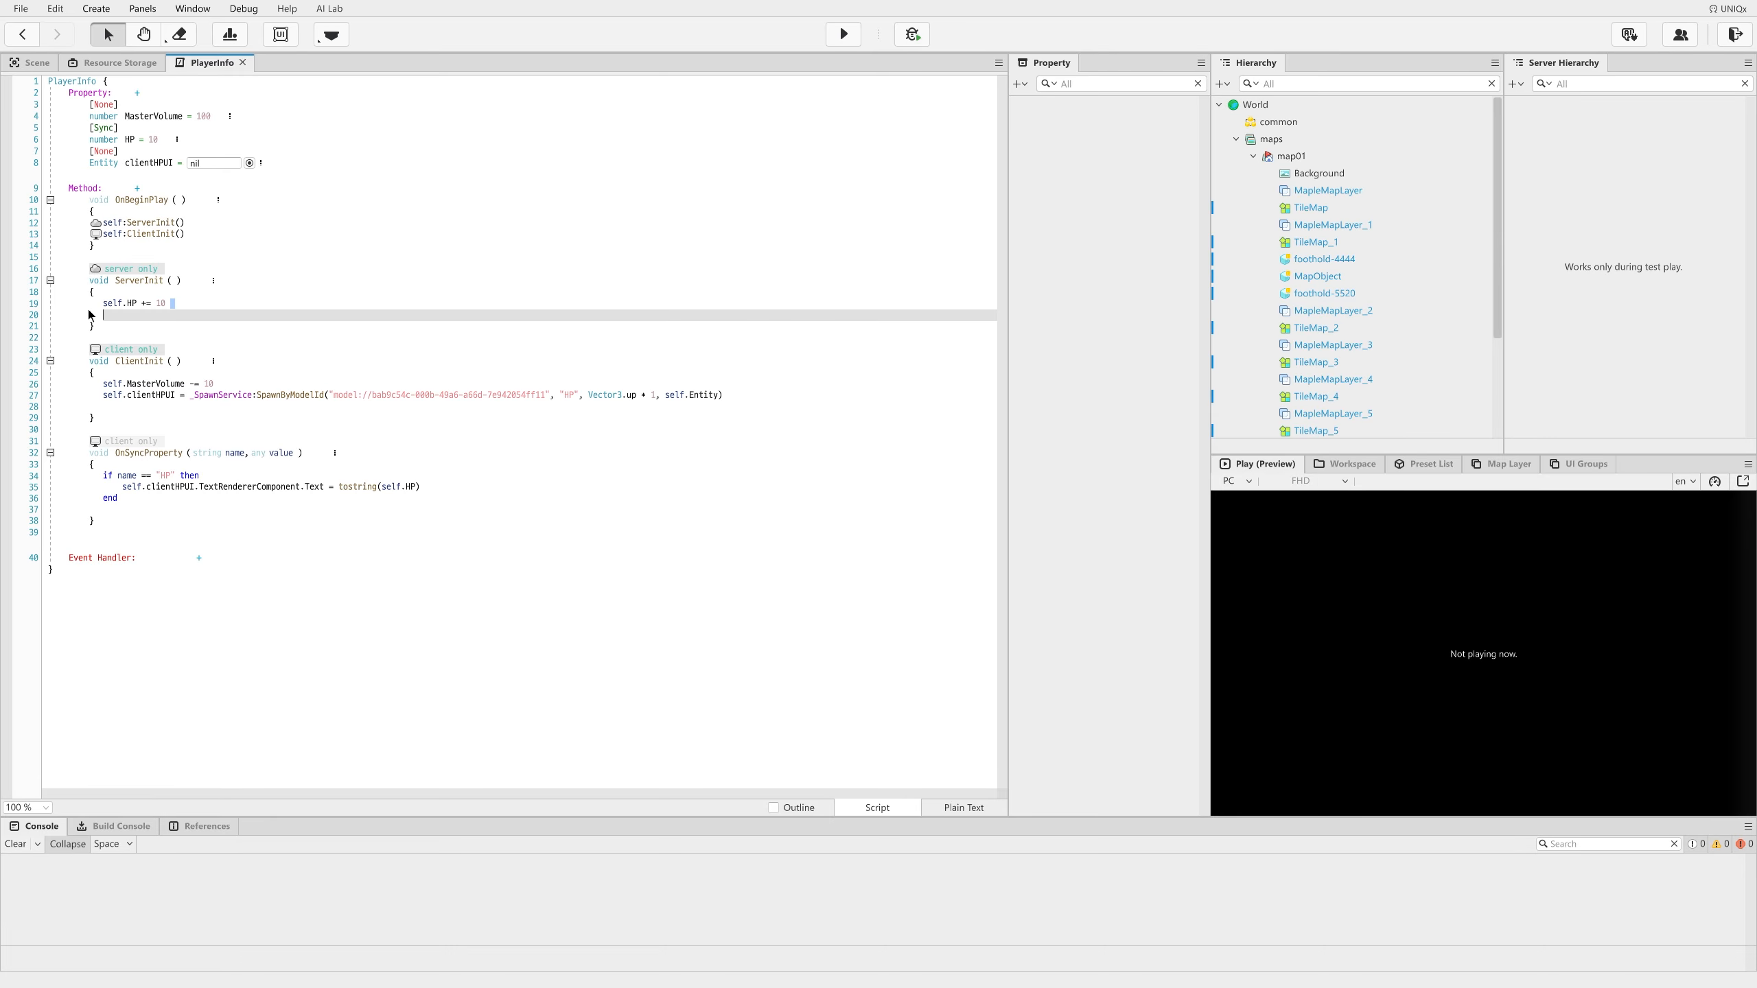
key(shift+Home)
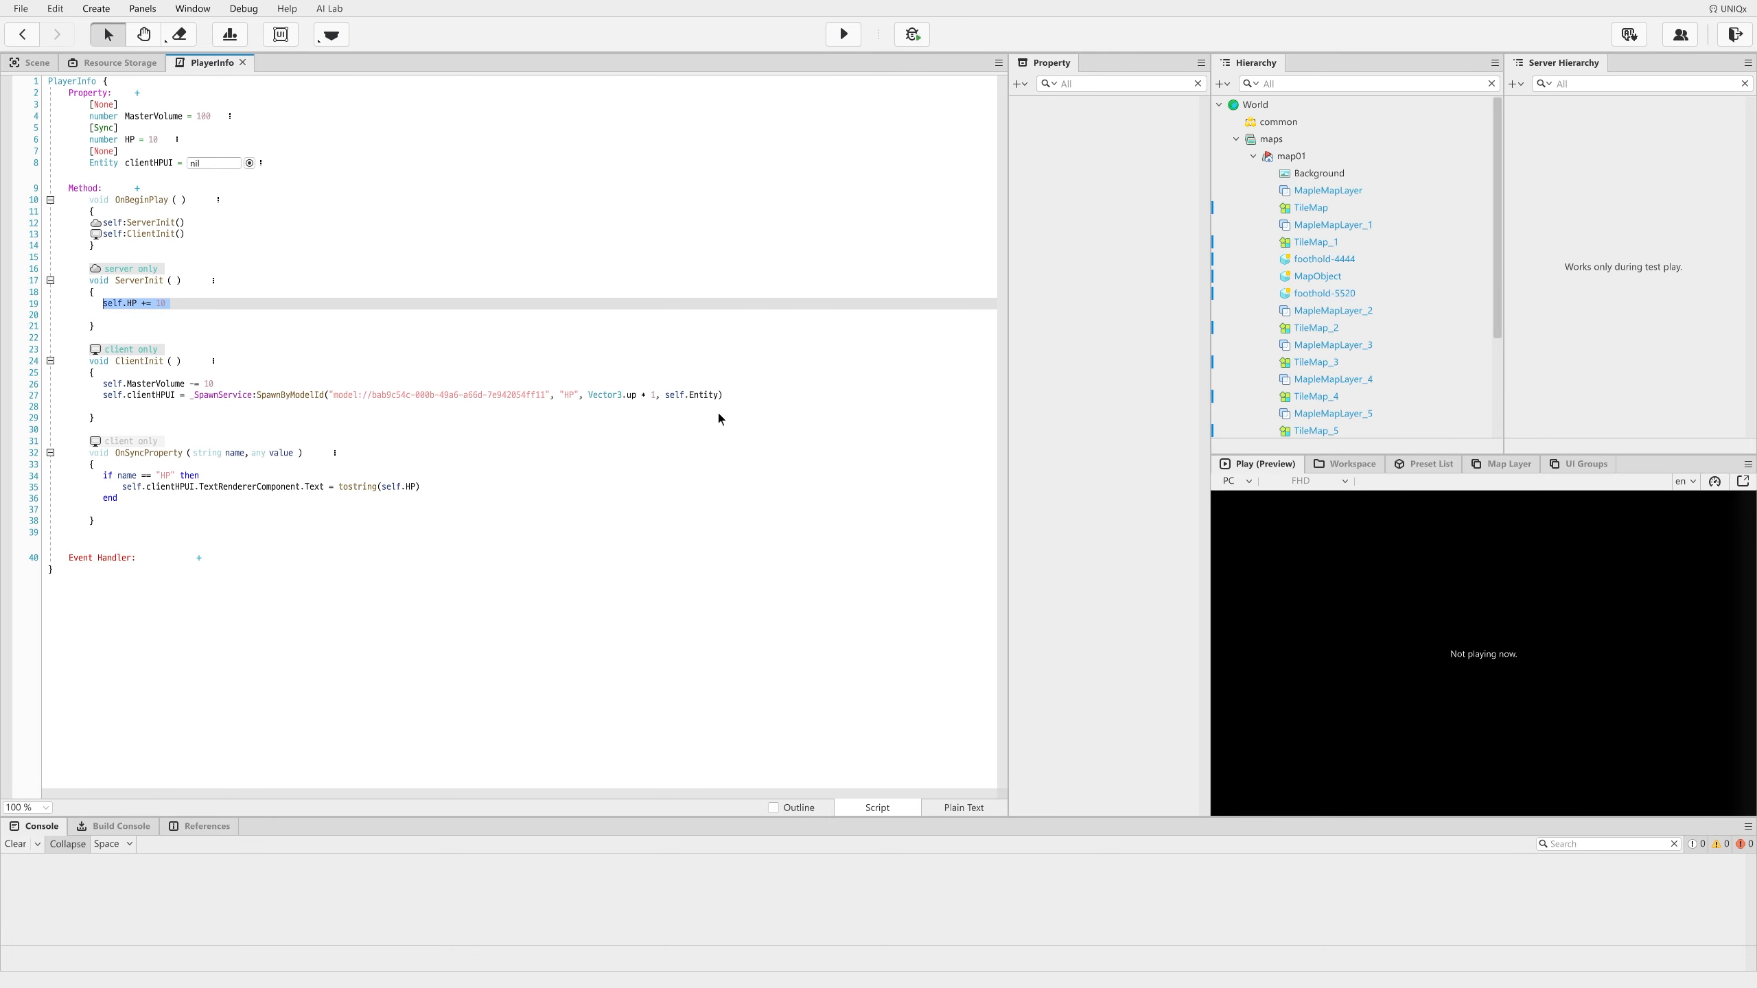
click(732, 393)
key(shift+Home)
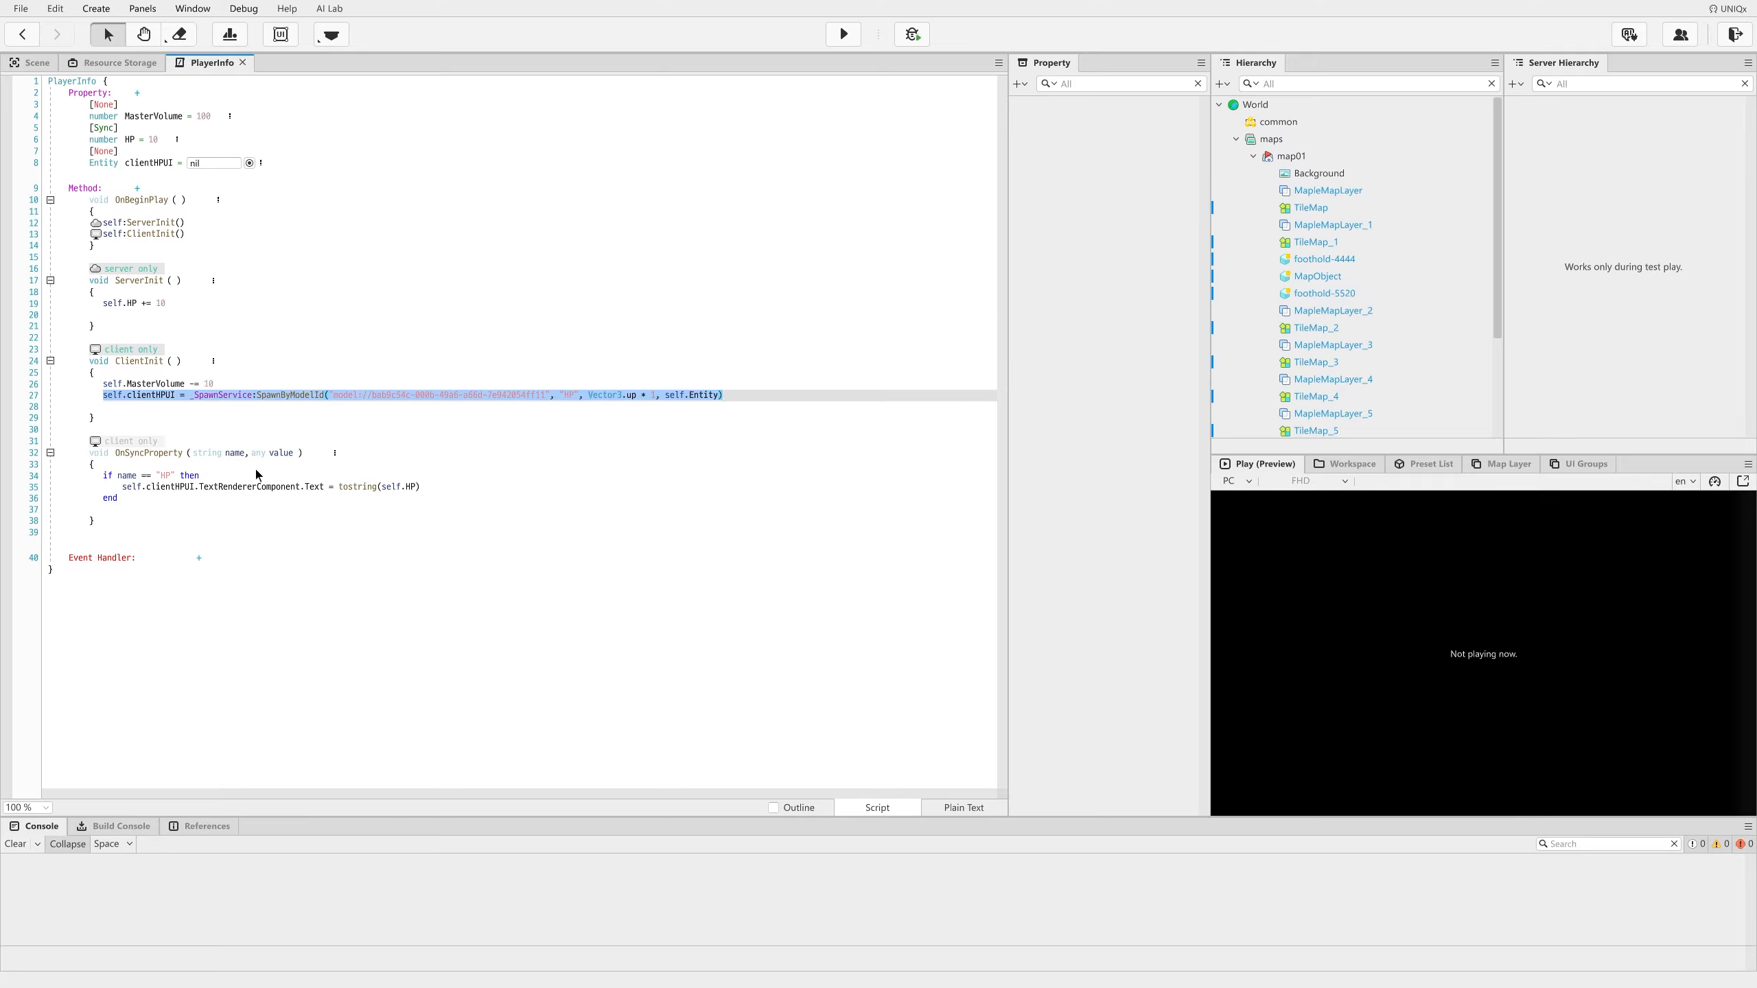
Step: Run the test play again and check the HP text above the player and the spawned entities in the hierarchy
click(842, 36)
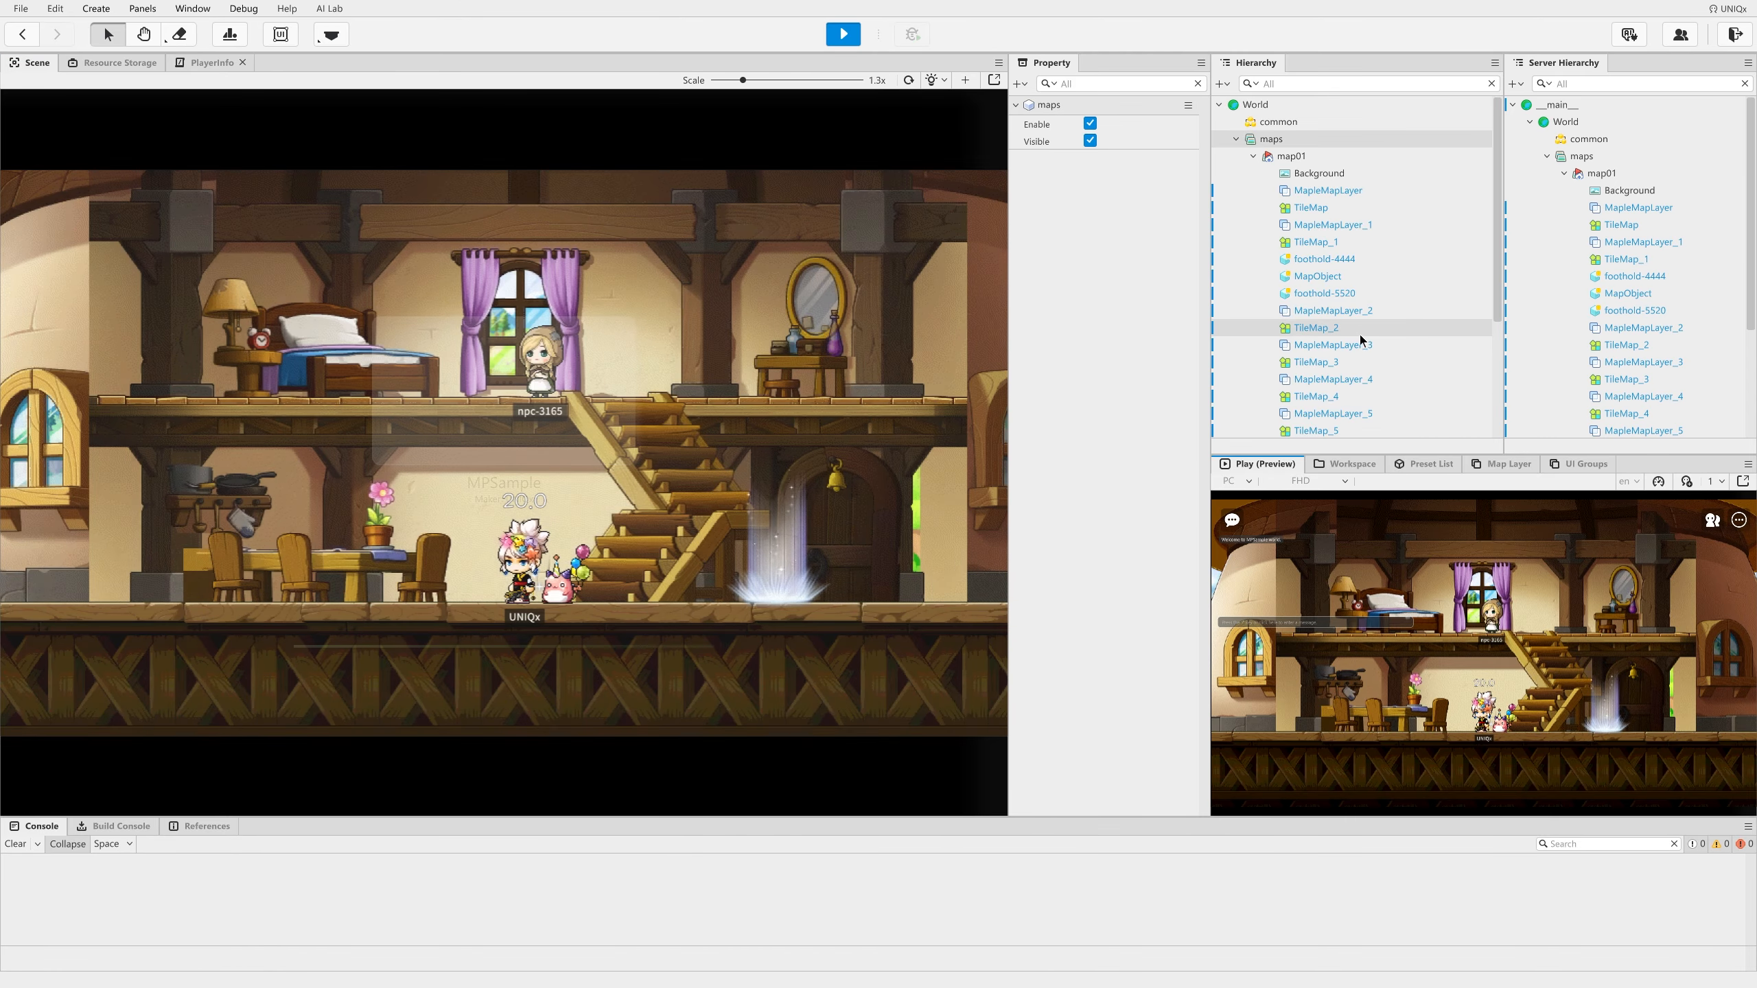
scroll(1352, 360, down, 4)
click(1320, 411)
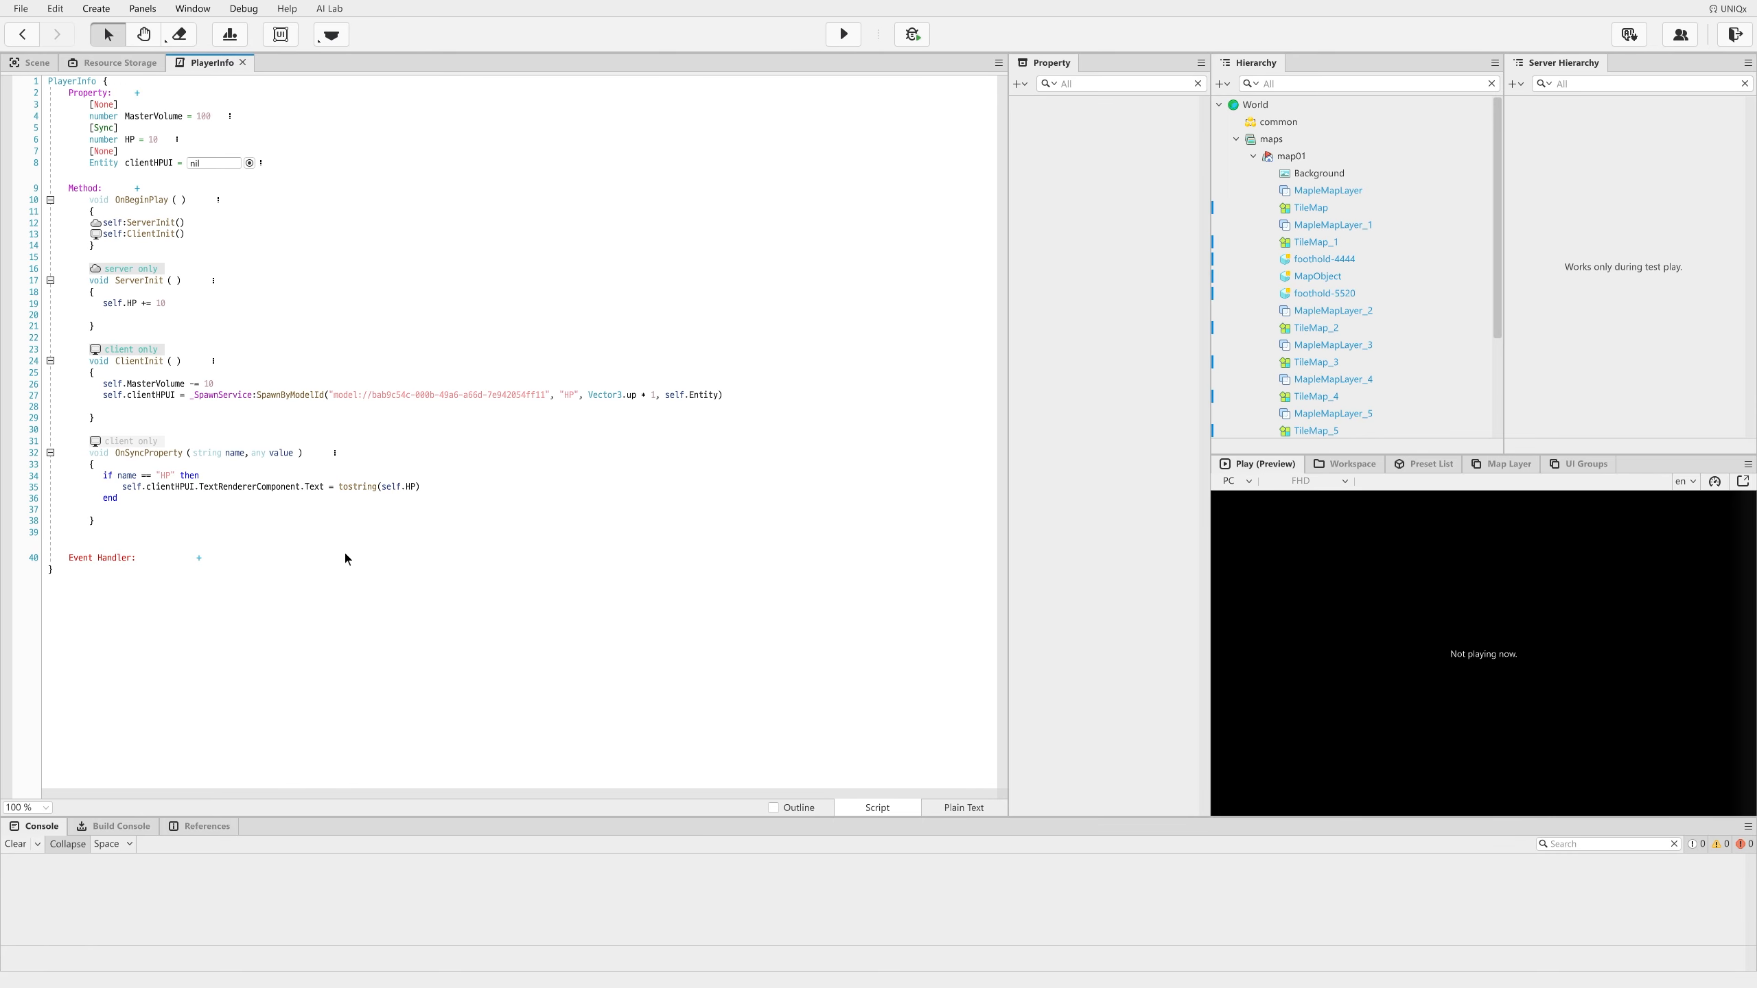
Step: Fold the existing methods in PlayerInfo and add a new method named TakeDamage
click(51, 280)
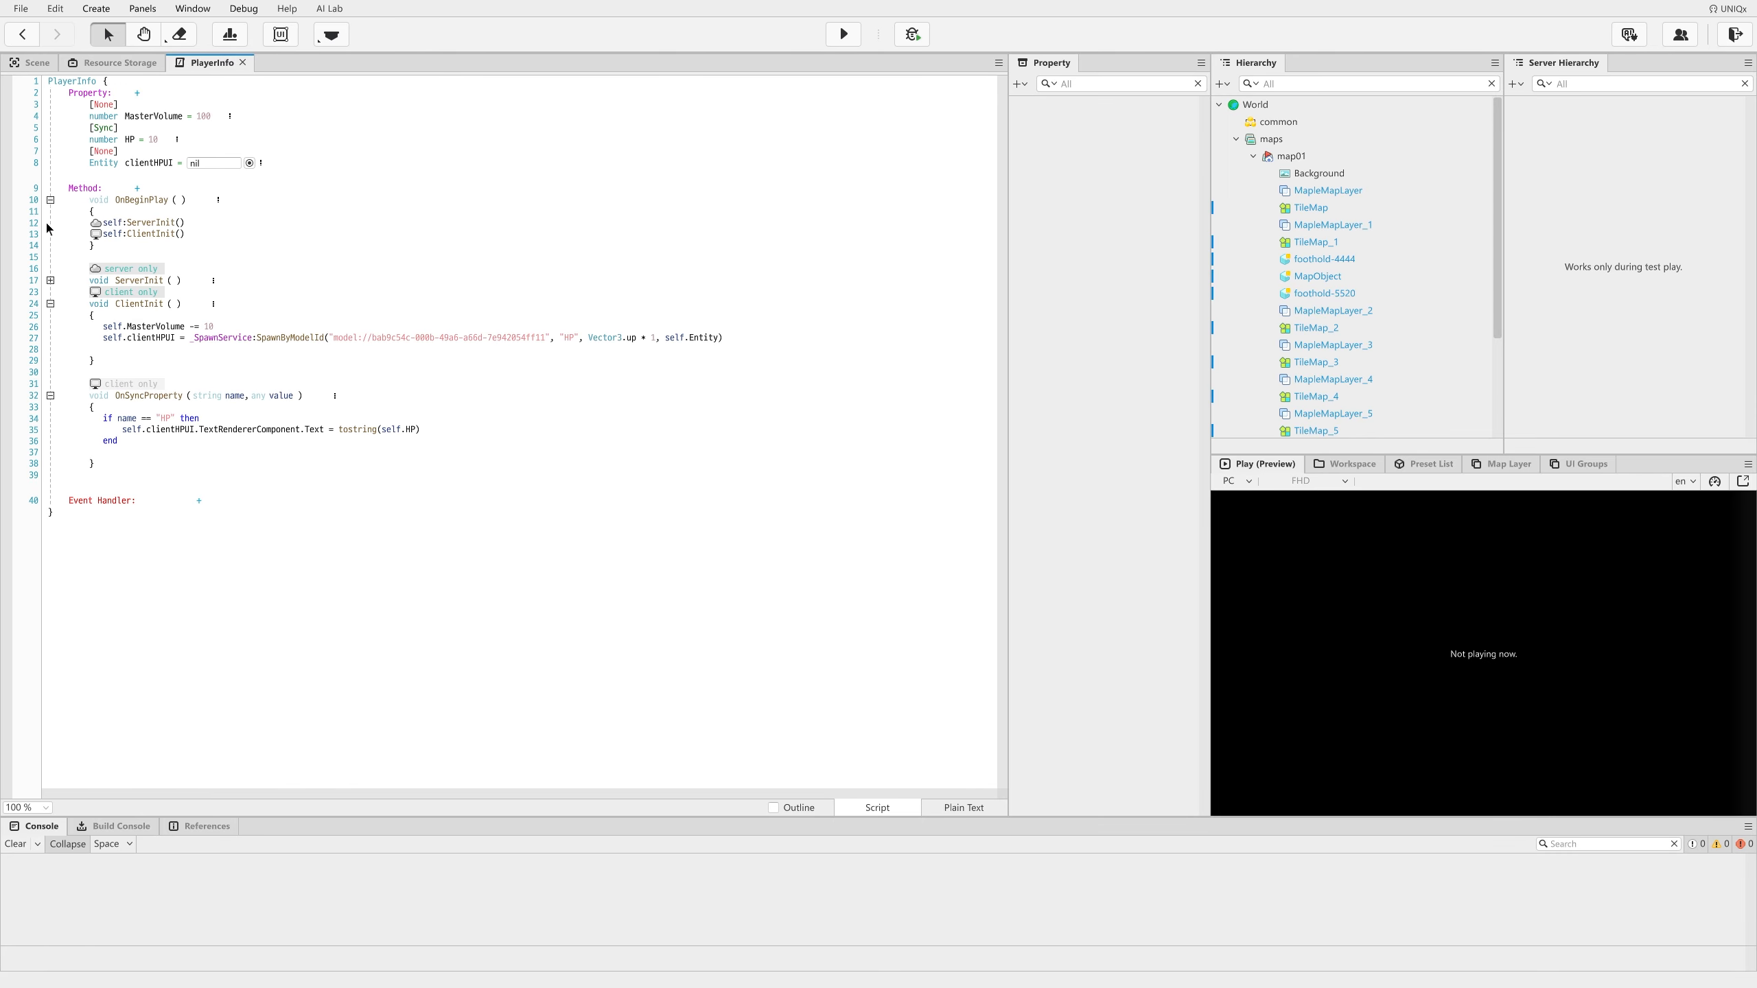
click(50, 199)
click(50, 247)
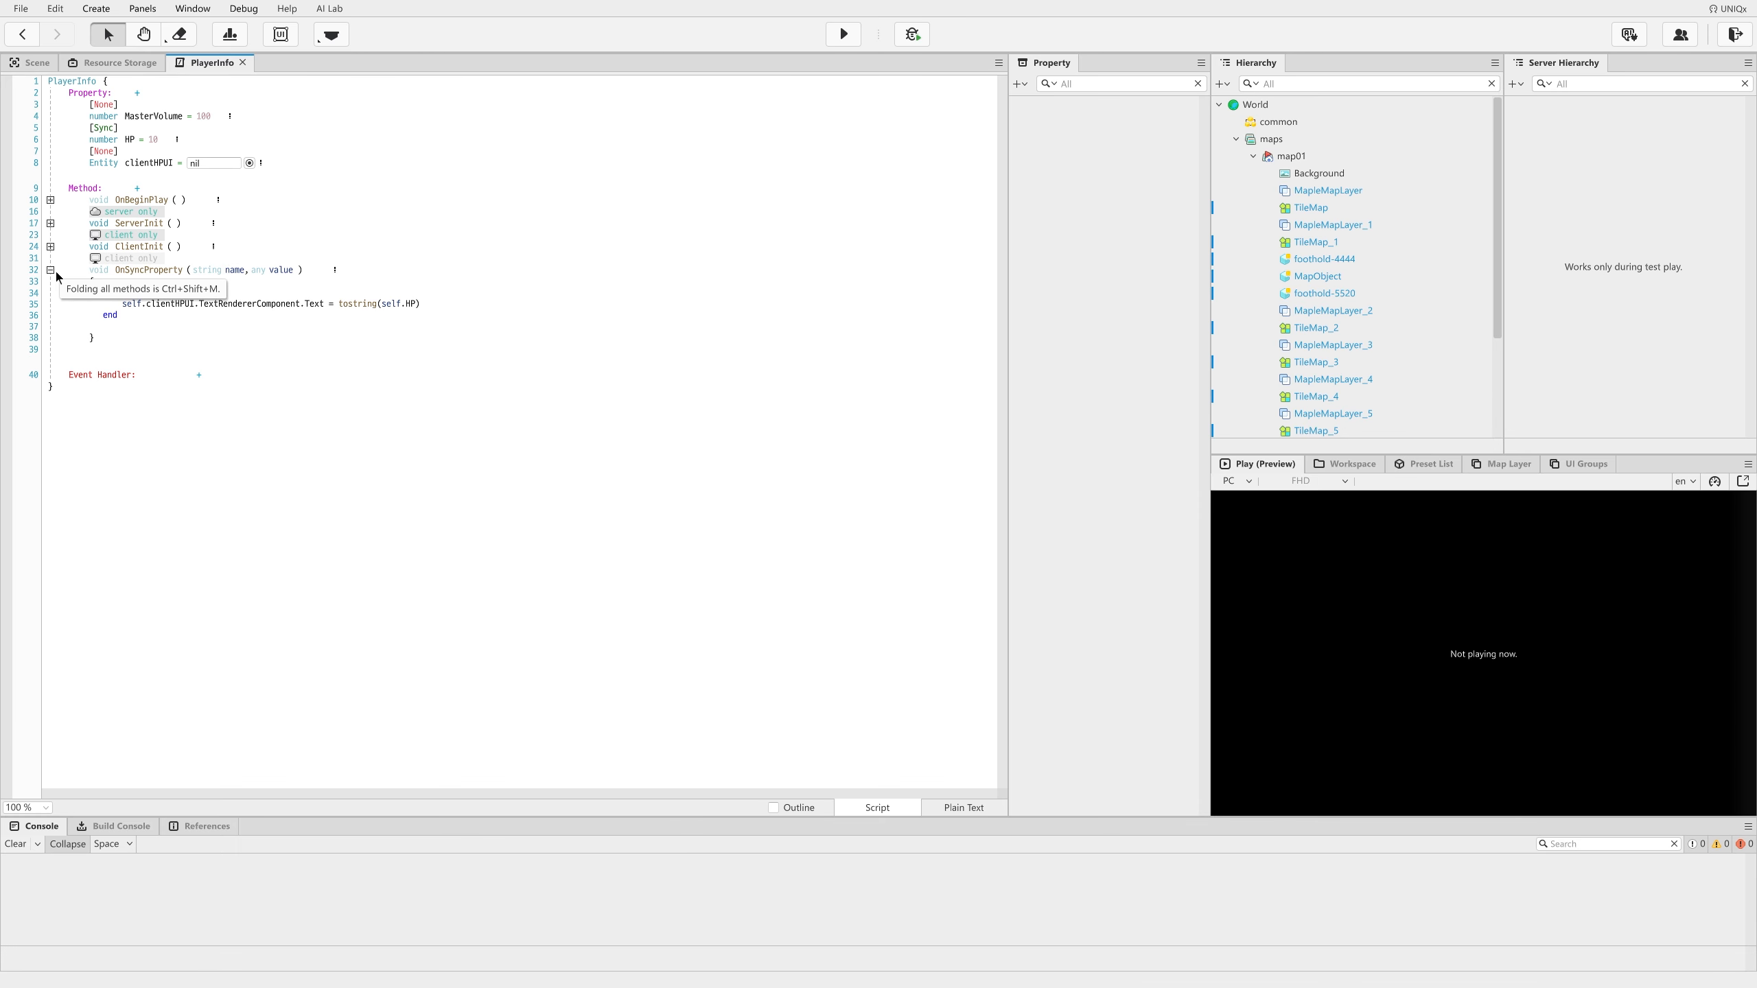
click(52, 269)
click(137, 188)
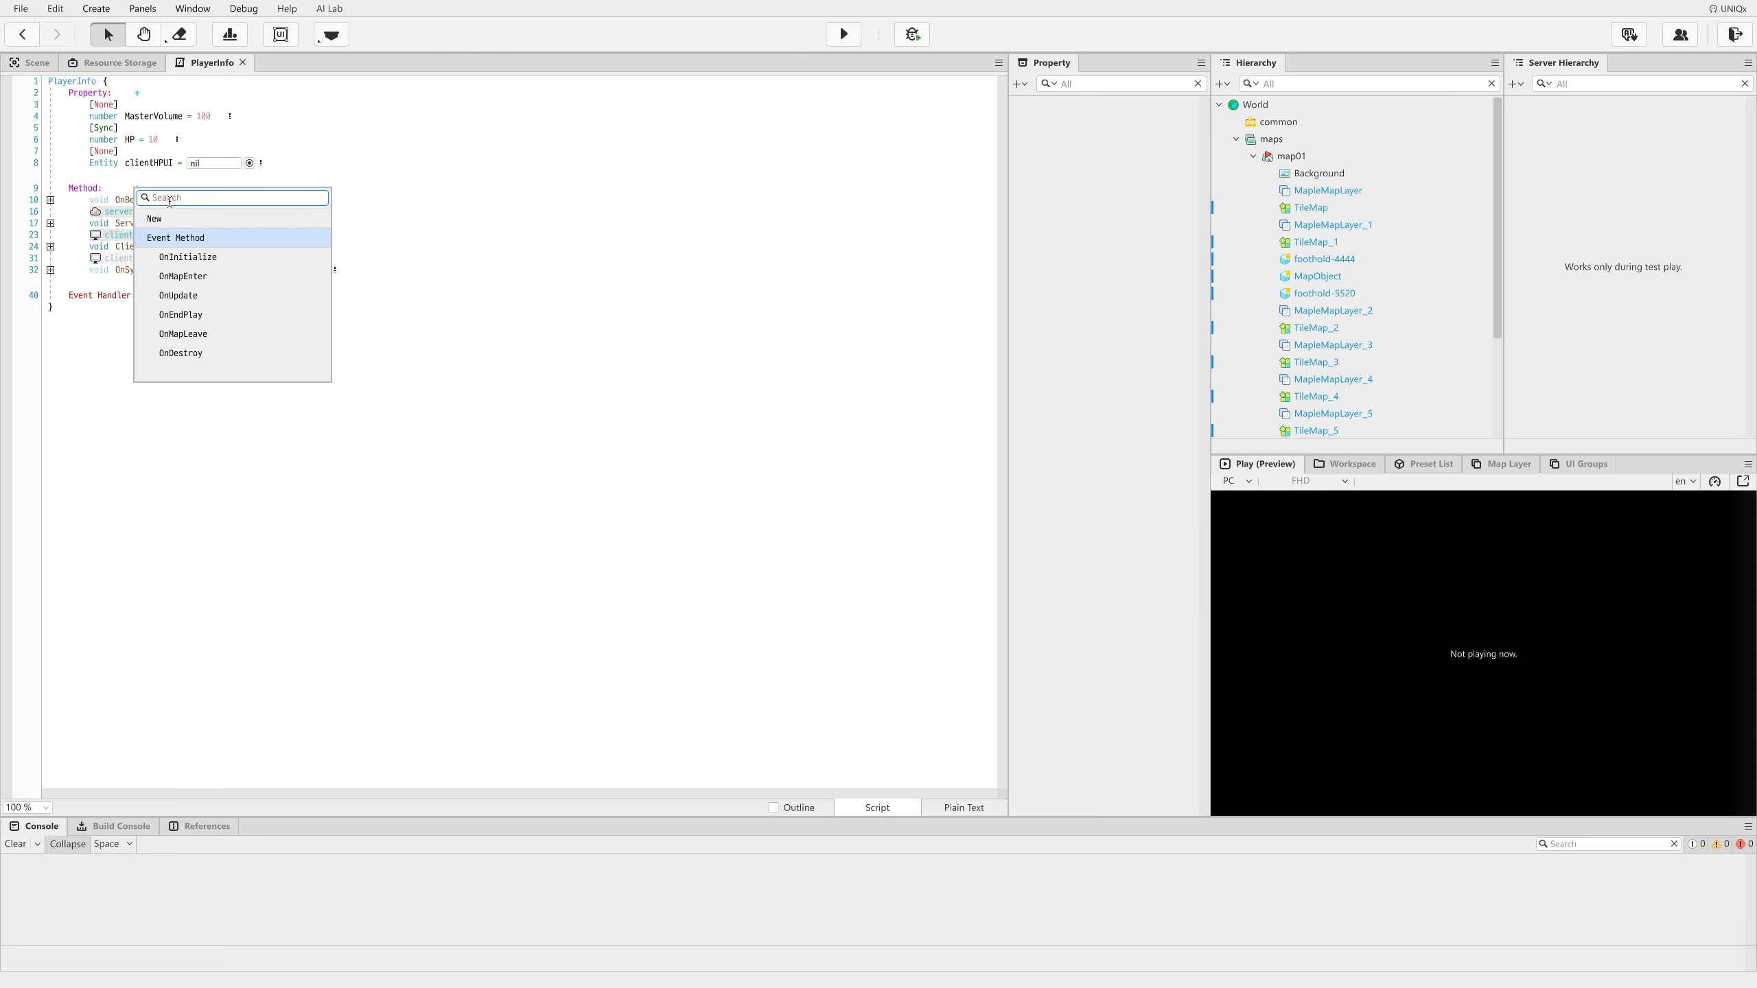
click(198, 221)
text(TakeDamage)
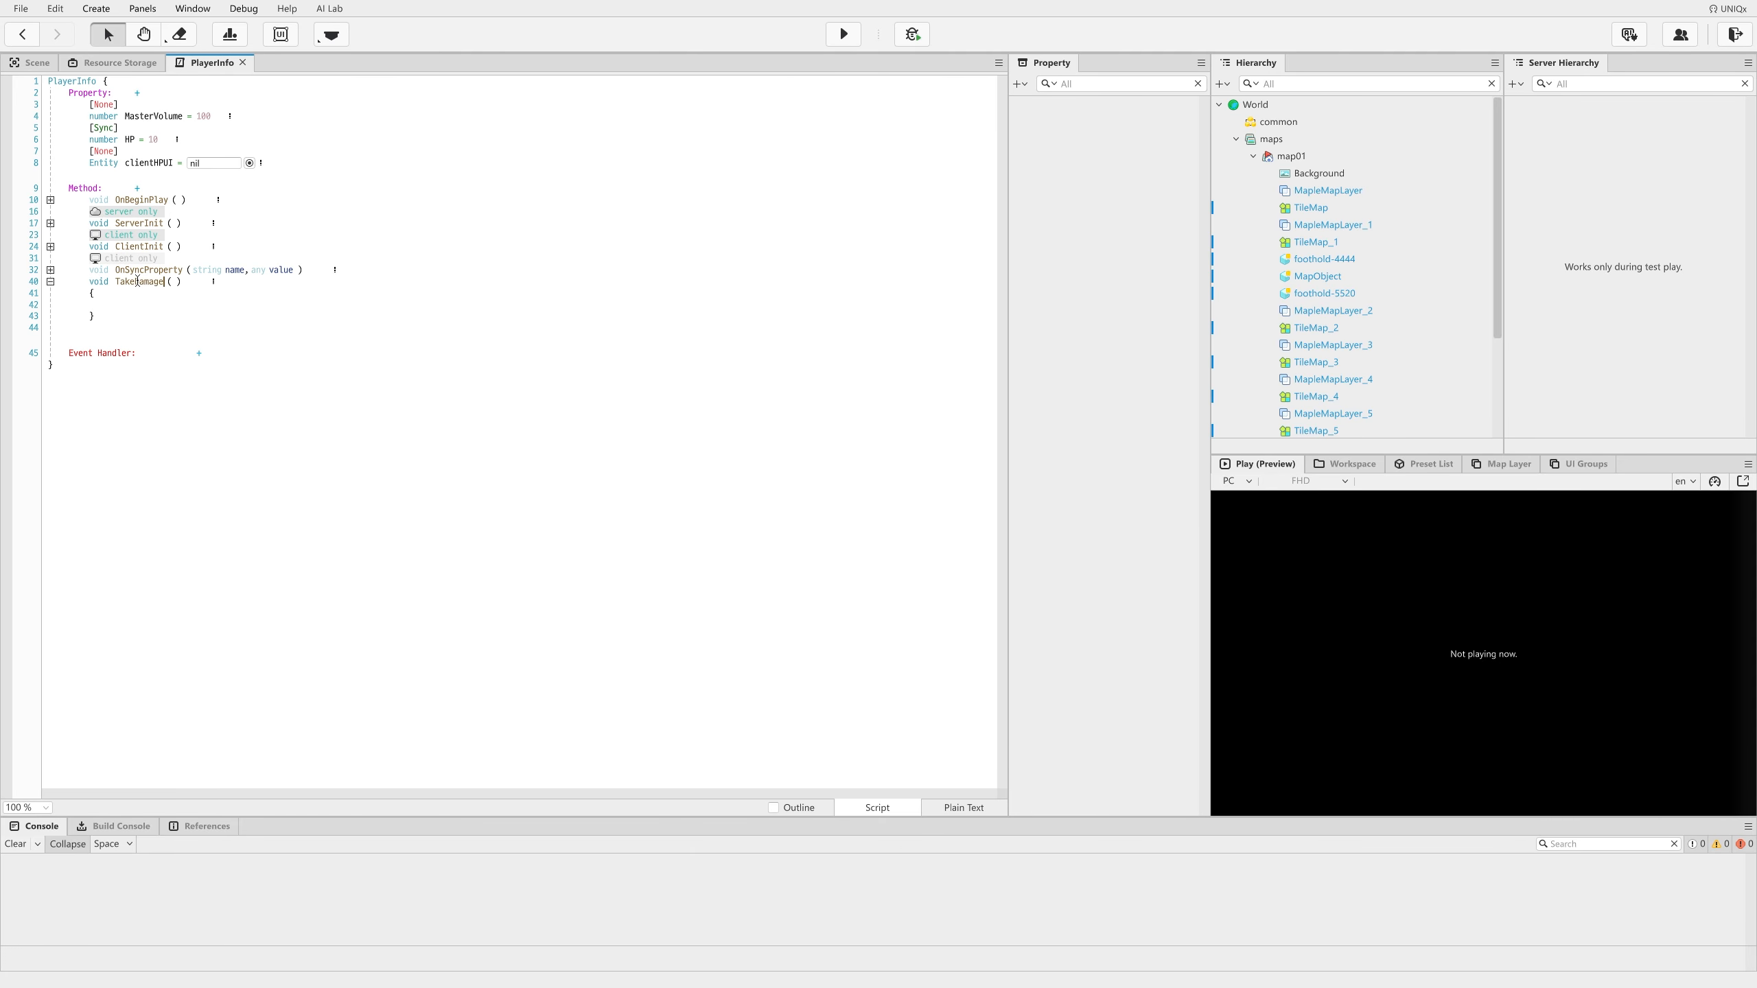
Step: Set the execution space of the TakeDamage method to Server
click(213, 280)
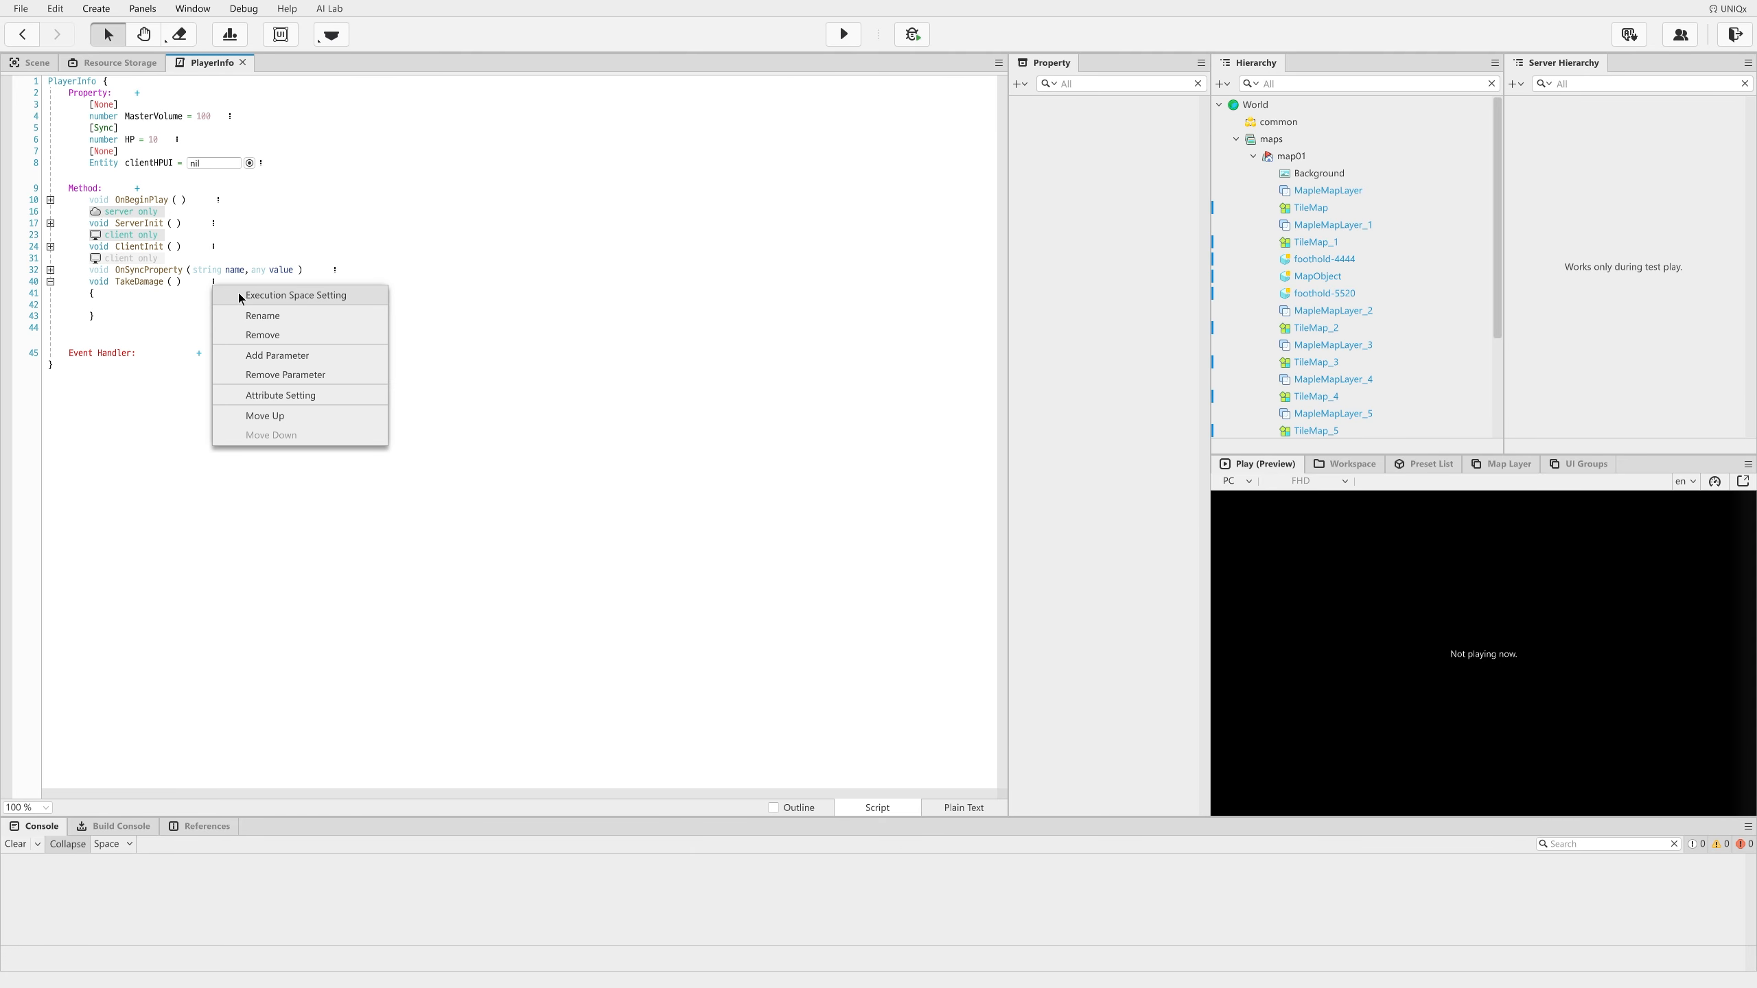
click(239, 293)
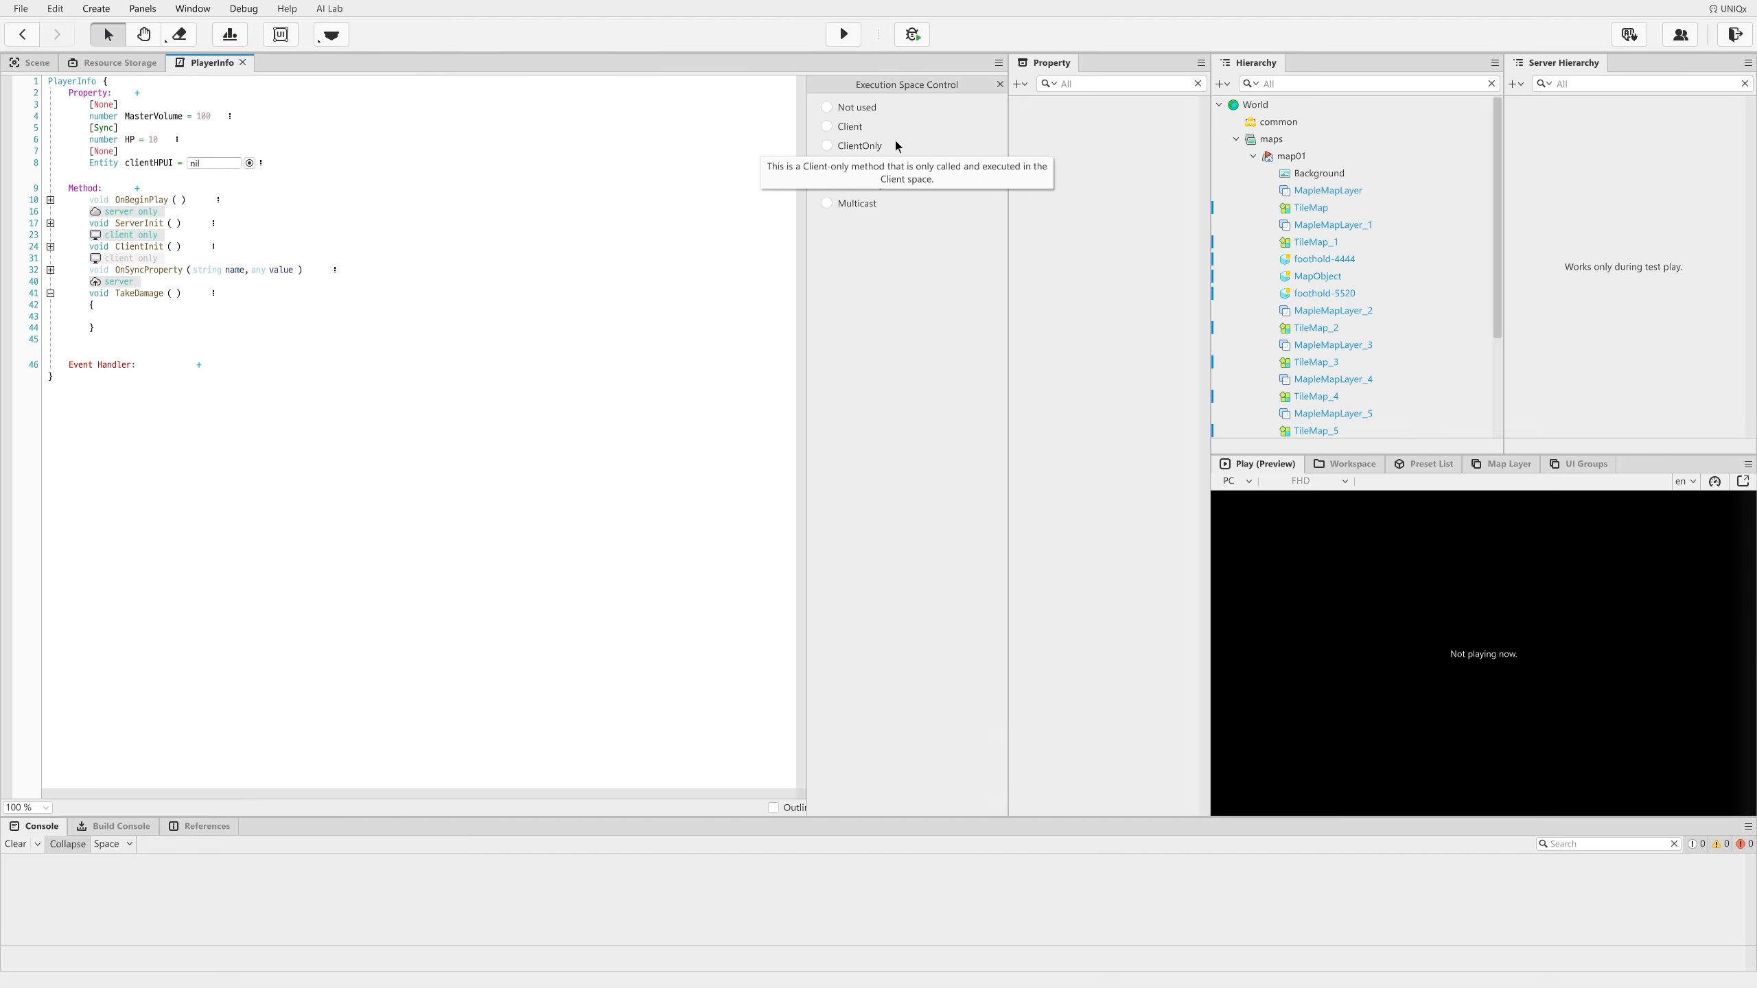
click(837, 165)
click(999, 83)
Step: Write self.HP -= 1 in the body of the TakeDamage method
click(167, 313)
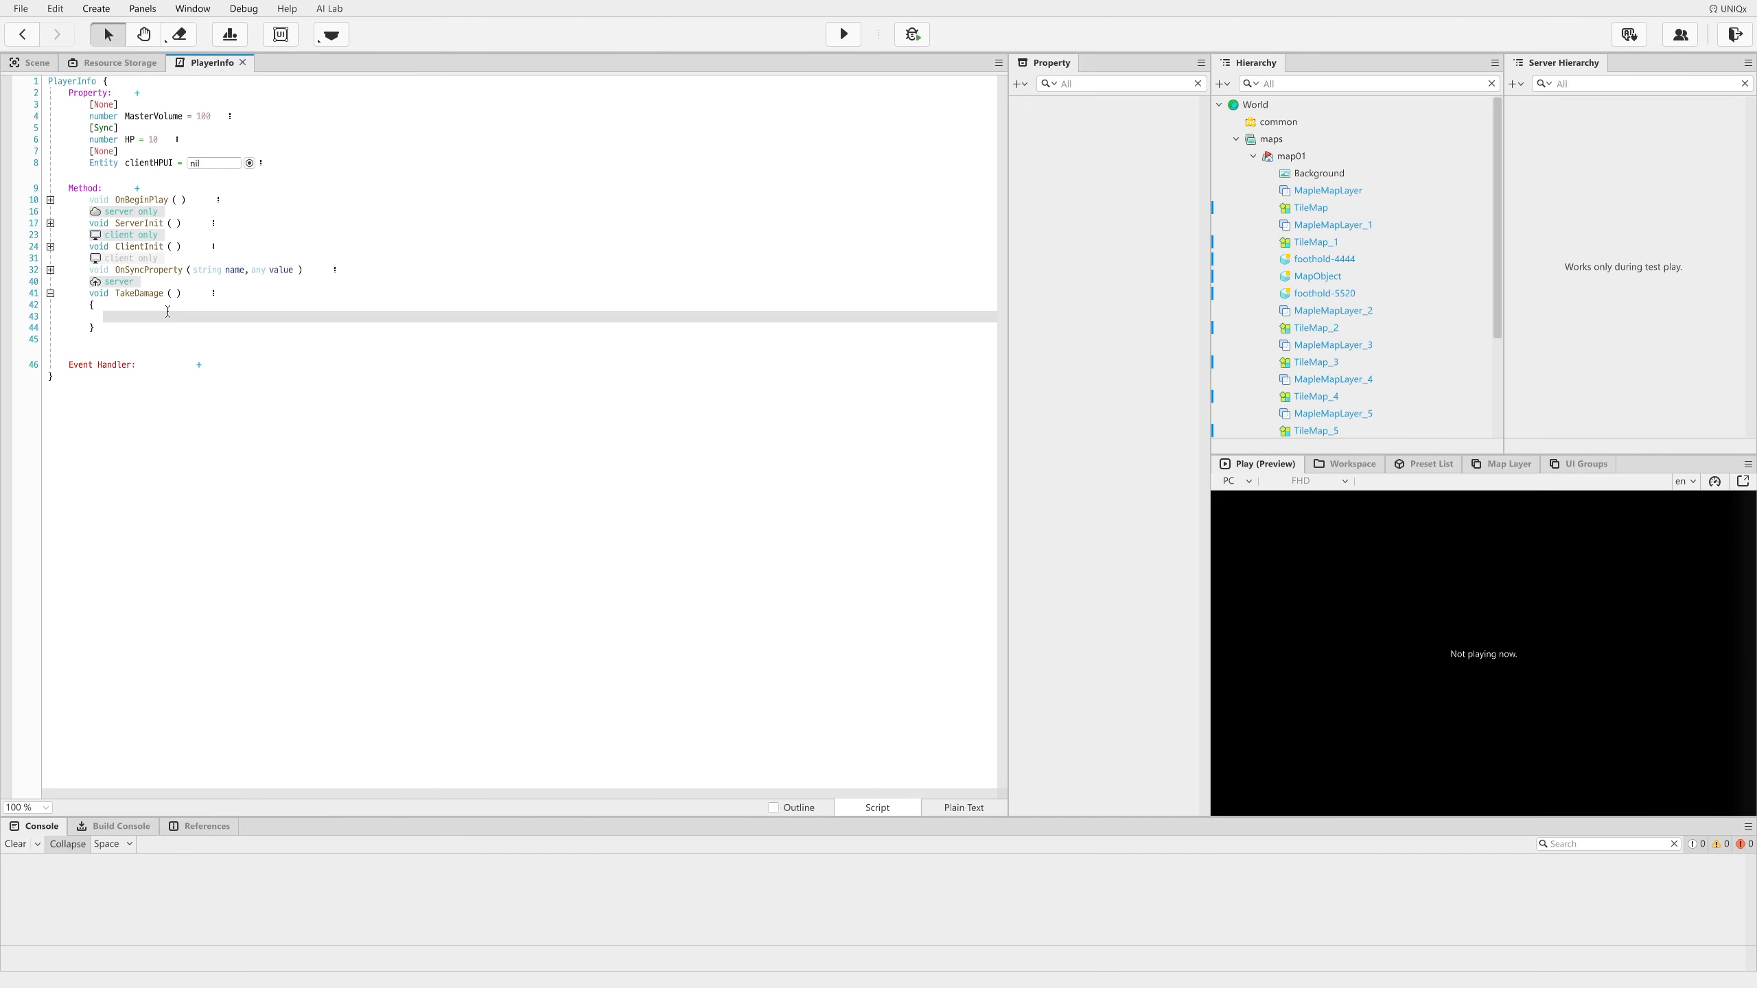
text(self.HP )
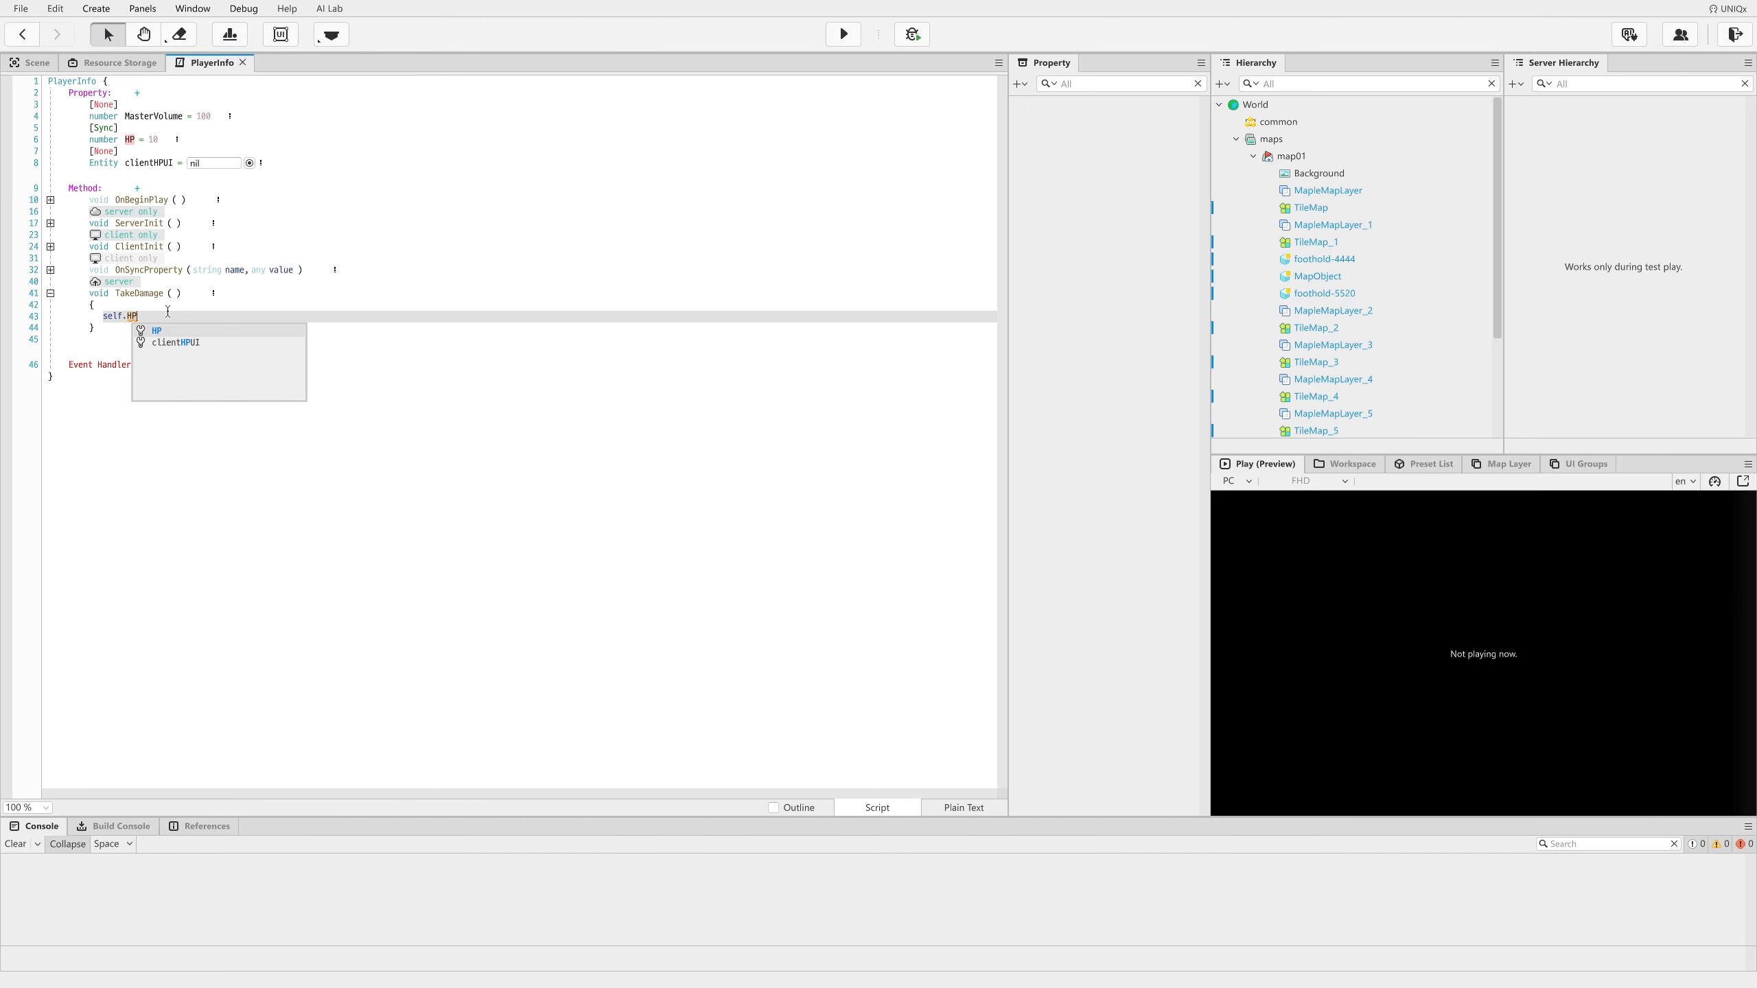
text(-= 1--)
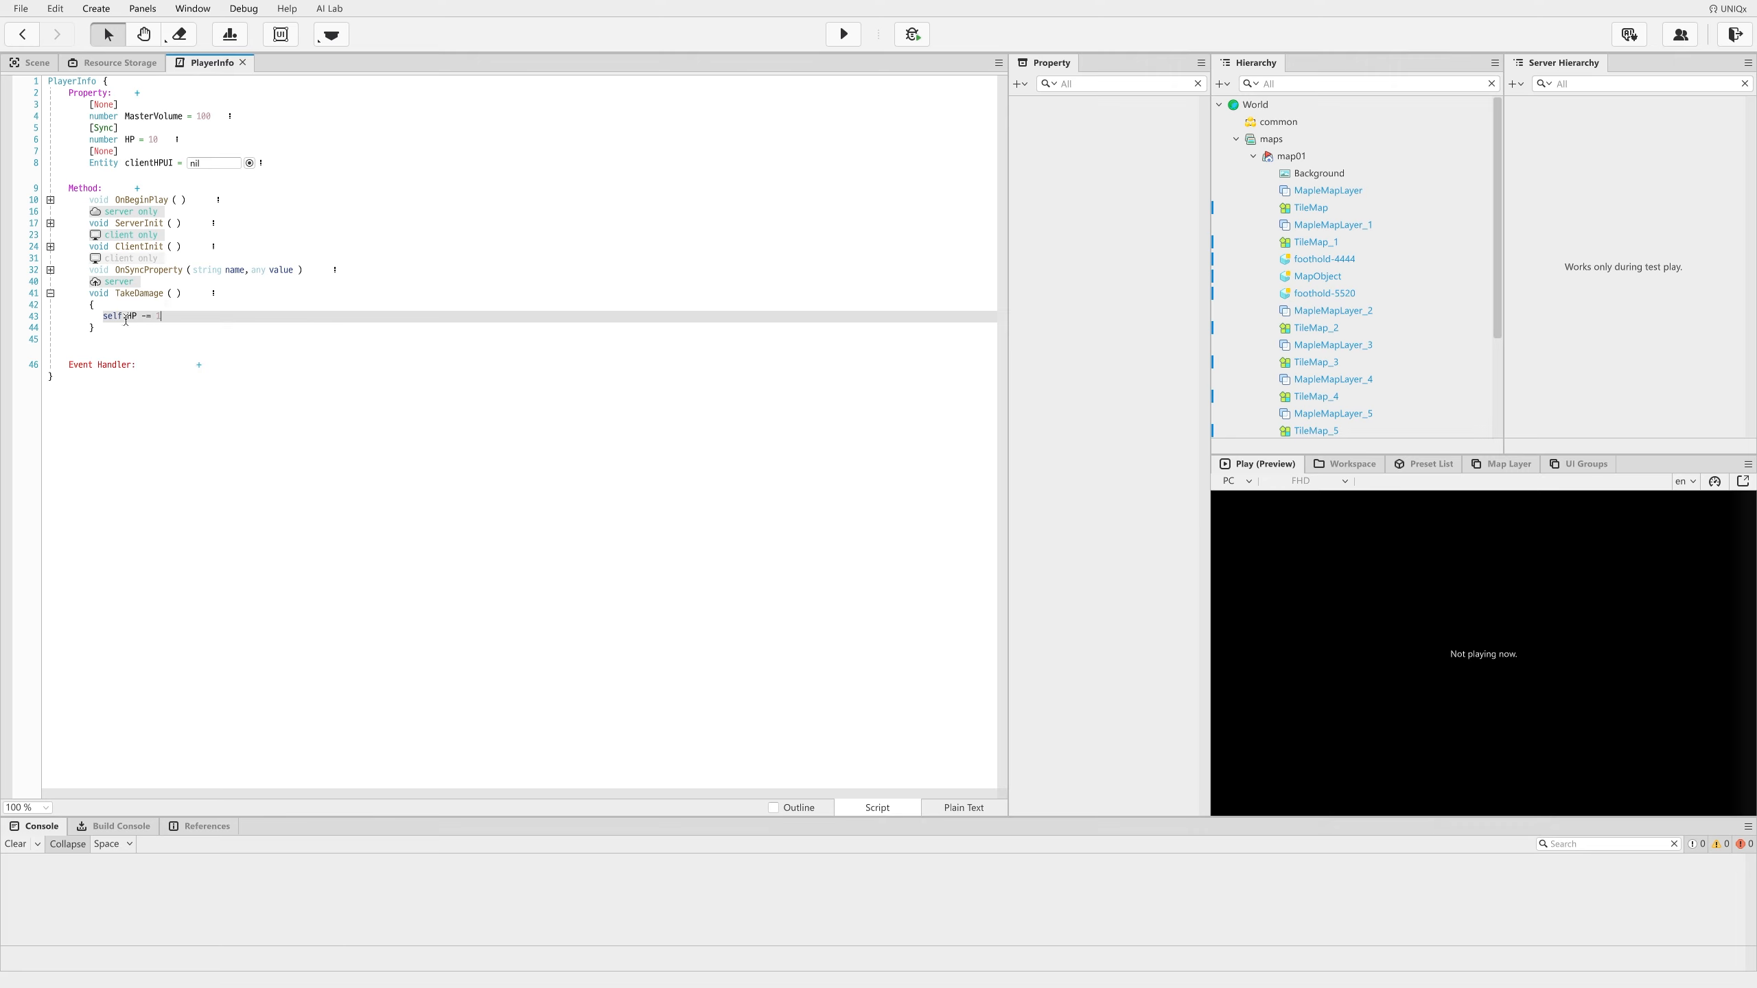
Step: Open the list of event types for adding an event handler to PlayerInfo
click(199, 364)
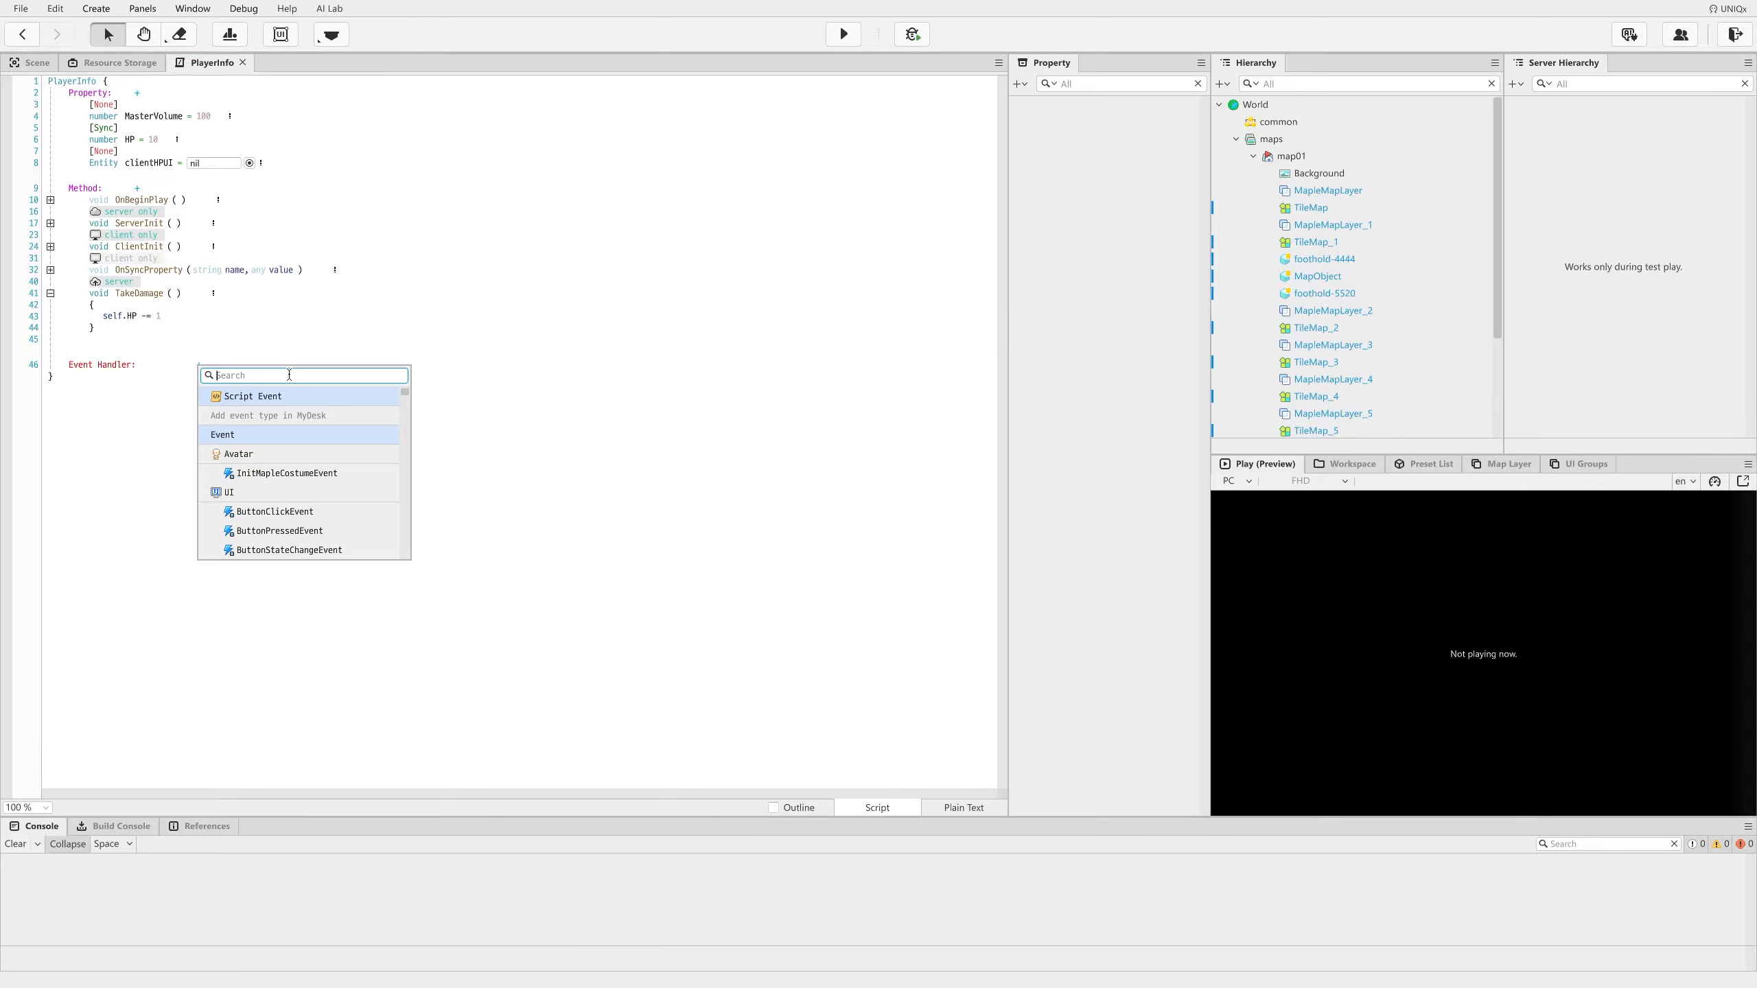